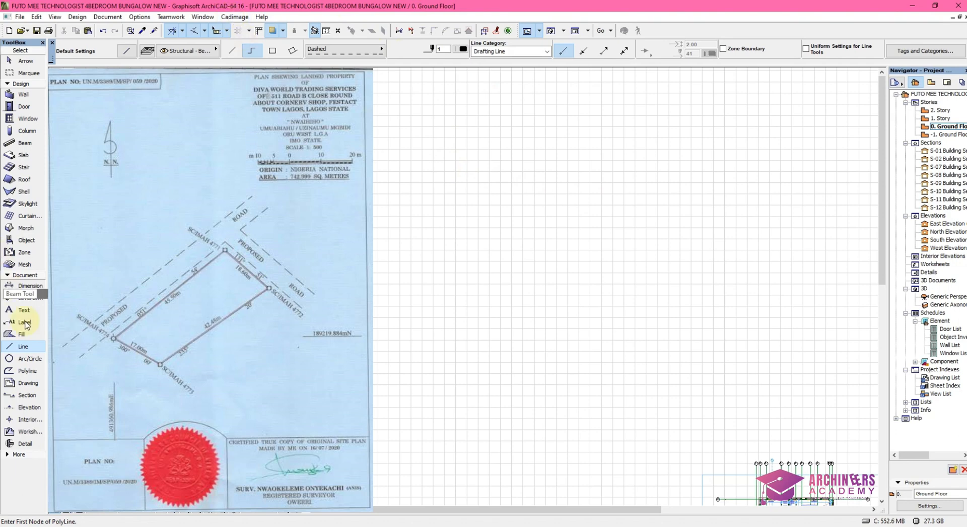
- Set the Line tool defaults to the Dot & Dashed line type with pen 149
{"action": "double_click", "coordinate": [23, 349]}
{"action": "left_click", "coordinate": [443, 153]}
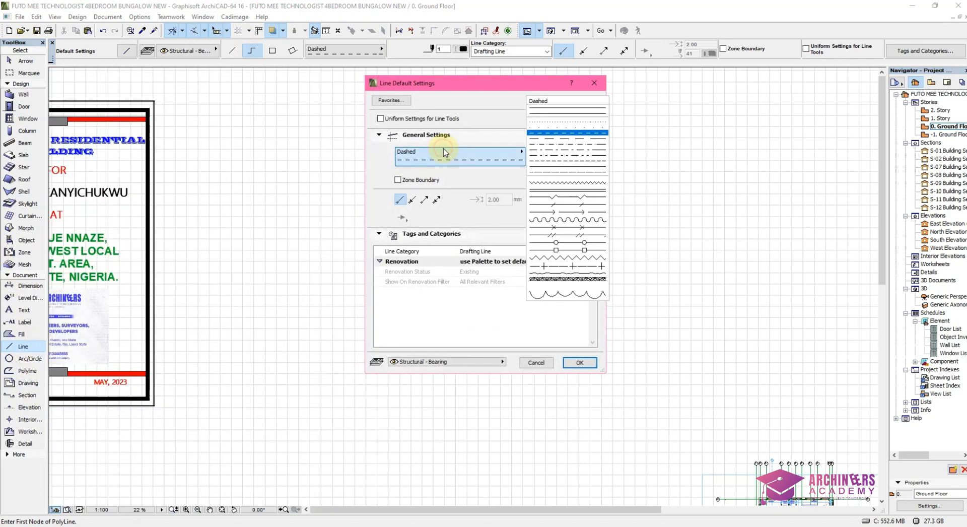
{"action": "left_click", "coordinate": [569, 147]}
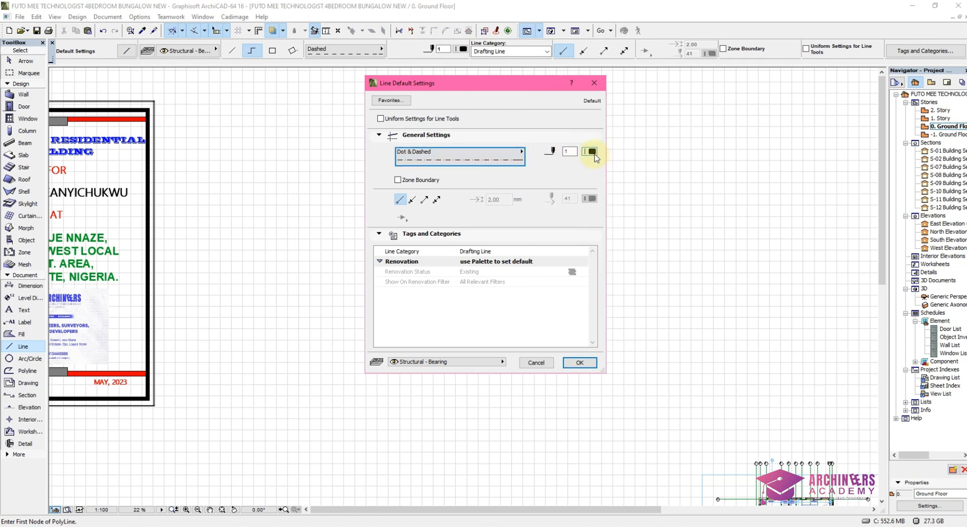
{"action": "left_click", "coordinate": [592, 152]}
{"action": "left_click", "coordinate": [685, 214]}
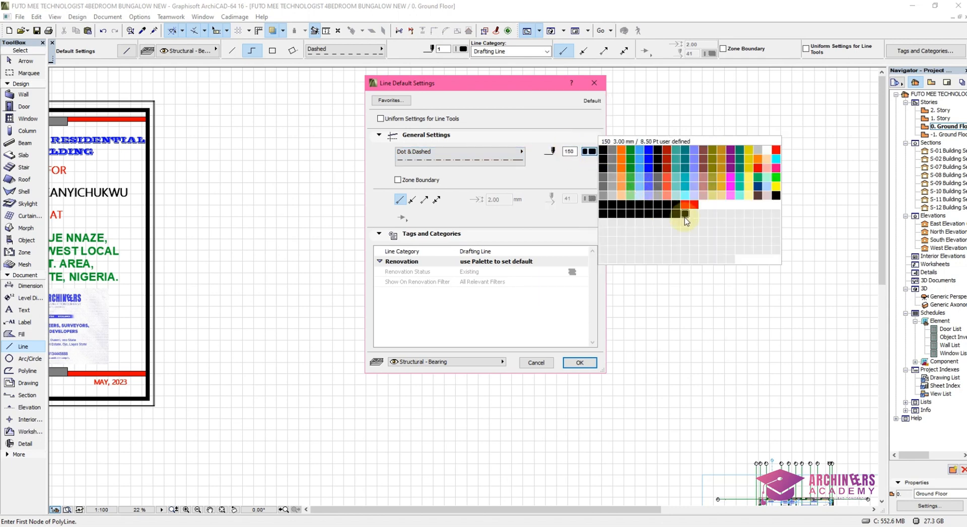
{"action": "left_click", "coordinate": [676, 214]}
{"action": "left_click", "coordinate": [677, 216]}
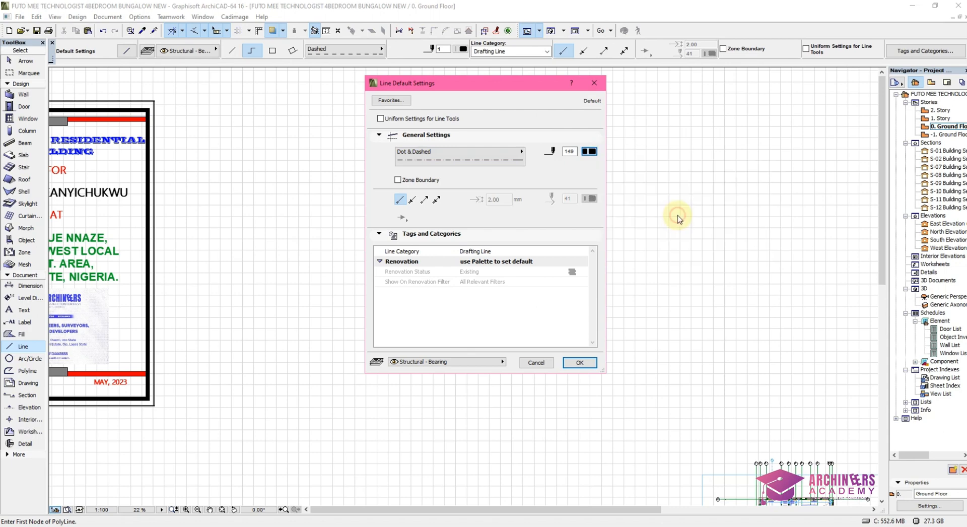
{"action": "left_click", "coordinate": [591, 152]}
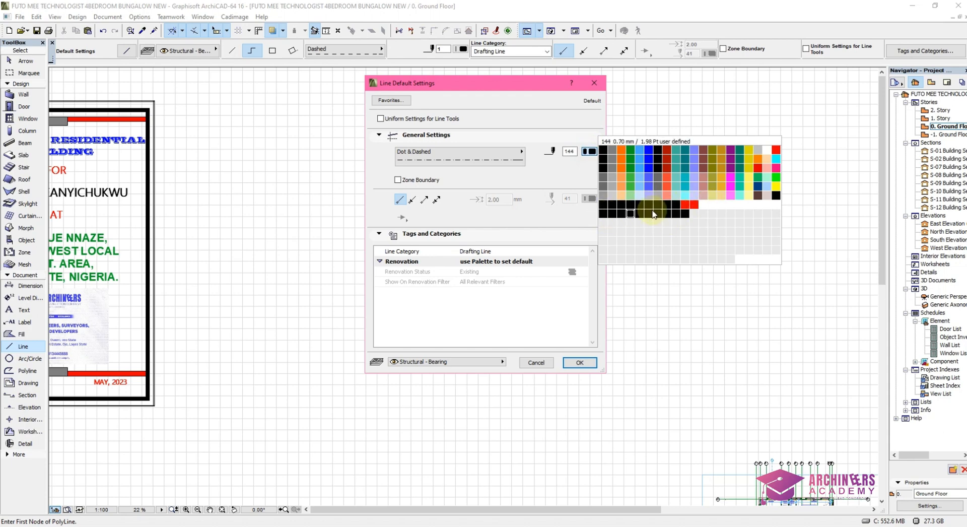
{"action": "left_click", "coordinate": [612, 205]}
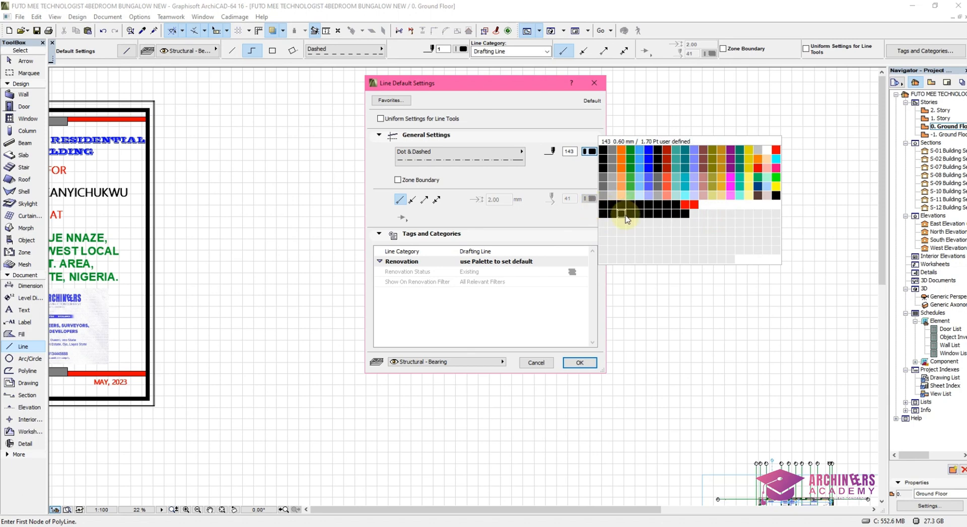
{"action": "left_click", "coordinate": [675, 215]}
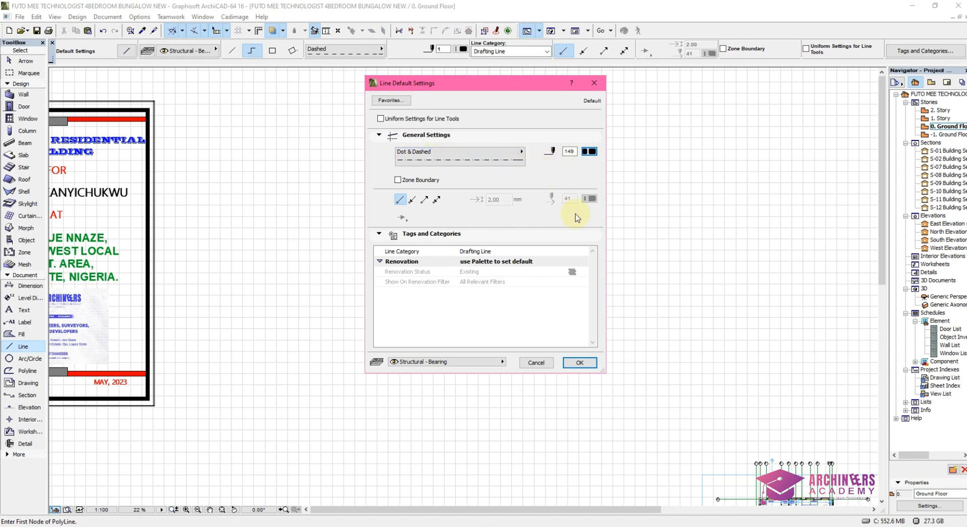
{"action": "left_click", "coordinate": [580, 363]}
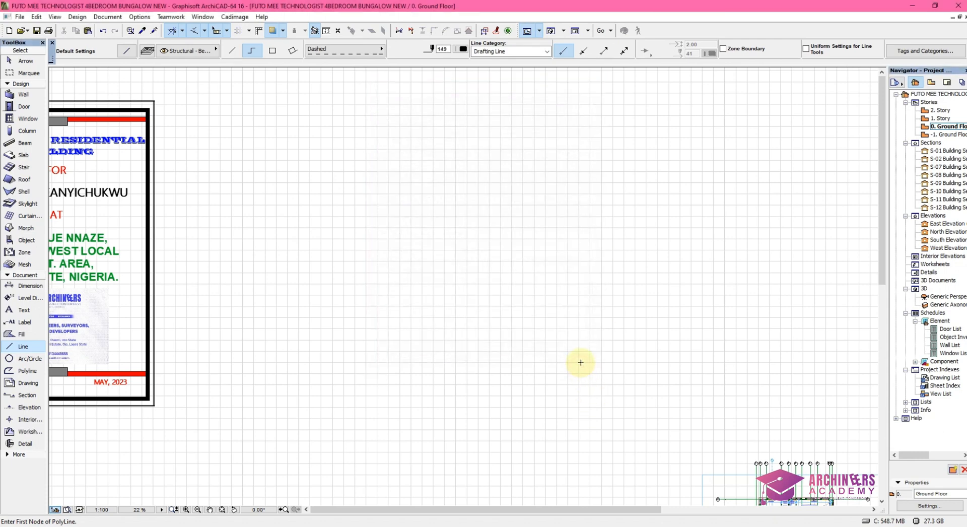
- Start a Survey Boundary made of lines on empty grid space and add its first side with bearing 51.54° and length 45500
{"action": "left_click", "coordinate": [233, 17]}
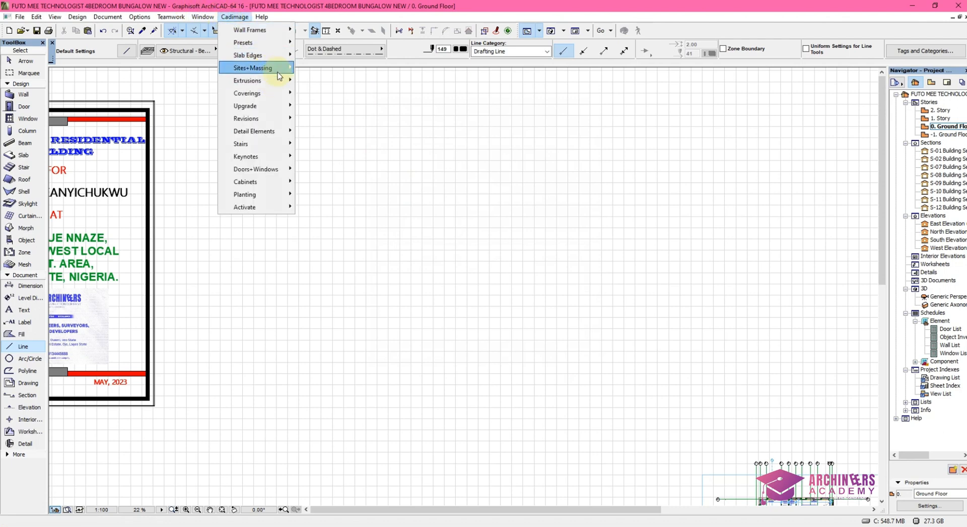
{"action": "mouse_move", "coordinate": [280, 74]}
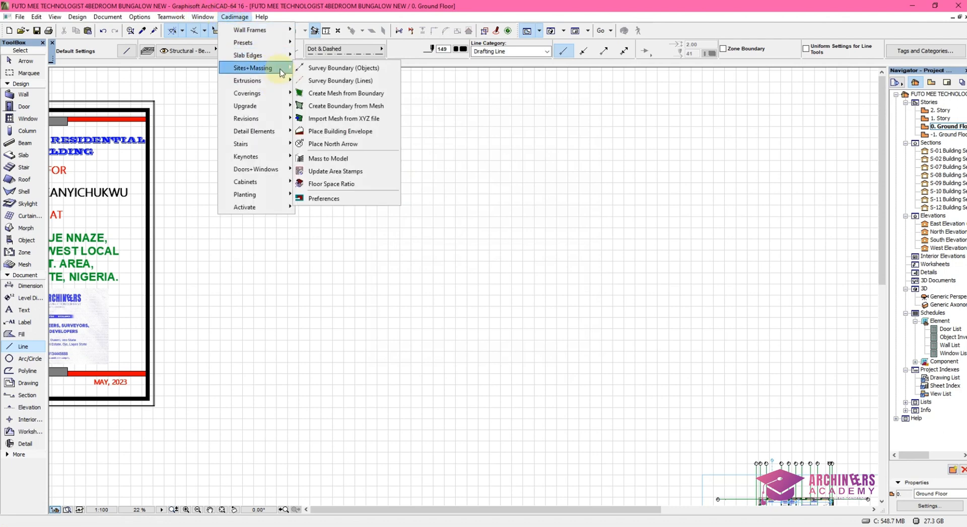
{"action": "left_click", "coordinate": [368, 80]}
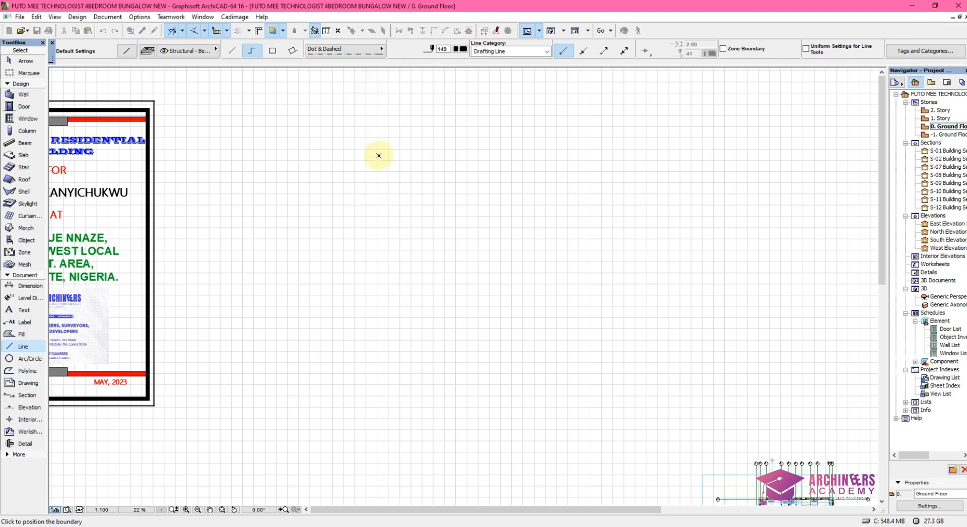
{"action": "left_click", "coordinate": [424, 193]}
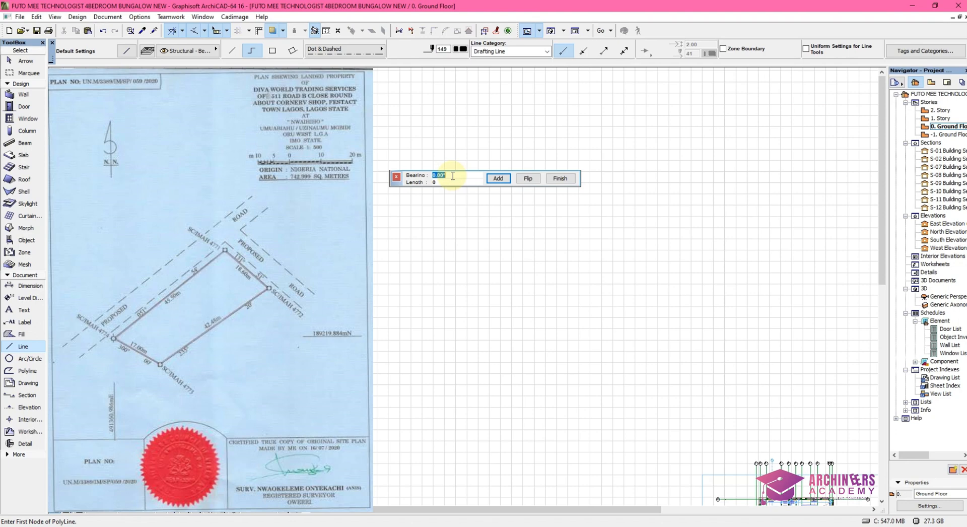
{"action": "type", "text": "051"}
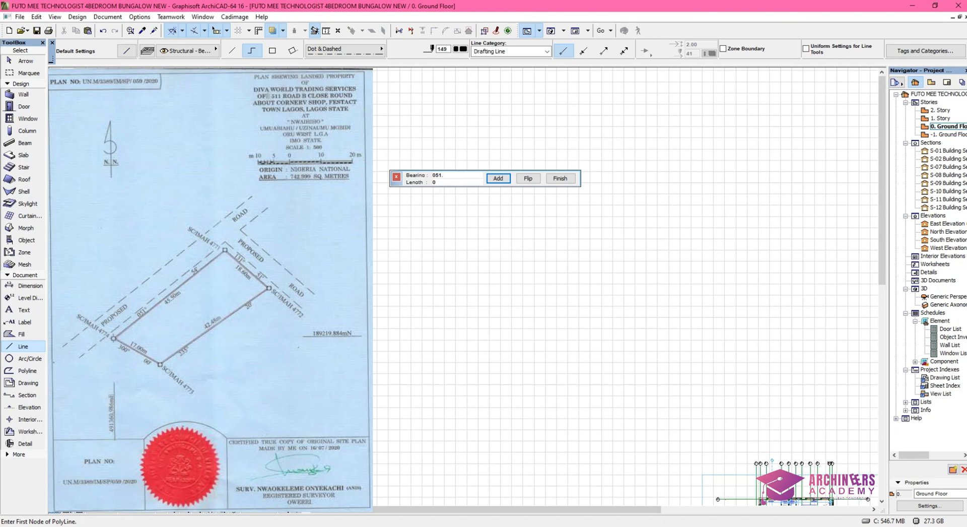
{"action": "type", "text": ".54"}
{"action": "double_click", "coordinate": [453, 182]}
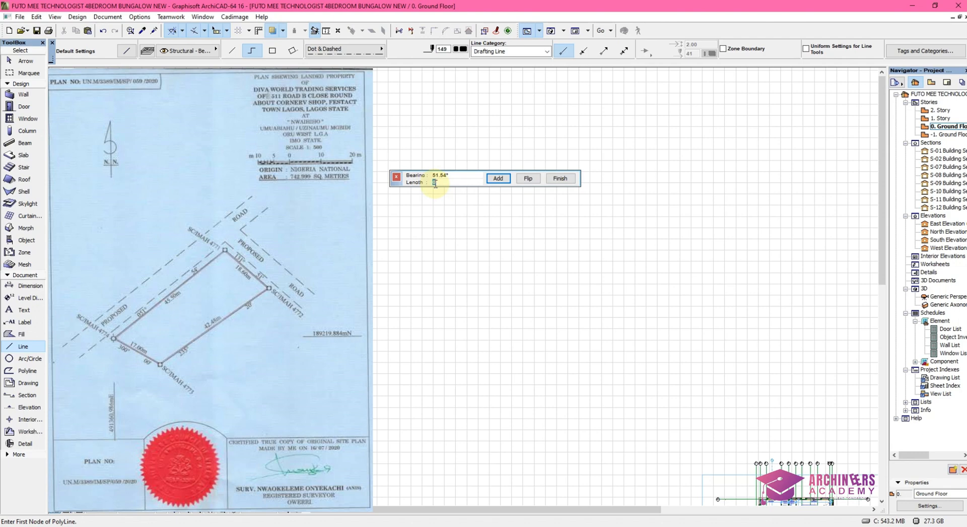
{"action": "type", "text": "45500"}
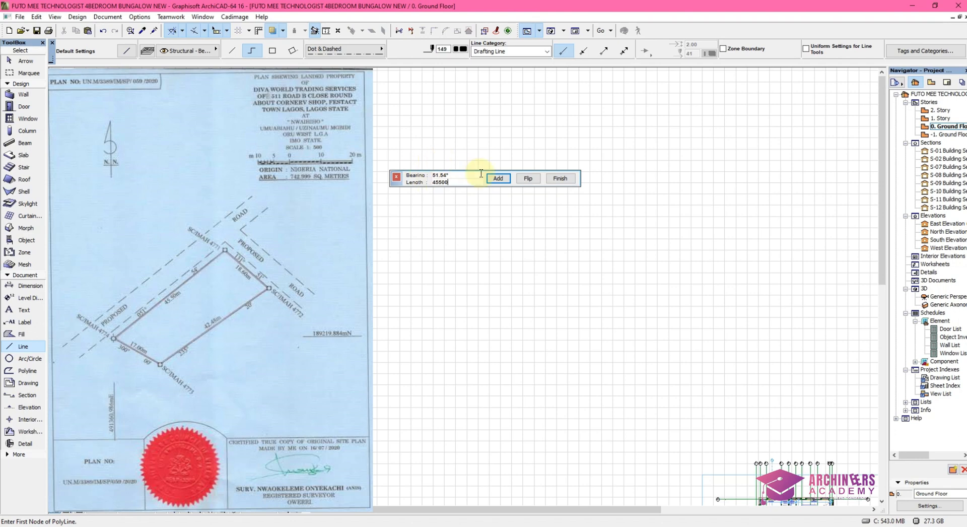
{"action": "left_click", "coordinate": [498, 179]}
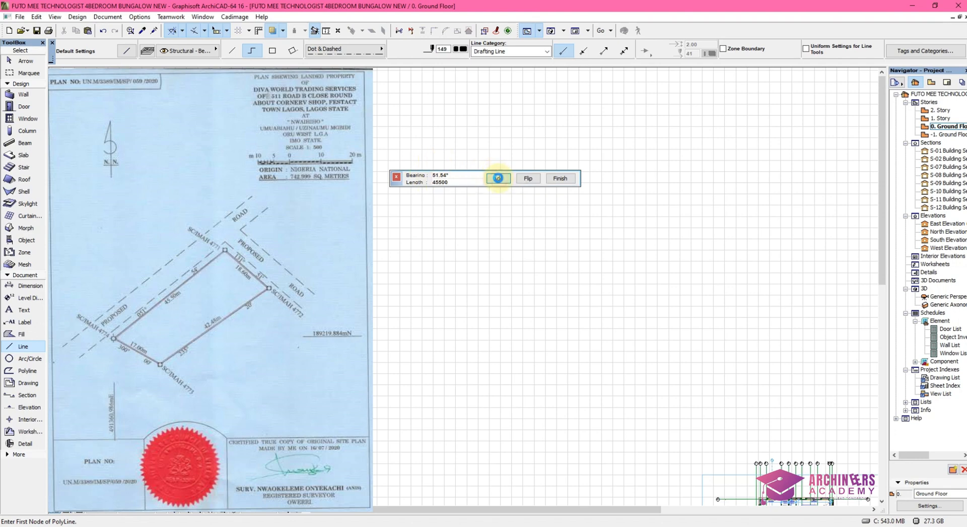
- Add the second boundary side with bearing 131.51° and length 18600
{"action": "scroll", "coordinate": [487, 252], "scroll_direction": "down", "scroll_amount": 4}
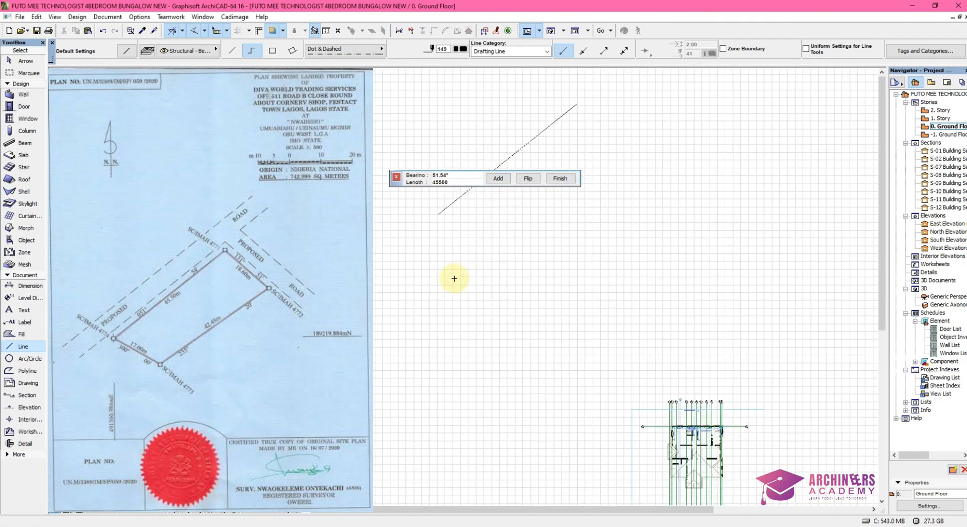
{"action": "scroll", "coordinate": [461, 146], "scroll_direction": "up", "scroll_amount": 2}
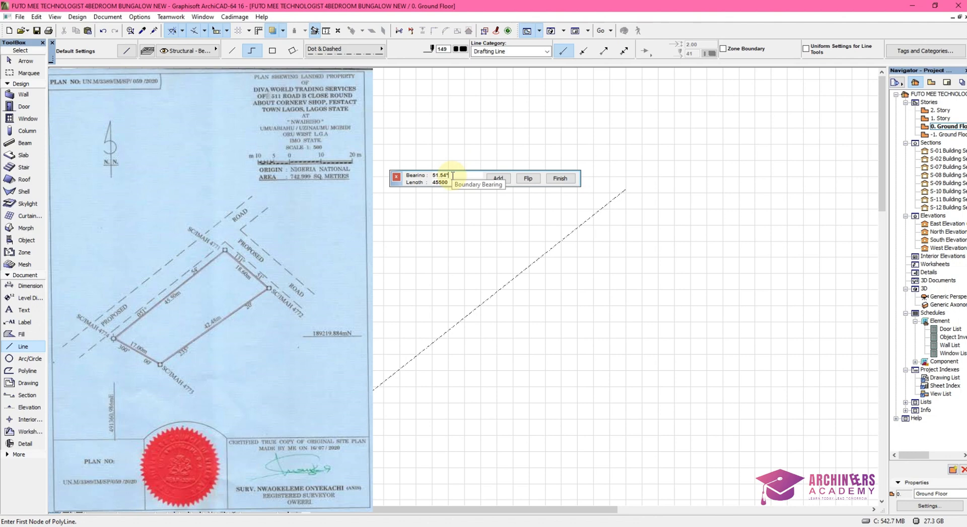
{"action": "double_click", "coordinate": [452, 174]}
{"action": "type", "text": "1"}
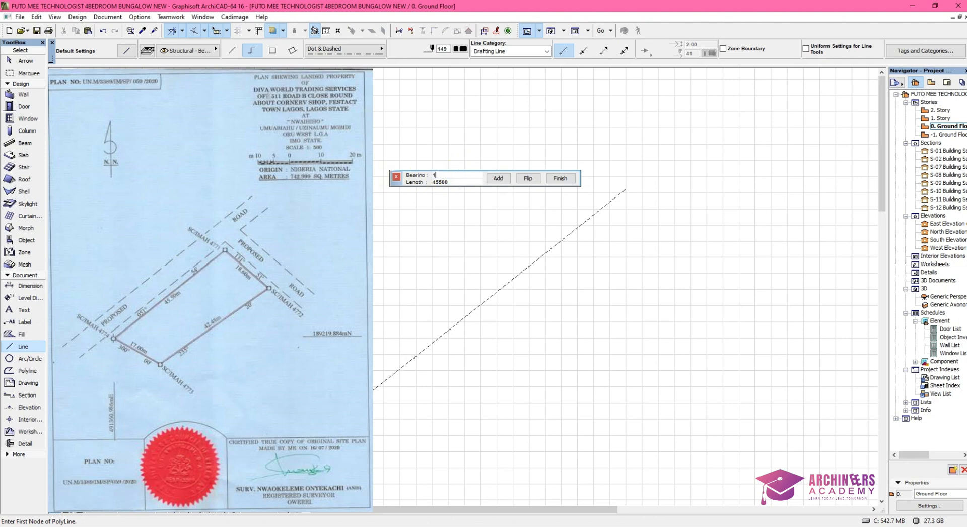
{"action": "type", "text": "31.51"}
{"action": "key", "text": "Tab"}
{"action": "type", "text": "18.60"}
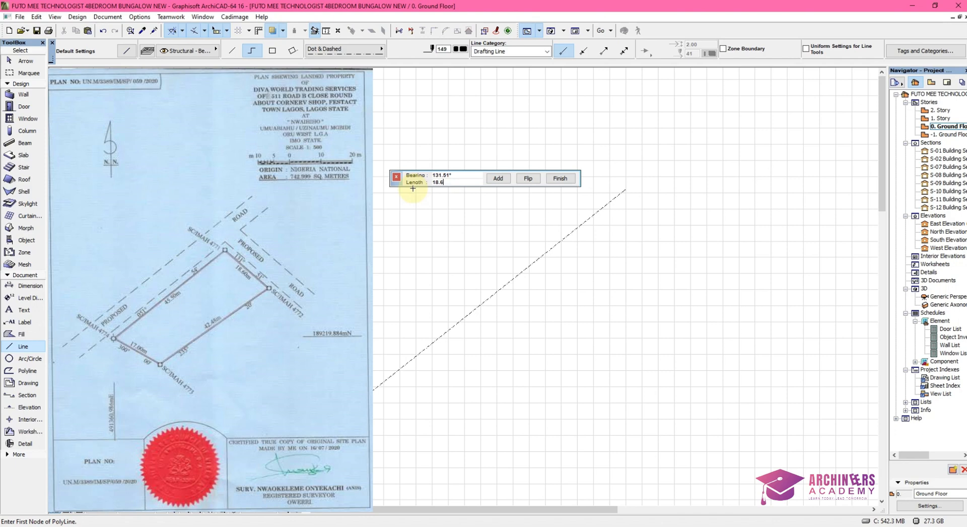
{"action": "key", "text": "BackSpace"}
{"action": "type", "text": "600"}
{"action": "left_click", "coordinate": [498, 179]}
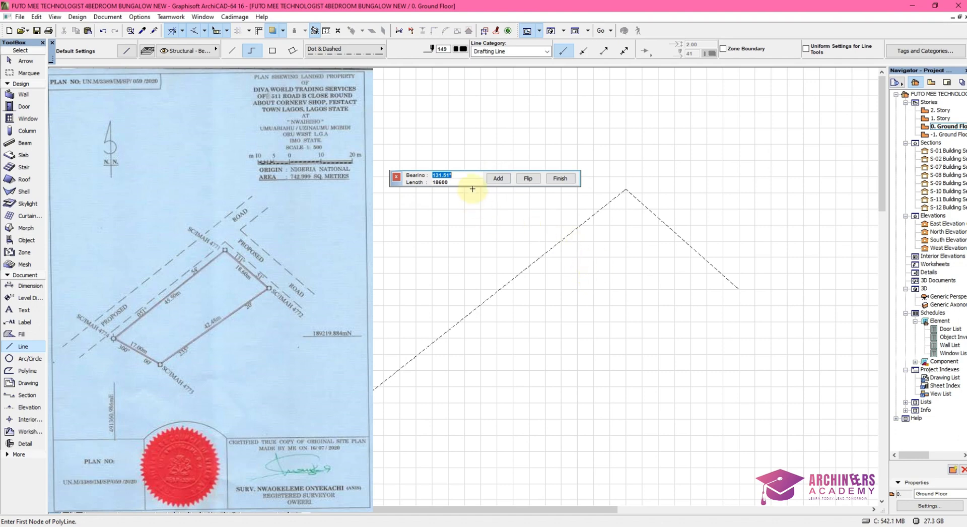
- Add the third boundary side with bearing 235.20° and length 42480
{"action": "type", "text": "235"}
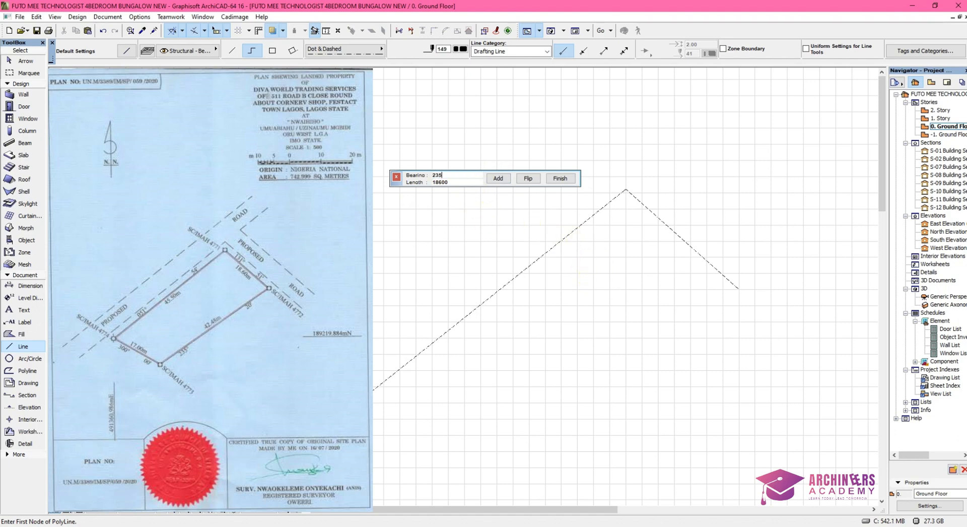
{"action": "type", "text": ".20"}
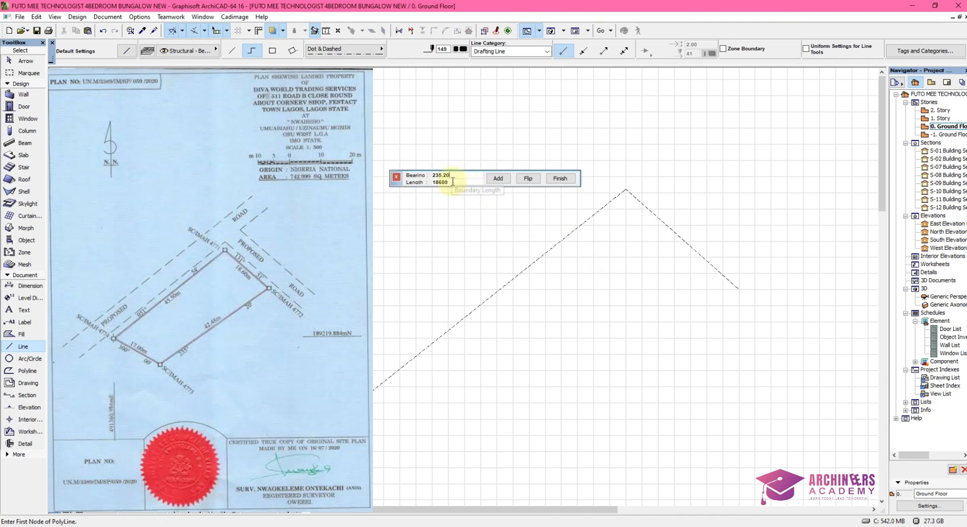
{"action": "key", "text": "Tab"}
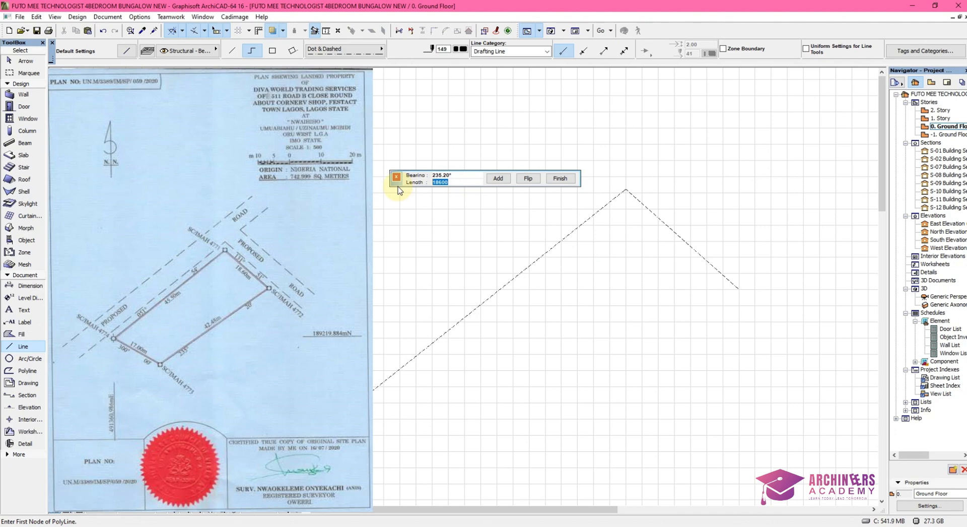
{"action": "type", "text": "42480"}
{"action": "left_click", "coordinate": [498, 181]}
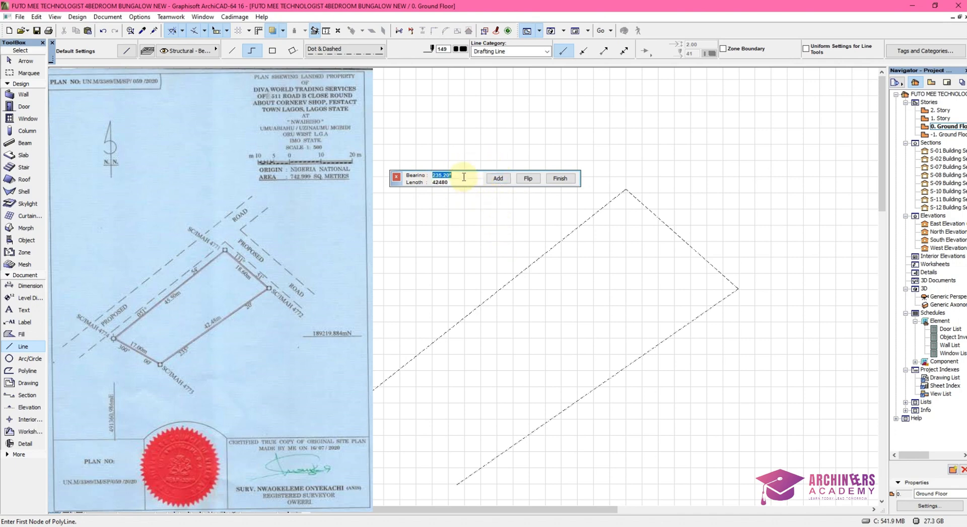
- Add the fourth boundary side with bearing 300.00° and length 17000
{"action": "type", "text": "300"}
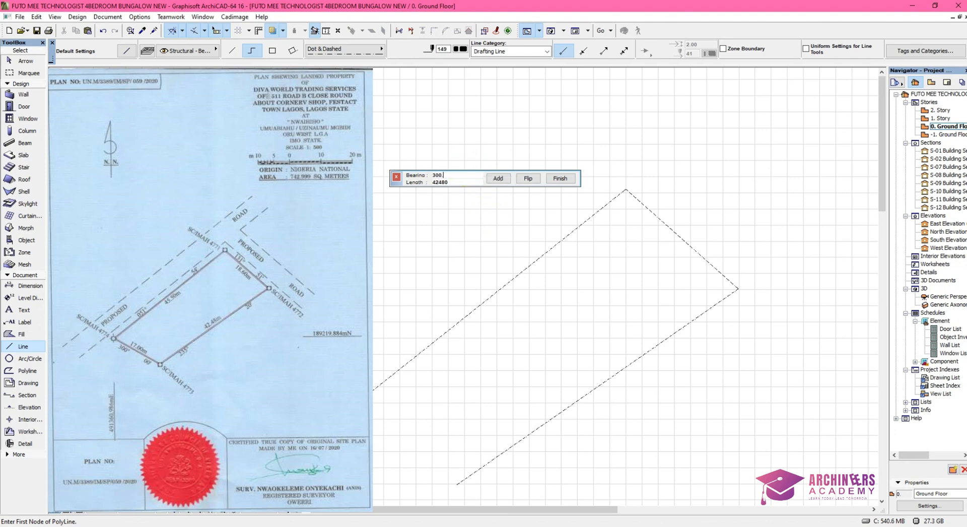
{"action": "type", "text": ".00"}
{"action": "left_click_drag", "start_coordinate": [459, 183], "coordinate": [415, 184]}
{"action": "type", "text": "17000"}
{"action": "left_click", "coordinate": [498, 178]}
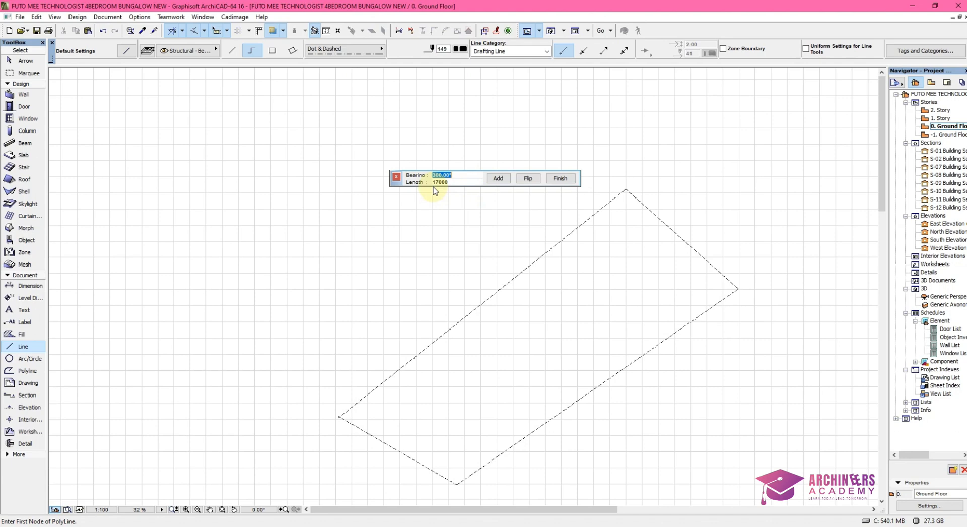
- Flip the last boundary side, add another at bearing 300.00° and length 17000, flip again and finish the boundary
{"action": "left_click", "coordinate": [527, 180]}
{"action": "scroll", "coordinate": [521, 187], "scroll_direction": "down", "scroll_amount": 1}
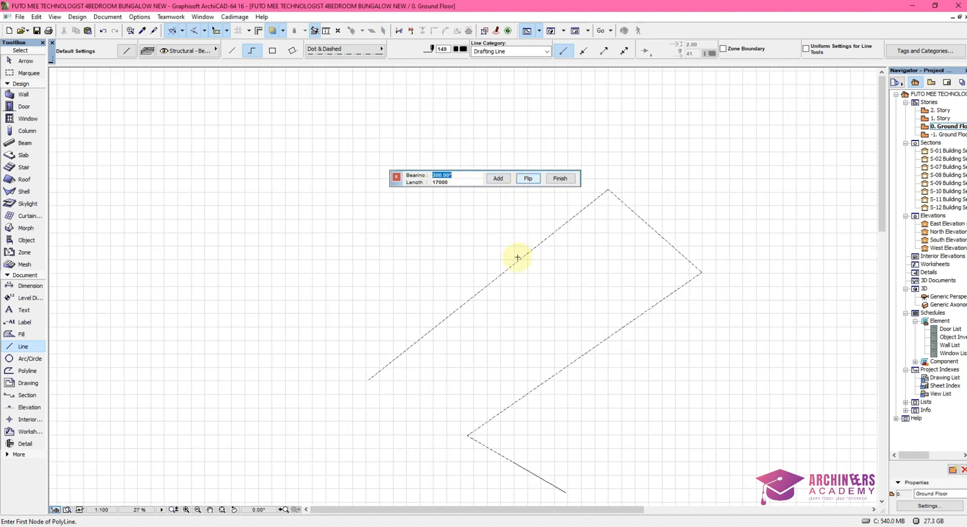
{"action": "left_click", "coordinate": [498, 178]}
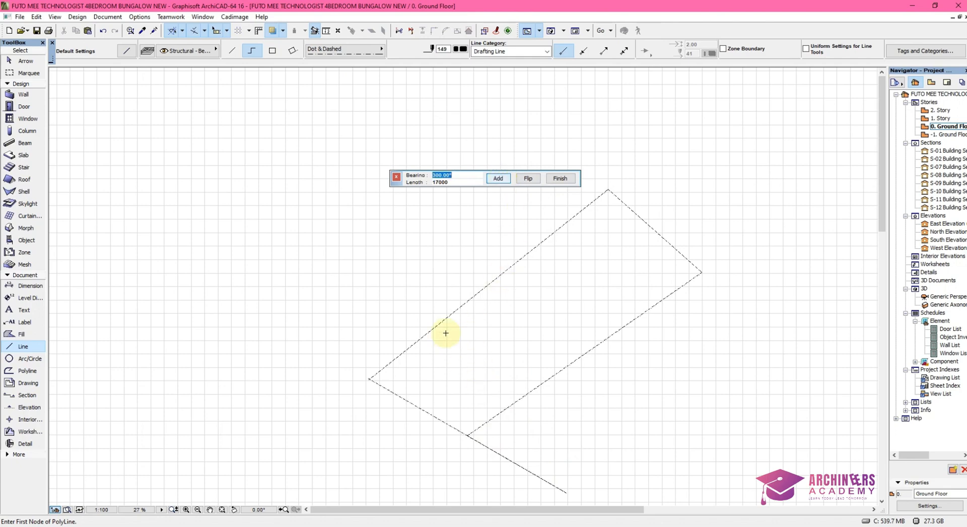
{"action": "left_click", "coordinate": [527, 178]}
{"action": "left_click", "coordinate": [561, 179]}
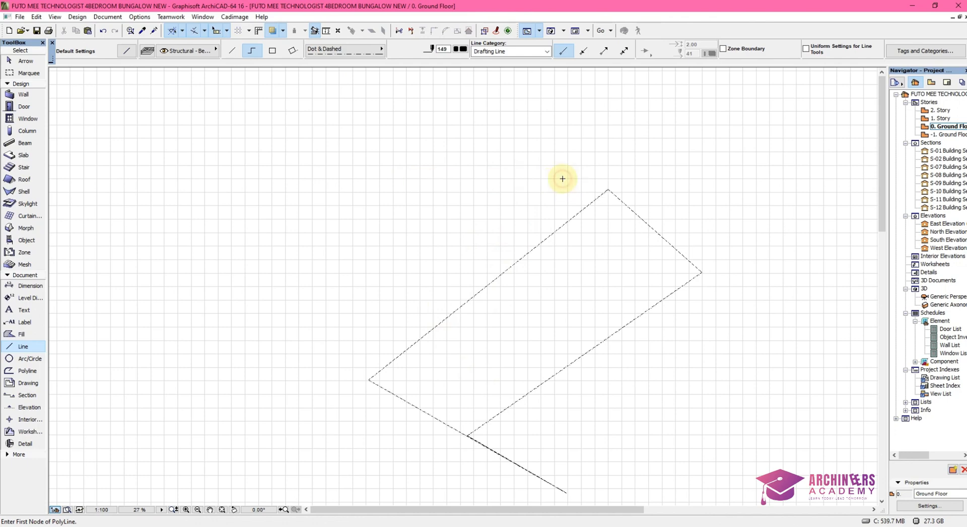
{"action": "scroll", "coordinate": [373, 367], "scroll_direction": "up", "scroll_amount": 6}
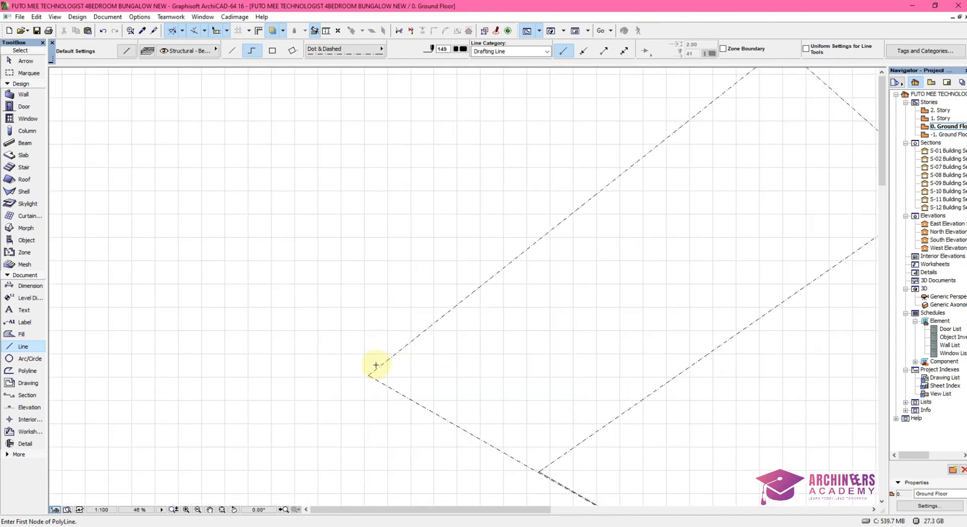
{"action": "scroll", "coordinate": [354, 395], "scroll_direction": "down", "scroll_amount": 6}
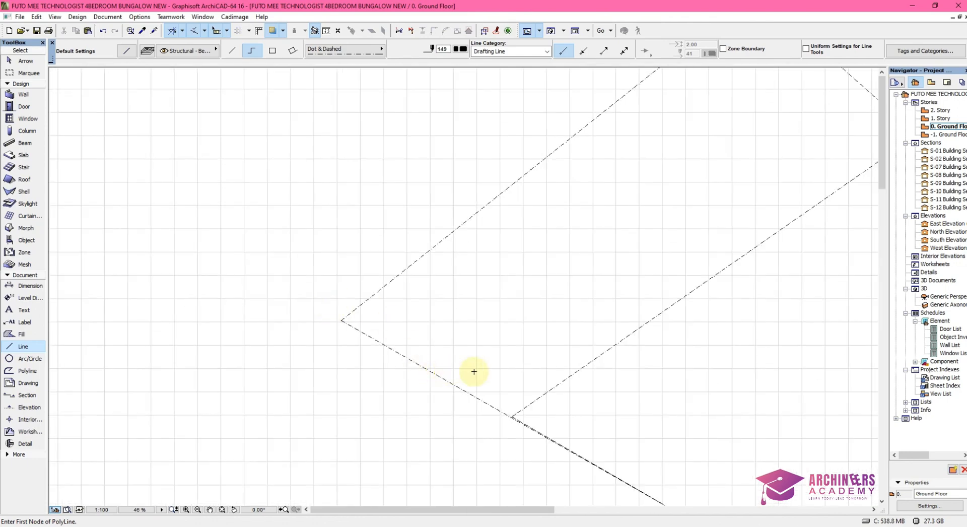
{"action": "left_click", "coordinate": [544, 407], "text": "shift"}
{"action": "left_click", "coordinate": [532, 444]}
{"action": "scroll", "coordinate": [502, 398], "scroll_direction": "up", "scroll_amount": 3}
{"action": "scroll", "coordinate": [500, 395], "scroll_direction": "up", "scroll_amount": 8}
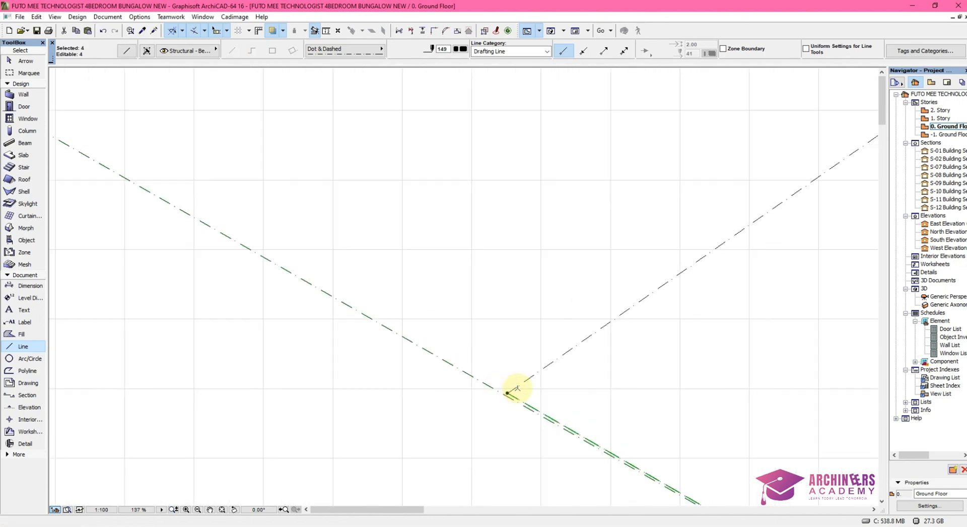
{"action": "key", "text": "Escape"}
- Join the long lower side to the short side at the boundary's lowest corner and trim the excess lines beyond it
{"action": "left_click", "coordinate": [491, 403], "text": "shift"}
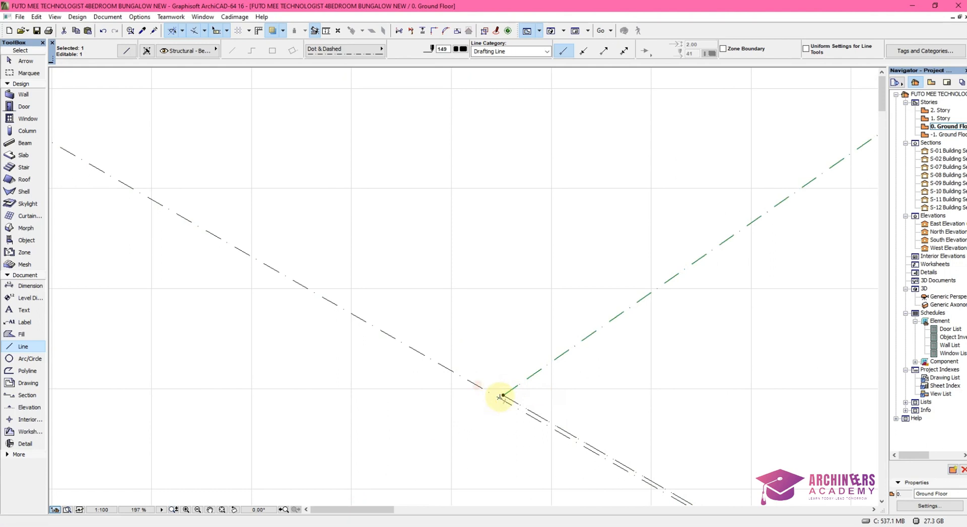
{"action": "left_click", "coordinate": [498, 395]}
{"action": "left_click", "coordinate": [493, 419]}
{"action": "key", "text": "Escape"}
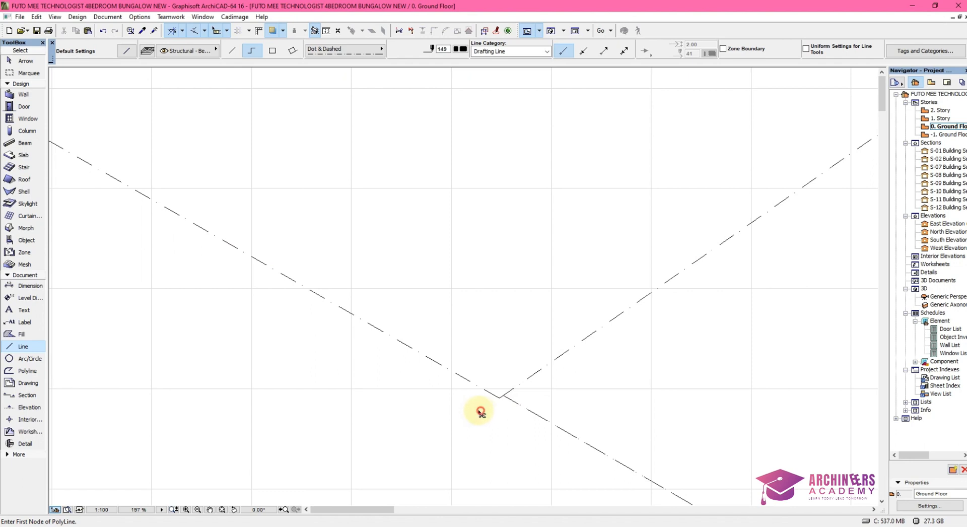
{"action": "left_click", "coordinate": [544, 417], "text": "ctrl"}
{"action": "scroll", "coordinate": [524, 373], "scroll_direction": "down", "scroll_amount": 3}
{"action": "scroll", "coordinate": [520, 368], "scroll_direction": "down", "scroll_amount": 1}
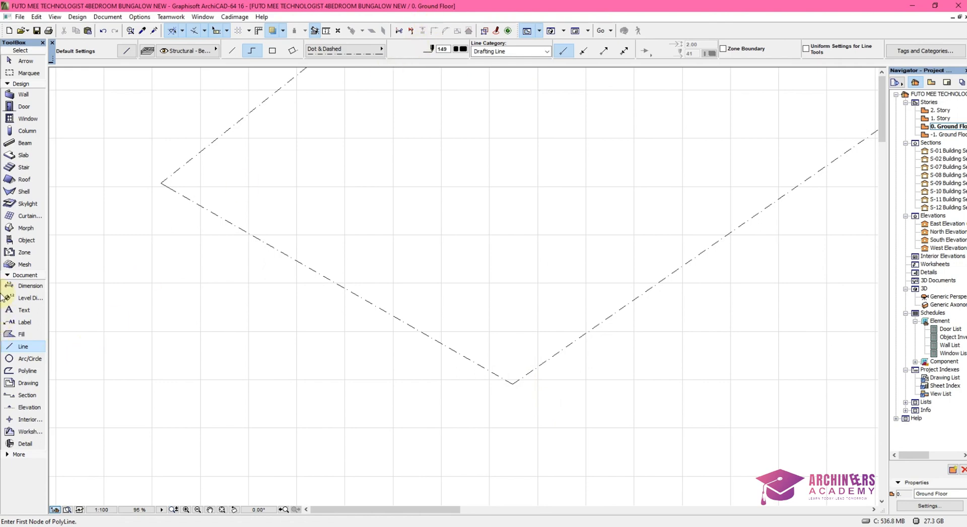
{"action": "scroll", "coordinate": [83, 304], "scroll_direction": "down", "scroll_amount": 3}
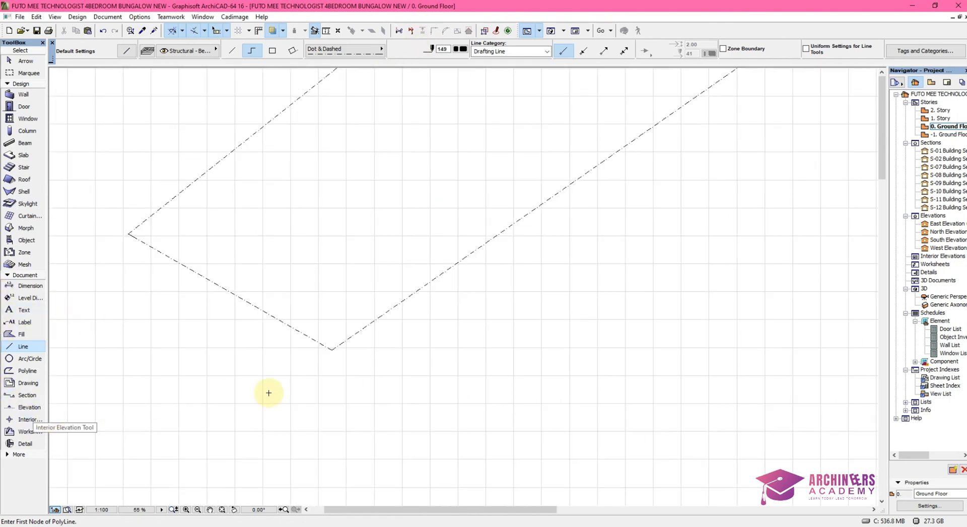
{"action": "scroll", "coordinate": [483, 422], "scroll_direction": "down", "scroll_amount": 3}
{"action": "scroll", "coordinate": [438, 108], "scroll_direction": "up", "scroll_amount": 1}
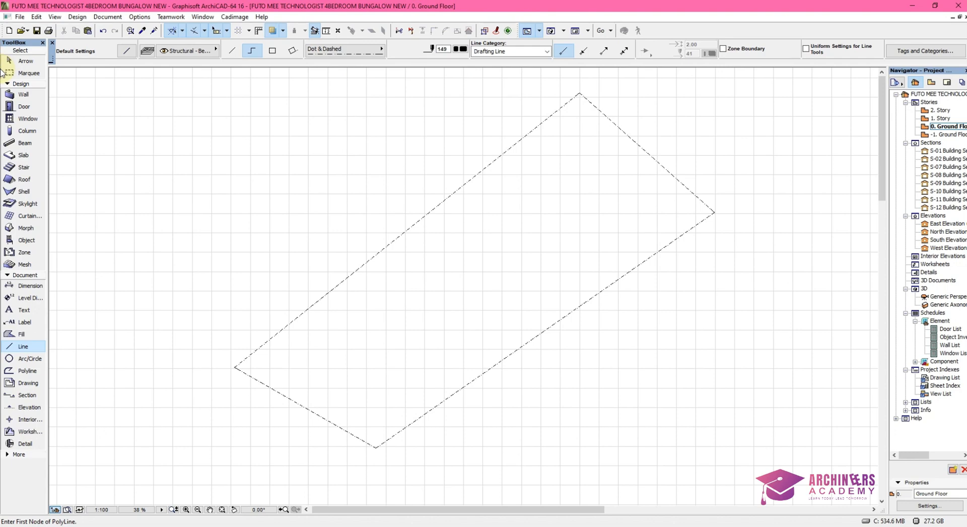
{"action": "scroll", "coordinate": [643, 186], "scroll_direction": "down", "scroll_amount": 2}
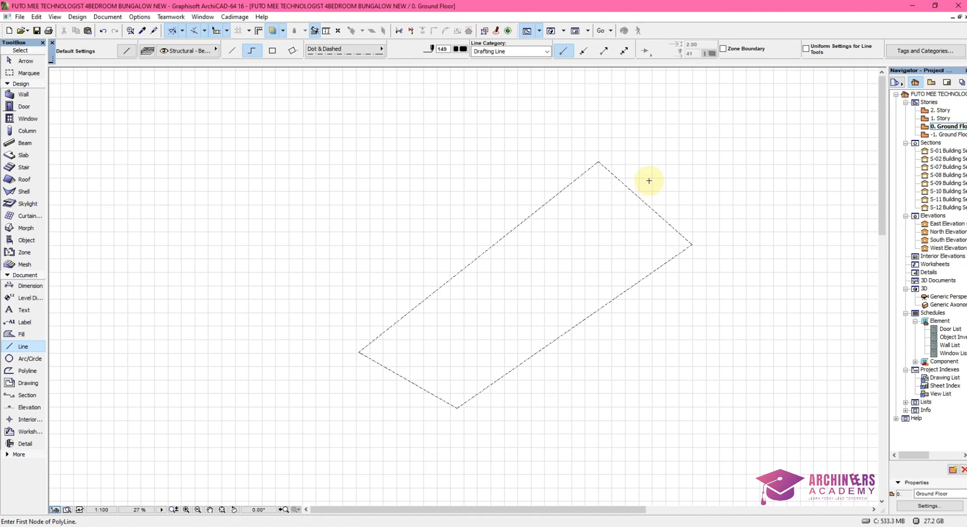
{"action": "scroll", "coordinate": [340, 348], "scroll_direction": "up", "scroll_amount": 1}
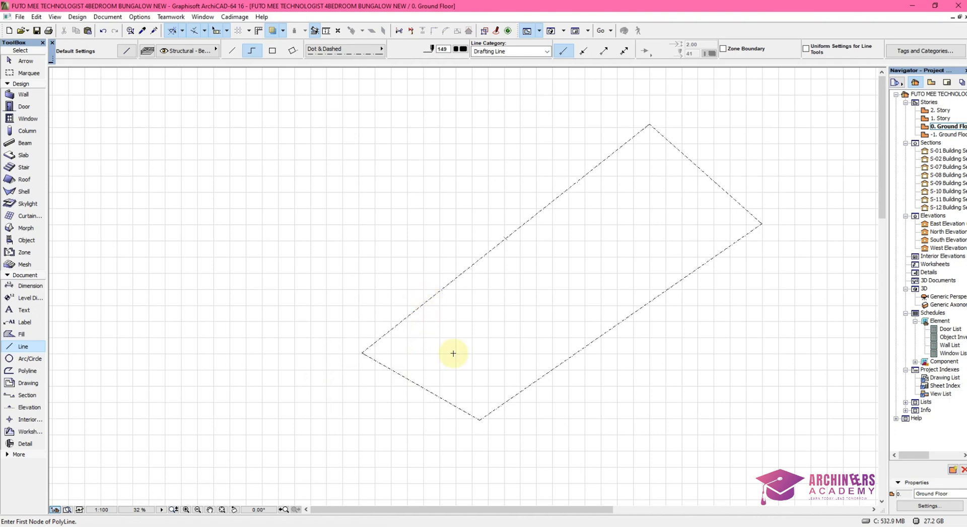
{"action": "scroll", "coordinate": [522, 300], "scroll_direction": "up", "scroll_amount": 1}
{"action": "scroll", "coordinate": [476, 297], "scroll_direction": "down", "scroll_amount": 2}
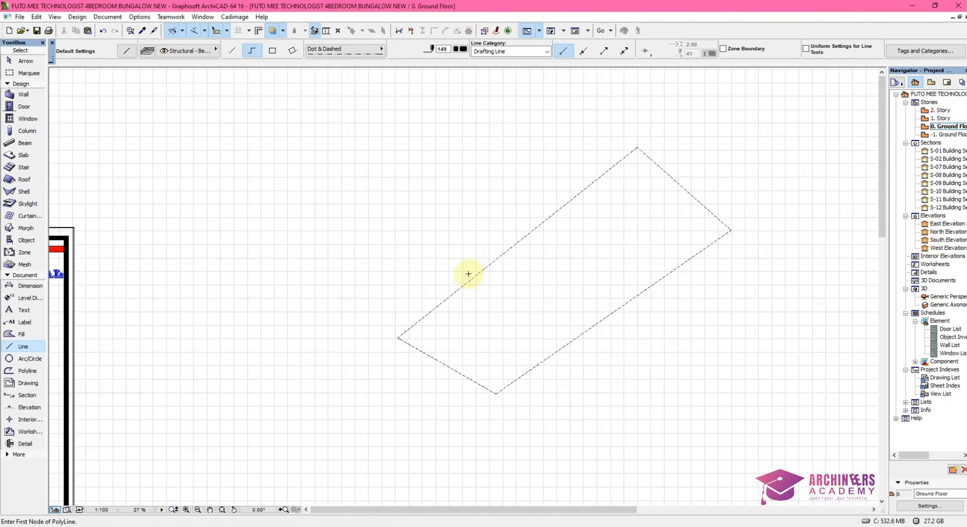
{"action": "left_click", "coordinate": [508, 286], "text": "shift"}
{"action": "left_click", "coordinate": [436, 253], "text": "shift"}
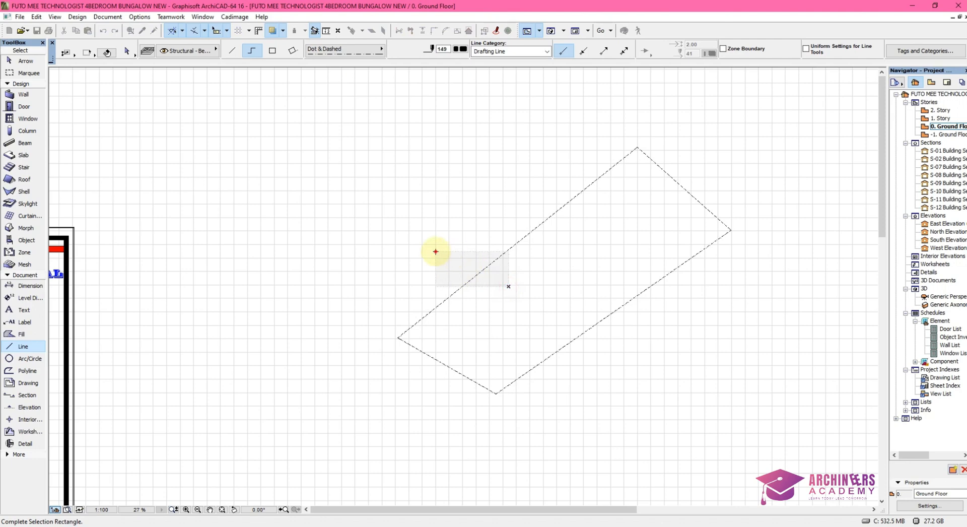
{"action": "key", "text": "ctrl+shift+d"}
{"action": "left_click", "coordinate": [483, 270]}
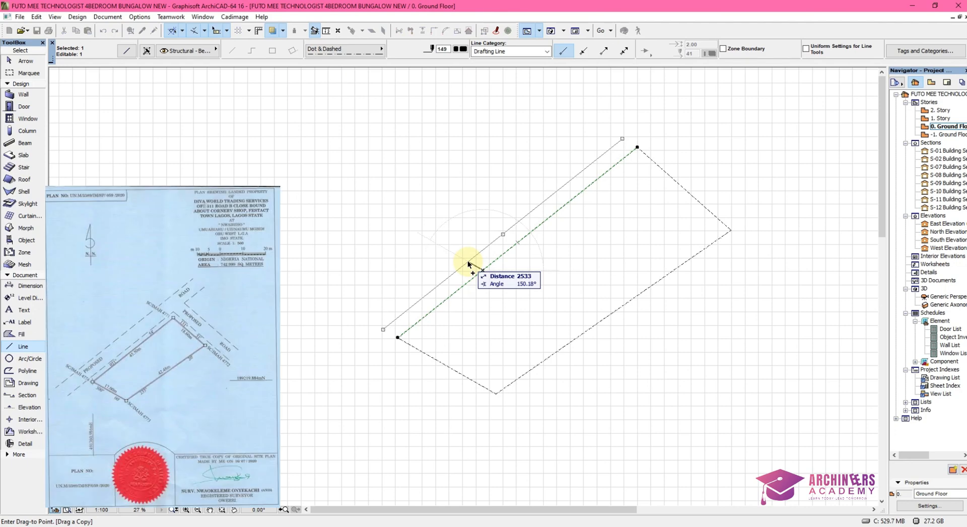
{"action": "key", "text": "Escape"}
{"action": "key", "text": "Escape"}
- Extend the short southwest side outward beyond the boundary's westernmost corner as a guide for the road lines
{"action": "left_click_drag", "start_coordinate": [441, 344], "coordinate": [374, 391], "text": "shift"}
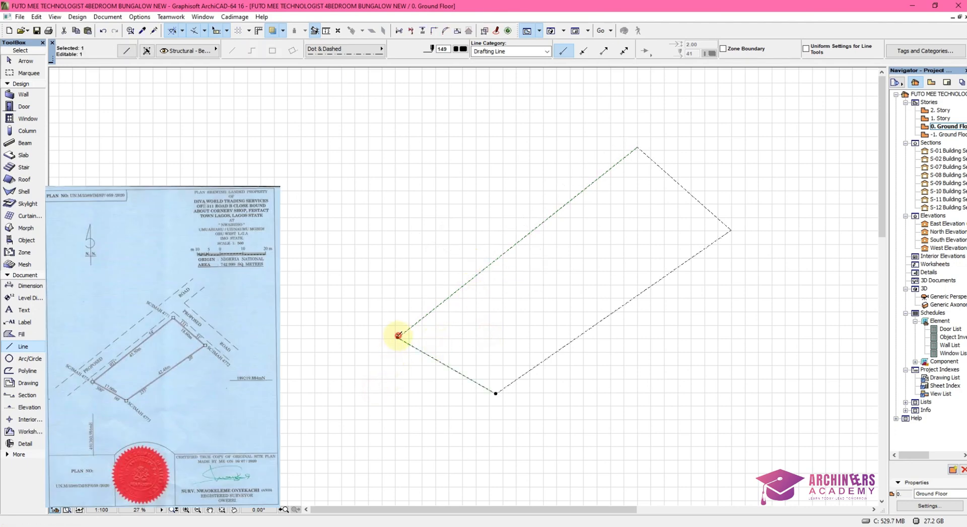
{"action": "left_click", "coordinate": [398, 335]}
{"action": "left_click", "coordinate": [386, 288]}
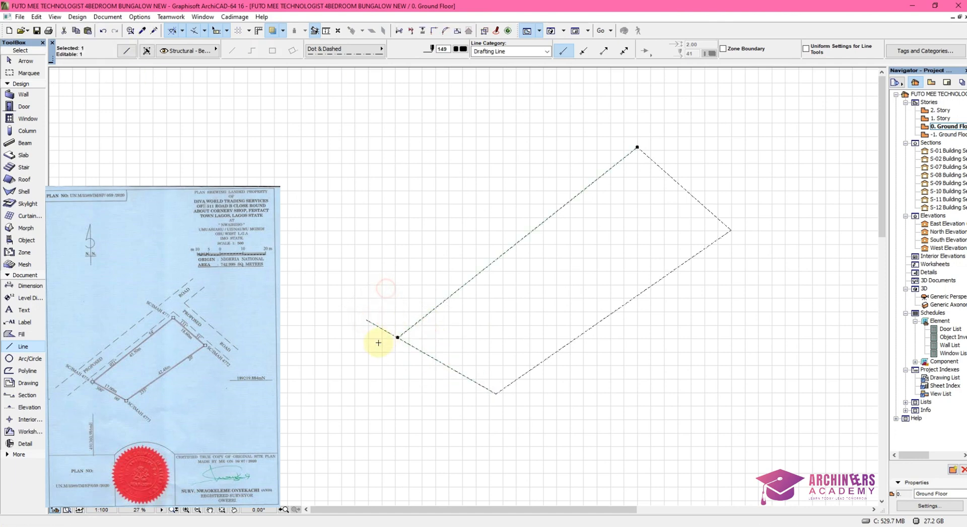
- Copy the long upper boundary side a short distance outward along the extended short side as the near road line
{"action": "scroll", "coordinate": [378, 342], "scroll_direction": "up", "scroll_amount": 5}
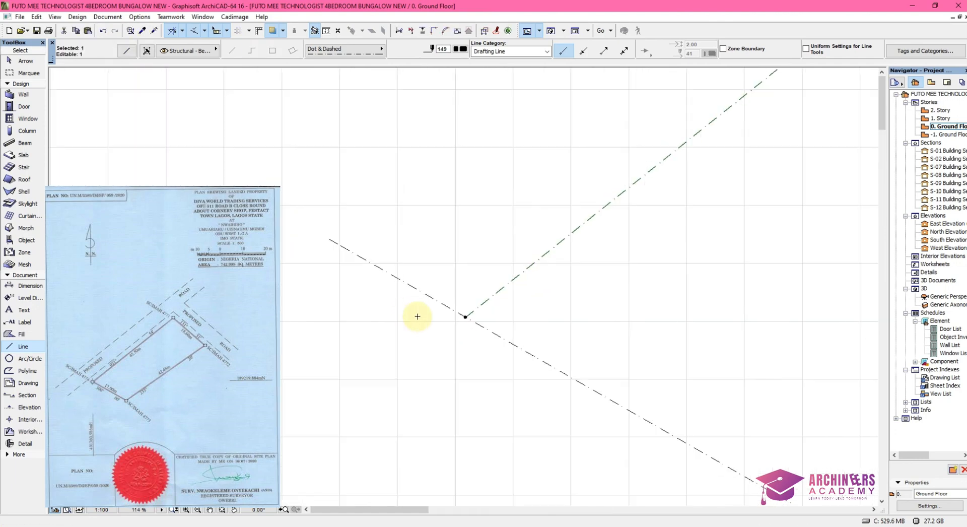
{"action": "left_click", "coordinate": [466, 317]}
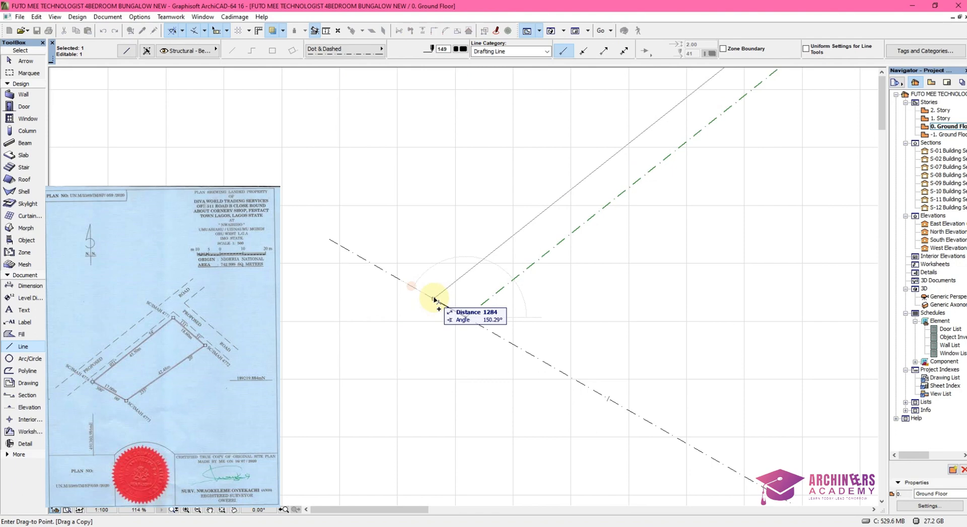
{"action": "left_click", "coordinate": [443, 303]}
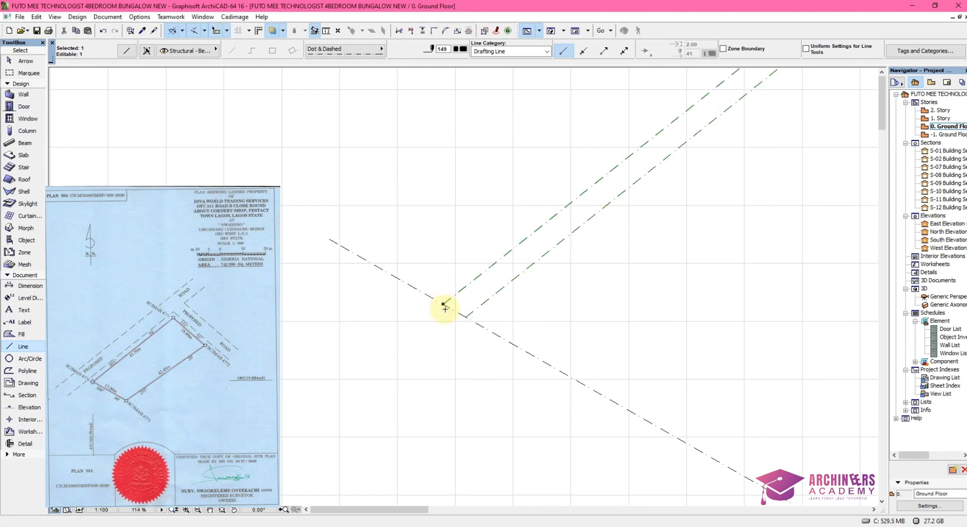
- Stretch both ends of the near road line well past the ends of the long upper boundary side
{"action": "left_click", "coordinate": [443, 303]}
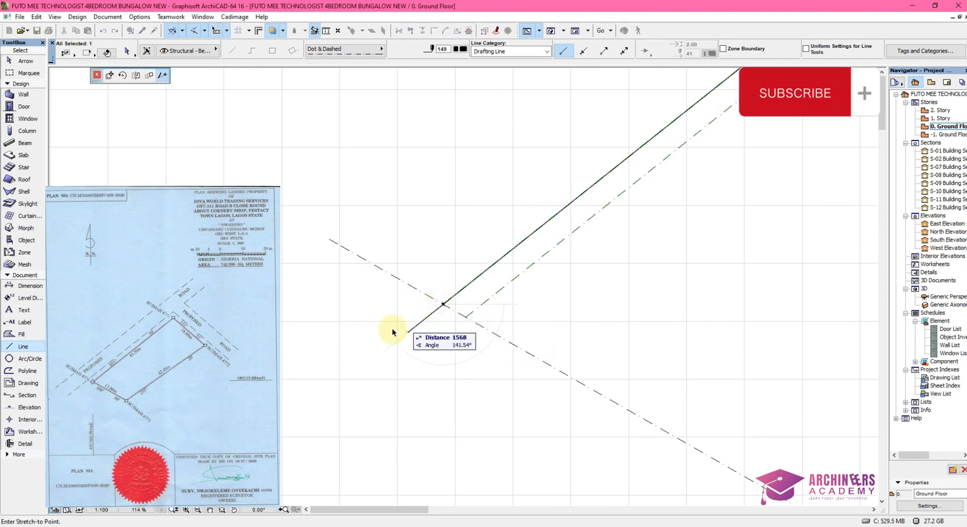
{"action": "left_click", "coordinate": [361, 348]}
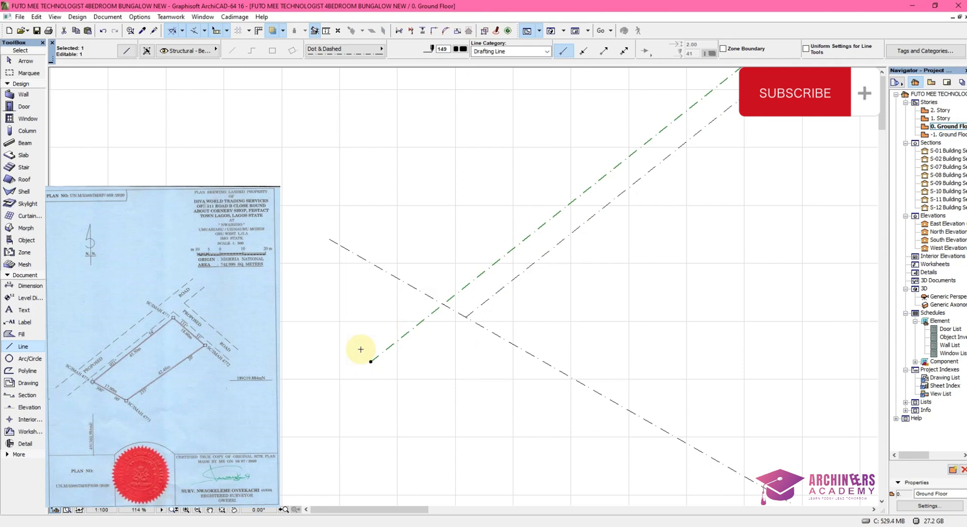
{"action": "scroll", "coordinate": [383, 377], "scroll_direction": "down", "scroll_amount": 1}
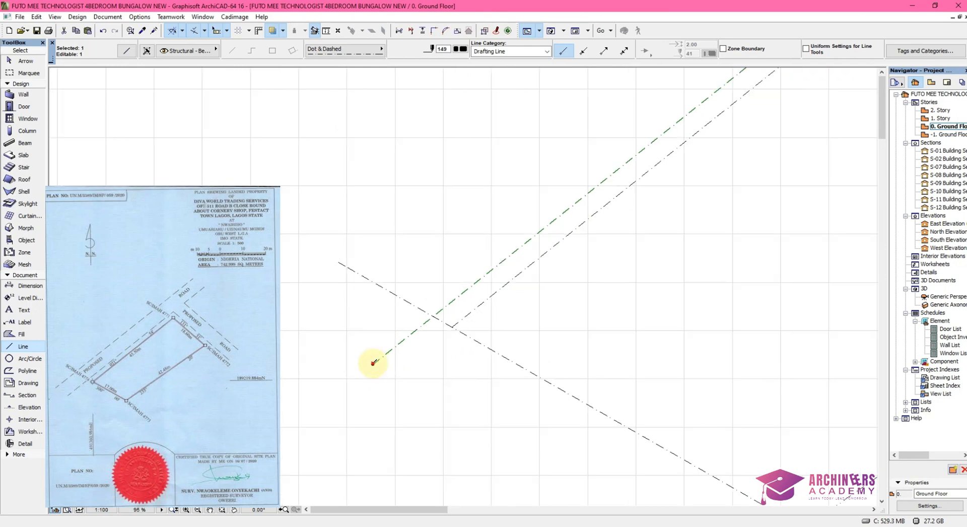
{"action": "left_click", "coordinate": [373, 363]}
{"action": "left_click", "coordinate": [329, 394]}
{"action": "scroll", "coordinate": [450, 372], "scroll_direction": "down", "scroll_amount": 9}
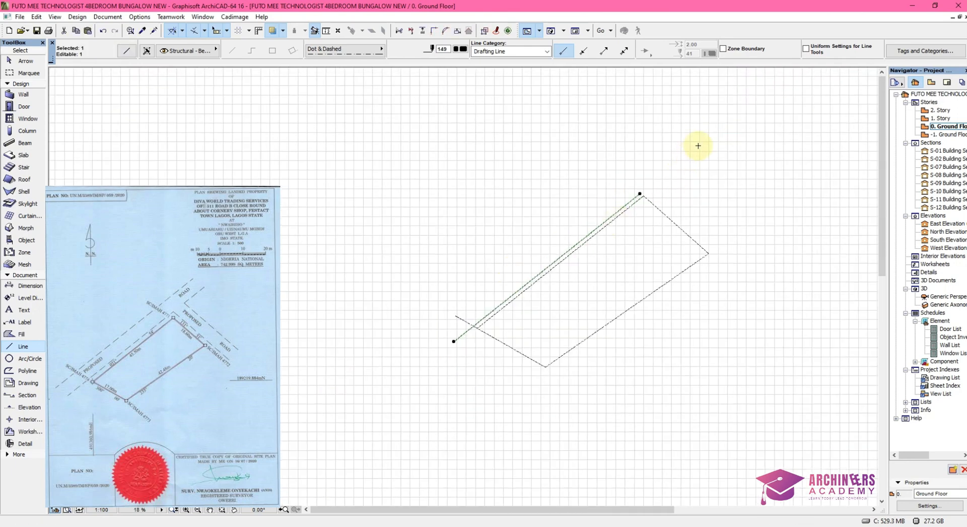
{"action": "scroll", "coordinate": [698, 146], "scroll_direction": "up", "scroll_amount": 4}
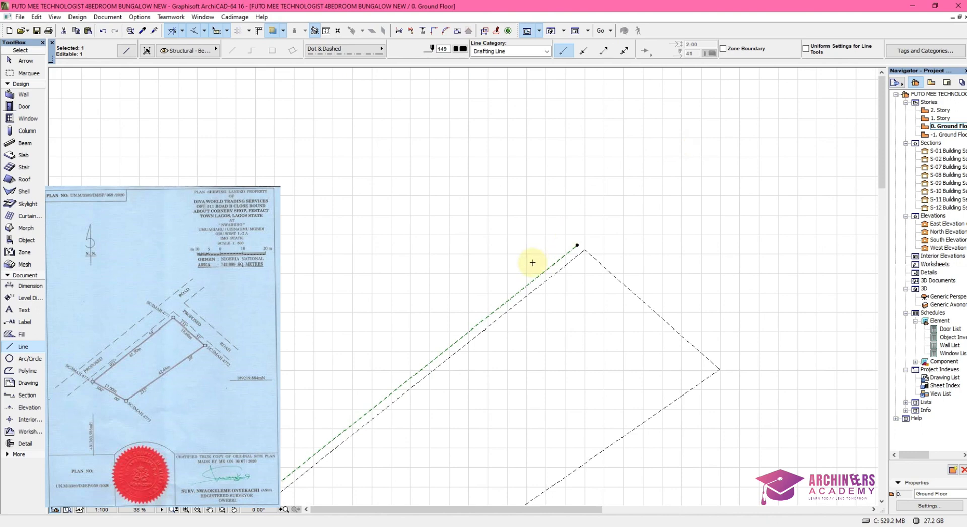
{"action": "left_click", "coordinate": [578, 244]}
{"action": "left_click", "coordinate": [712, 184]}
{"action": "key", "text": "Escape"}
{"action": "scroll", "coordinate": [448, 370], "scroll_direction": "down", "scroll_amount": 4}
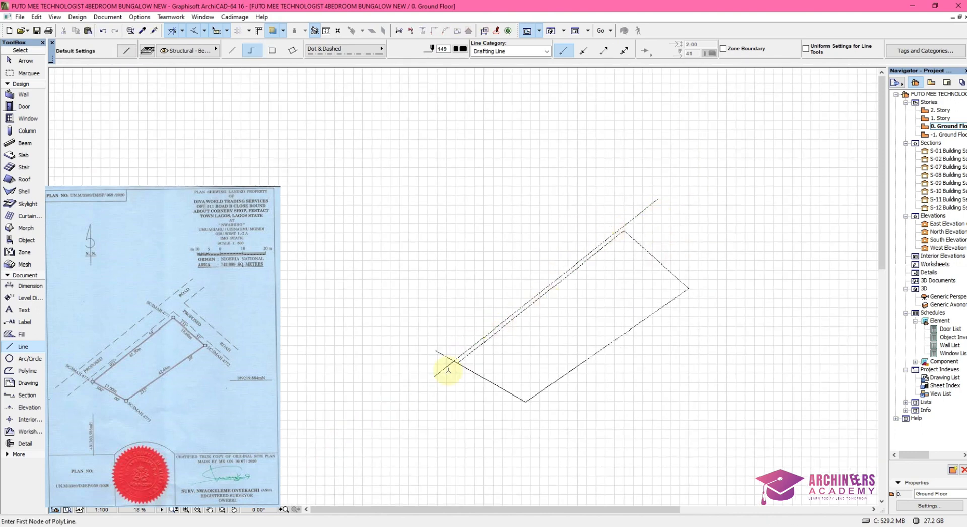
- Copy the near road line outward along the extended short side at a distance of 6000 for the far road edge
{"action": "scroll", "coordinate": [443, 365], "scroll_direction": "up", "scroll_amount": 9}
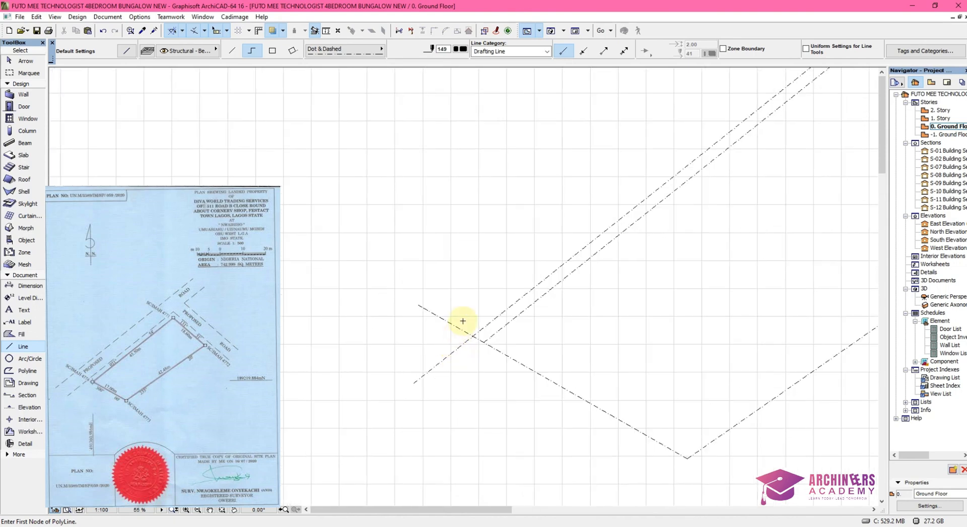
{"action": "left_click_drag", "start_coordinate": [458, 429], "coordinate": [395, 393], "text": "shift"}
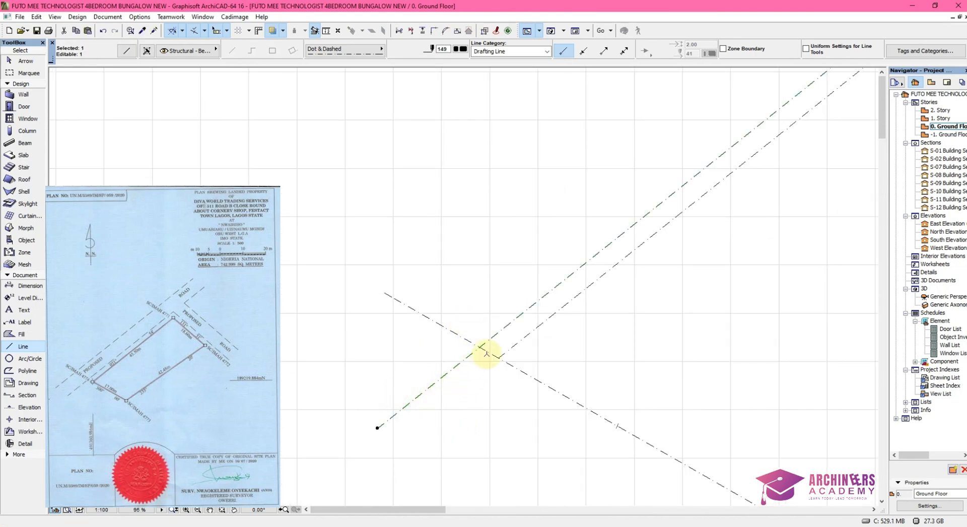
{"action": "key", "text": "ctrl+shift+d"}
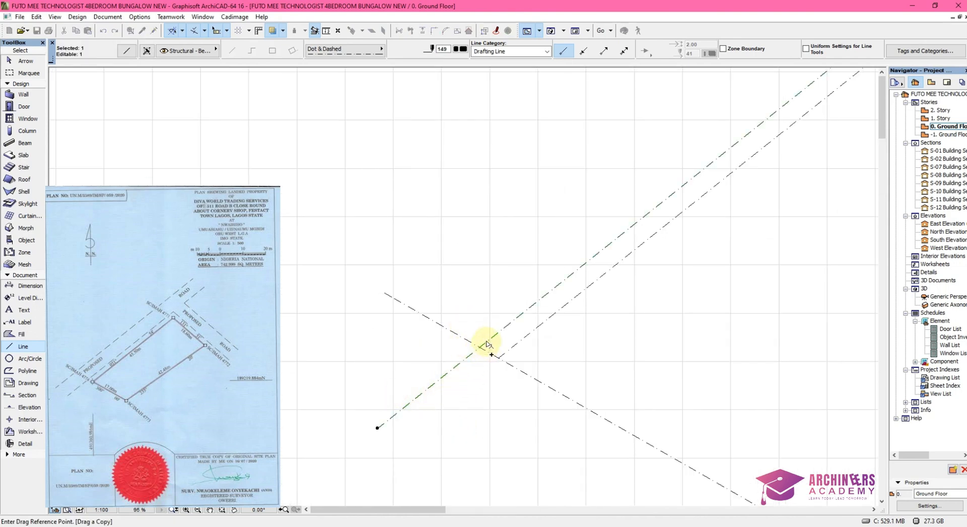
{"action": "left_click", "coordinate": [481, 348]}
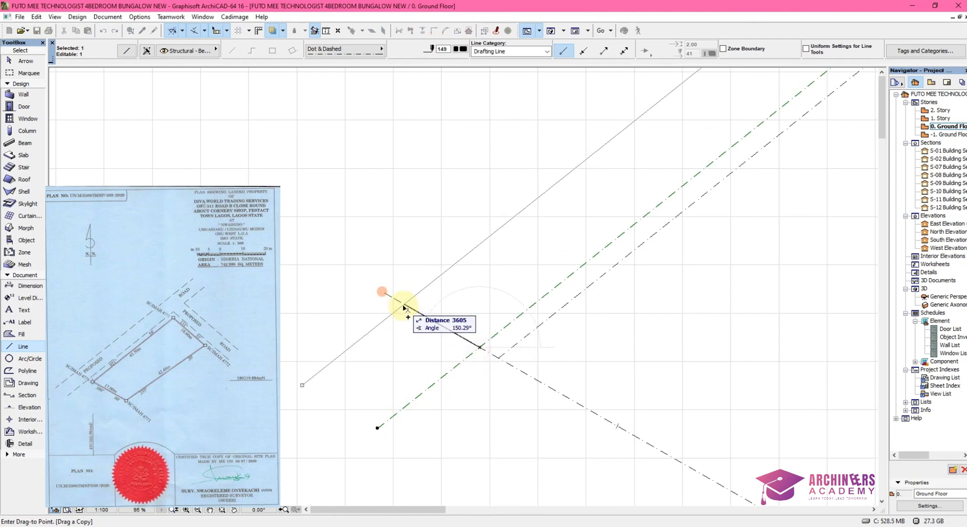
{"action": "type", "text": "6000"}
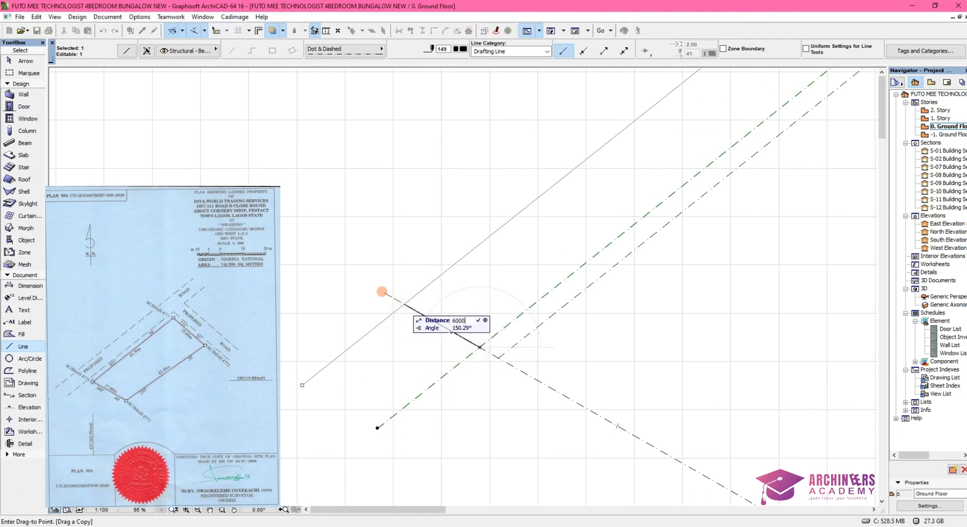
{"action": "key", "text": "Return"}
{"action": "left_click", "coordinate": [393, 298]}
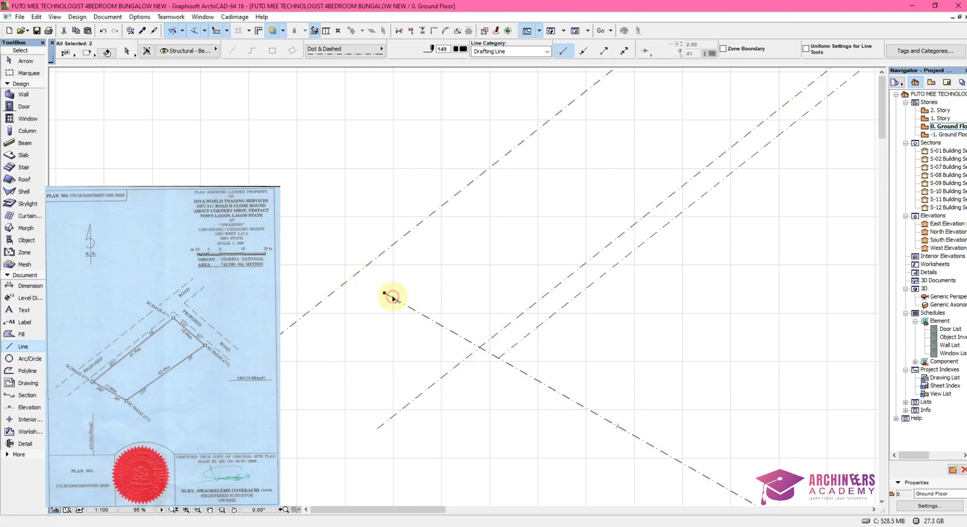
{"action": "key", "text": "Escape"}
- Trim the short side's extension back to the boundary's westernmost corner
{"action": "left_click", "coordinate": [431, 318], "text": "ctrl"}
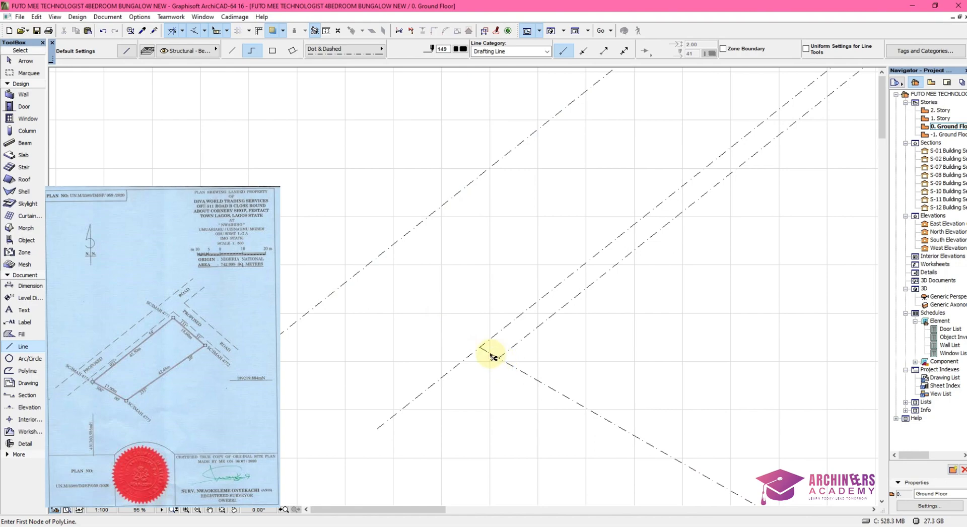
{"action": "scroll", "coordinate": [398, 333], "scroll_direction": "down", "scroll_amount": 6}
{"action": "scroll", "coordinate": [422, 308], "scroll_direction": "down", "scroll_amount": 3}
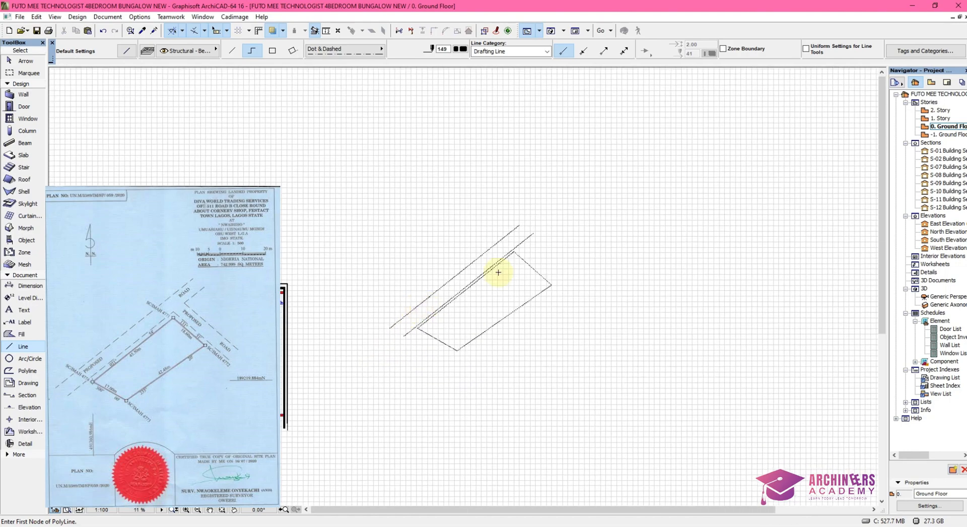
- Stretch the long upper boundary side's end past the boundary's northern corner as a guide for the side road
{"action": "scroll", "coordinate": [519, 213], "scroll_direction": "up", "scroll_amount": 2}
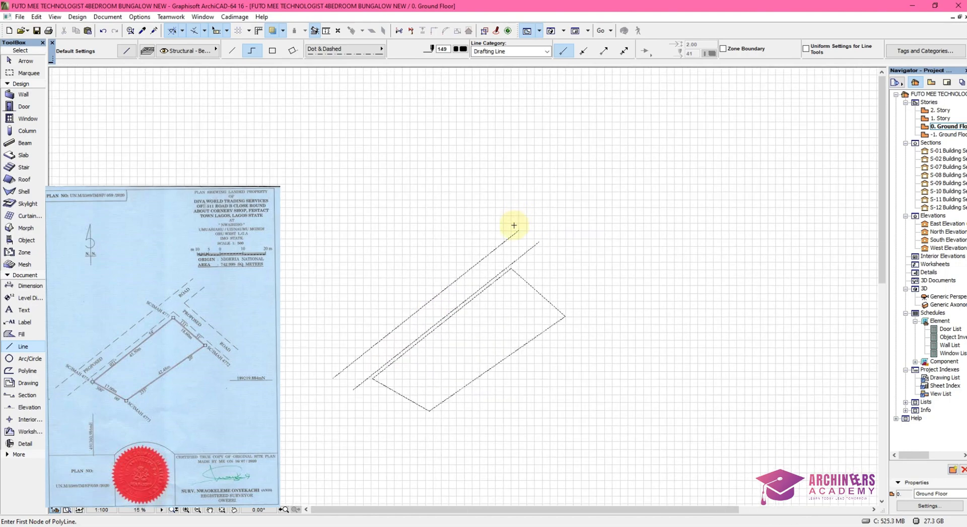
{"action": "scroll", "coordinate": [552, 249], "scroll_direction": "up", "scroll_amount": 2}
{"action": "scroll", "coordinate": [458, 282], "scroll_direction": "up", "scroll_amount": 3}
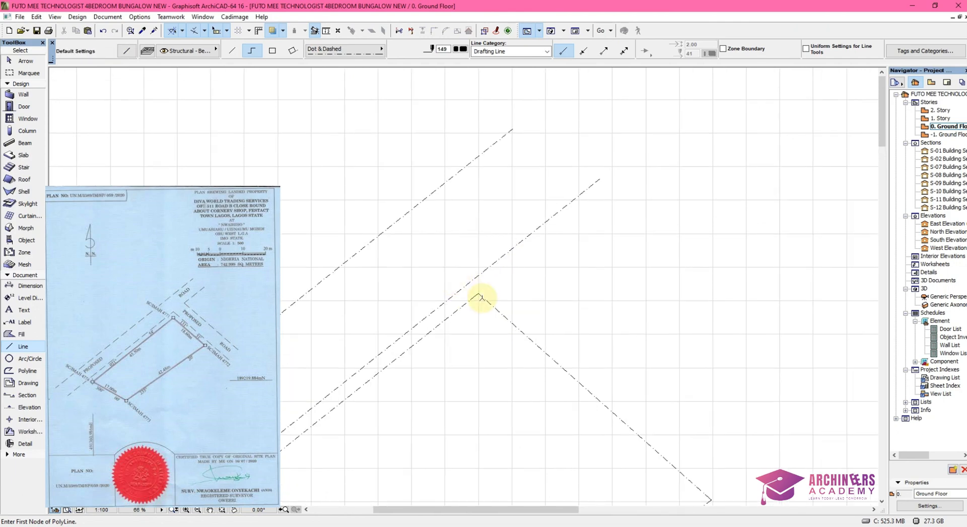
{"action": "left_click", "coordinate": [482, 297]}
{"action": "left_click", "coordinate": [466, 304], "text": "shift"}
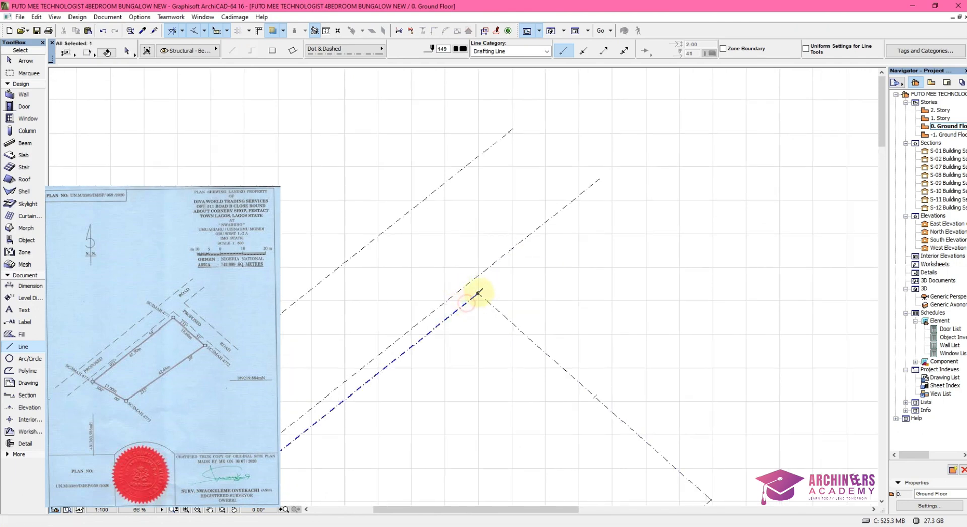
{"action": "left_click", "coordinate": [478, 293]}
{"action": "left_click", "coordinate": [547, 252]}
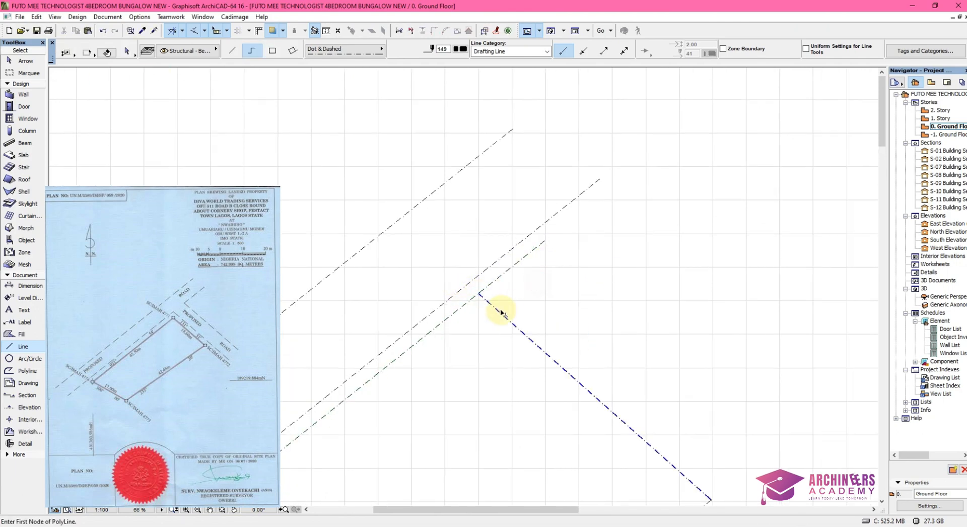
- Copy the northeastern short boundary side a short distance outward along the extended long side as the side road's near line
{"action": "left_click", "coordinate": [480, 293]}
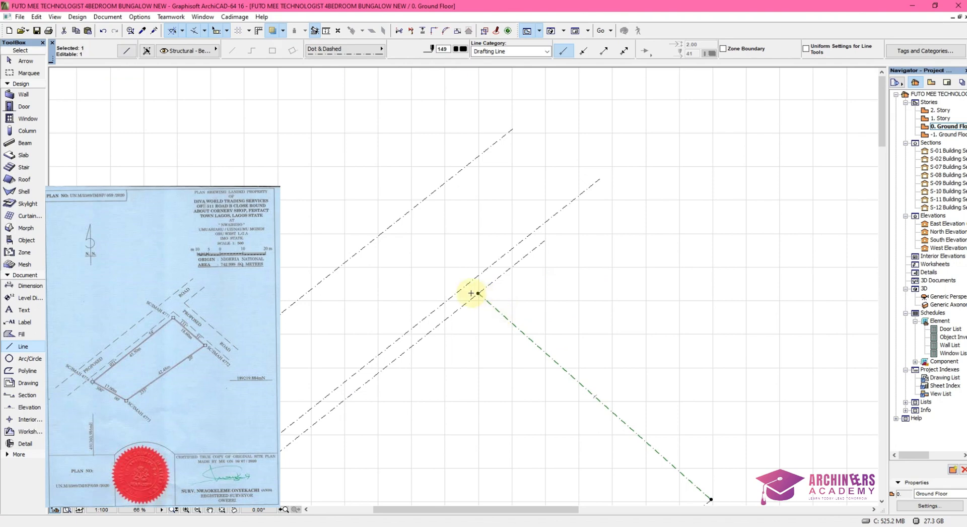
{"action": "key", "text": "ctrl+shift+d"}
{"action": "left_click", "coordinate": [477, 293]}
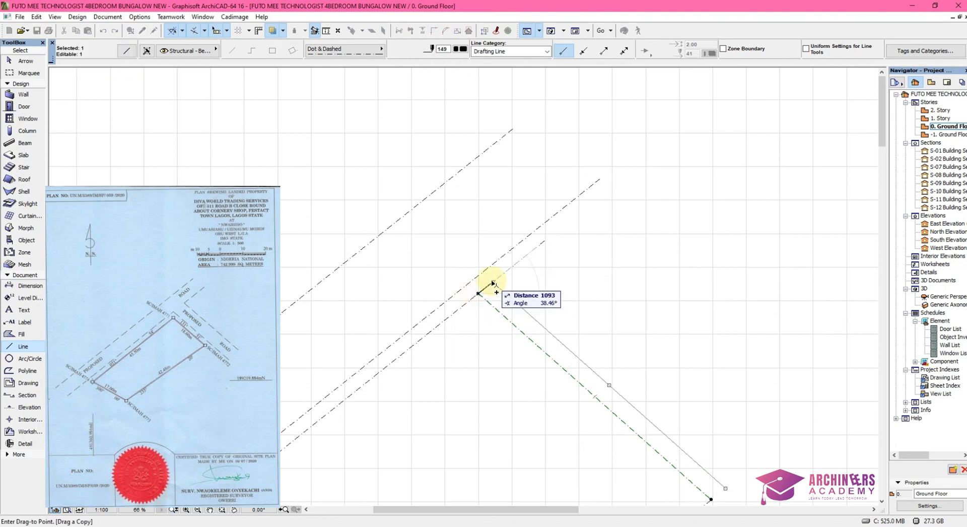
{"action": "left_click", "coordinate": [491, 283]}
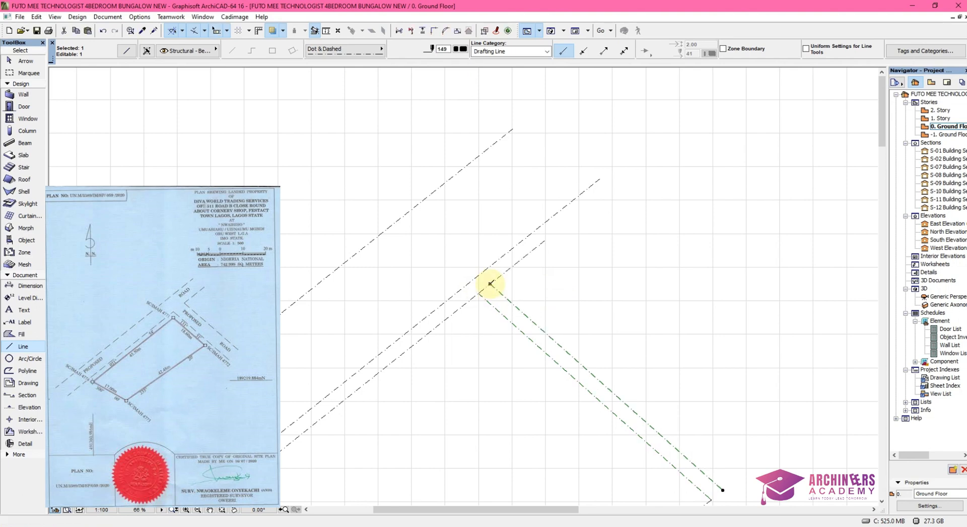
- Copy the side road's near line outward at a distance of 6000 and trim the long side's extension back to the northern corner
{"action": "key", "text": "ctrl+shift+d"}
{"action": "left_click", "coordinate": [491, 284]}
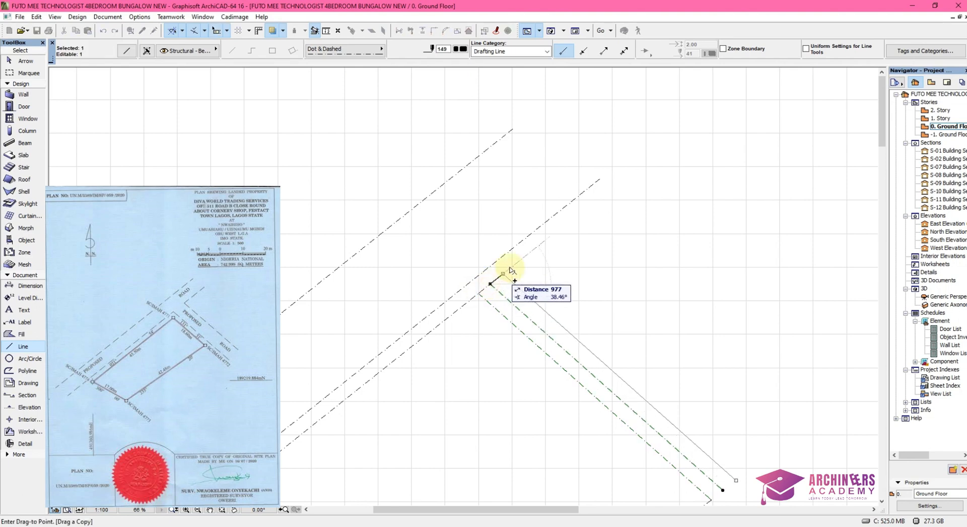
{"action": "type", "text": "6000"}
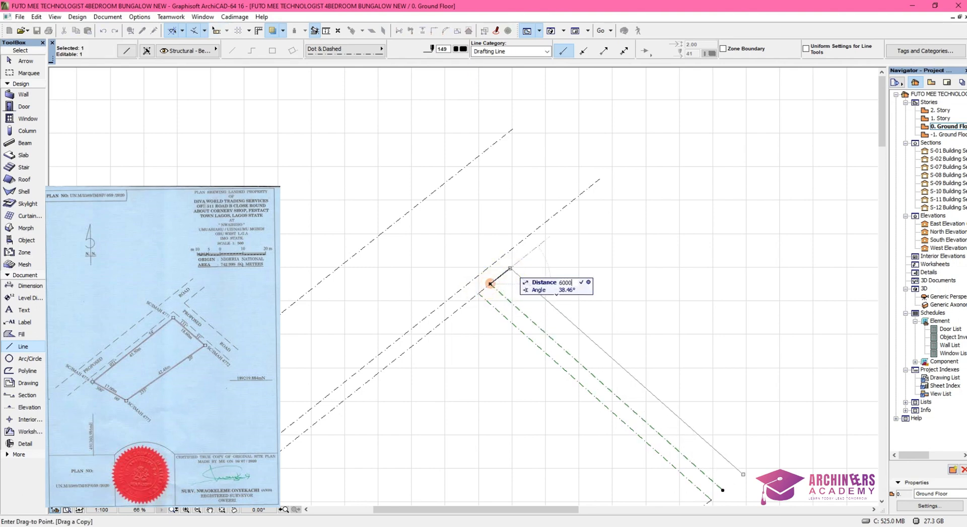
{"action": "key", "text": "Return"}
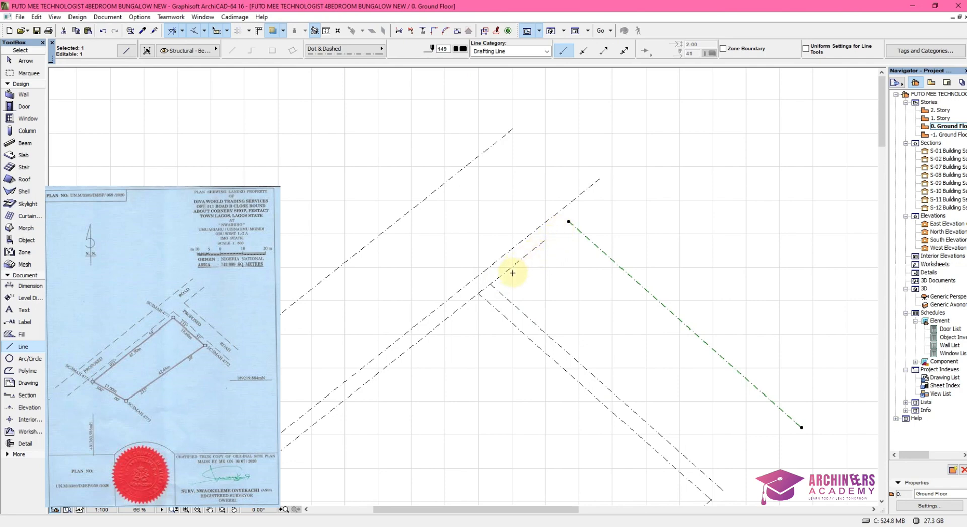
{"action": "key", "text": "Escape"}
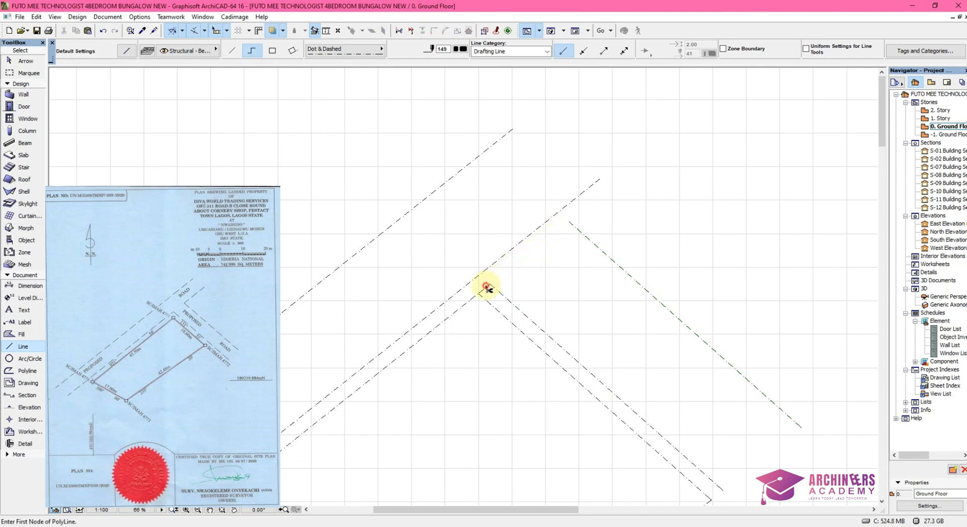
- Try to stretch the upper end of the side road's near line to the first road's near line, and undo it
{"action": "left_click", "coordinate": [491, 283], "text": "shift"}
{"action": "left_click", "coordinate": [490, 284]}
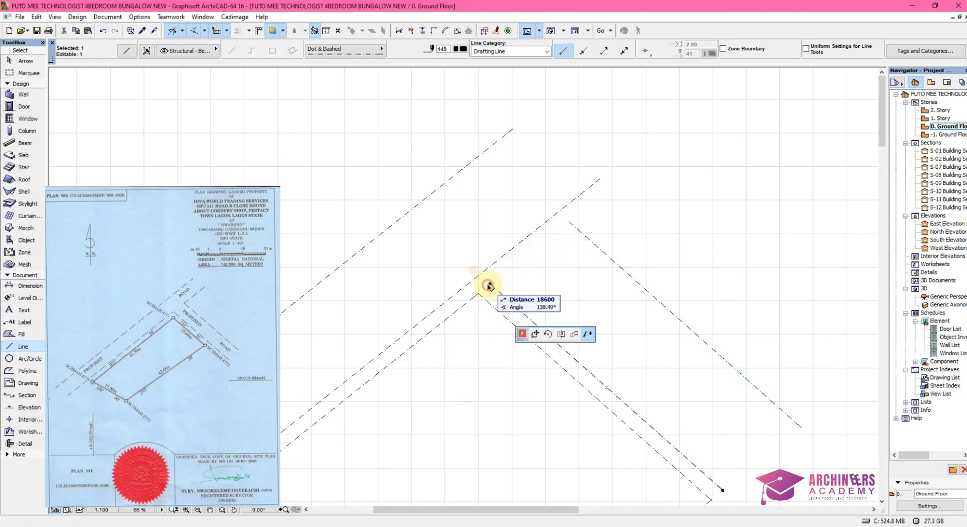
{"action": "left_click", "coordinate": [476, 277]}
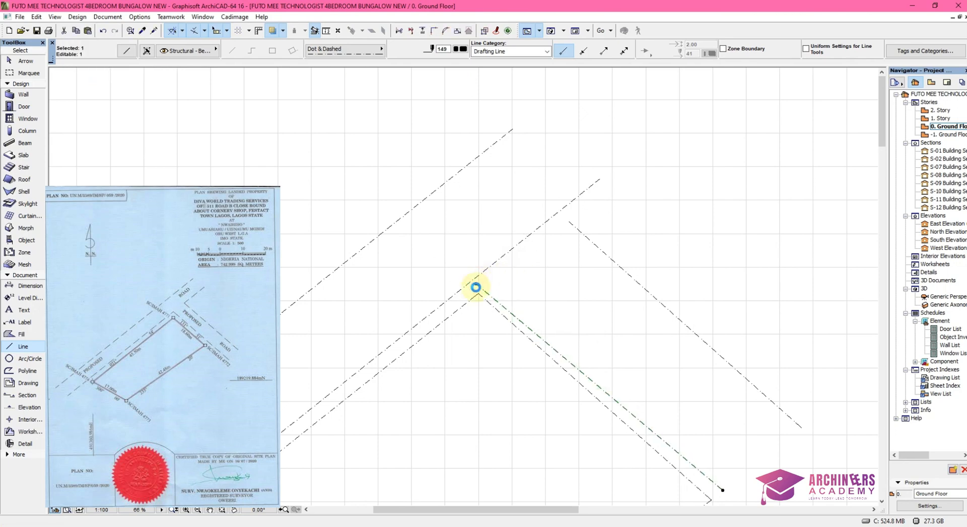
{"action": "key", "text": "ctrl+z"}
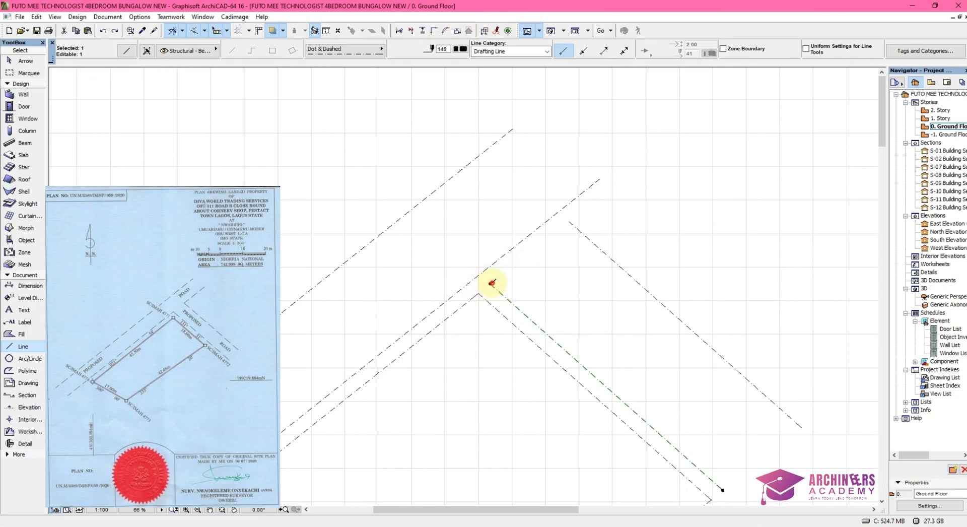
- Stretch the side road's near line past the first road's near line and trim the overshoot at their intersection
{"action": "left_click", "coordinate": [492, 283]}
{"action": "left_click", "coordinate": [459, 257]}
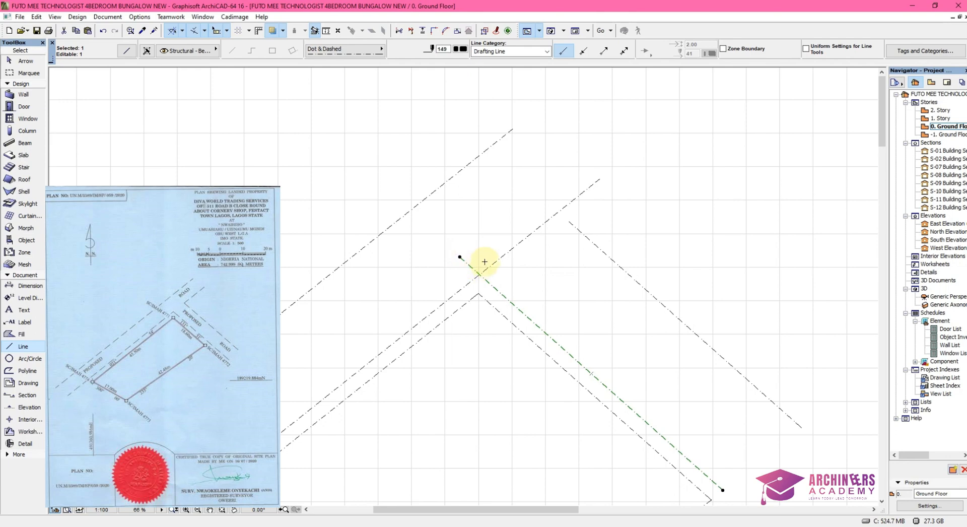
{"action": "left_click", "coordinate": [480, 244]}
{"action": "left_click", "coordinate": [471, 269]}
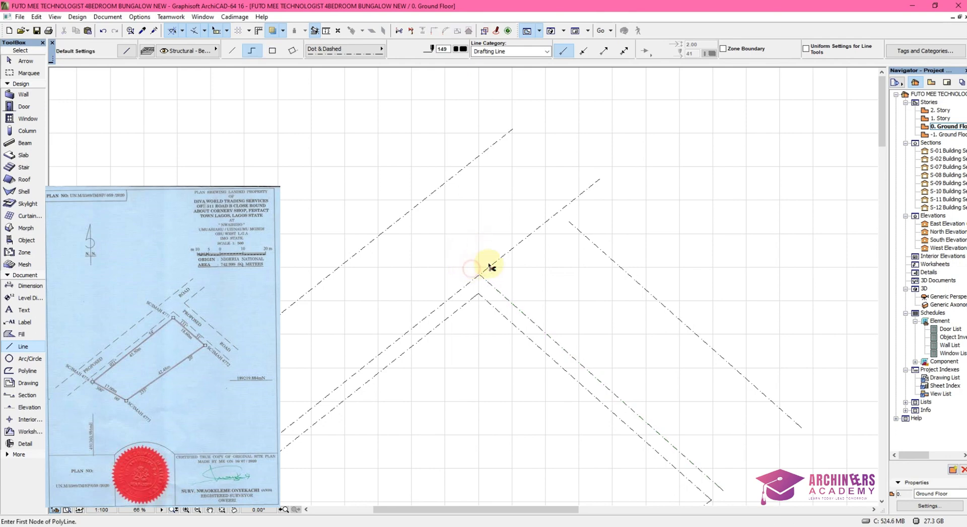
- Extend the side road's far line to meet the first road's near line, and cut out the segment across the side road's opening
{"action": "left_click", "coordinate": [577, 230]}
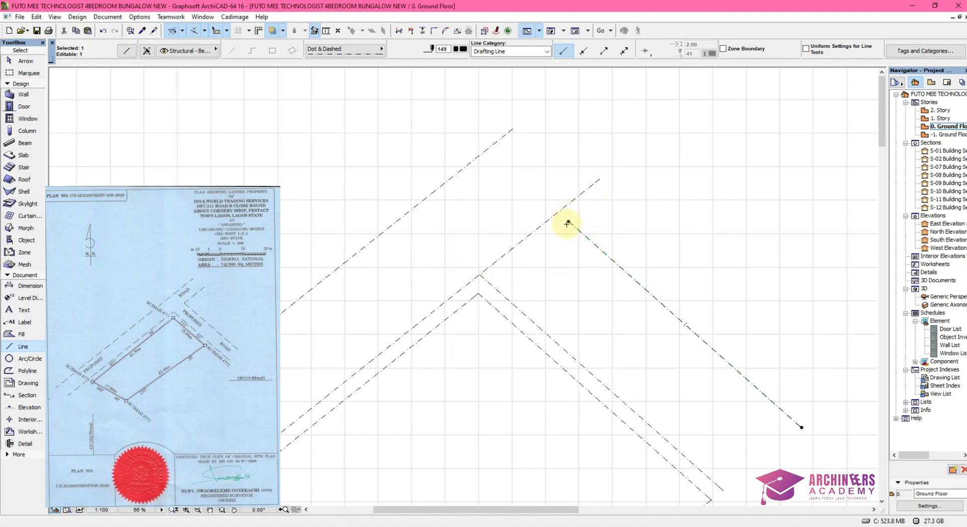
{"action": "left_click", "coordinate": [569, 220]}
{"action": "left_click", "coordinate": [531, 187]}
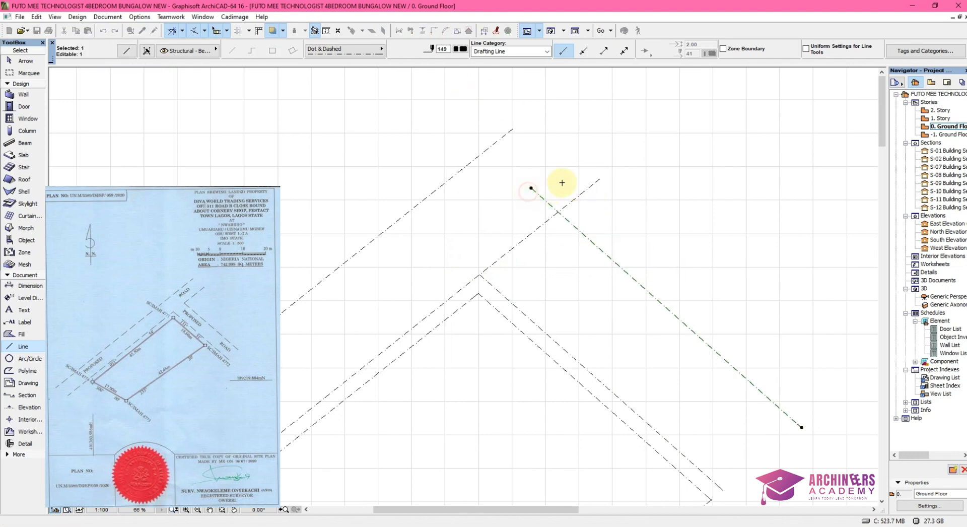
{"action": "key", "text": "Escape"}
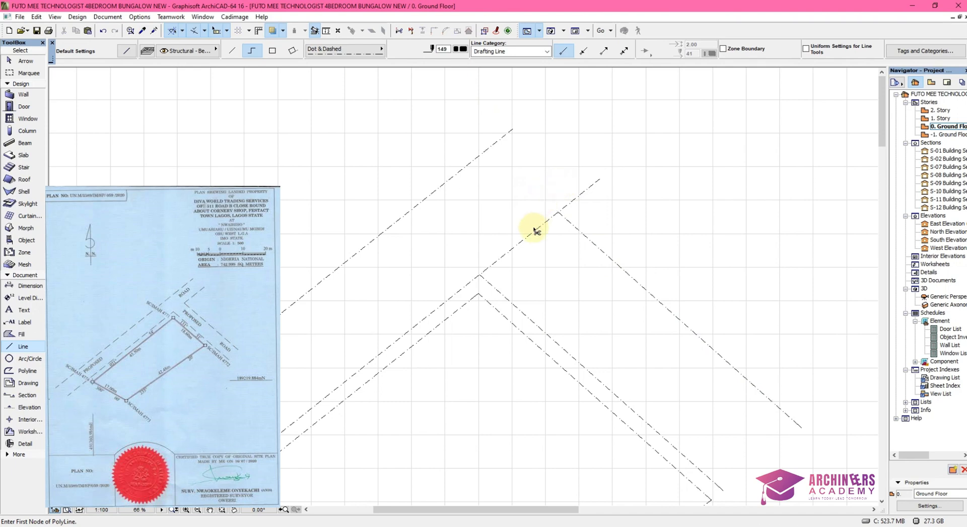
- Stretch the lower ends of both side road lines well past the boundary's eastern corner
{"action": "scroll", "coordinate": [500, 196], "scroll_direction": "down", "scroll_amount": 2}
{"action": "scroll", "coordinate": [538, 216], "scroll_direction": "down", "scroll_amount": 2}
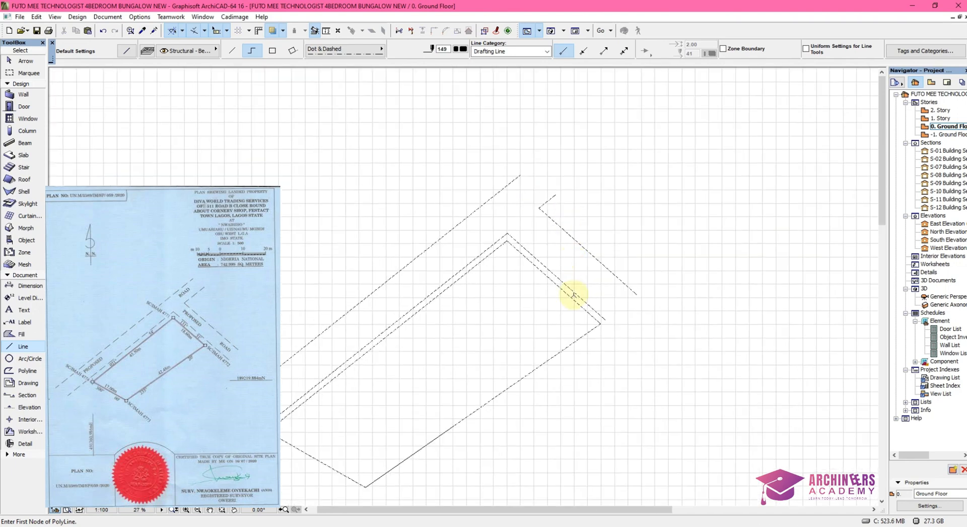
{"action": "left_click", "coordinate": [604, 317], "text": "shift"}
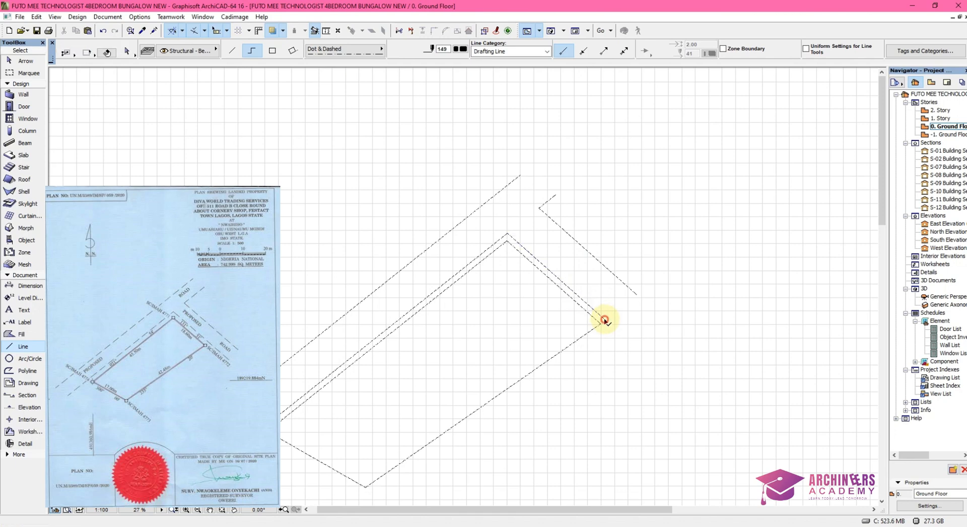
{"action": "left_click_drag", "start_coordinate": [605, 317], "coordinate": [637, 348]}
{"action": "left_click", "coordinate": [638, 291], "text": "shift"}
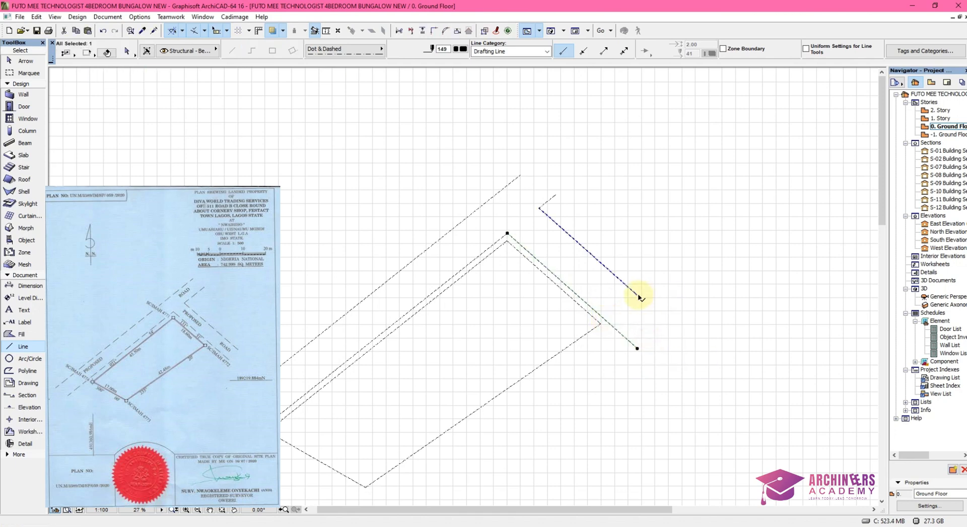
{"action": "left_click", "coordinate": [638, 293]}
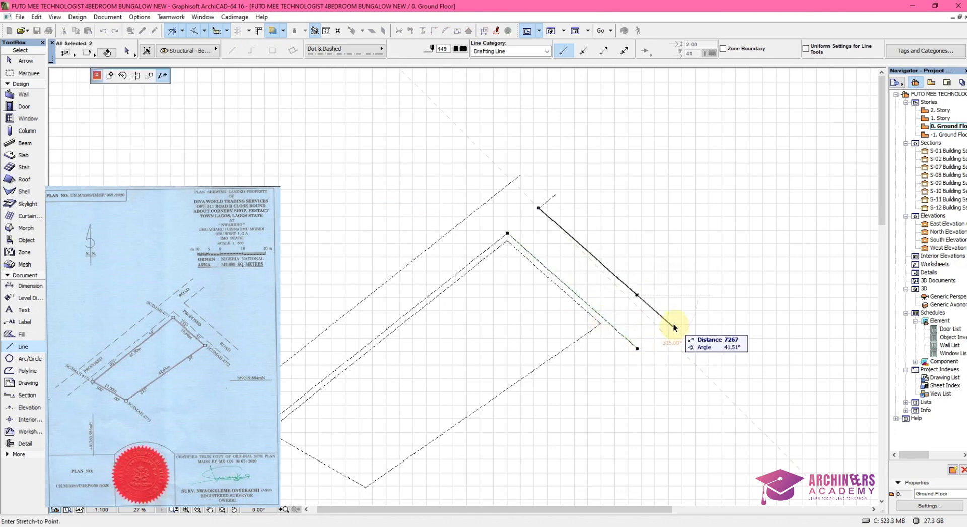
{"action": "left_click", "coordinate": [642, 344]}
{"action": "key", "text": "Escape"}
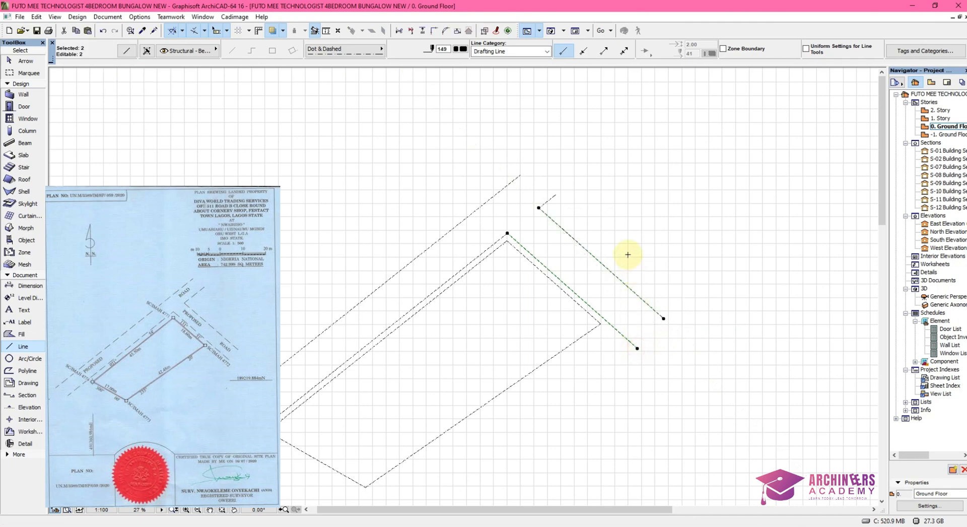
- Stretch the outer ends of the first road's near-line stub and its far line further northeast beyond the side road junction
{"action": "left_click", "coordinate": [555, 195], "text": "shift"}
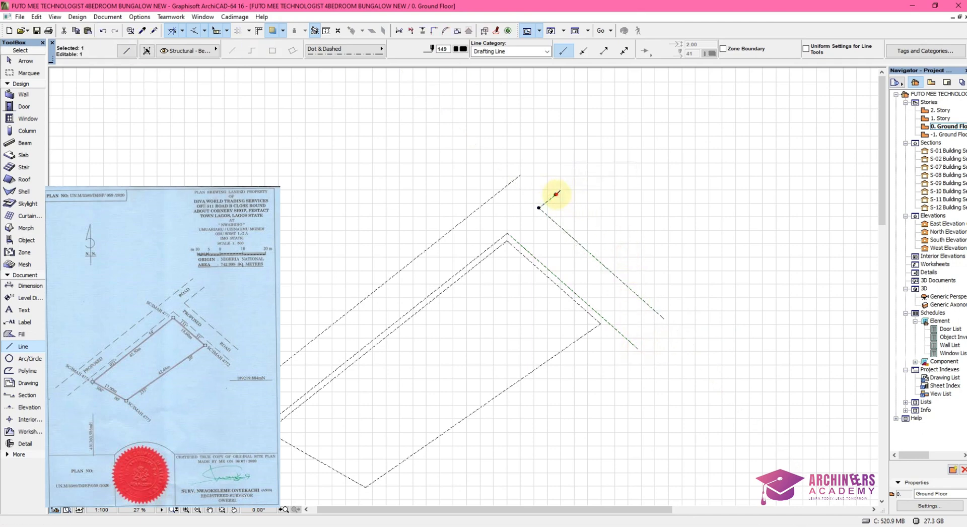
{"action": "left_click", "coordinate": [556, 195]}
{"action": "left_click", "coordinate": [574, 179]}
{"action": "left_click", "coordinate": [523, 173], "text": "shift"}
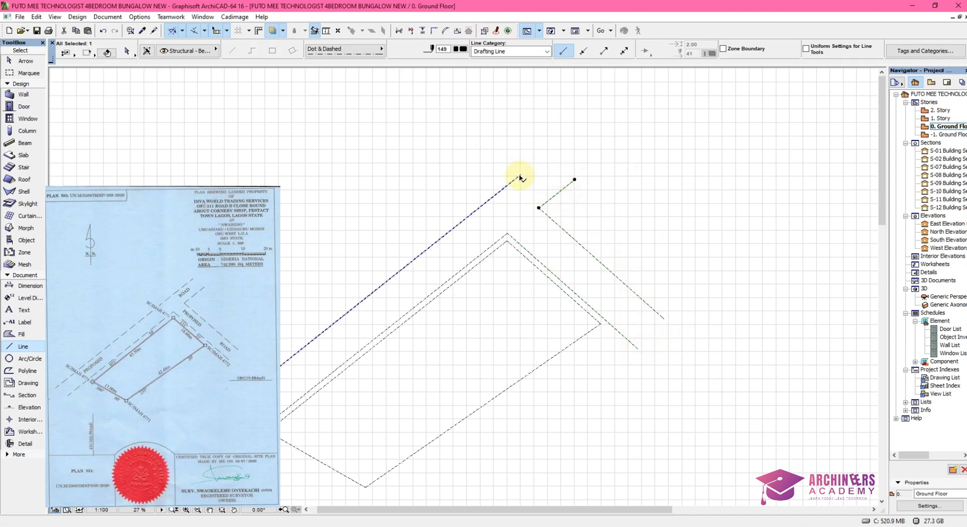
{"action": "left_click", "coordinate": [520, 175]}
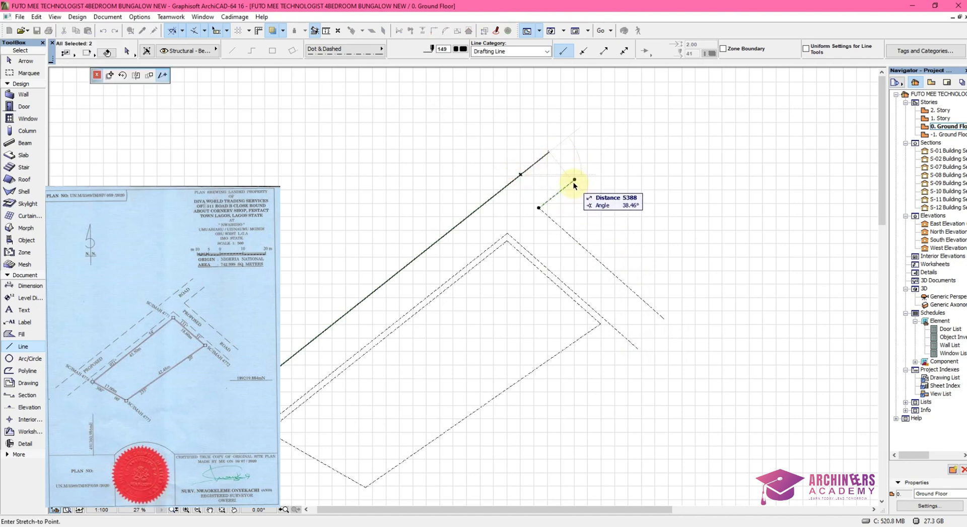
{"action": "left_click", "coordinate": [573, 185]}
{"action": "scroll", "coordinate": [578, 242], "scroll_direction": "up", "scroll_amount": 5}
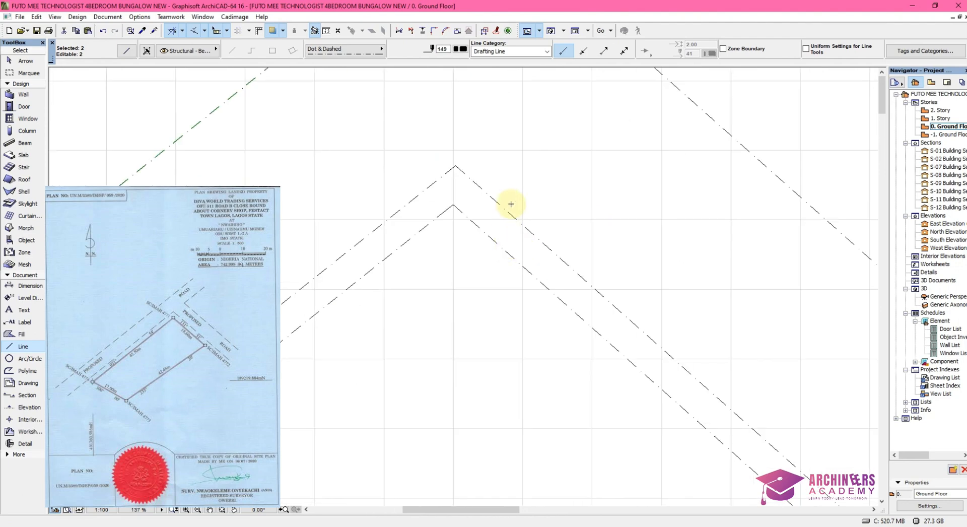
{"action": "scroll", "coordinate": [554, 181], "scroll_direction": "down", "scroll_amount": 1}
{"action": "scroll", "coordinate": [562, 134], "scroll_direction": "down", "scroll_amount": 1}
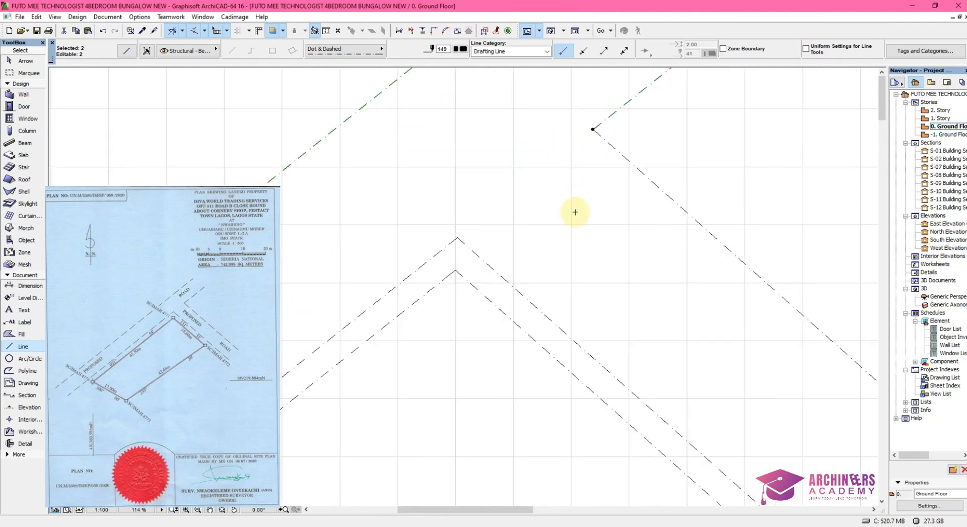
{"action": "scroll", "coordinate": [575, 212], "scroll_direction": "down", "scroll_amount": 3}
{"action": "key", "text": "Escape"}
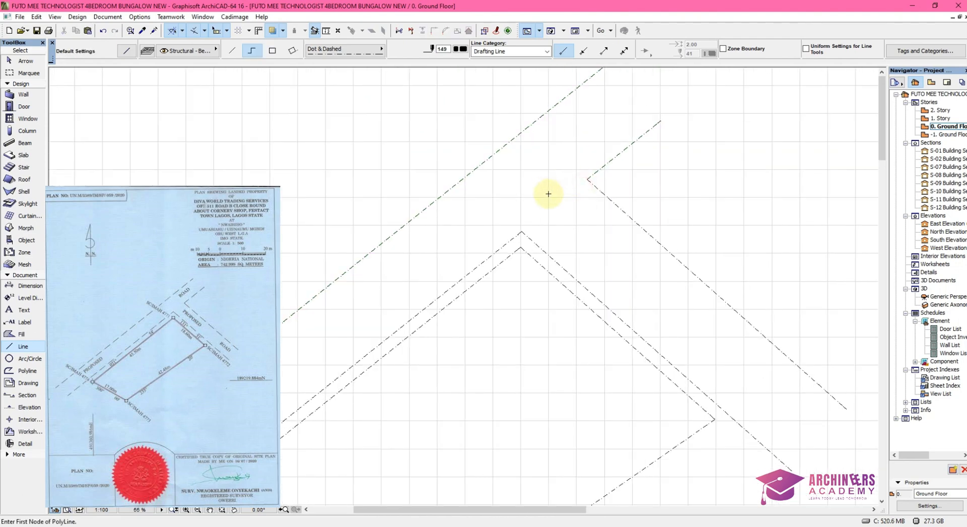
- Turn on True Line Weight and check the boundary and road lines around the junction
{"action": "scroll", "coordinate": [587, 152], "scroll_direction": "up", "scroll_amount": 1}
{"action": "scroll", "coordinate": [573, 212], "scroll_direction": "down", "scroll_amount": 1}
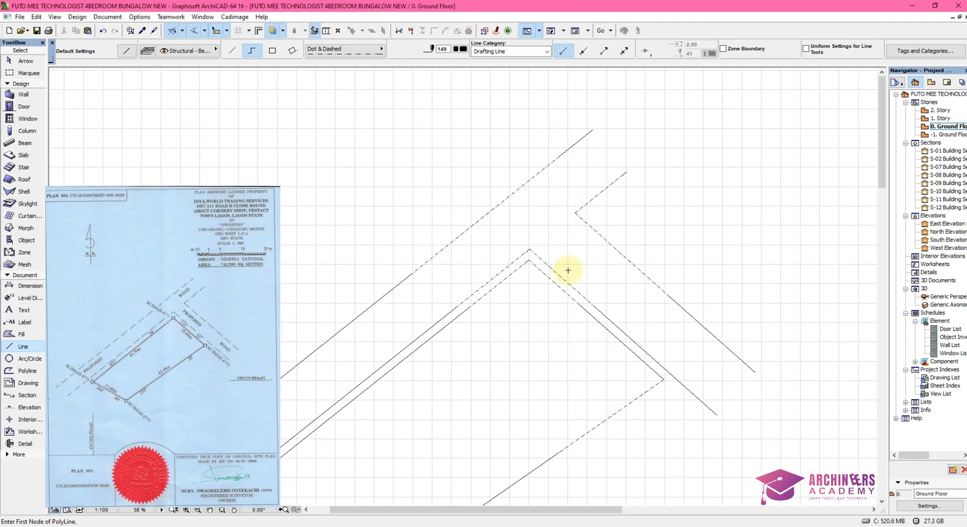
{"action": "scroll", "coordinate": [564, 216], "scroll_direction": "up", "scroll_amount": 1}
{"action": "right_click", "coordinate": [563, 216]}
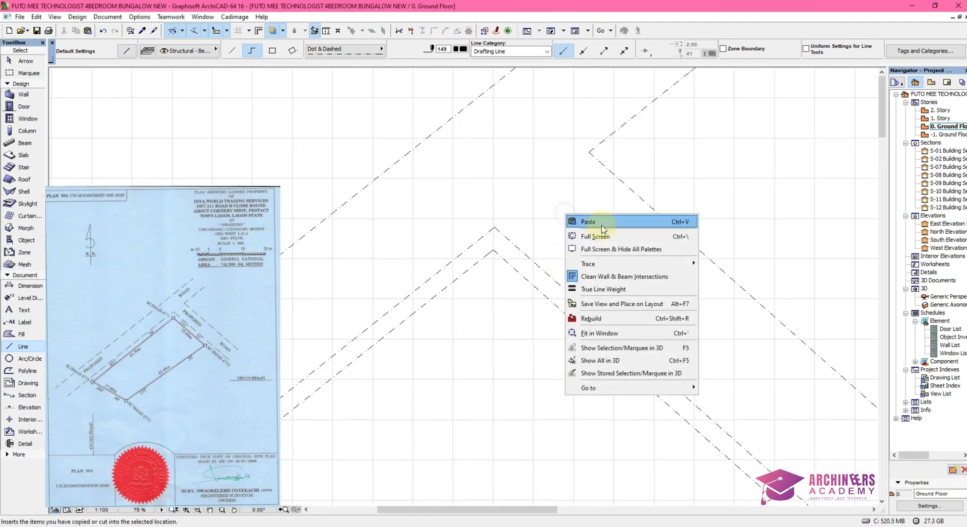
{"action": "left_click", "coordinate": [630, 296]}
{"action": "scroll", "coordinate": [587, 242], "scroll_direction": "down", "scroll_amount": 1}
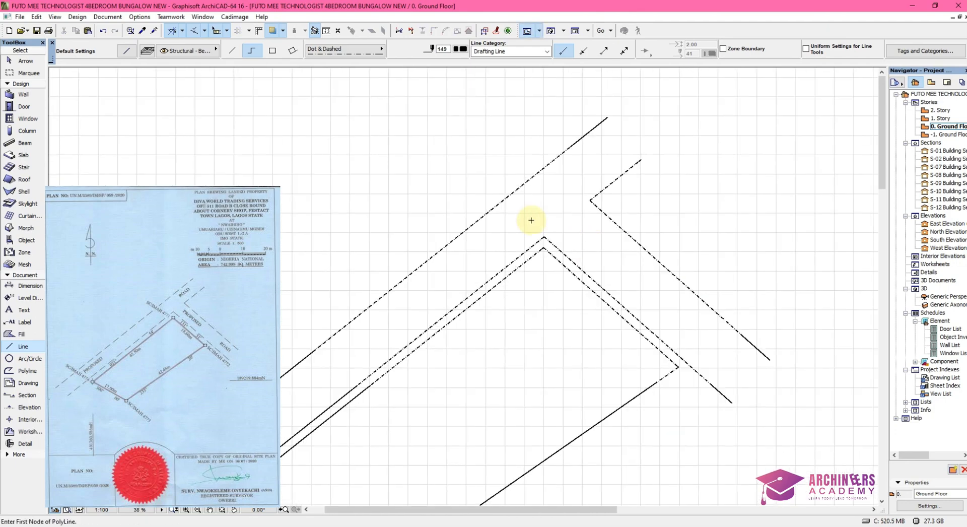
{"action": "scroll", "coordinate": [567, 245], "scroll_direction": "up", "scroll_amount": 1}
{"action": "scroll", "coordinate": [568, 245], "scroll_direction": "up", "scroll_amount": 2}
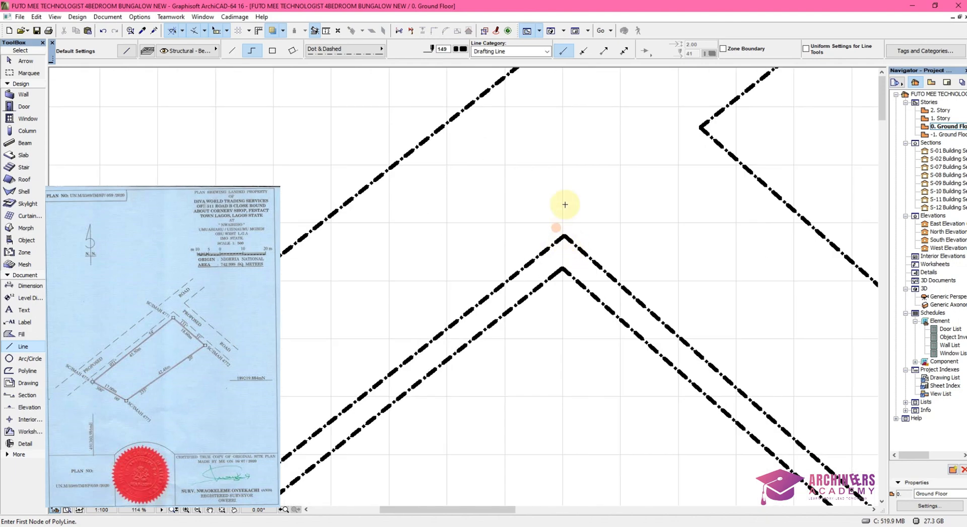
{"action": "scroll", "coordinate": [585, 174], "scroll_direction": "down", "scroll_amount": 4}
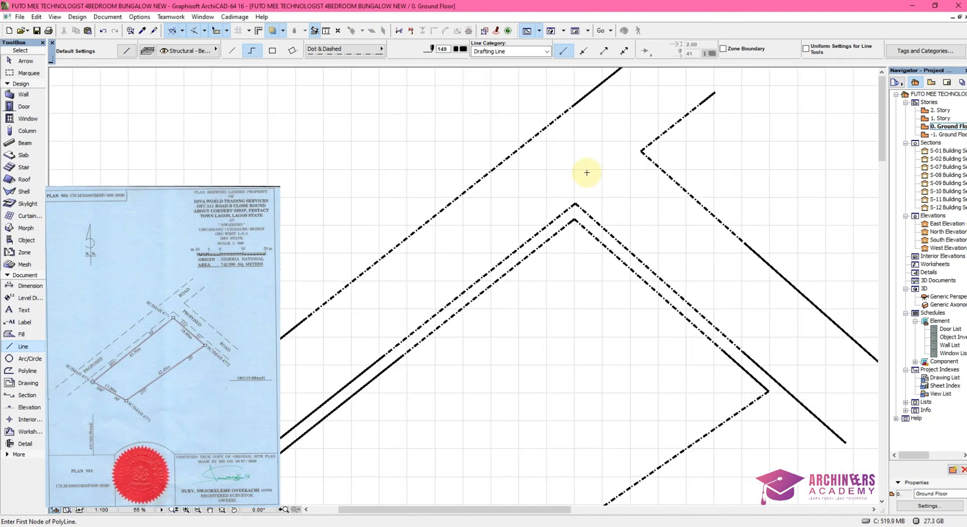
- Examine the boundary and road lines around the junction to compare their line types and weights
{"action": "scroll", "coordinate": [619, 132], "scroll_direction": "up", "scroll_amount": 3}
{"action": "key", "text": "Escape"}
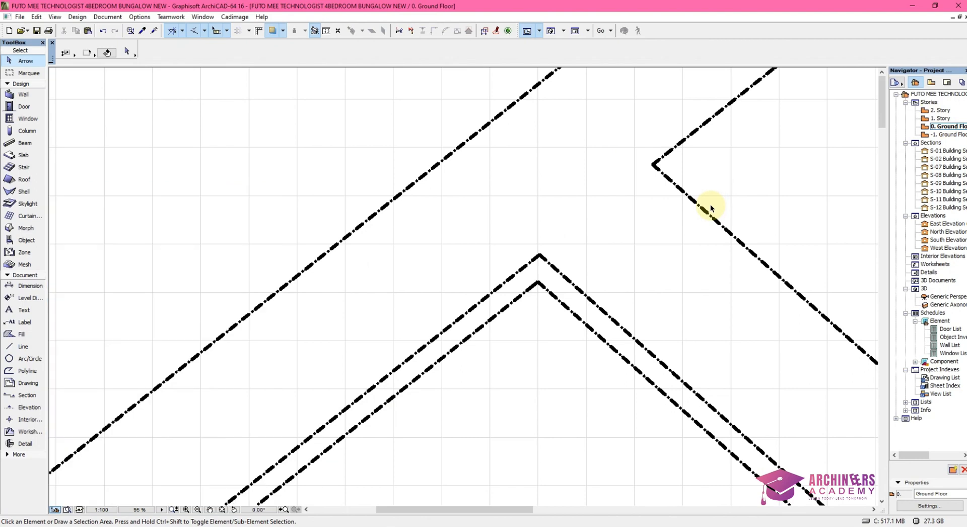
{"action": "scroll", "coordinate": [609, 243], "scroll_direction": "down", "scroll_amount": 1}
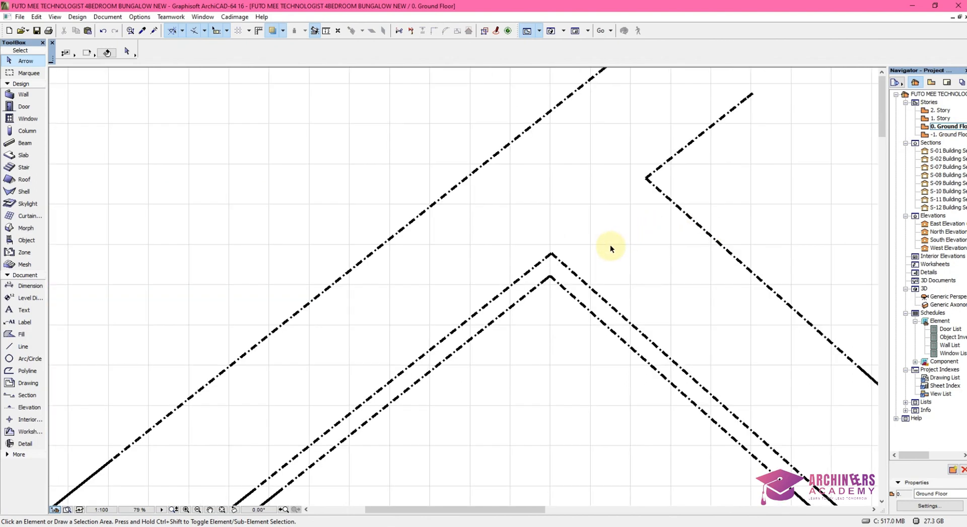
{"action": "scroll", "coordinate": [632, 206], "scroll_direction": "down", "scroll_amount": 1}
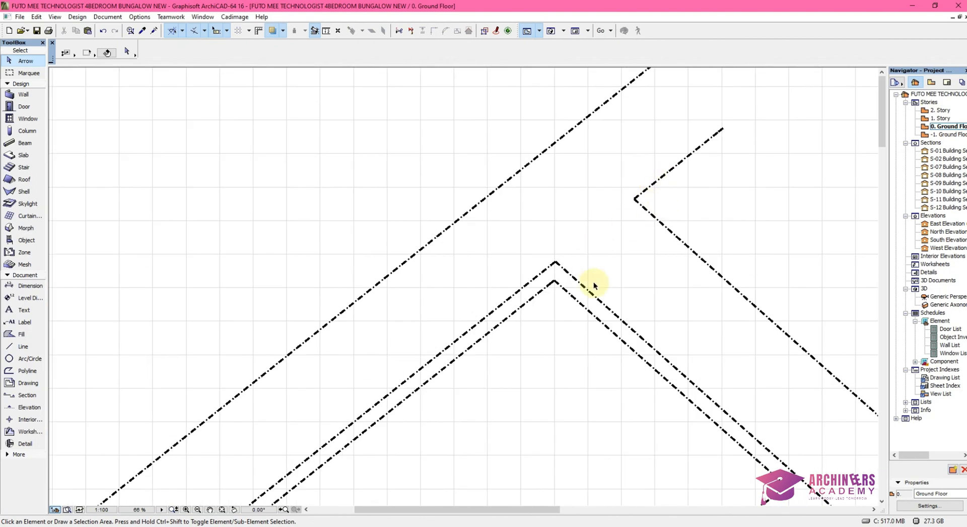
{"action": "scroll", "coordinate": [593, 282], "scroll_direction": "up", "scroll_amount": 2}
{"action": "scroll", "coordinate": [572, 277], "scroll_direction": "down", "scroll_amount": 2}
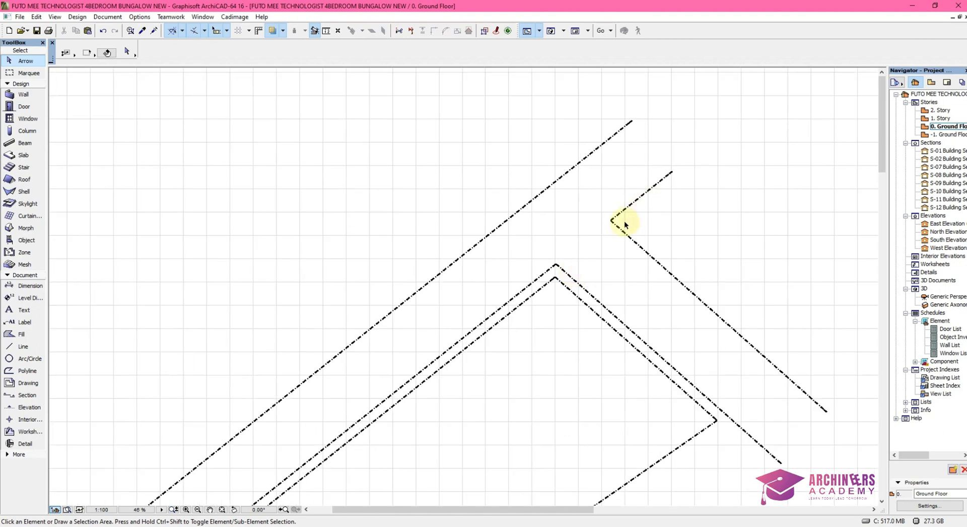
{"action": "scroll", "coordinate": [624, 224], "scroll_direction": "up", "scroll_amount": 1}
{"action": "scroll", "coordinate": [552, 282], "scroll_direction": "up", "scroll_amount": 3}
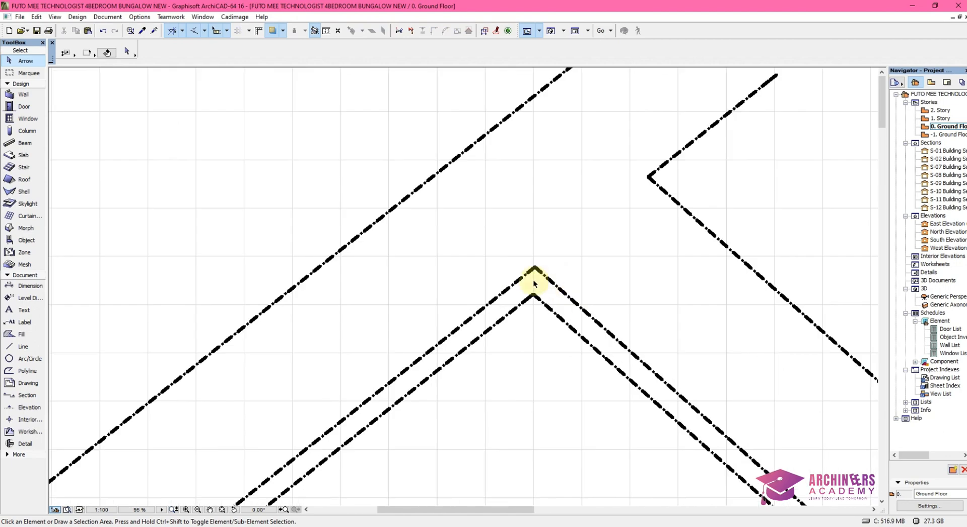
{"action": "scroll", "coordinate": [622, 214], "scroll_direction": "up", "scroll_amount": 2}
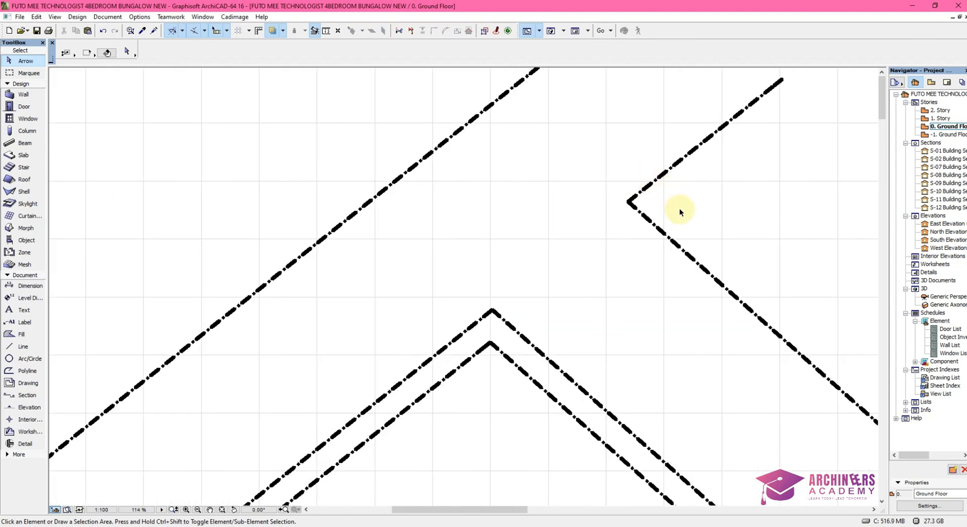
- Select all five road lines without the boundary and change their line type to Dashed
{"action": "left_click_drag", "start_coordinate": [679, 207], "coordinate": [552, 183]}
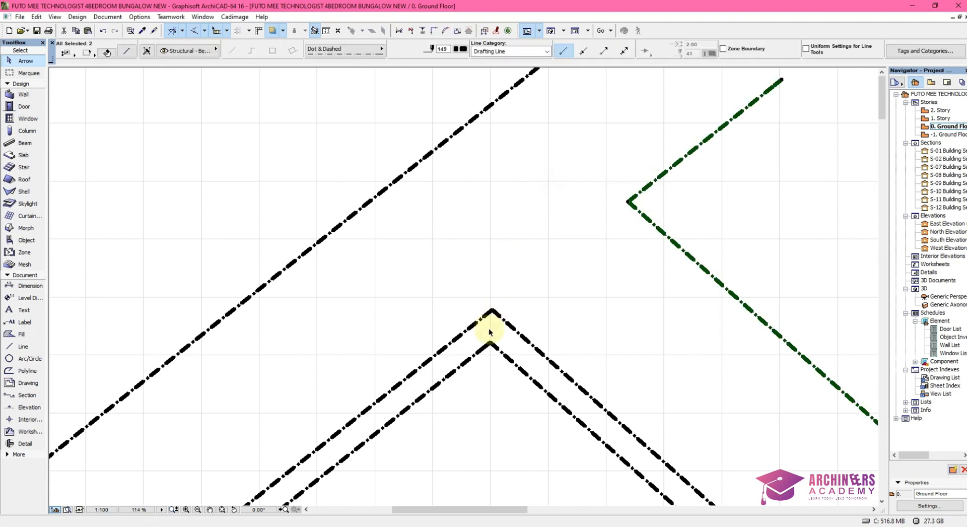
{"action": "left_click_drag", "start_coordinate": [489, 328], "coordinate": [423, 124], "text": "shift"}
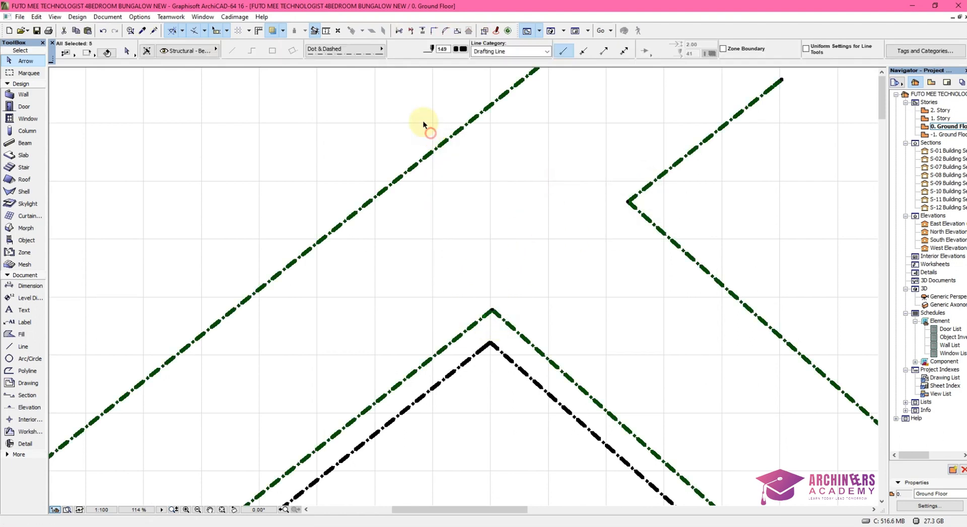
{"action": "left_click", "coordinate": [354, 49]}
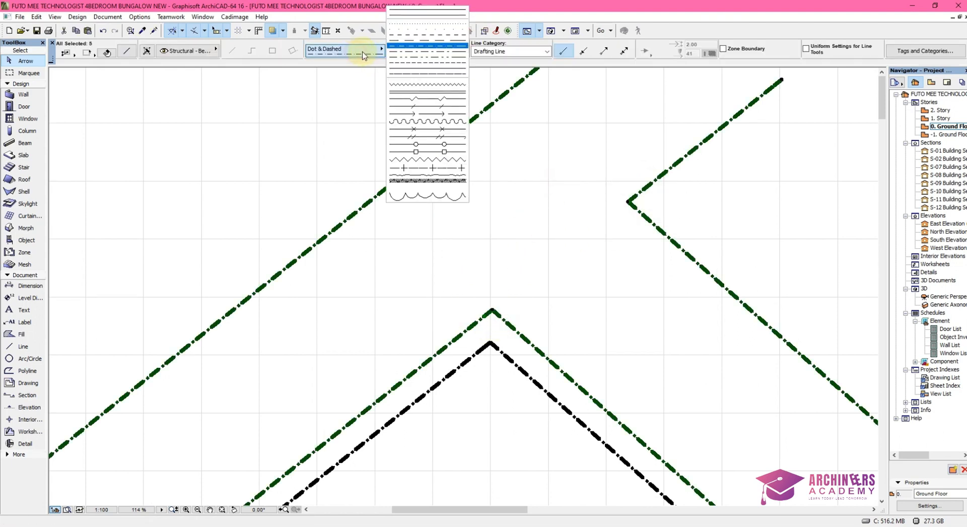
{"action": "left_click", "coordinate": [432, 39]}
{"action": "scroll", "coordinate": [529, 151], "scroll_direction": "down", "scroll_amount": 2}
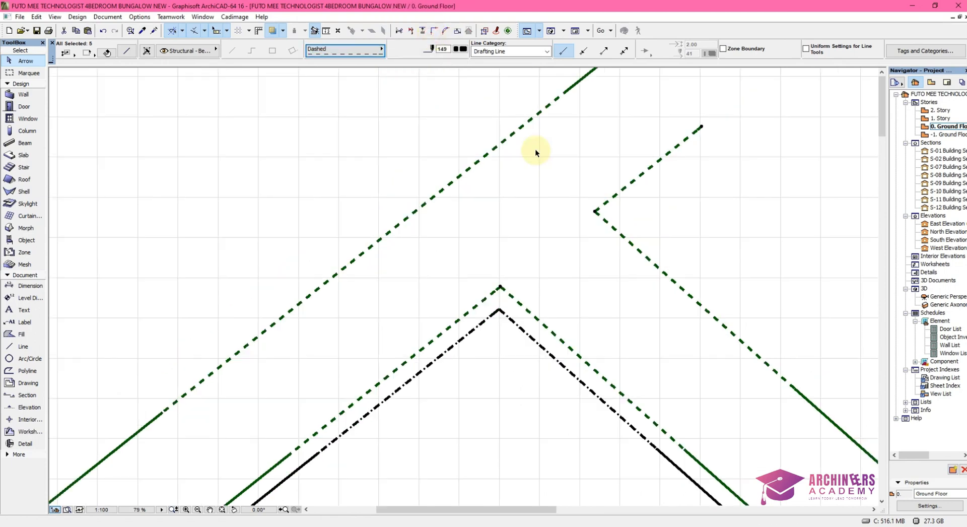
- Set the selected road lines to pen 1 and clear the selection
{"action": "left_click", "coordinate": [460, 49]}
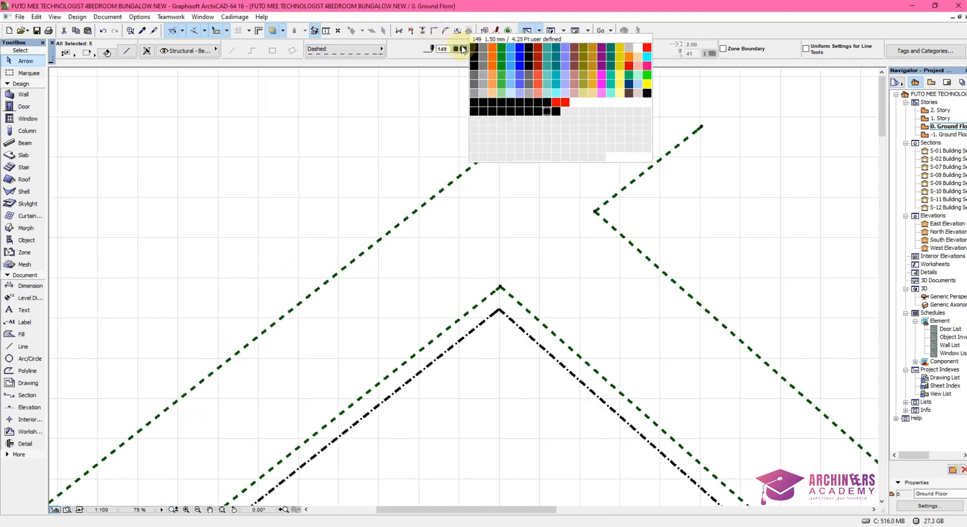
{"action": "left_click", "coordinate": [473, 49]}
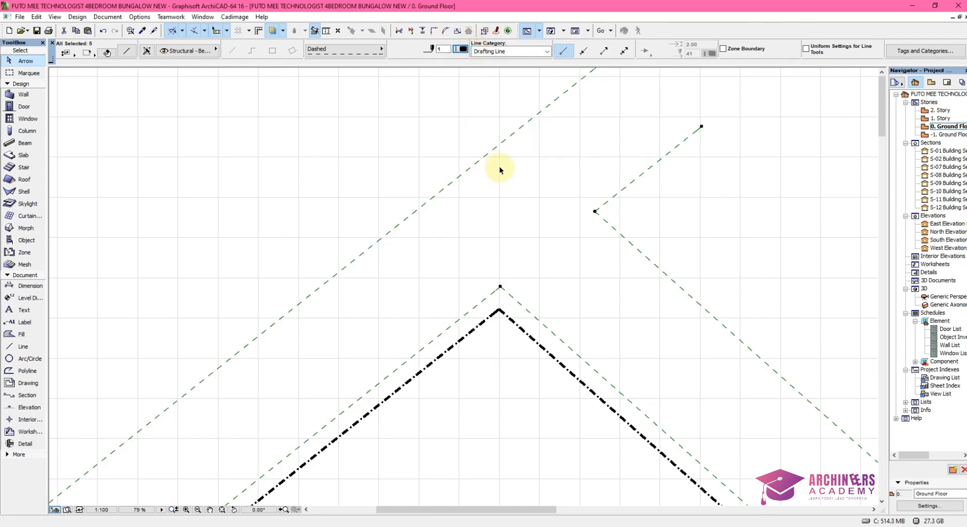
{"action": "scroll", "coordinate": [506, 199], "scroll_direction": "down", "scroll_amount": 2}
{"action": "left_click", "coordinate": [506, 203]}
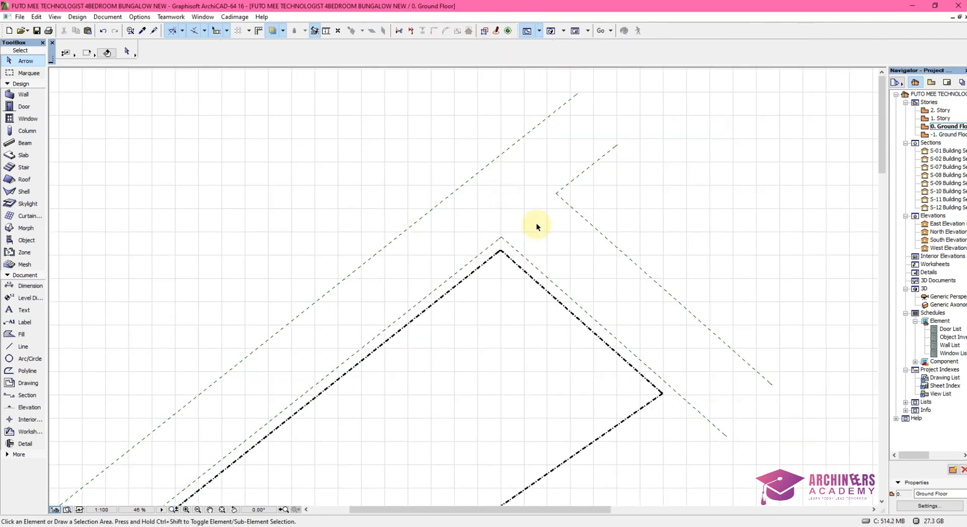
- Set the Line tool's defaults to Solid Line with pen 1
{"action": "scroll", "coordinate": [582, 210], "scroll_direction": "down", "scroll_amount": 2}
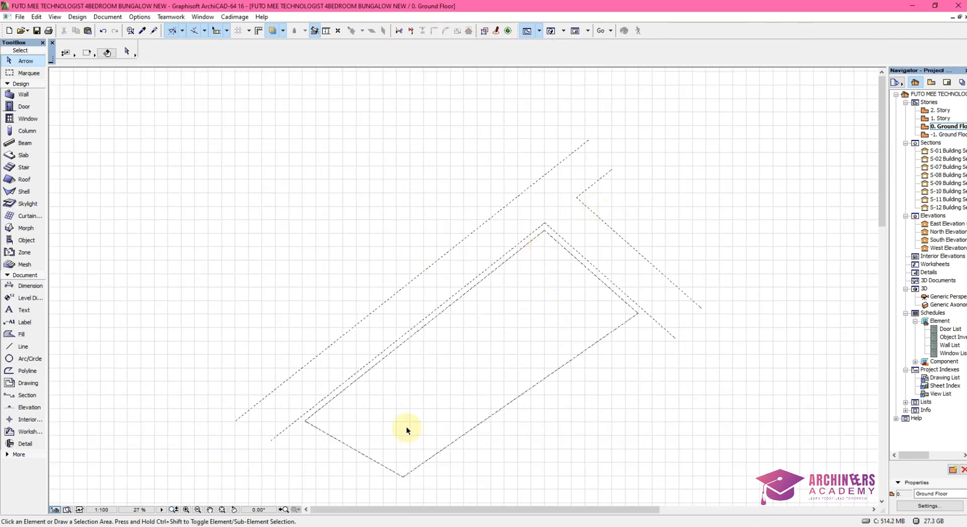
{"action": "scroll", "coordinate": [260, 480], "scroll_direction": "up", "scroll_amount": 1}
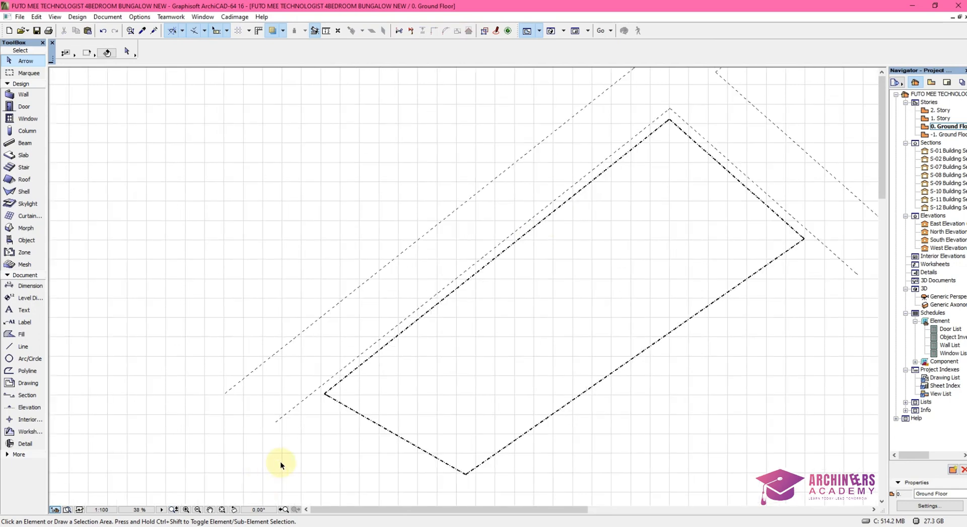
{"action": "left_click", "coordinate": [28, 352]}
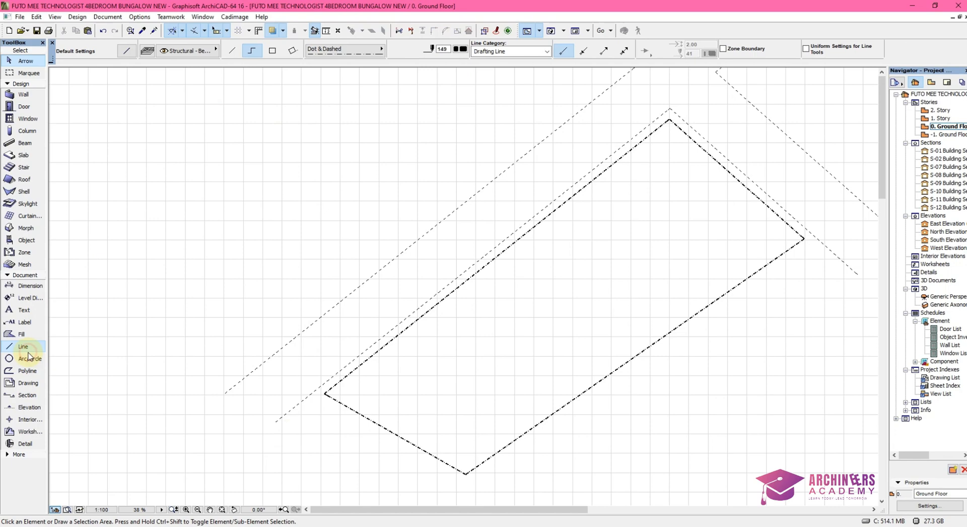
{"action": "left_click", "coordinate": [362, 49]}
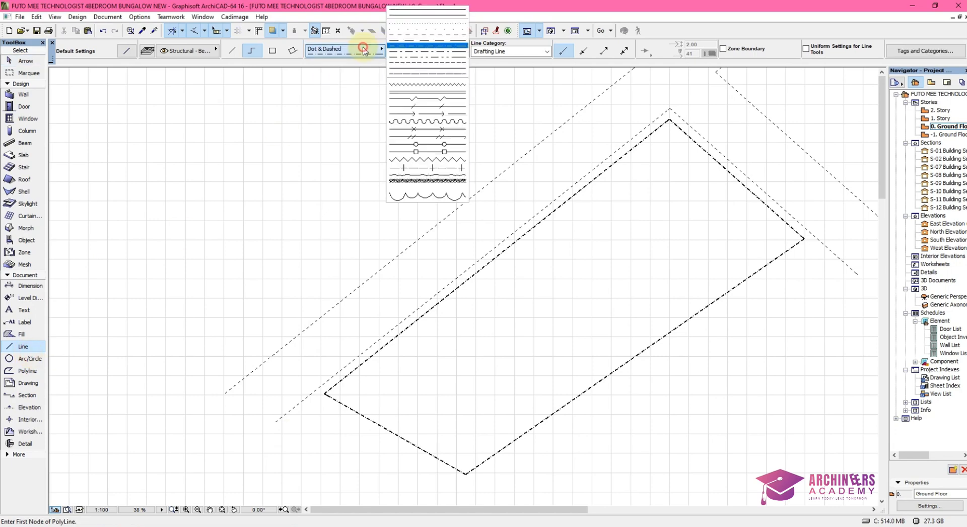
{"action": "left_click", "coordinate": [416, 9]}
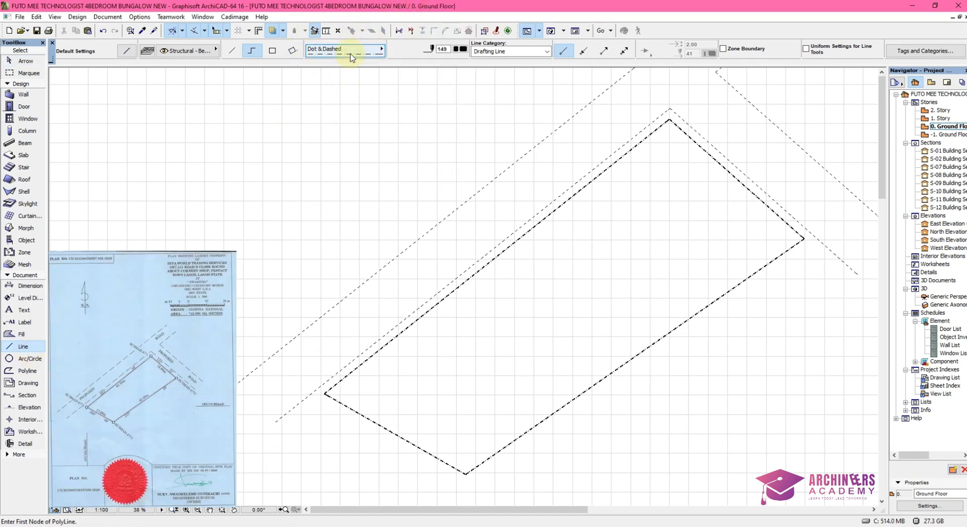
{"action": "left_click", "coordinate": [357, 50]}
{"action": "left_click", "coordinate": [439, 10]}
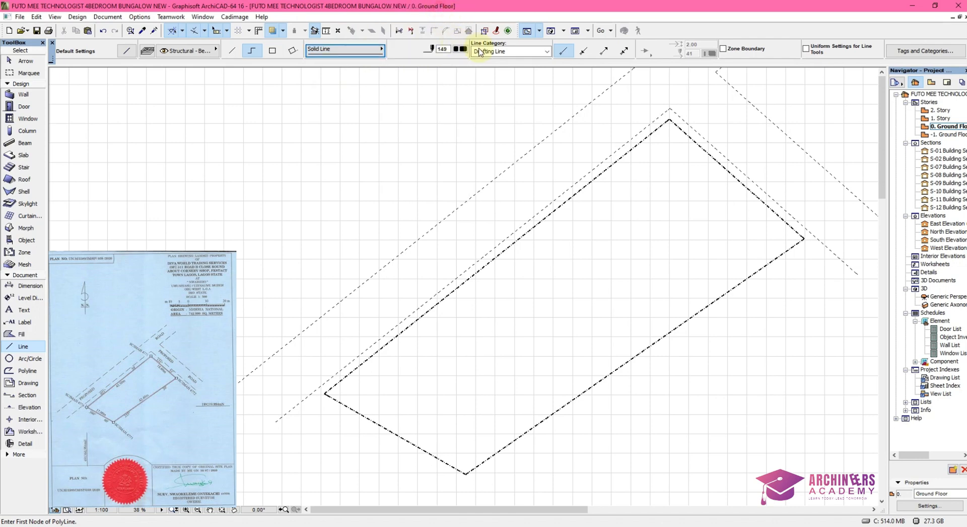
{"action": "left_click", "coordinate": [460, 50]}
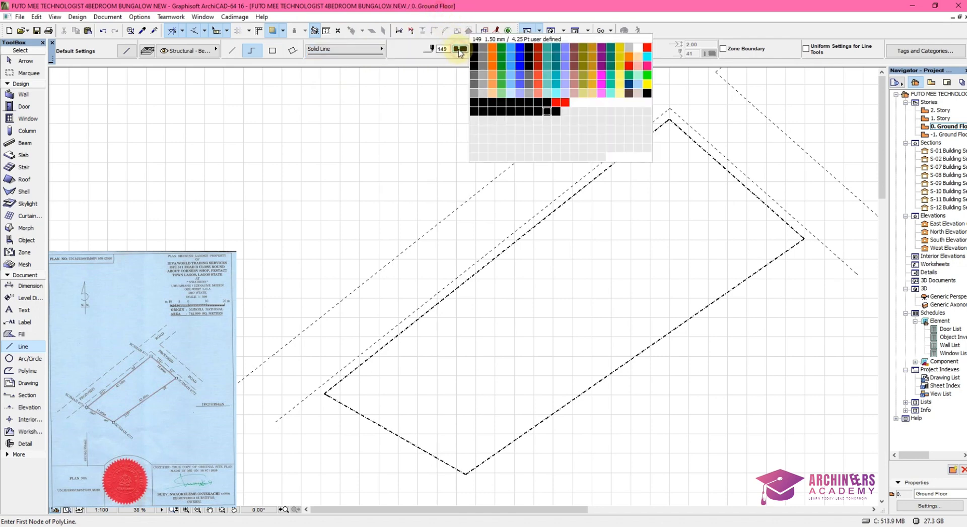
{"action": "left_click", "coordinate": [474, 40]}
- Draw a five-segment zigzag break line across both lines at the first road's southwest end
{"action": "scroll", "coordinate": [268, 401], "scroll_direction": "up", "scroll_amount": 3}
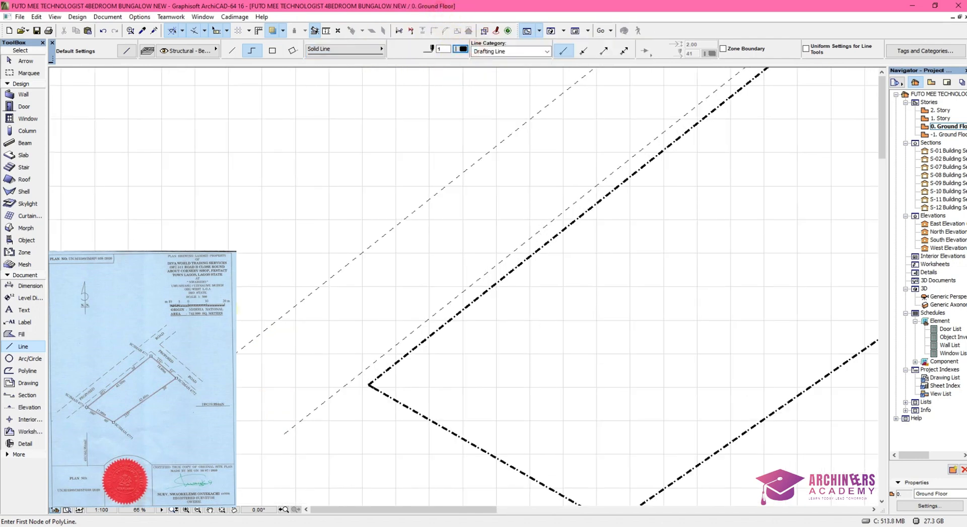
{"action": "left_click", "coordinate": [195, 305]}
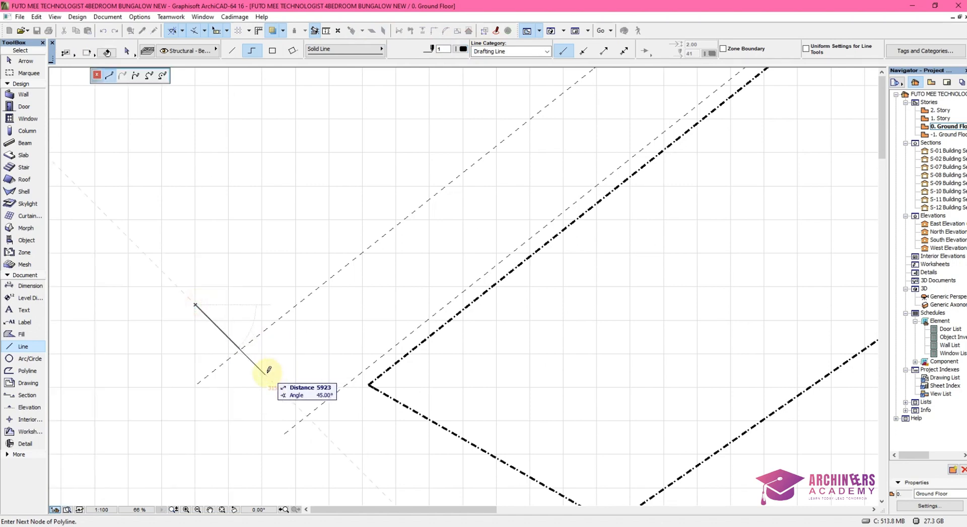
{"action": "left_click", "coordinate": [261, 370]}
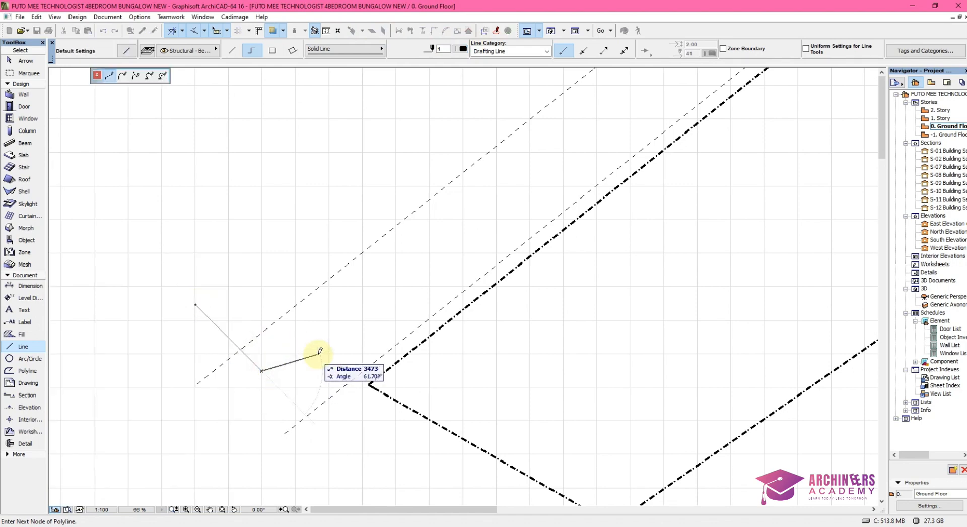
{"action": "left_click", "coordinate": [309, 352]}
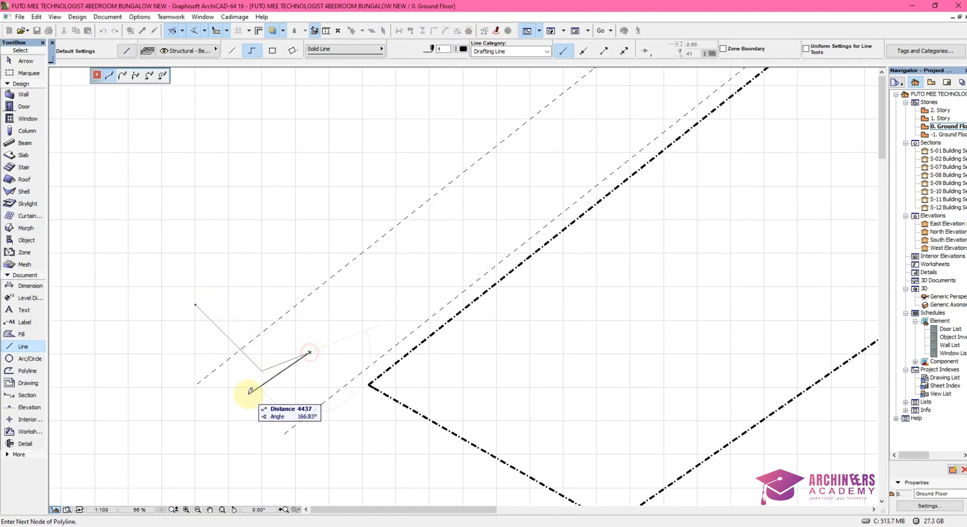
{"action": "left_click", "coordinate": [227, 419]}
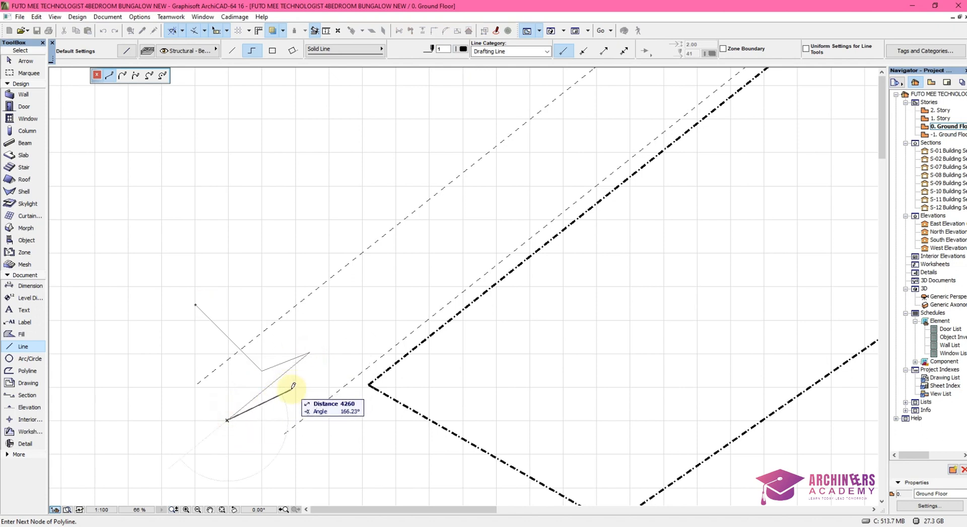
{"action": "left_click", "coordinate": [292, 389]}
{"action": "double_click", "coordinate": [342, 437]}
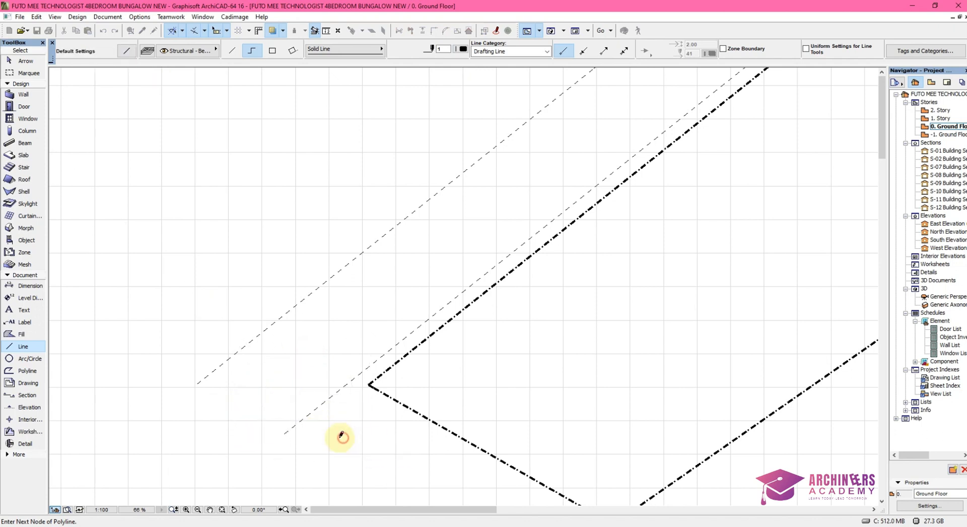
- Copy the zigzag break line to the first road's northeast end, across both of its lines
{"action": "left_click", "coordinate": [251, 400]}
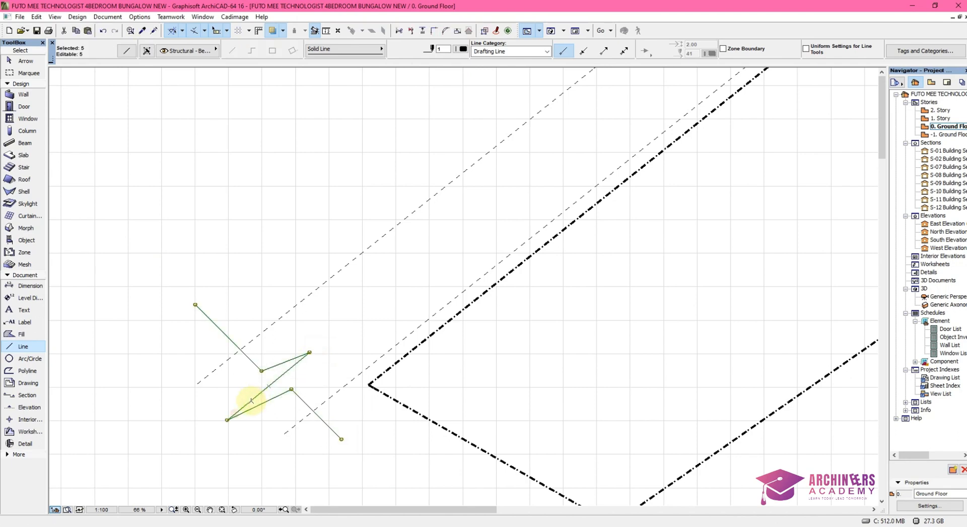
{"action": "key", "text": "ctrl+alt+d"}
{"action": "left_click", "coordinate": [270, 395]}
{"action": "scroll", "coordinate": [302, 373], "scroll_direction": "down", "scroll_amount": 5}
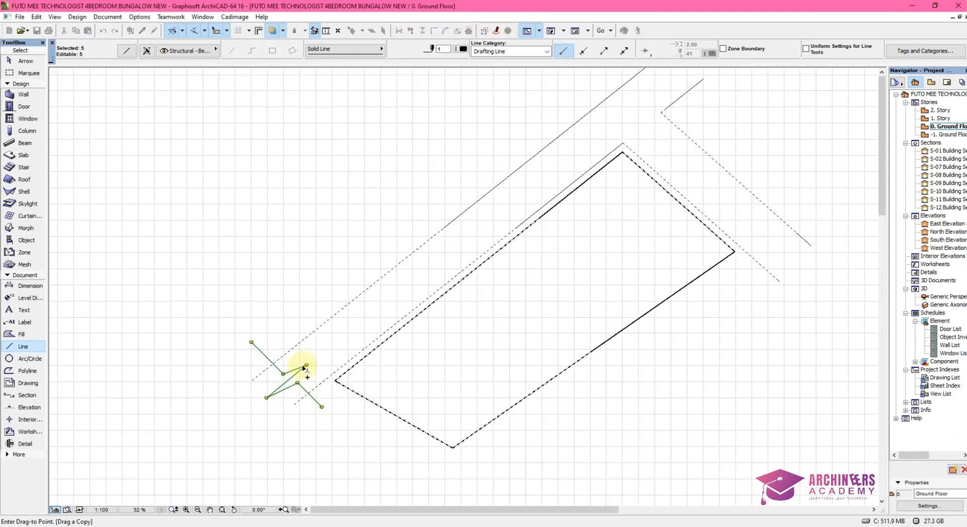
{"action": "scroll", "coordinate": [513, 229], "scroll_direction": "up", "scroll_amount": 4}
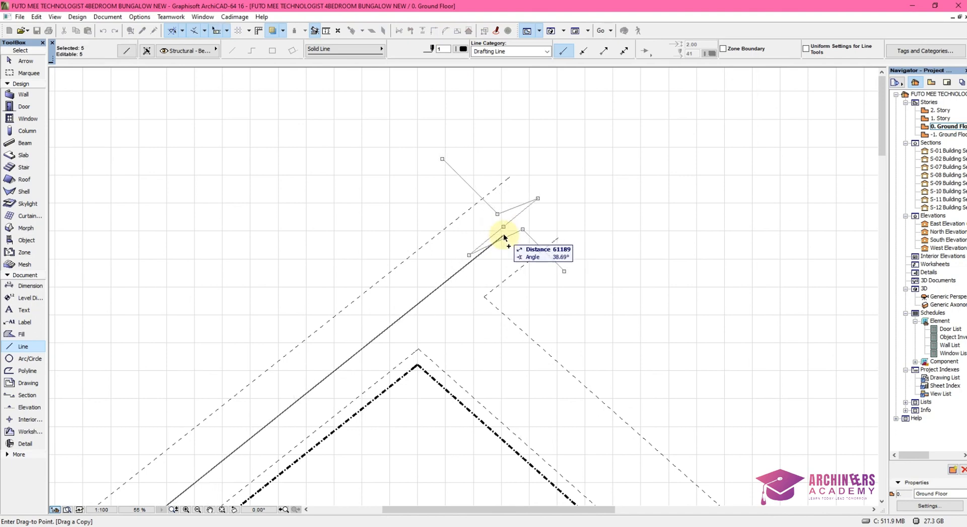
{"action": "left_click", "coordinate": [510, 234]}
- Place another copy of the break line at the side road's southeast end
{"action": "key", "text": "ctrl+alt+d"}
{"action": "left_click", "coordinate": [501, 231]}
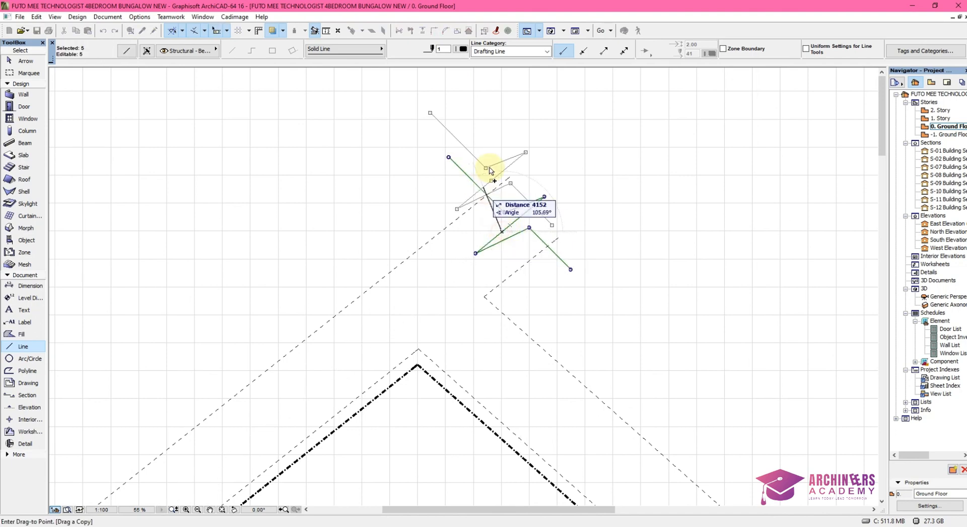
{"action": "scroll", "coordinate": [565, 323], "scroll_direction": "down", "scroll_amount": 2}
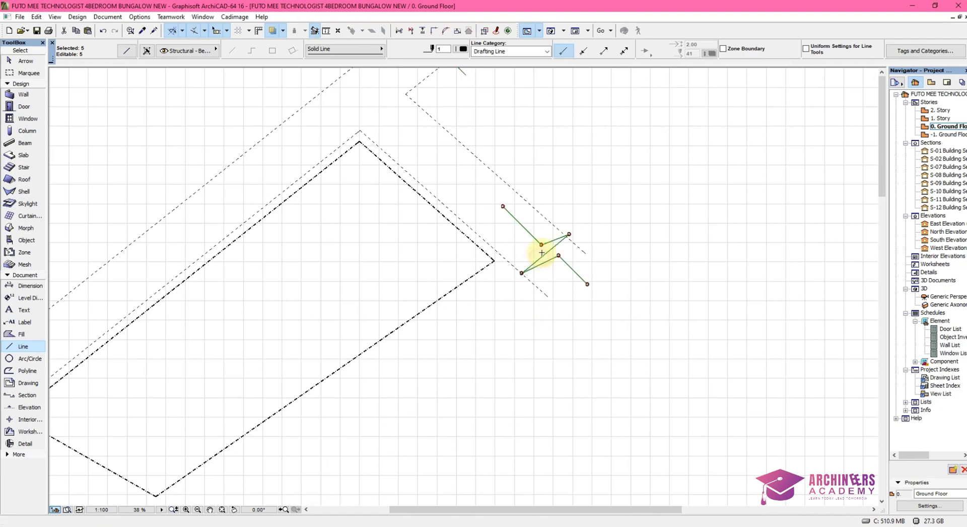
- Rotate the side road's break line about its middle so that it runs across both side road lines
{"action": "scroll", "coordinate": [541, 252], "scroll_direction": "up", "scroll_amount": 3}
{"action": "key", "text": "ctrl+e"}
{"action": "left_click", "coordinate": [537, 263]}
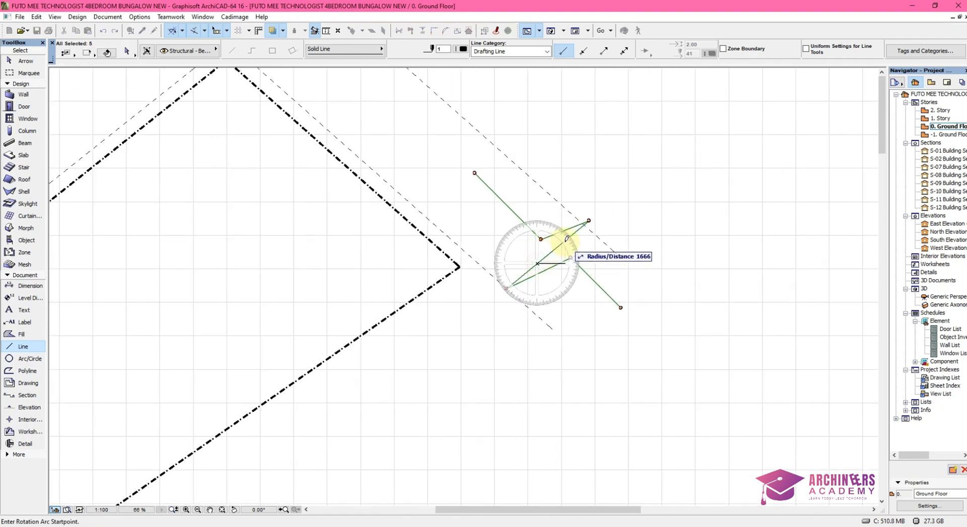
{"action": "left_click", "coordinate": [565, 242], "text": "shift"}
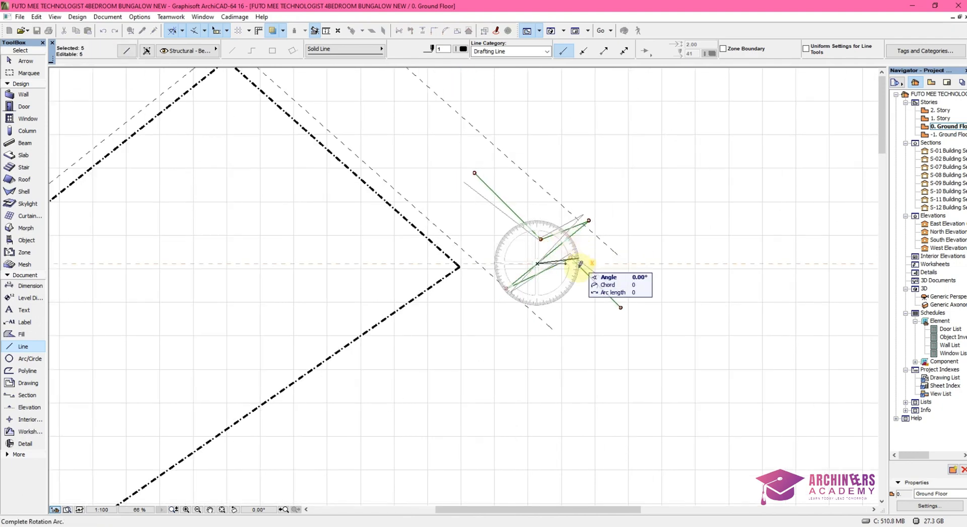
{"action": "left_click", "coordinate": [541, 336]}
{"action": "mouse_move", "coordinate": [558, 278]}
{"action": "left_mouse_down"}
{"action": "mouse_move", "coordinate": [557, 264]}
{"action": "mouse_move", "coordinate": [564, 267]}
{"action": "left_mouse_up"}
{"action": "key", "text": "Escape"}
{"action": "scroll", "coordinate": [636, 300], "scroll_direction": "down", "scroll_amount": 4}
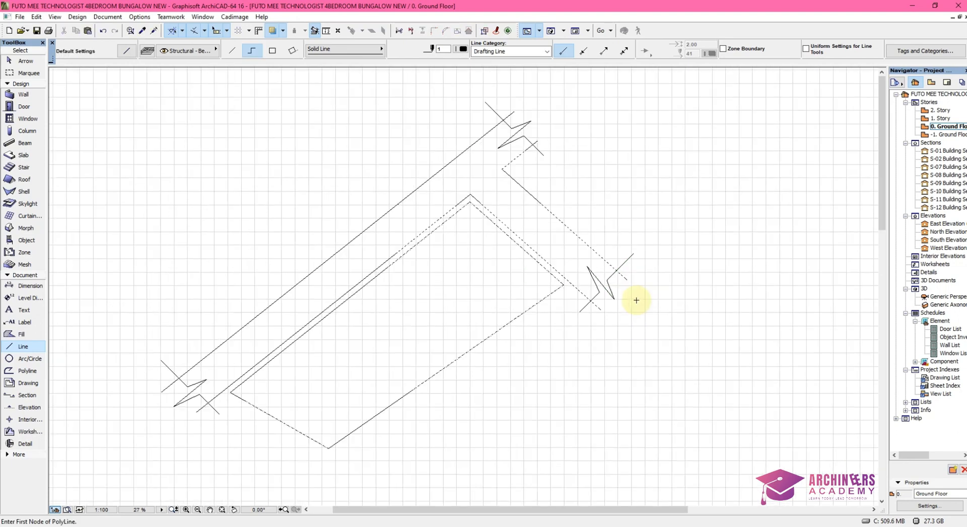
{"action": "scroll", "coordinate": [486, 194], "scroll_direction": "down", "scroll_amount": 2}
{"action": "scroll", "coordinate": [533, 224], "scroll_direction": "up", "scroll_amount": 8}
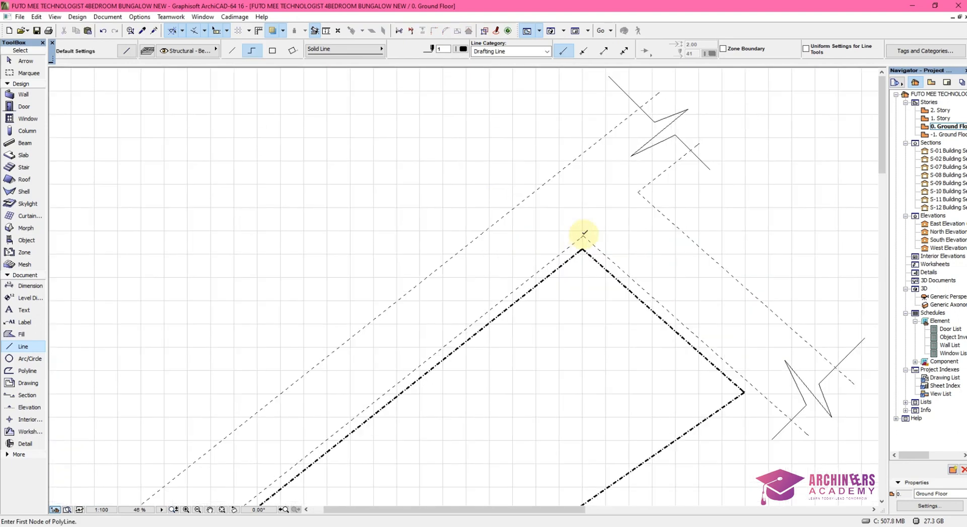
{"action": "scroll", "coordinate": [275, 252], "scroll_direction": "down", "scroll_amount": 4}
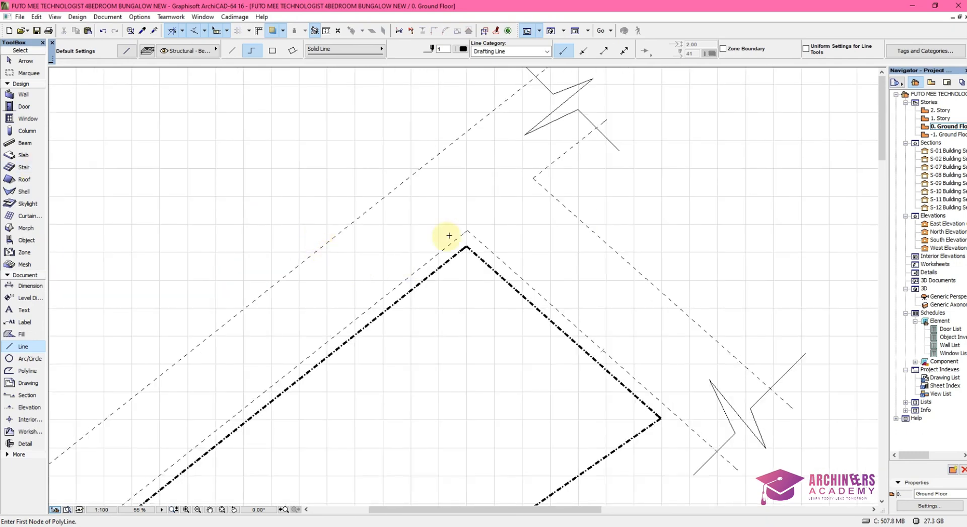
{"action": "left_click", "coordinate": [400, 256]}
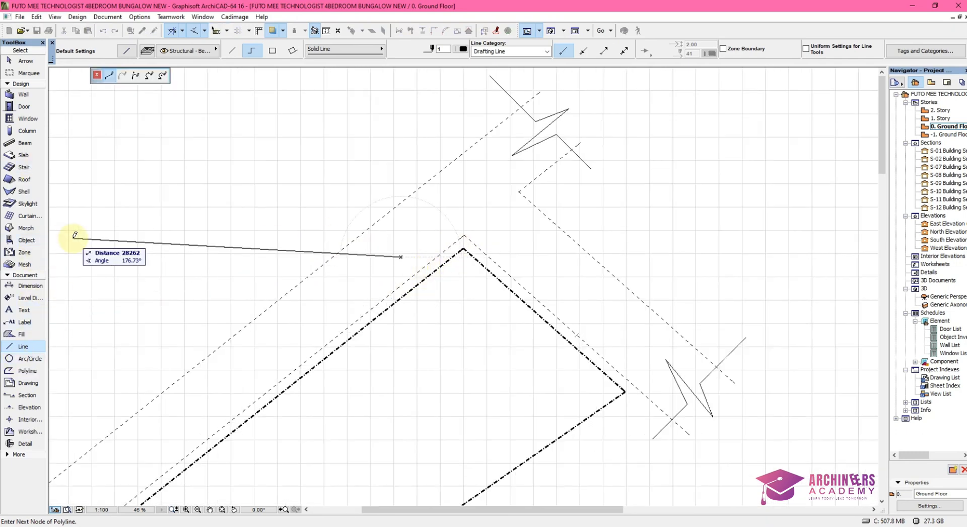
{"action": "key", "text": "Escape"}
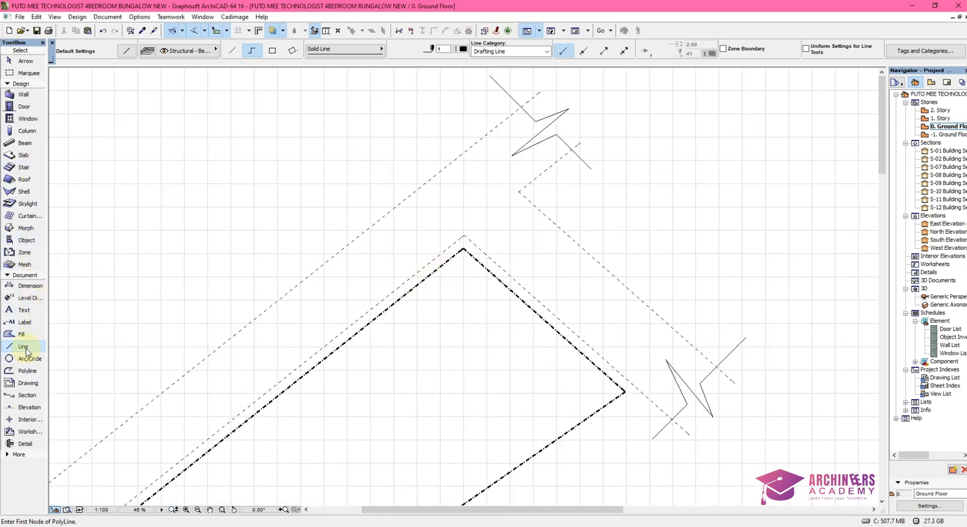
- Draw a 900 by 900 mm square with solid lines just inside the boundary's north corner
{"action": "left_click", "coordinate": [273, 50]}
{"action": "scroll", "coordinate": [447, 262], "scroll_direction": "up", "scroll_amount": 5}
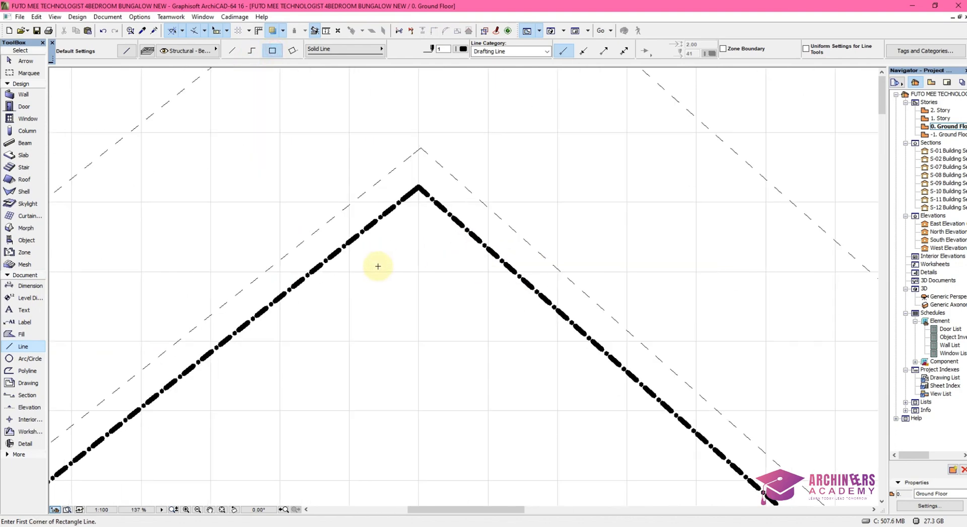
{"action": "left_click", "coordinate": [371, 282]}
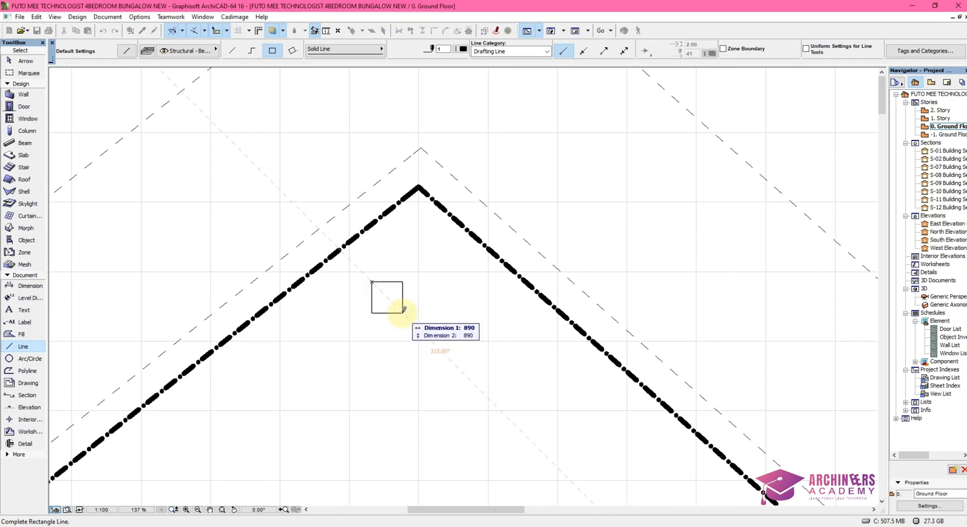
{"action": "key", "text": "Tab"}
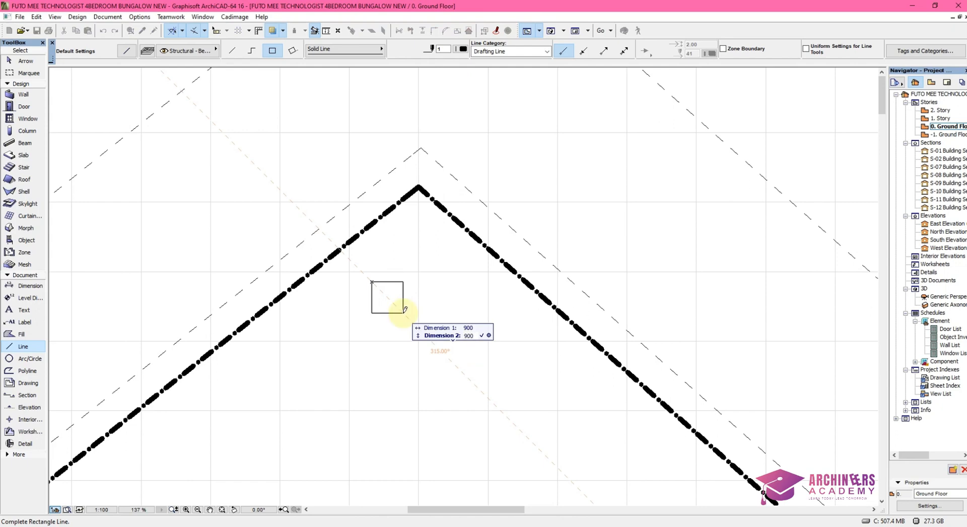
{"action": "key", "text": "Return"}
- Draw a full circle with a 450 mm radius centred approximately in the small square
{"action": "scroll", "coordinate": [383, 285], "scroll_direction": "up", "scroll_amount": 3}
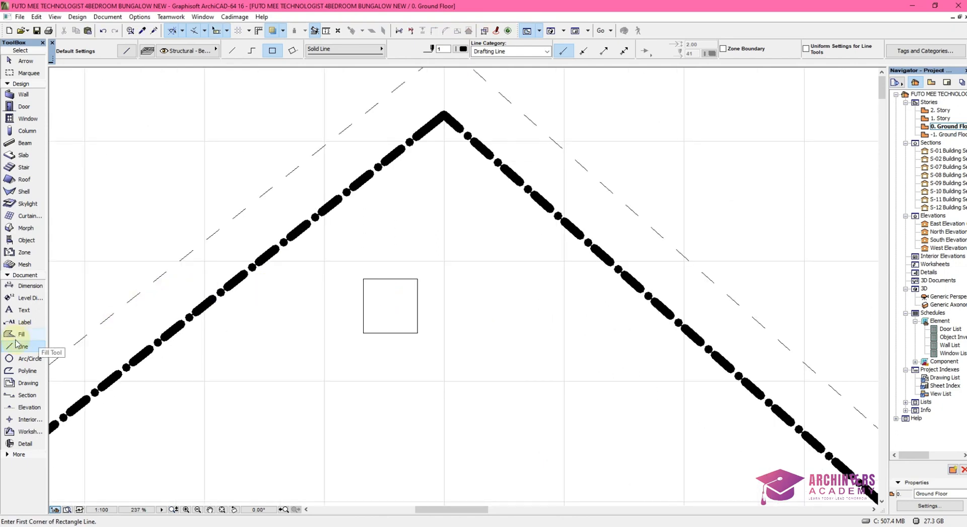
{"action": "left_click", "coordinate": [21, 358]}
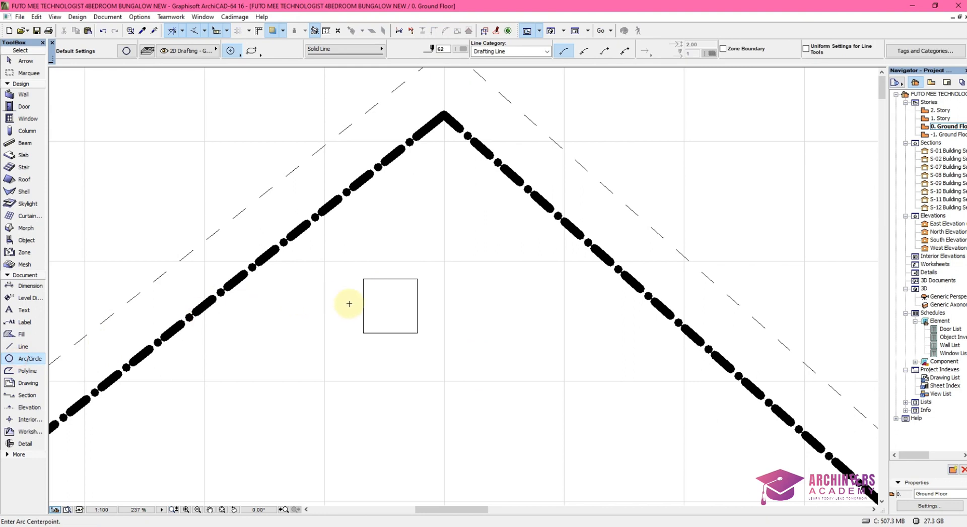
{"action": "left_click", "coordinate": [388, 302]}
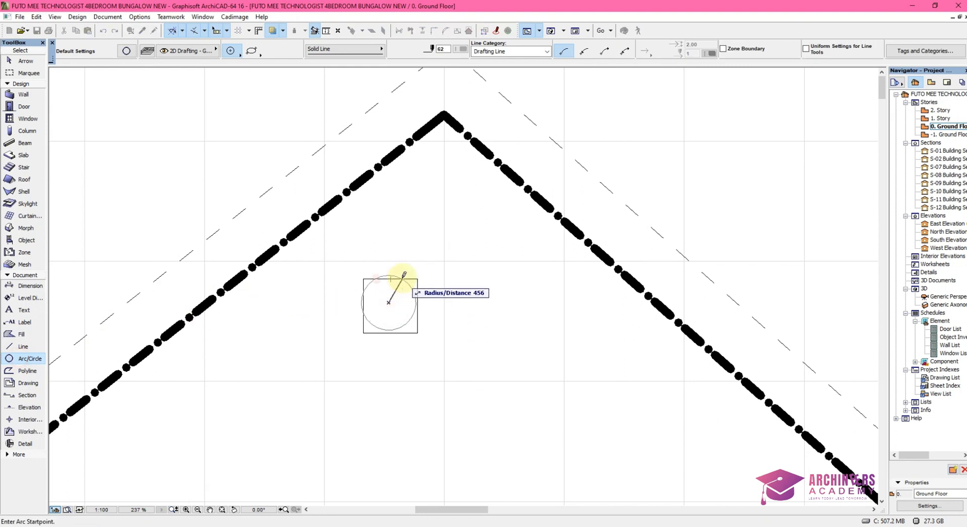
{"action": "type", "text": "45"}
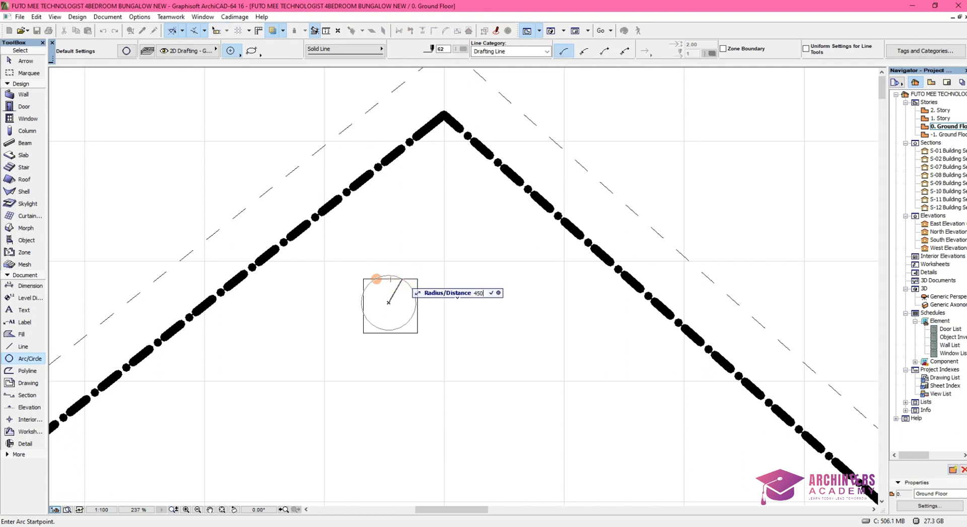
{"action": "type", "text": "0"}
{"action": "key", "text": "Return"}
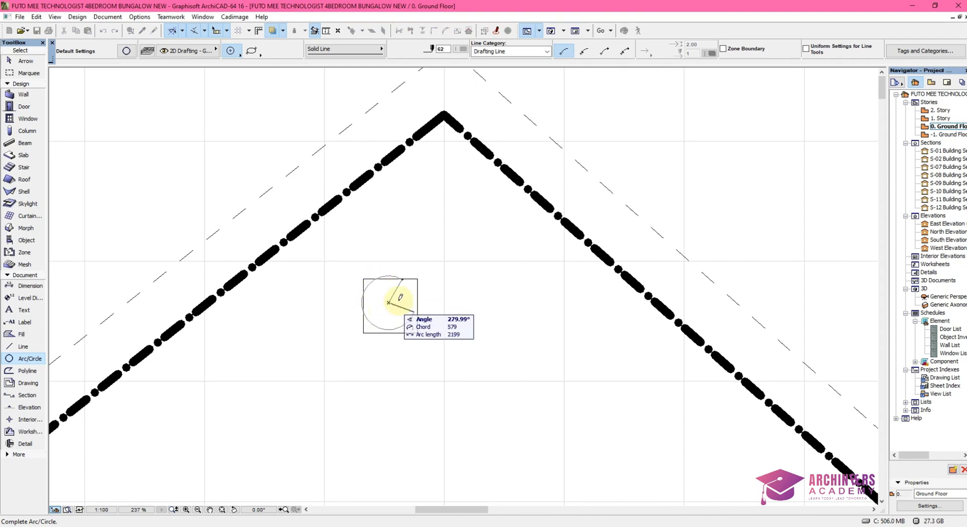
{"action": "left_click", "coordinate": [403, 276]}
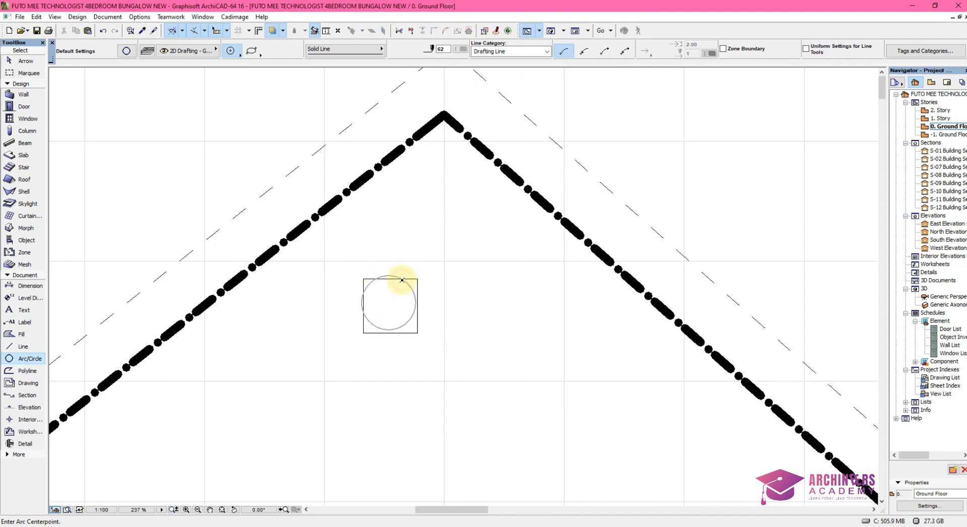
- Move the circle horizontally and vertically so that it fits exactly inside the square, touching all four sides
{"action": "scroll", "coordinate": [414, 305], "scroll_direction": "up", "scroll_amount": 3}
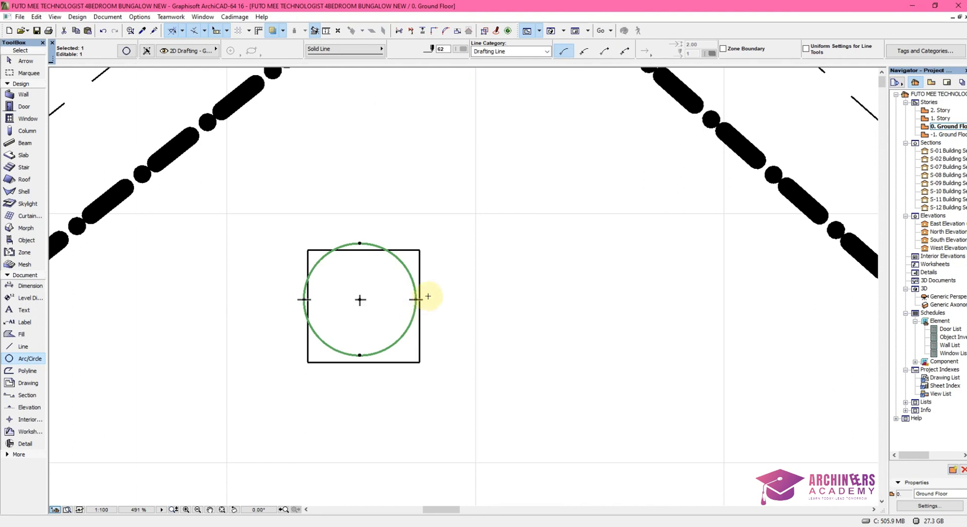
{"action": "key", "text": "ctrl+d"}
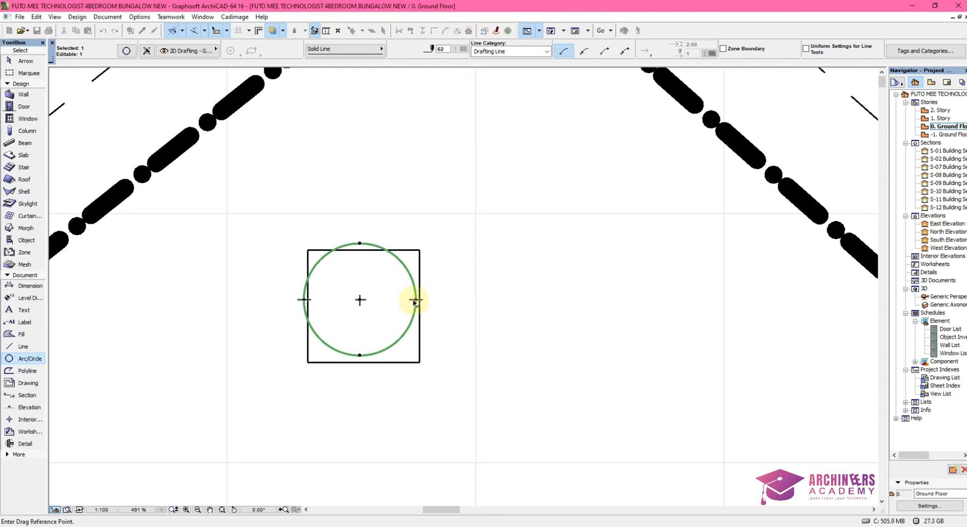
{"action": "left_click", "coordinate": [416, 300]}
{"action": "left_click", "coordinate": [419, 302]}
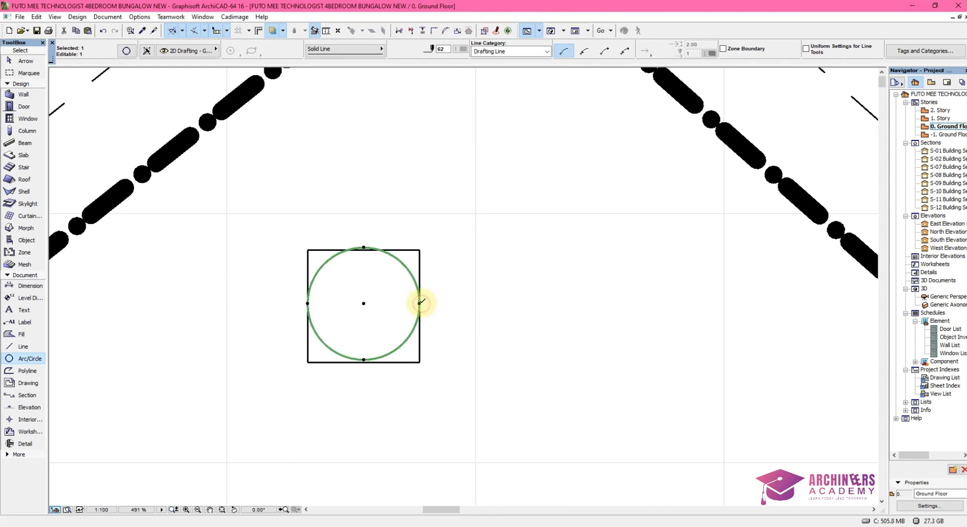
{"action": "scroll", "coordinate": [368, 357], "scroll_direction": "up", "scroll_amount": 3}
{"action": "key", "text": "ctrl+d"}
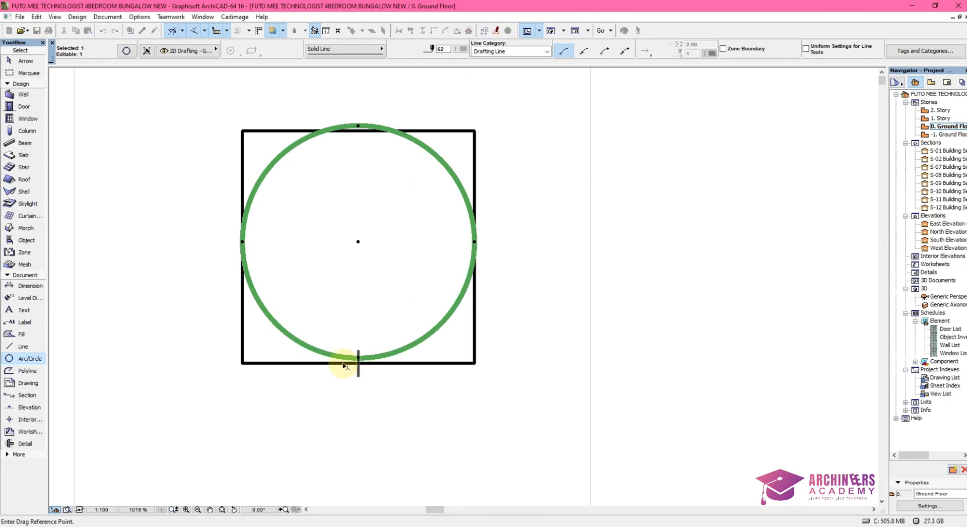
{"action": "left_click", "coordinate": [358, 357]}
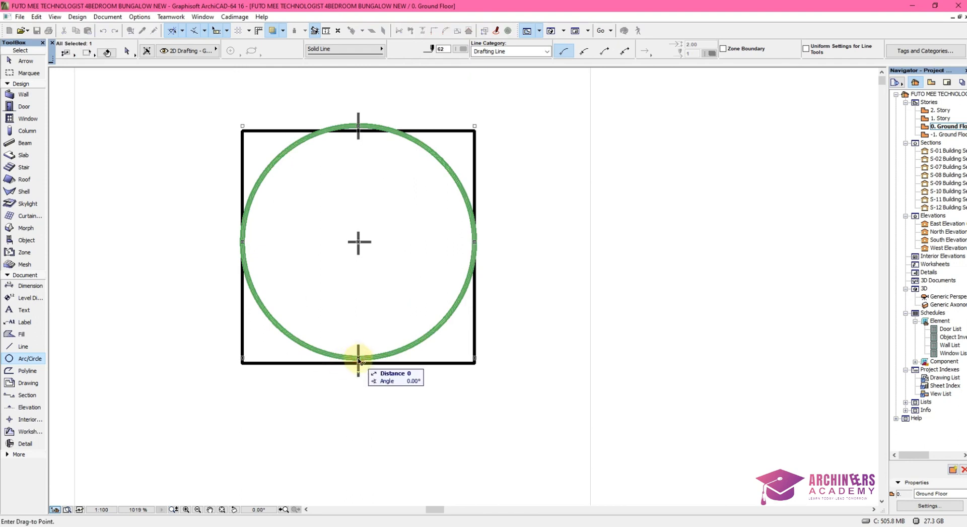
{"action": "left_click", "coordinate": [359, 363]}
- Change the circle's pen to pen 1 (0.13 mm) and deselect it
{"action": "scroll", "coordinate": [512, 216], "scroll_direction": "down", "scroll_amount": 3}
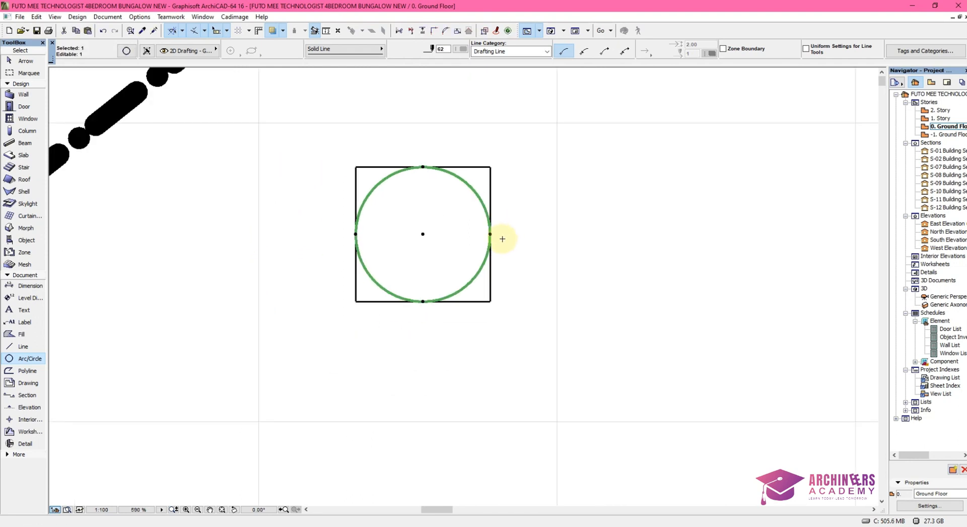
{"action": "left_click", "coordinate": [460, 48]}
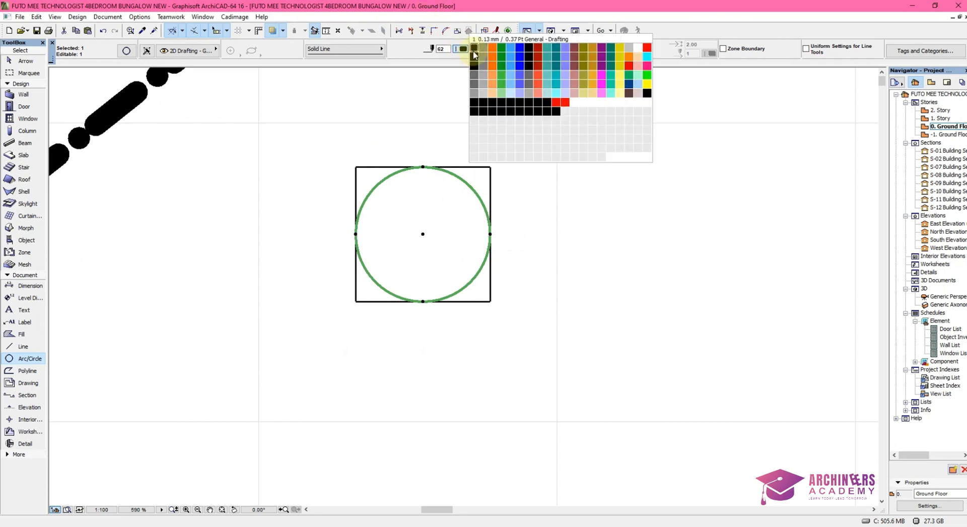
{"action": "left_click", "coordinate": [473, 54]}
{"action": "key", "text": "Escape"}
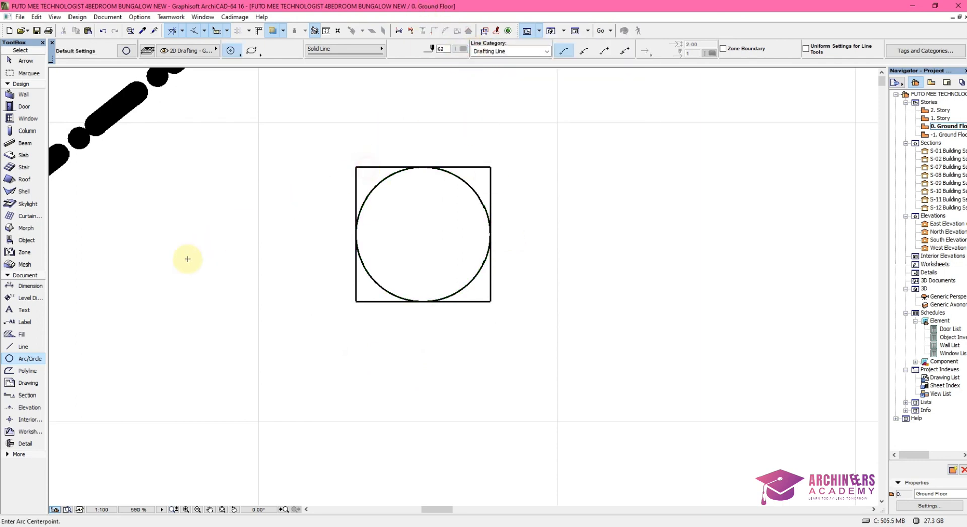
- Fill the inside of the circle with the Foreground solid fill
{"action": "left_click", "coordinate": [23, 335]}
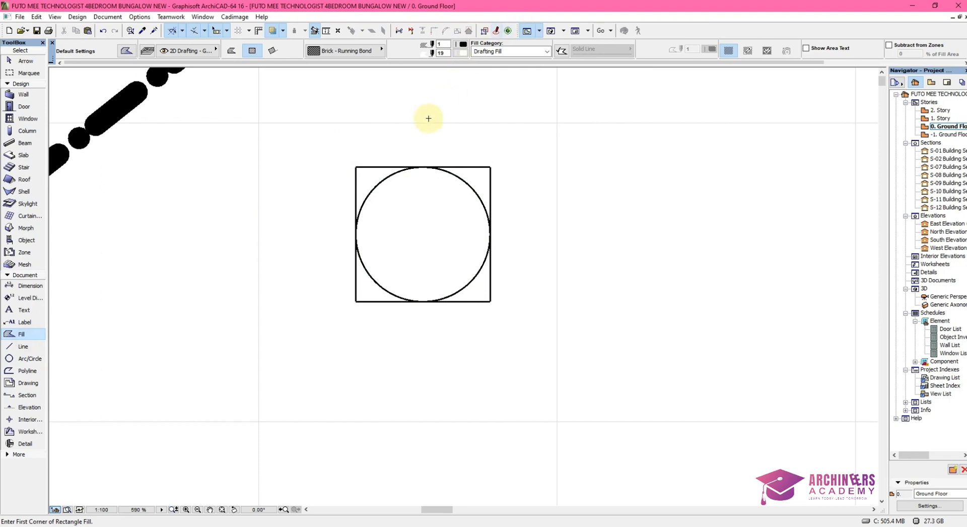
{"action": "left_click", "coordinate": [325, 52]}
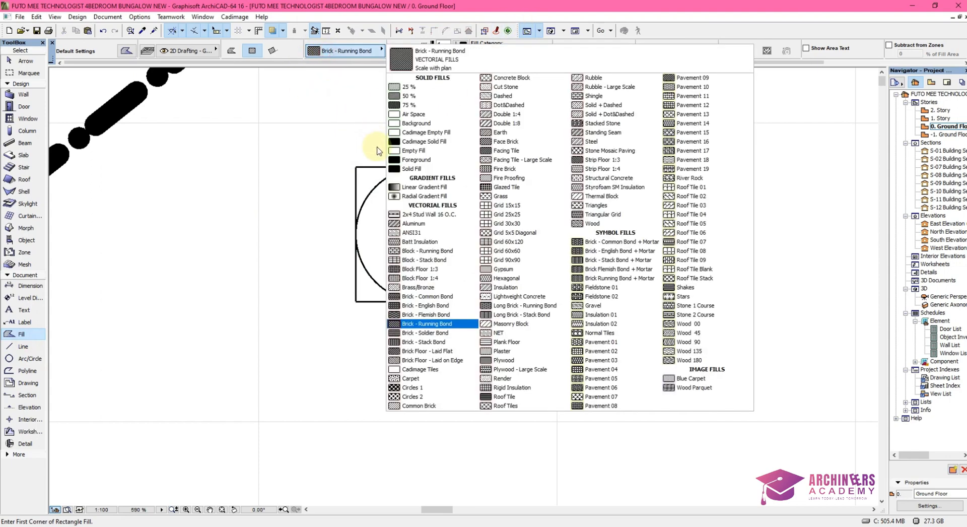
{"action": "left_click", "coordinate": [419, 160]}
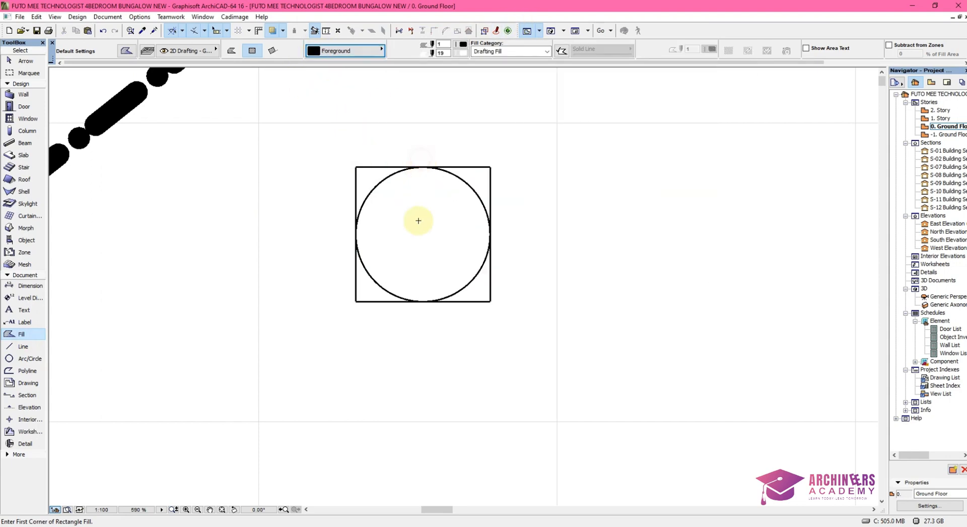
{"action": "left_click", "coordinate": [423, 251]}
- Move the square, circle and fill together by the circle's centre onto the boundary's north corner
{"action": "scroll", "coordinate": [423, 241], "scroll_direction": "down", "scroll_amount": 4}
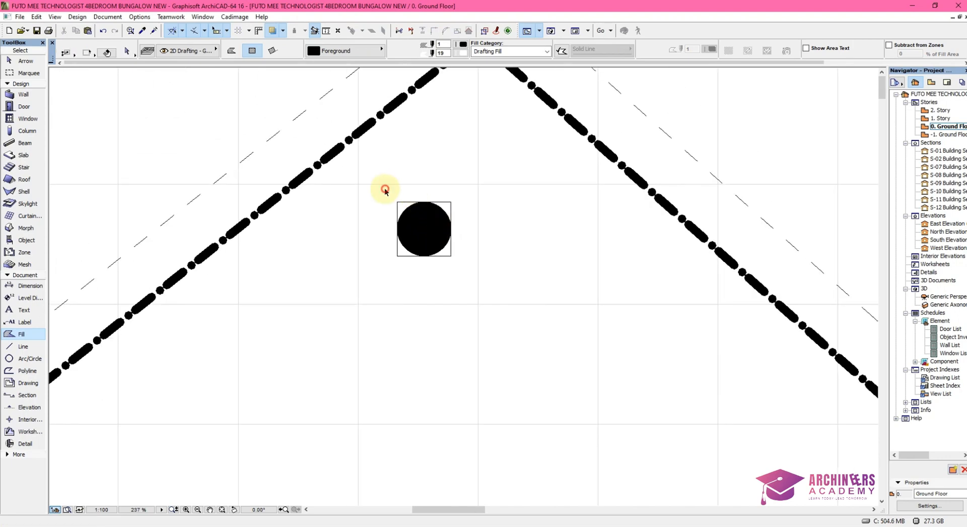
{"action": "left_click_drag", "start_coordinate": [385, 189], "coordinate": [516, 310], "text": "shift"}
{"action": "key", "text": "ctrl+d"}
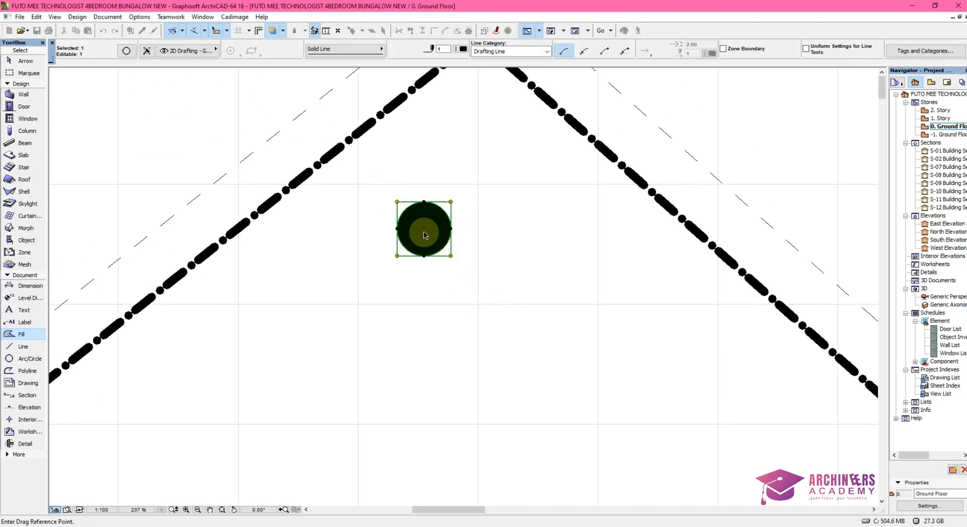
{"action": "left_click", "coordinate": [424, 229]}
{"action": "scroll", "coordinate": [490, 319], "scroll_direction": "down", "scroll_amount": 1}
{"action": "scroll", "coordinate": [478, 134], "scroll_direction": "up", "scroll_amount": 2}
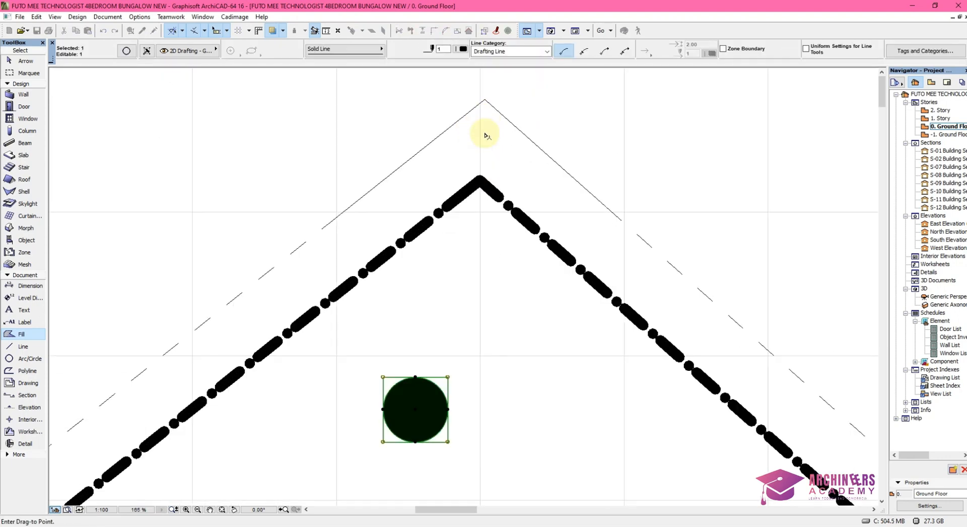
{"action": "left_click", "coordinate": [479, 189]}
- Place copies of the corner marker on the boundary's east, south and west corners with Drag Multiple Copy
{"action": "right_click", "coordinate": [460, 281]}
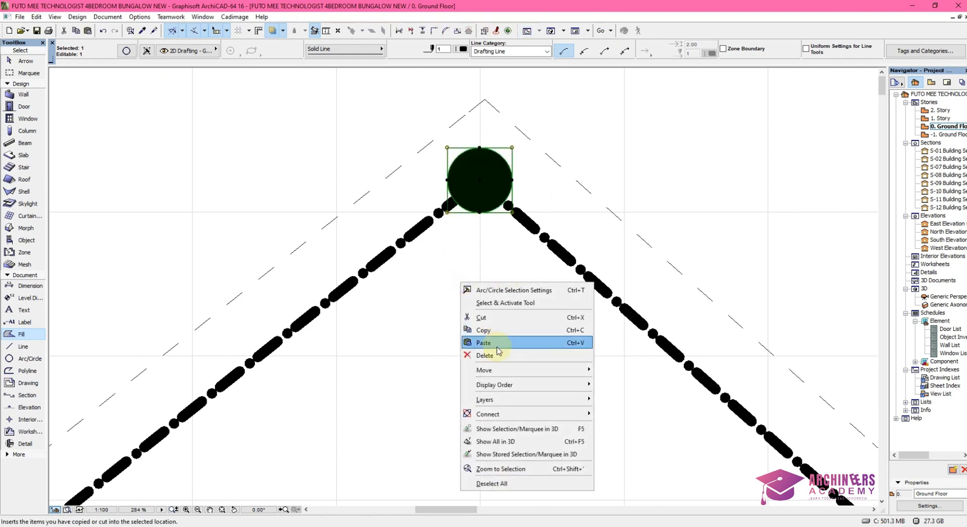
{"action": "mouse_move", "coordinate": [554, 370]}
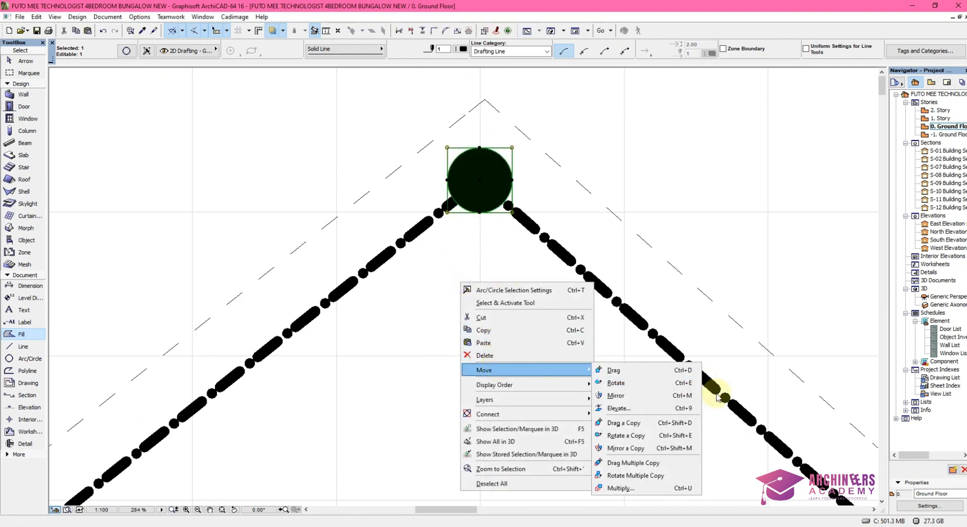
{"action": "left_click", "coordinate": [641, 461]}
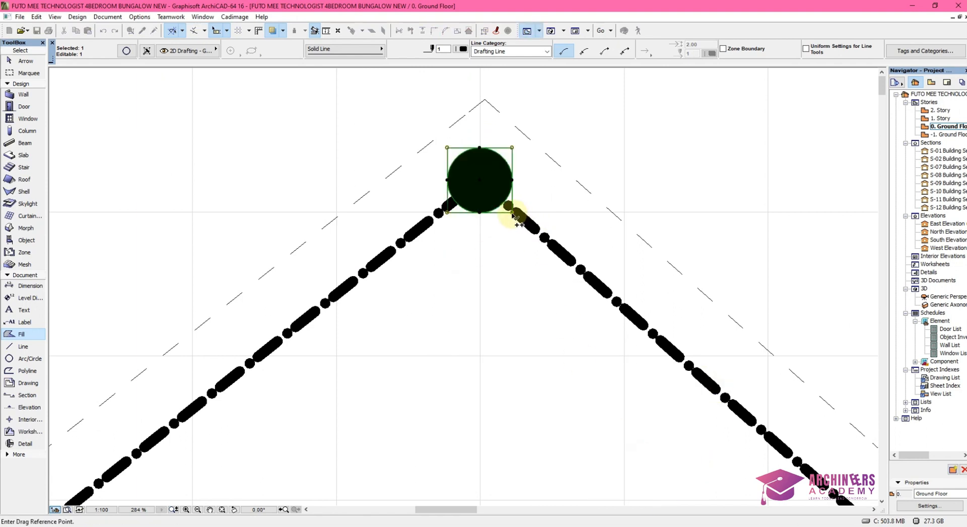
{"action": "left_click", "coordinate": [482, 182]}
{"action": "scroll", "coordinate": [498, 151], "scroll_direction": "down", "scroll_amount": 5}
{"action": "scroll", "coordinate": [724, 365], "scroll_direction": "up", "scroll_amount": 7}
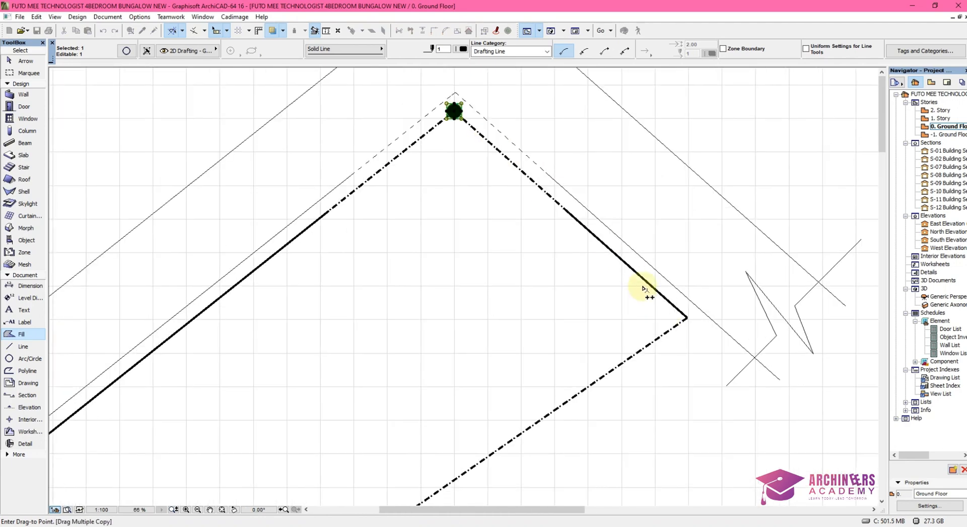
{"action": "scroll", "coordinate": [728, 363], "scroll_direction": "down", "scroll_amount": 10}
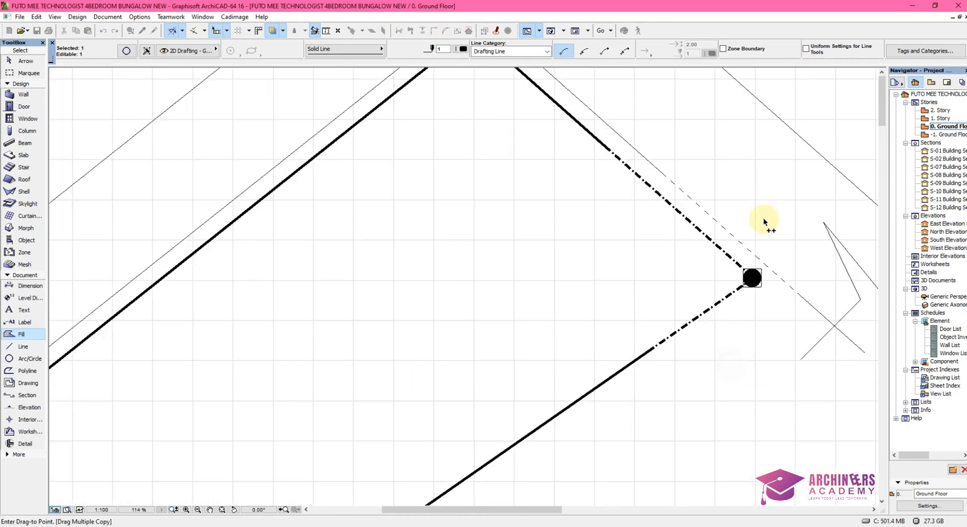
{"action": "scroll", "coordinate": [436, 405], "scroll_direction": "up", "scroll_amount": 3}
{"action": "scroll", "coordinate": [465, 370], "scroll_direction": "up", "scroll_amount": 6}
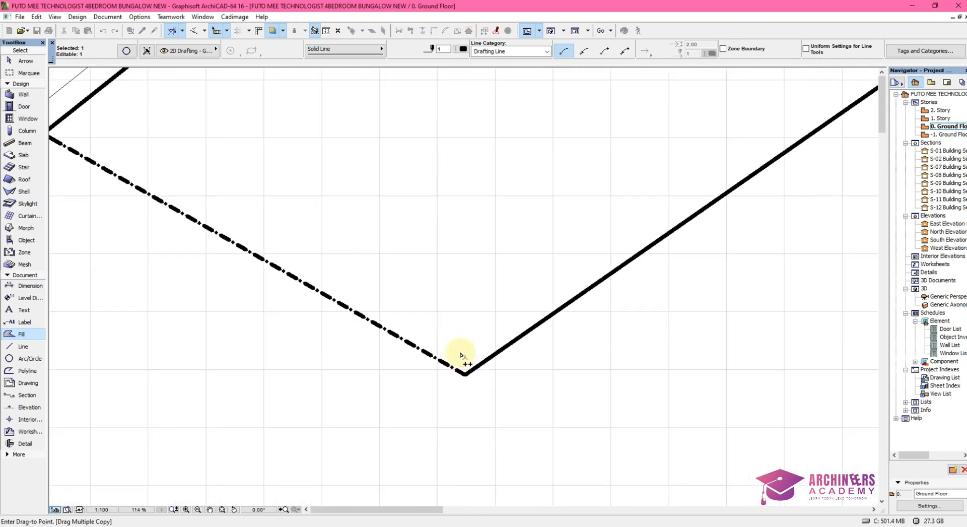
{"action": "scroll", "coordinate": [660, 344], "scroll_direction": "down", "scroll_amount": 3}
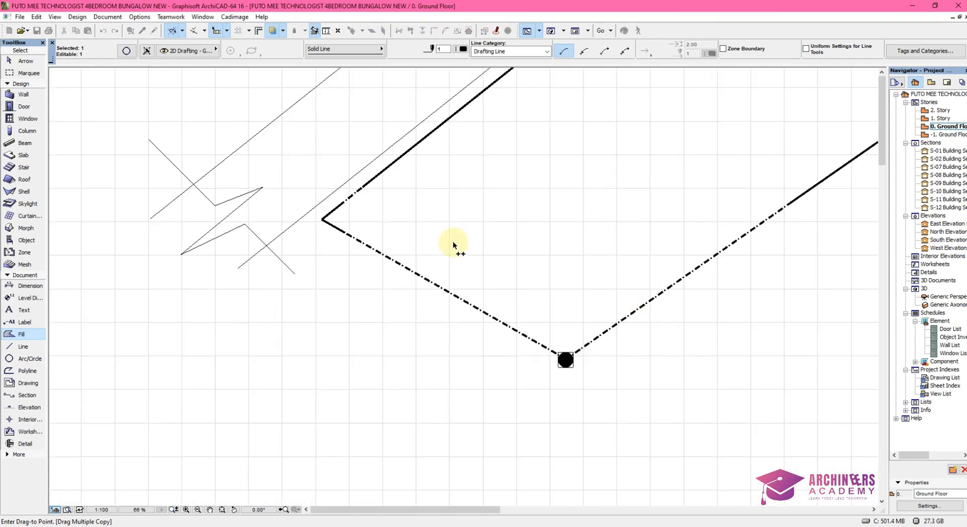
{"action": "scroll", "coordinate": [327, 218], "scroll_direction": "up", "scroll_amount": 3}
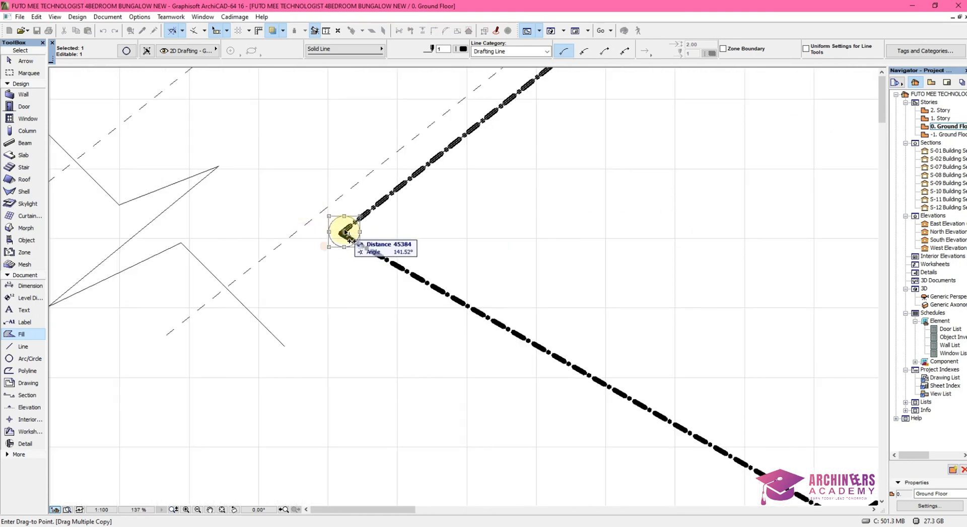
{"action": "scroll", "coordinate": [433, 290], "scroll_direction": "down", "scroll_amount": 3}
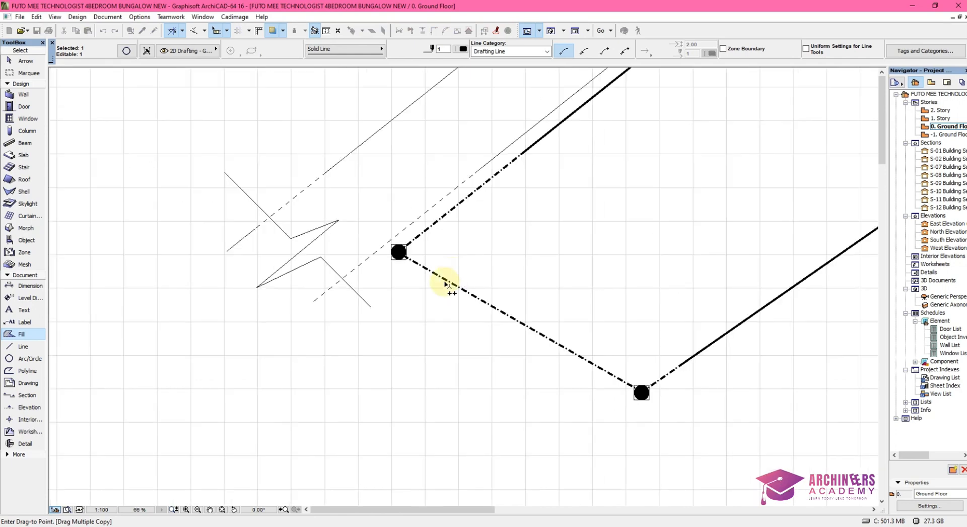
- Finish the multiple copy of the corner marker and deselect the copied elements
{"action": "left_click", "coordinate": [445, 282]}
{"action": "scroll", "coordinate": [443, 276], "scroll_direction": "down", "scroll_amount": 3}
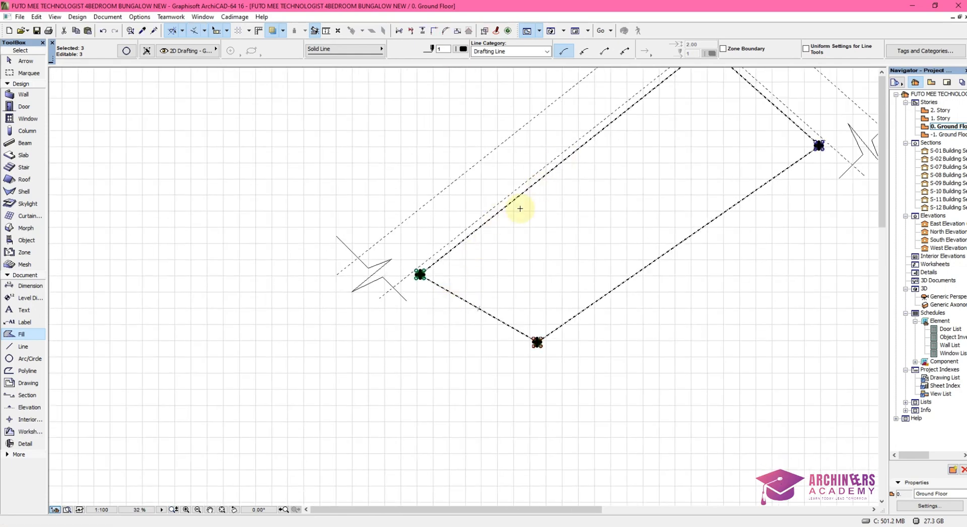
{"action": "scroll", "coordinate": [529, 209], "scroll_direction": "down", "scroll_amount": 3}
{"action": "scroll", "coordinate": [630, 107], "scroll_direction": "up", "scroll_amount": 5}
{"action": "scroll", "coordinate": [614, 196], "scroll_direction": "down", "scroll_amount": 3}
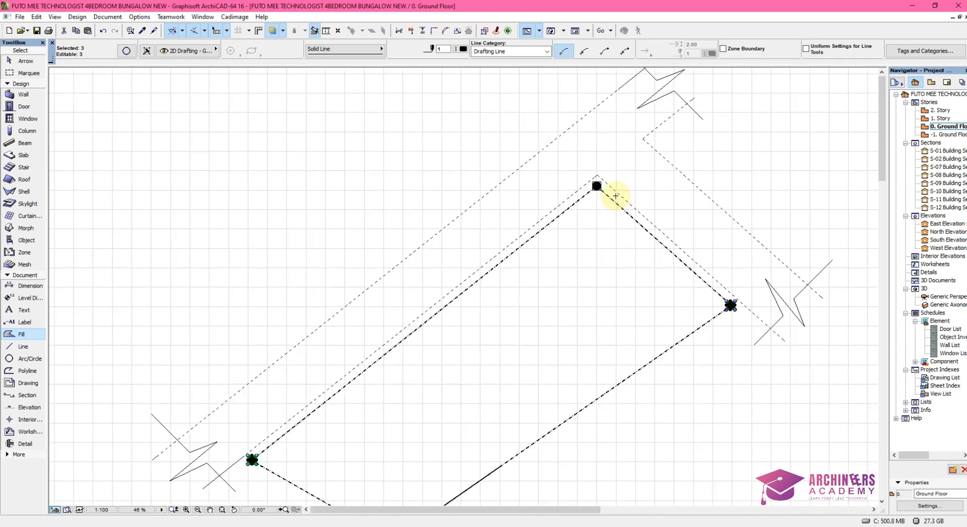
{"action": "key", "text": "Escape"}
- Examine the beacon markers at the boundary corners, the dashed roads and their break lines
{"action": "scroll", "coordinate": [572, 206], "scroll_direction": "up", "scroll_amount": 3}
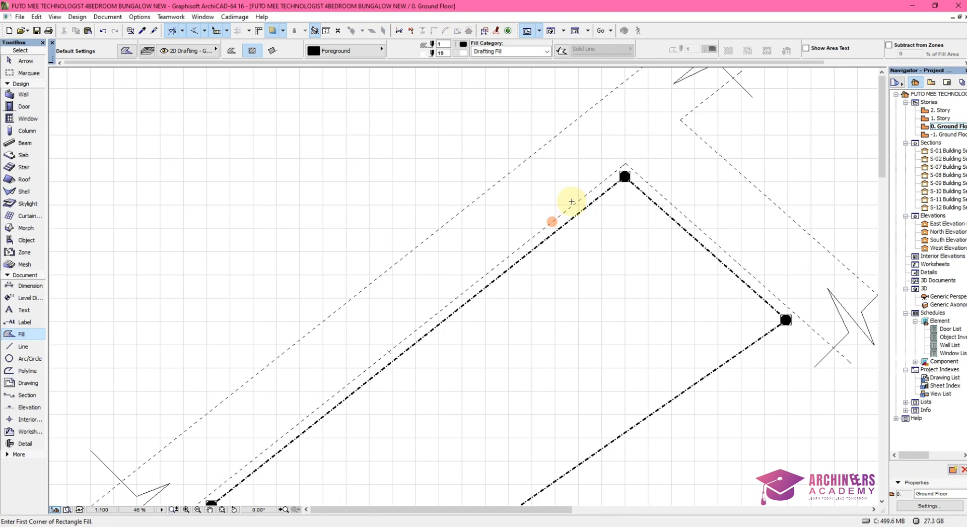
{"action": "scroll", "coordinate": [625, 176], "scroll_direction": "down", "scroll_amount": 3}
{"action": "scroll", "coordinate": [632, 193], "scroll_direction": "up", "scroll_amount": 3}
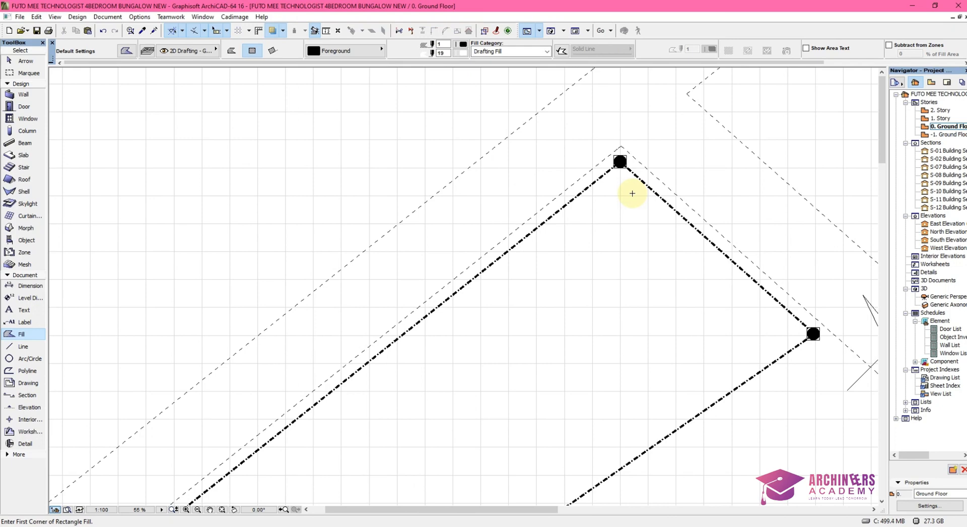
{"action": "scroll", "coordinate": [632, 193], "scroll_direction": "down", "scroll_amount": 3}
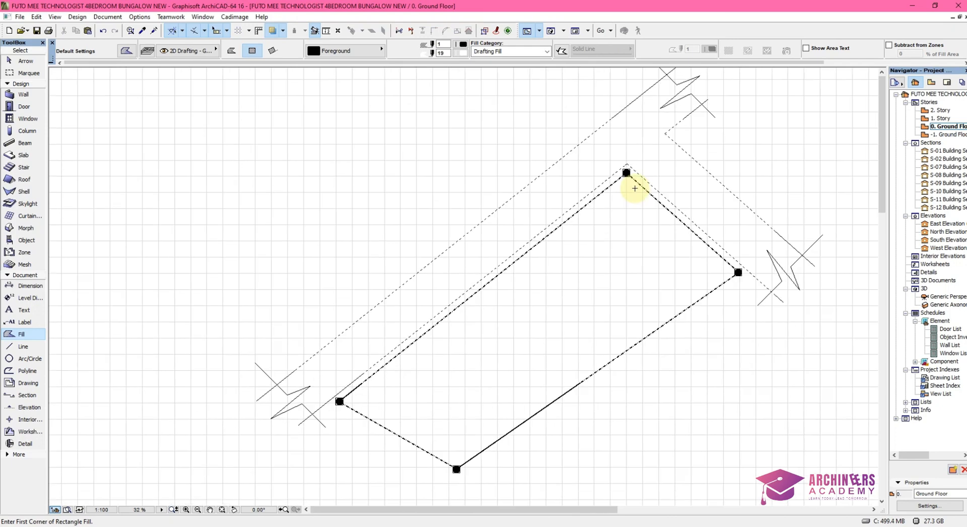
{"action": "scroll", "coordinate": [592, 157], "scroll_direction": "up", "scroll_amount": 3}
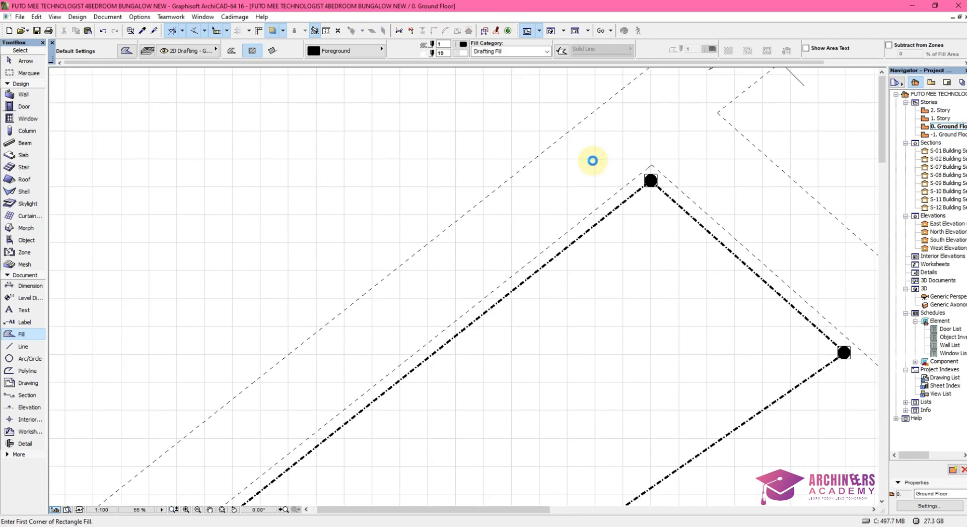
{"action": "scroll", "coordinate": [599, 159], "scroll_direction": "down", "scroll_amount": 3}
{"action": "scroll", "coordinate": [668, 88], "scroll_direction": "up", "scroll_amount": 3}
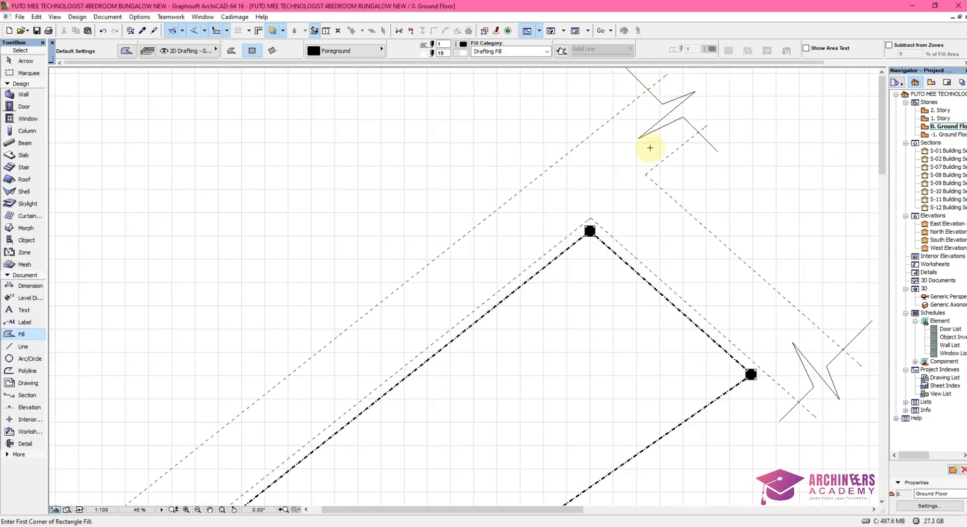
{"action": "scroll", "coordinate": [648, 146], "scroll_direction": "down", "scroll_amount": 3}
{"action": "scroll", "coordinate": [518, 343], "scroll_direction": "up", "scroll_amount": 4}
{"action": "scroll", "coordinate": [546, 269], "scroll_direction": "down", "scroll_amount": 2}
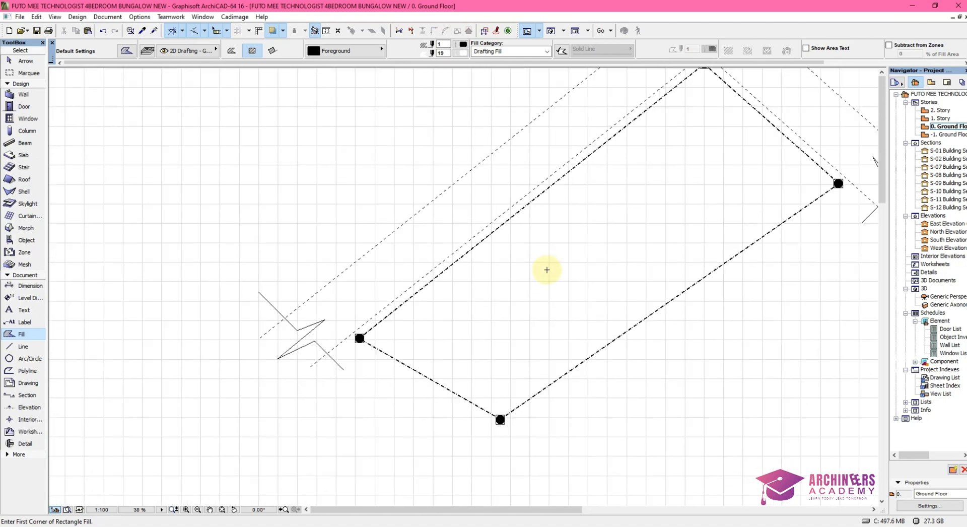
{"action": "scroll", "coordinate": [546, 268], "scroll_direction": "down", "scroll_amount": 3}
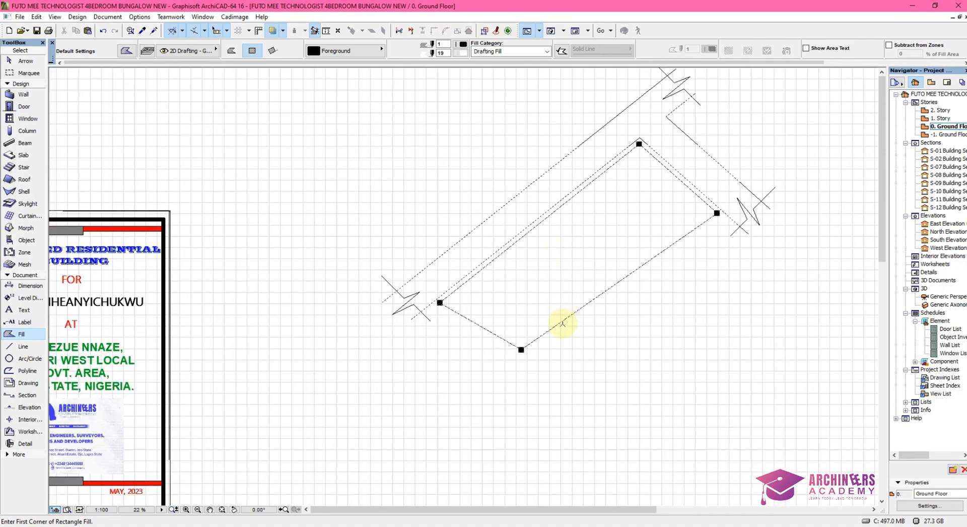
{"action": "scroll", "coordinate": [714, 213], "scroll_direction": "up", "scroll_amount": 4}
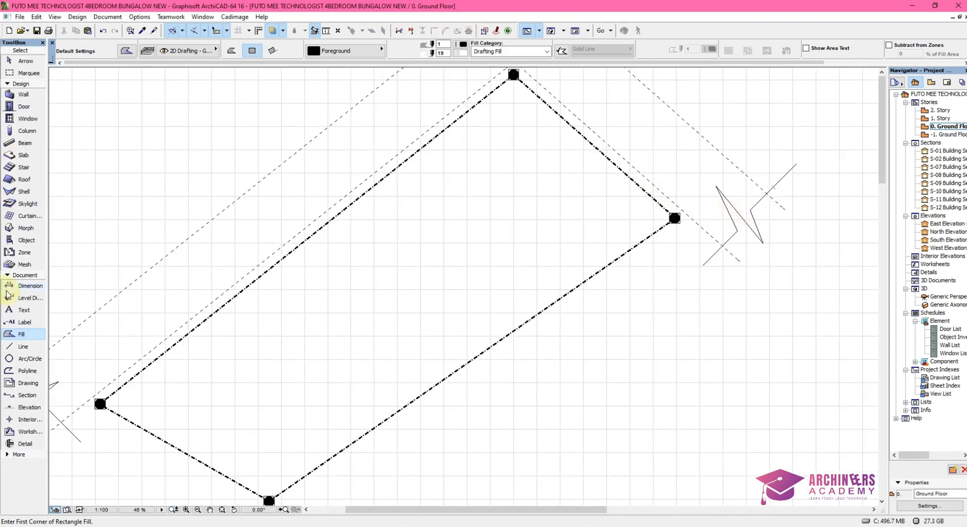
- Try to add the beacon label "SC/IMAH 4772" below the east corner marker in bold Arial with a 4 mm text height
{"action": "left_click", "coordinate": [23, 309]}
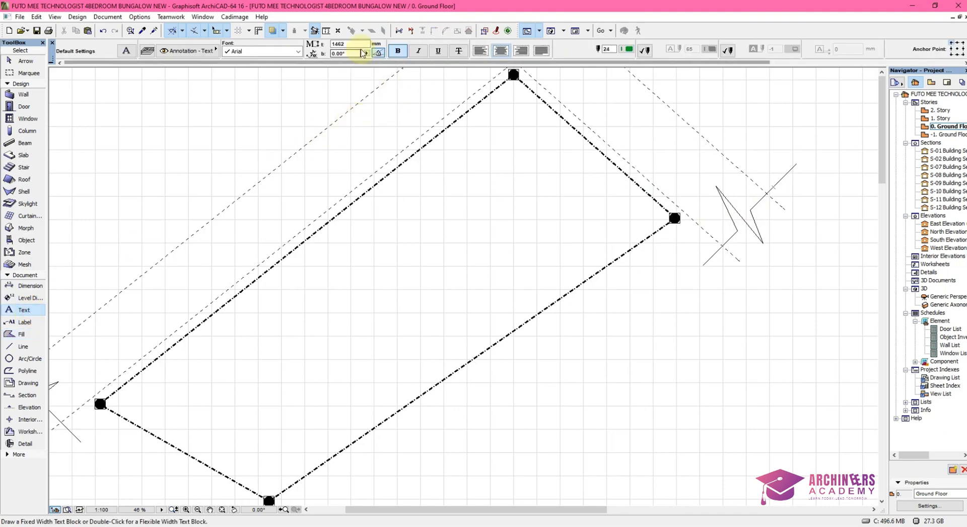
{"action": "left_click_drag", "start_coordinate": [360, 45], "coordinate": [309, 47]}
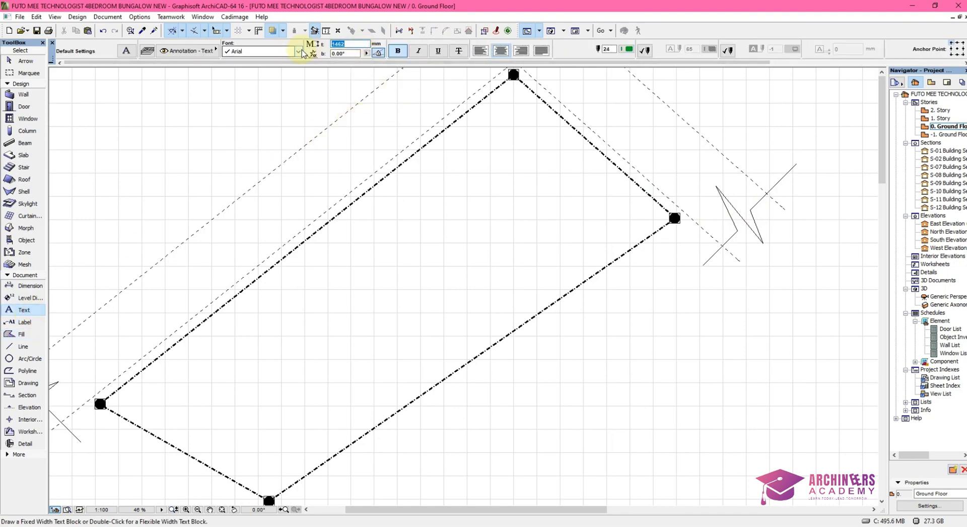
{"action": "type", "text": "4"}
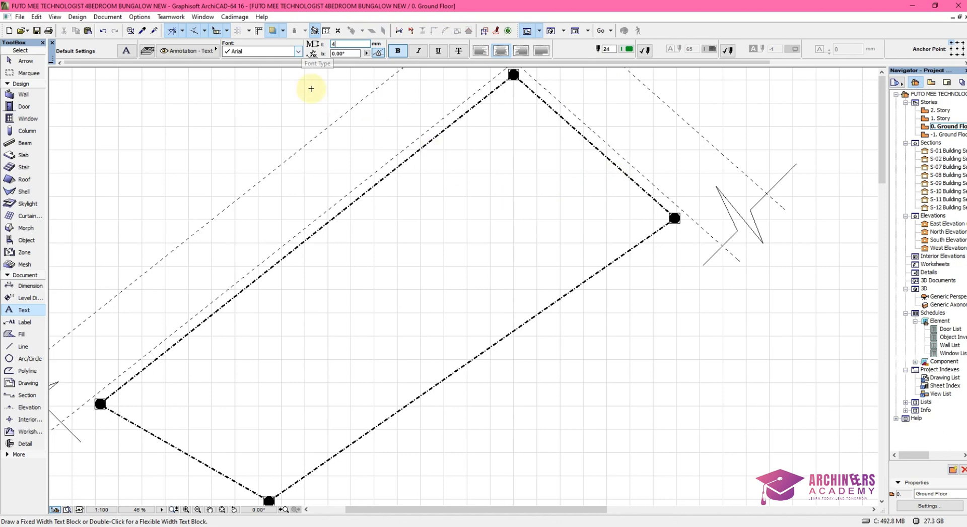
{"action": "scroll", "coordinate": [701, 205], "scroll_direction": "up", "scroll_amount": 2}
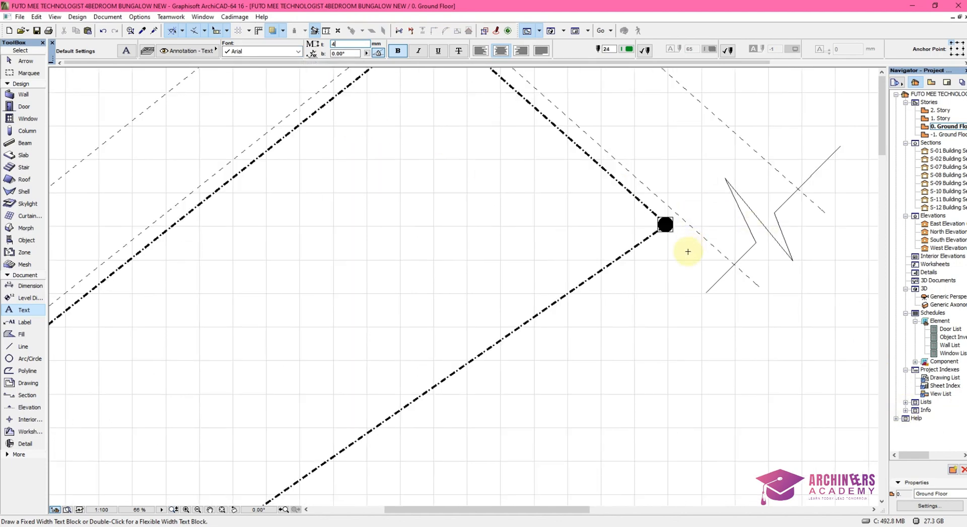
{"action": "left_click", "coordinate": [626, 285]}
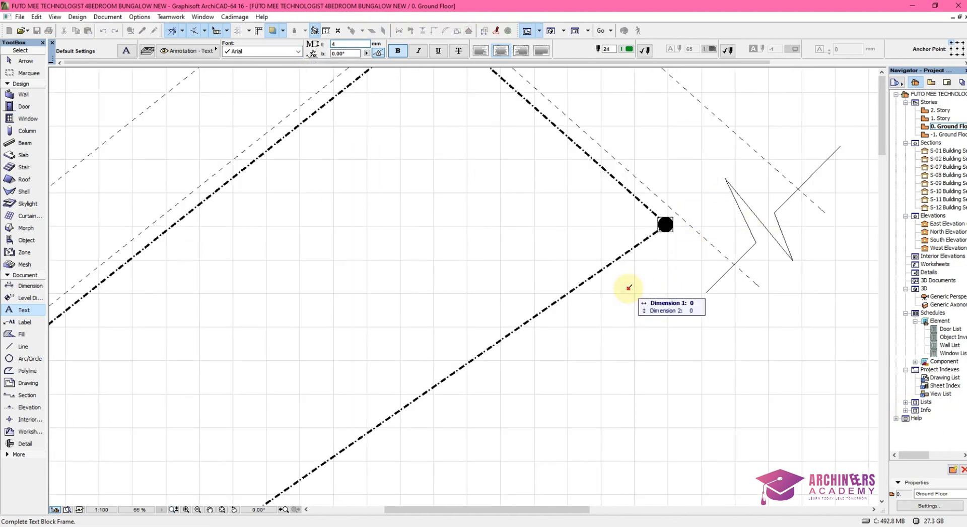
{"action": "left_click", "coordinate": [629, 286]}
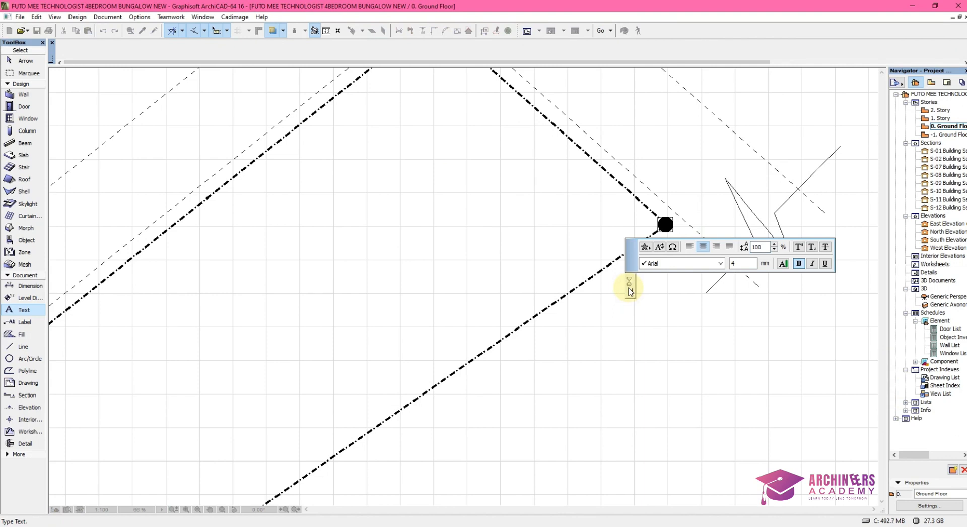
{"action": "type", "text": "SC"}
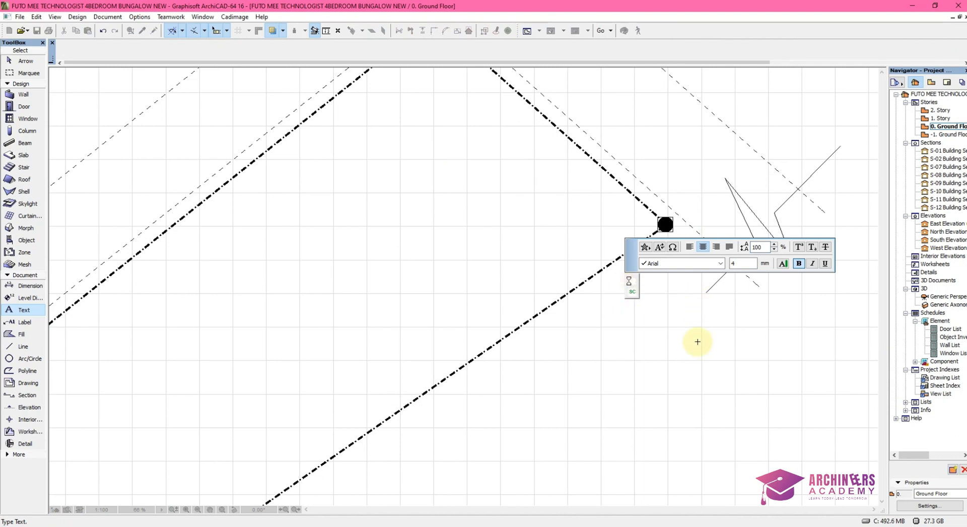
{"action": "type", "text": ":"}
{"action": "type", "text": "1MAH"}
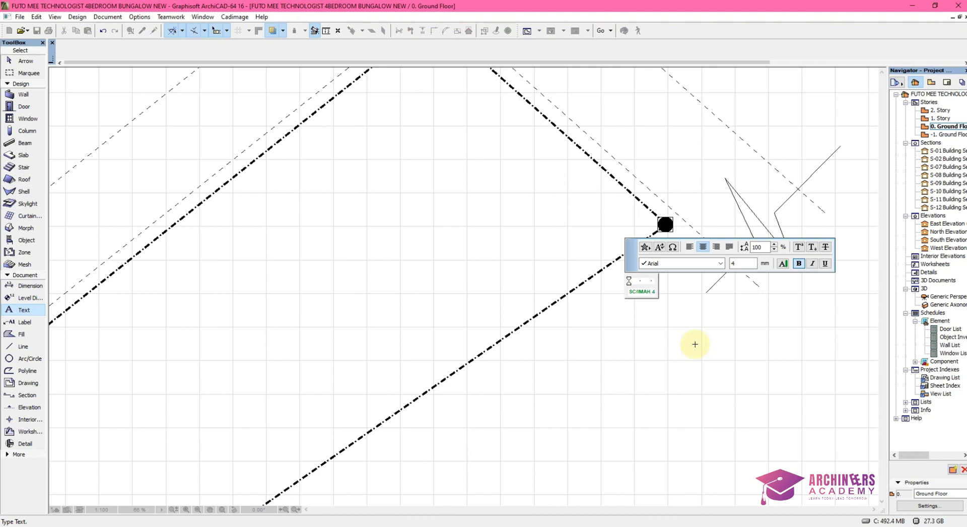
{"action": "type", "text": " 4772"}
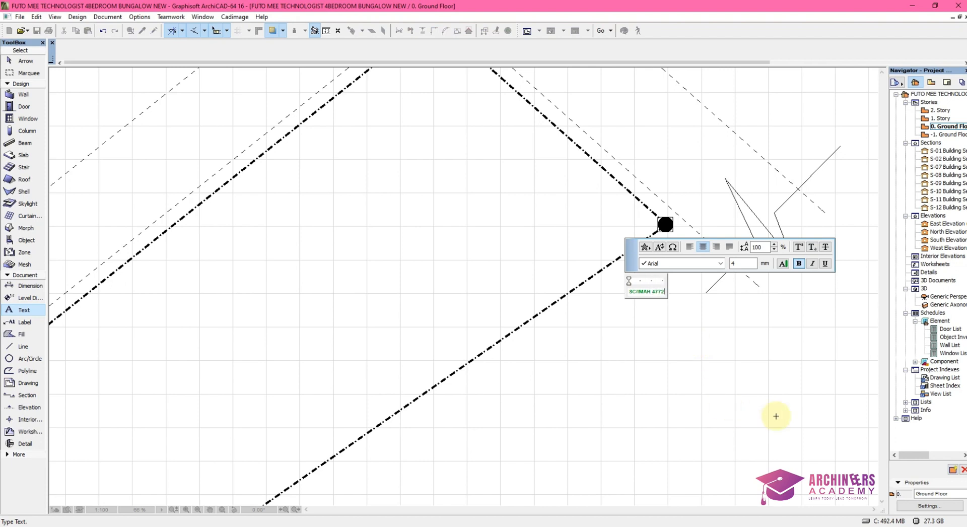
{"action": "left_click", "coordinate": [706, 347]}
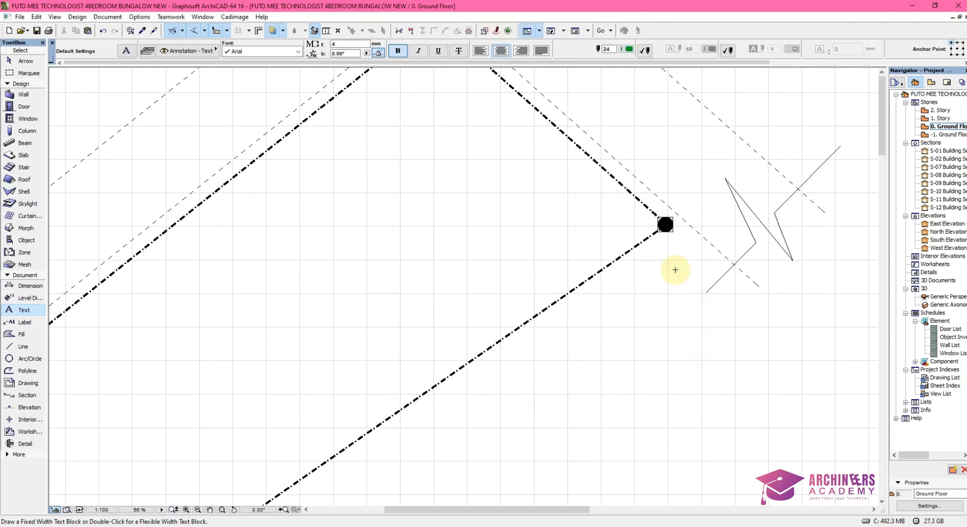
- Try again to place the text "SC/IMAH 4772" just below the east corner marker with the same text settings
{"action": "scroll", "coordinate": [561, 339], "scroll_direction": "down", "scroll_amount": 3}
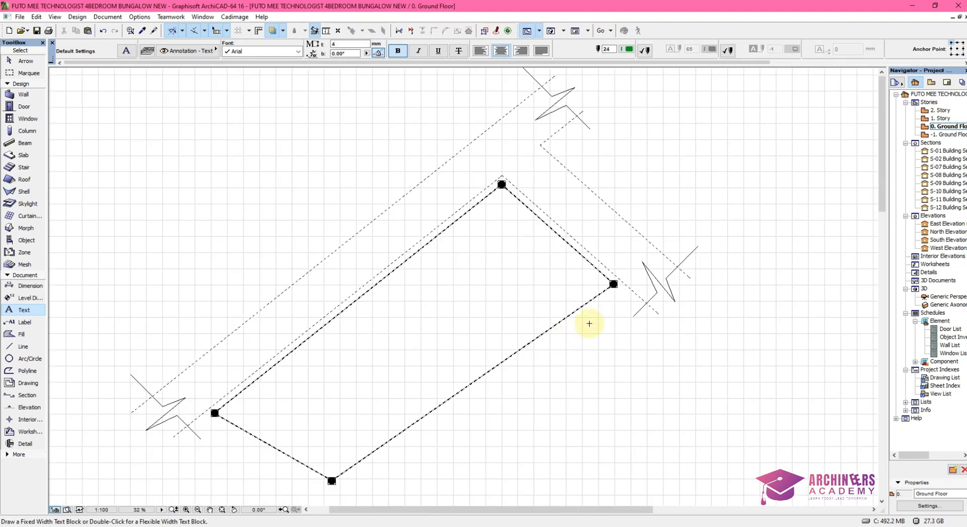
{"action": "scroll", "coordinate": [599, 317], "scroll_direction": "up", "scroll_amount": 2}
{"action": "scroll", "coordinate": [574, 326], "scroll_direction": "down", "scroll_amount": 2}
{"action": "scroll", "coordinate": [582, 319], "scroll_direction": "up", "scroll_amount": 2}
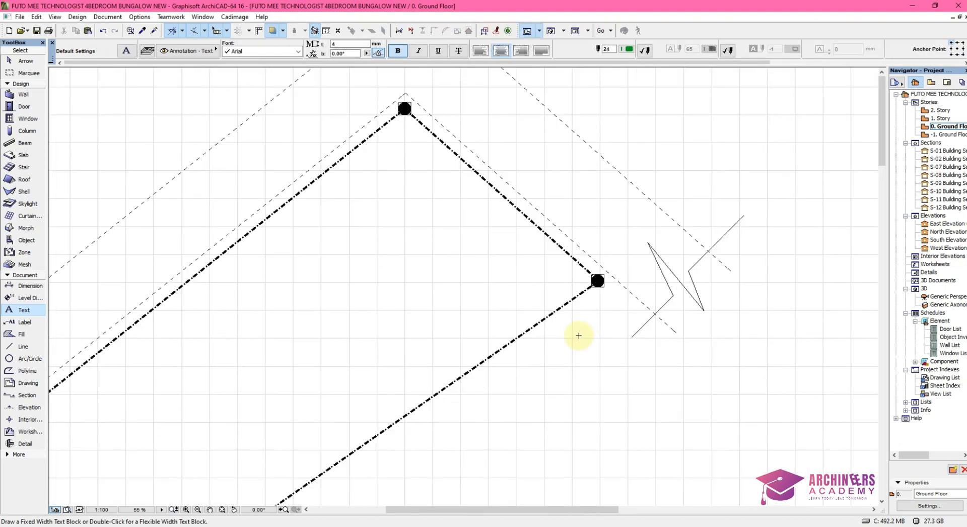
{"action": "left_click", "coordinate": [578, 334]}
{"action": "left_click", "coordinate": [579, 335]}
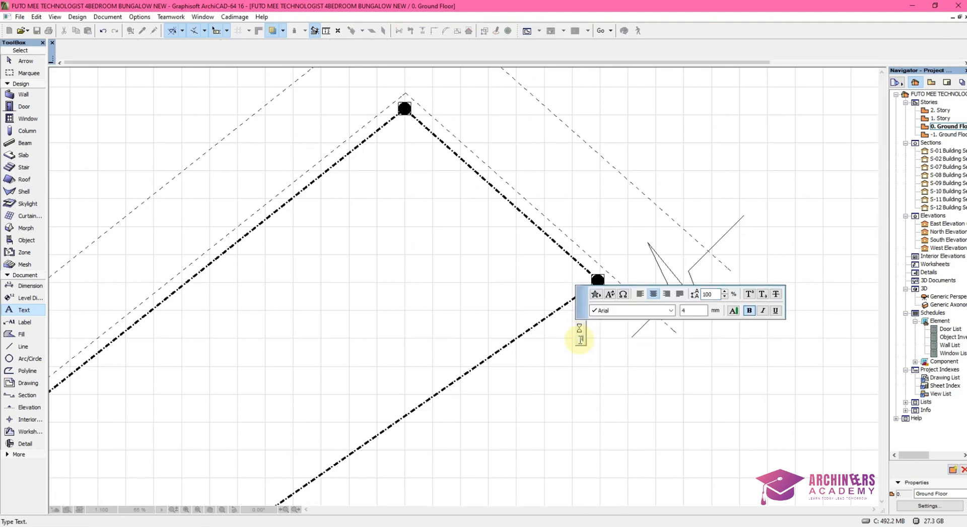
{"action": "type", "text": "SC"}
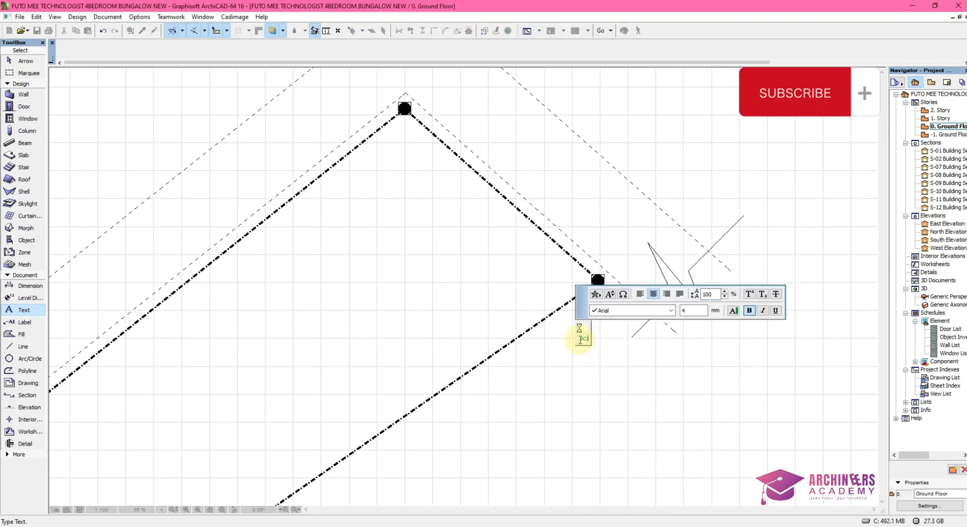
{"action": "type", "text": "/IMAH"}
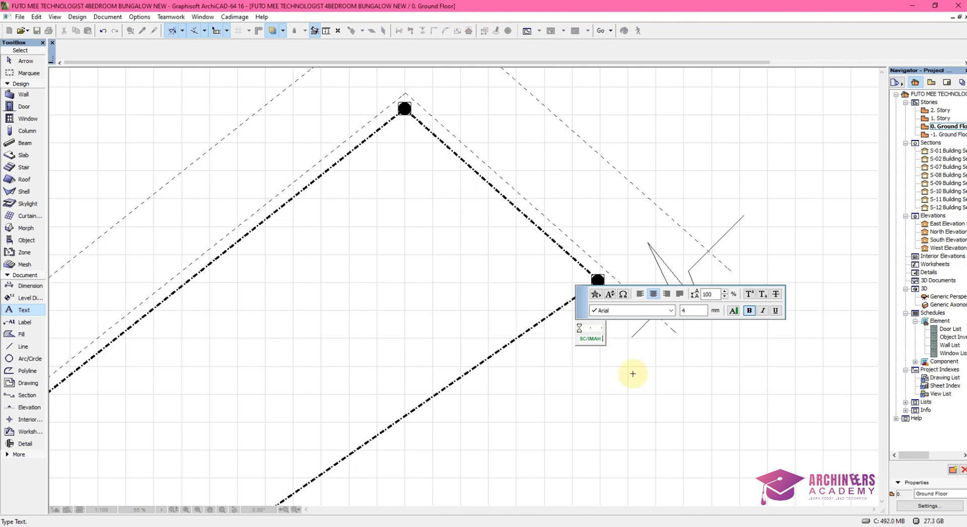
{"action": "type", "text": " 4772"}
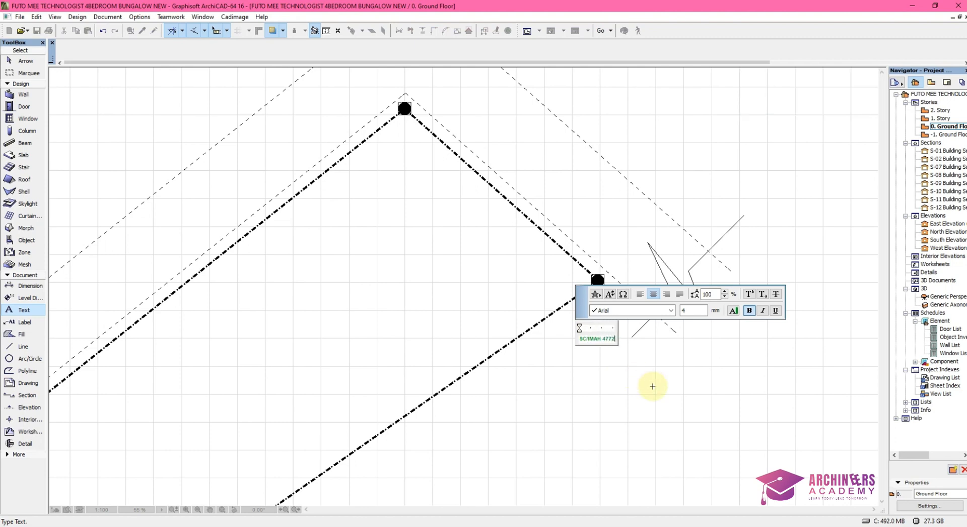
{"action": "left_click", "coordinate": [652, 385]}
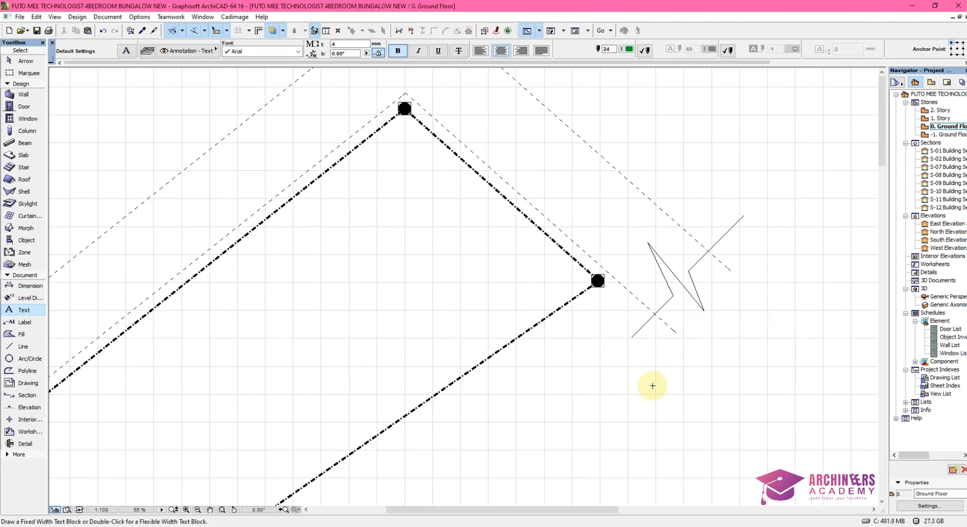
- Set the default text font to Bahnschrift SemiBold and the text height to 4000 mm
{"action": "scroll", "coordinate": [643, 367], "scroll_direction": "down", "scroll_amount": 4}
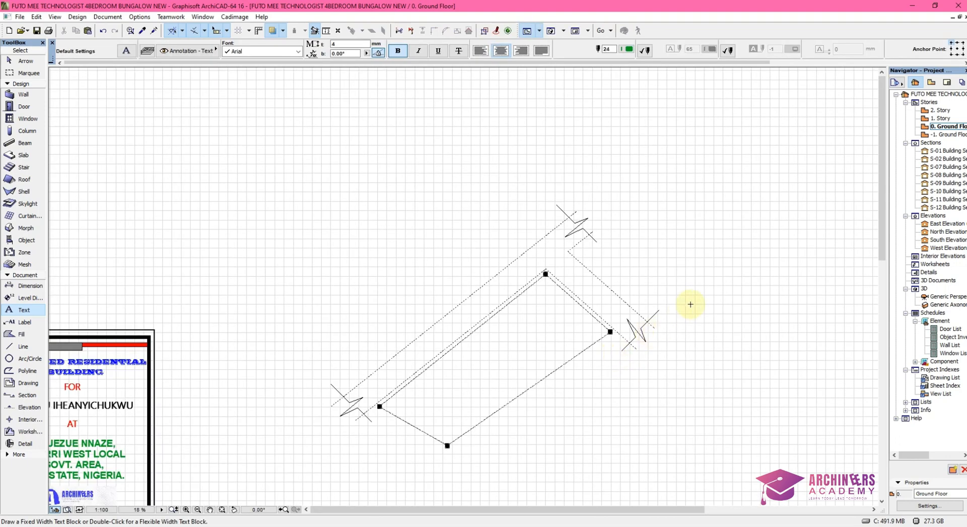
{"action": "scroll", "coordinate": [690, 304], "scroll_direction": "up", "scroll_amount": 2}
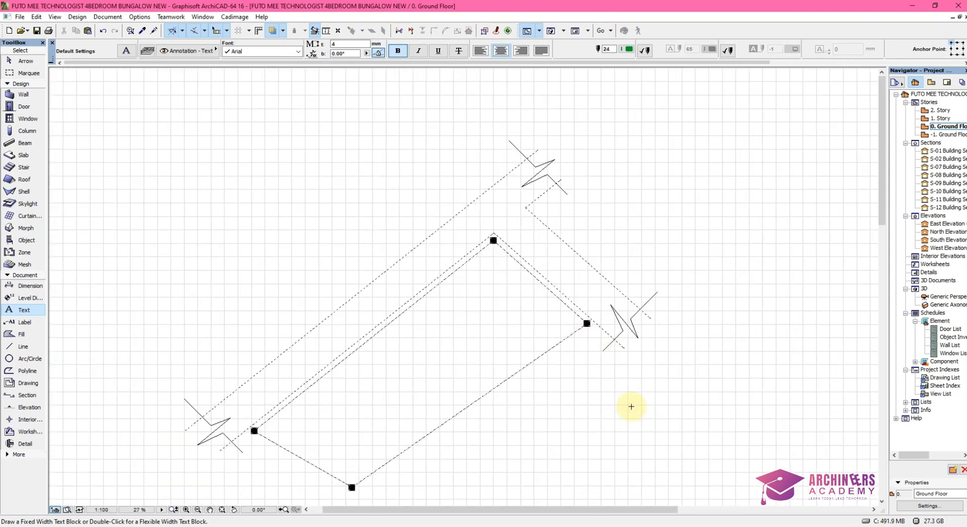
{"action": "scroll", "coordinate": [631, 406], "scroll_direction": "up", "scroll_amount": 2}
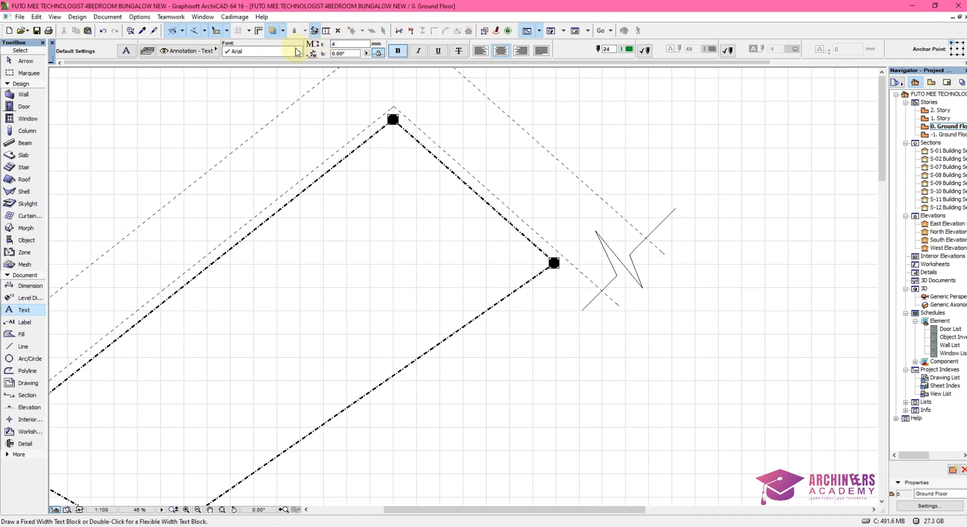
{"action": "left_click", "coordinate": [278, 54]}
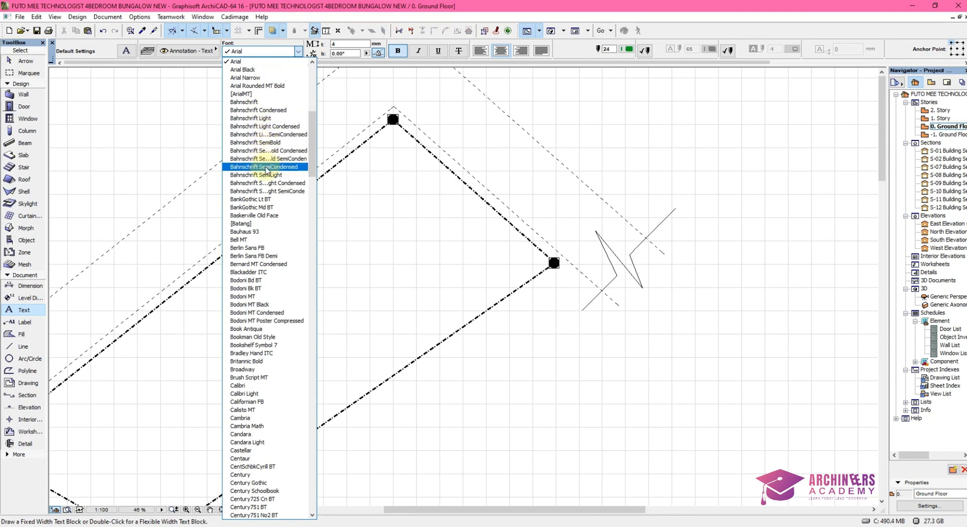
{"action": "left_click", "coordinate": [289, 143]}
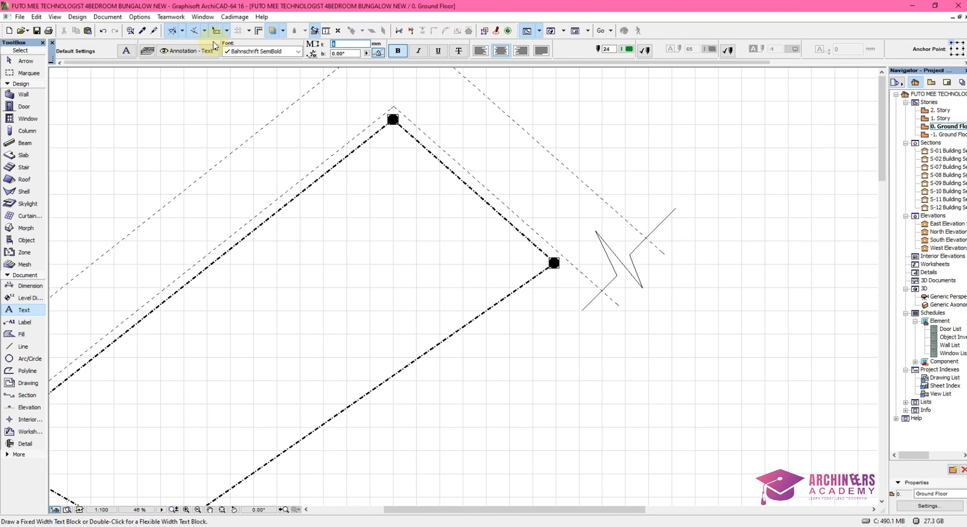
{"action": "type", "text": "4000"}
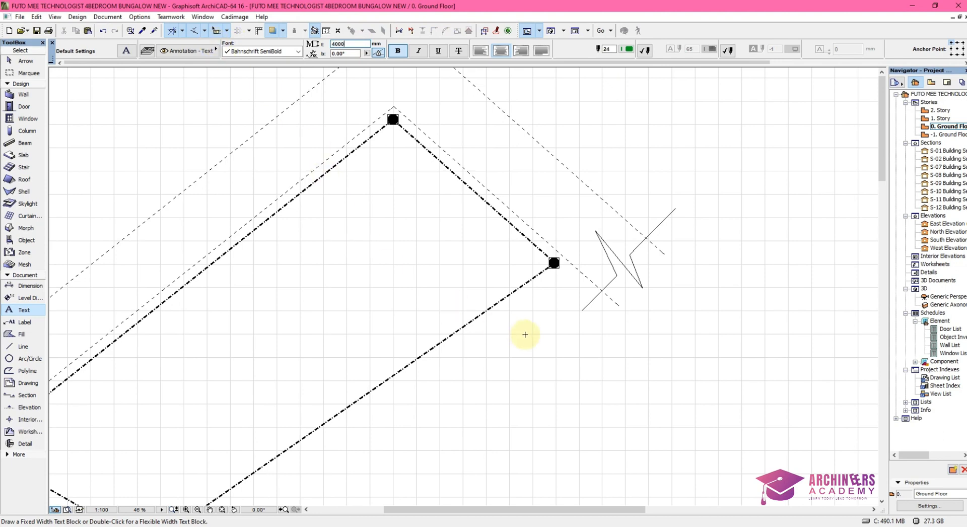
- Place the text "SC/IMAH 4772" just below the east corner marker
{"action": "left_click", "coordinate": [553, 327]}
{"action": "left_click", "coordinate": [554, 327]}
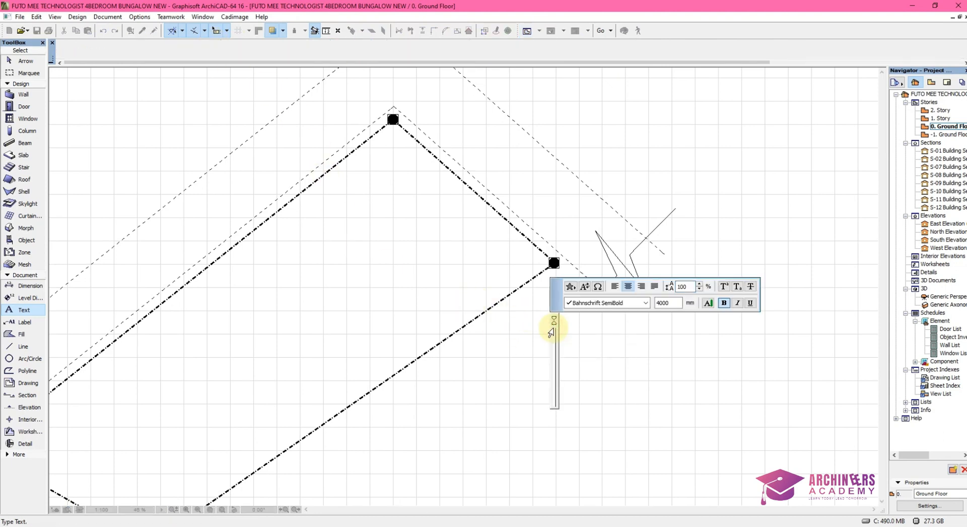
{"action": "type", "text": "S"}
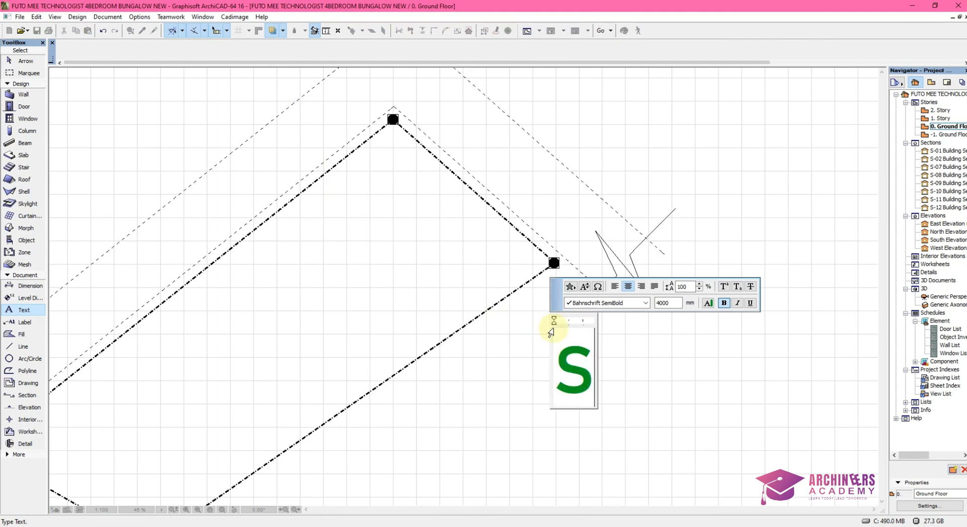
{"action": "type", "text": "C/IM"}
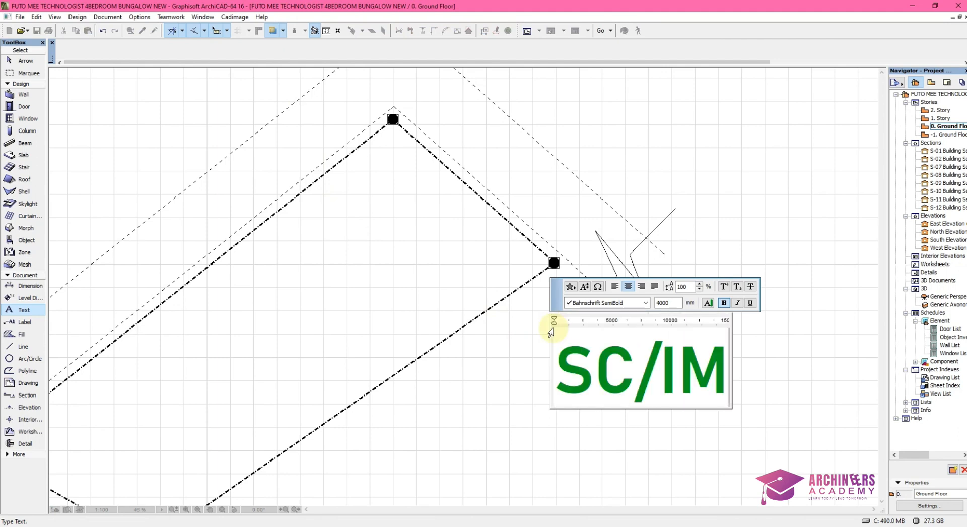
{"action": "type", "text": "AH"}
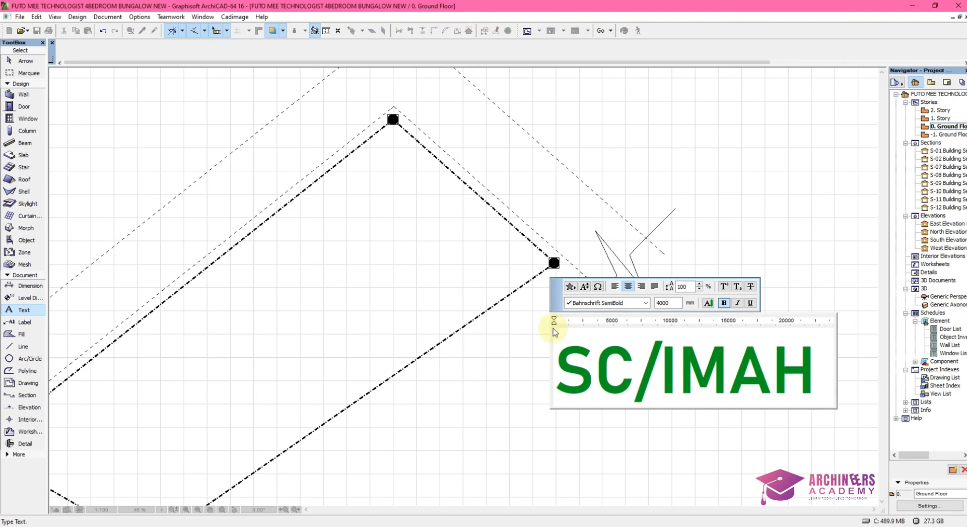
{"action": "type", "text": " 477S"}
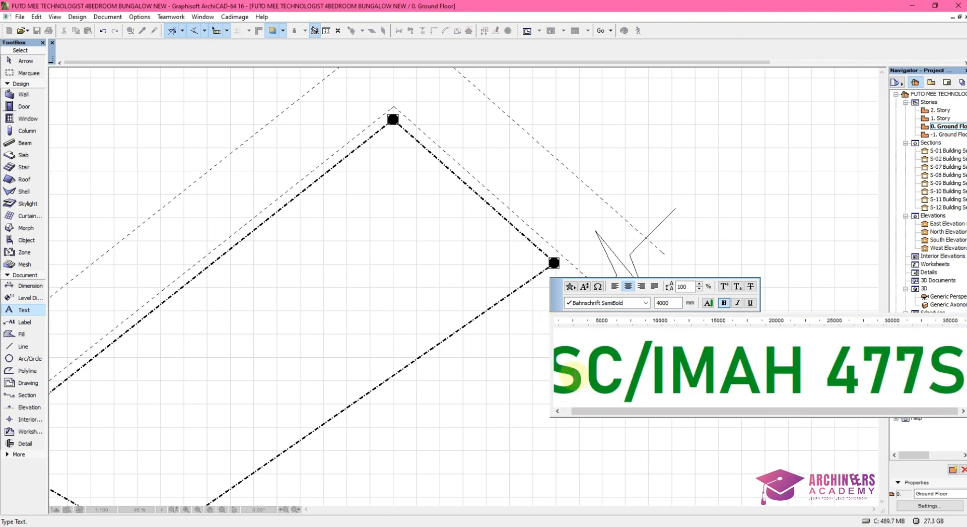
{"action": "key", "text": "BackSpace"}
{"action": "type", "text": "2"}
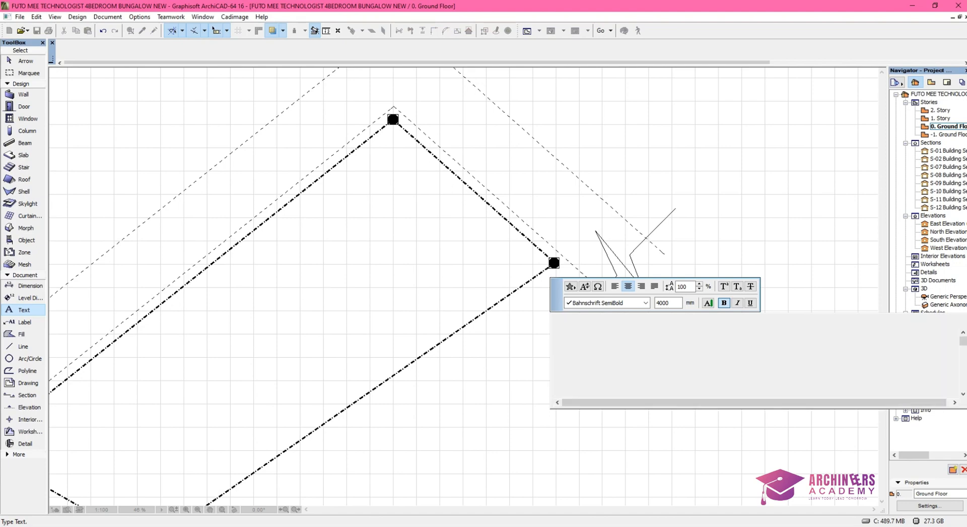
{"action": "left_click", "coordinate": [530, 382]}
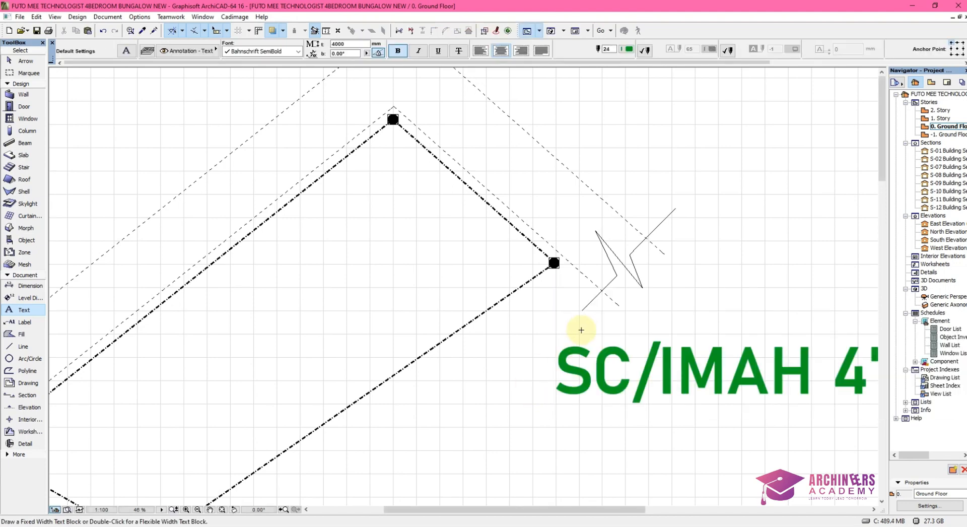
- Set the text height of the "SC/IMAH 4772" label to 400 mm
{"action": "scroll", "coordinate": [568, 330], "scroll_direction": "down", "scroll_amount": 3}
{"action": "left_click_drag", "start_coordinate": [819, 318], "coordinate": [662, 409]}
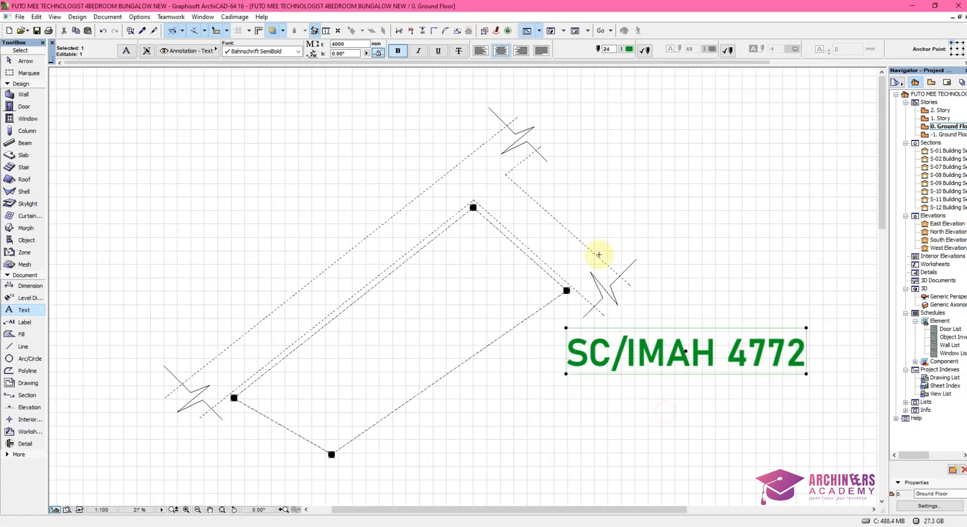
{"action": "left_click", "coordinate": [351, 44]}
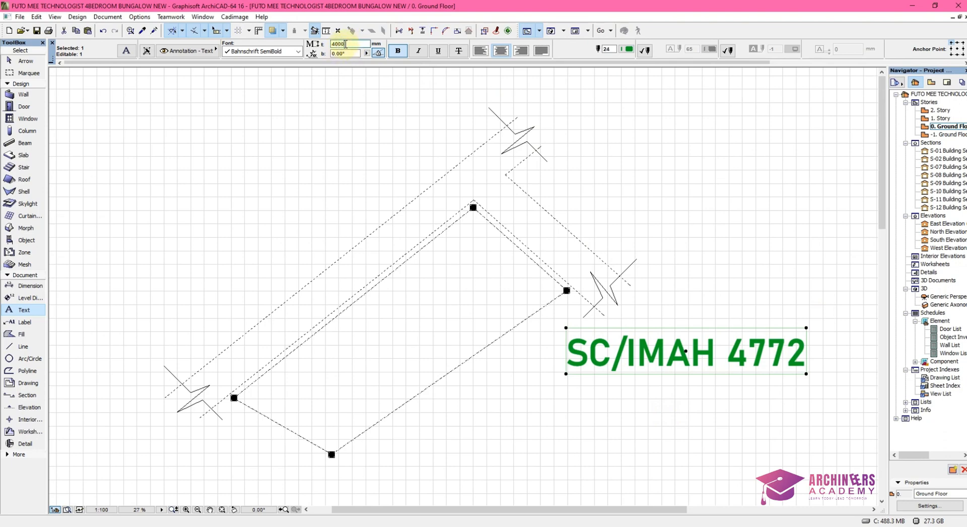
{"action": "key", "text": "BackSpace"}
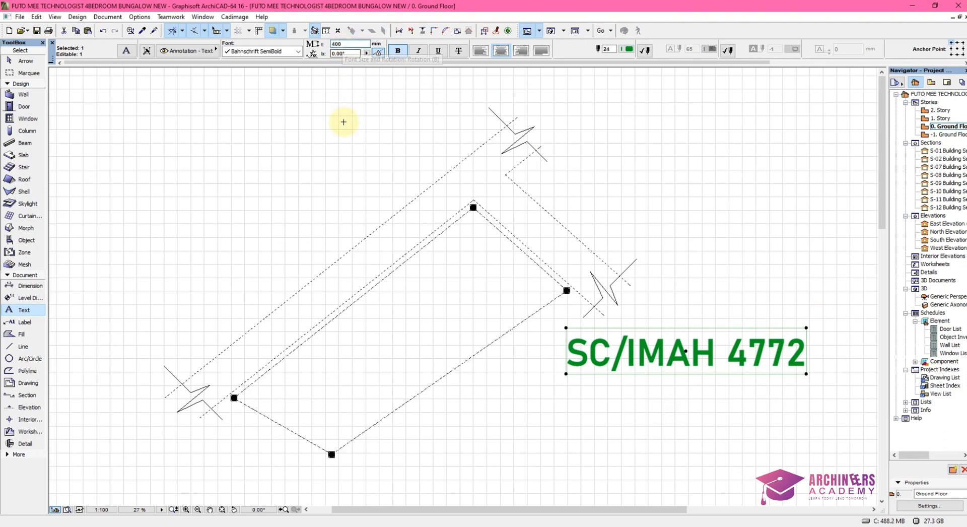
{"action": "key", "text": "Escape"}
{"action": "scroll", "coordinate": [647, 326], "scroll_direction": "up", "scroll_amount": 6}
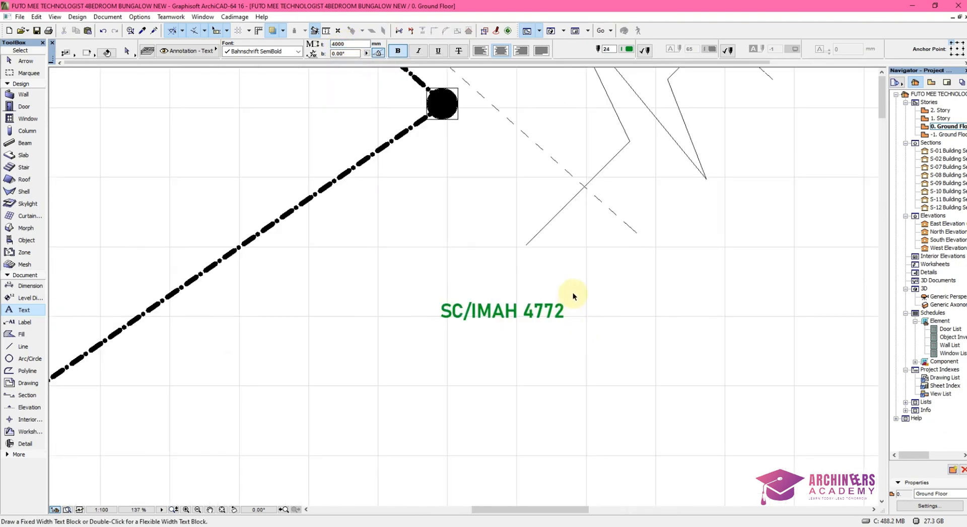
- Resize the "SC/IMAH 4772" label graphically from its start point to a text height of about 728 mm
{"action": "left_click_drag", "start_coordinate": [572, 291], "coordinate": [434, 402]}
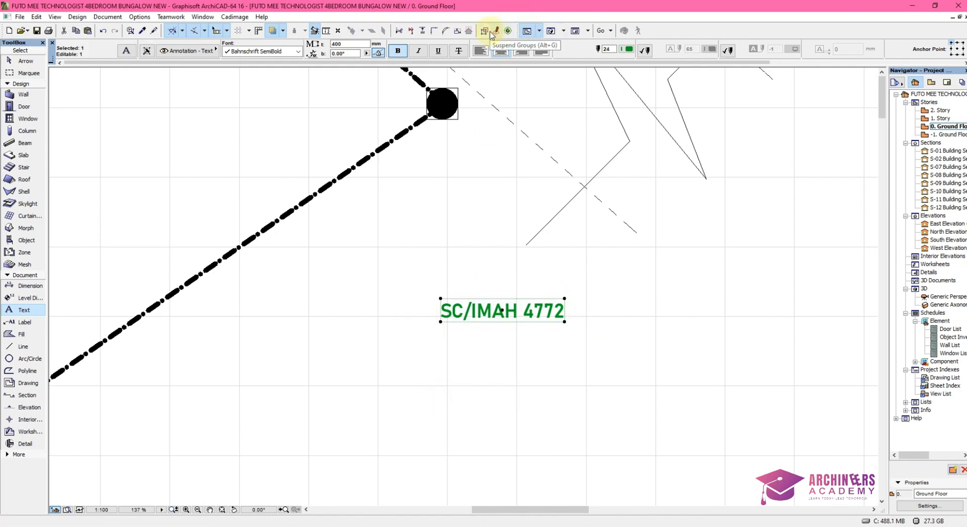
{"action": "left_click", "coordinate": [457, 32]}
{"action": "left_click", "coordinate": [508, 272]}
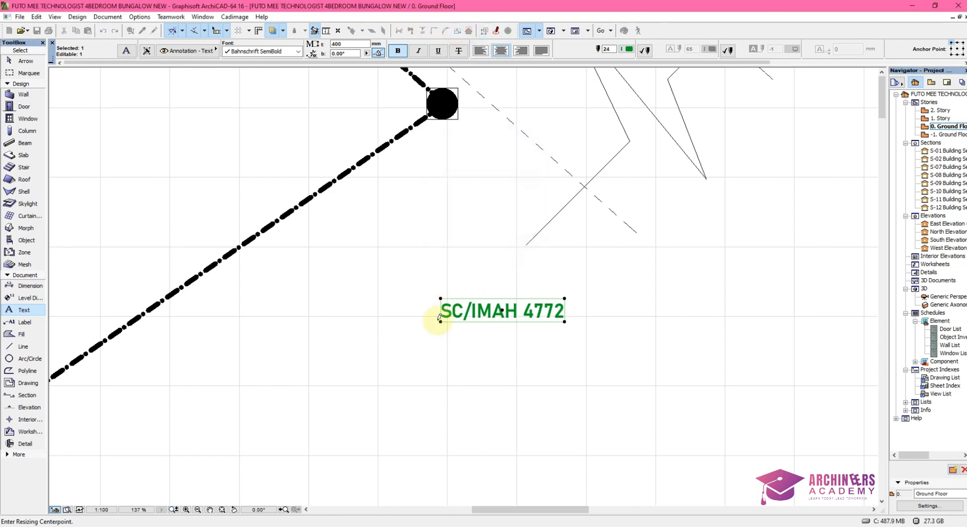
{"action": "left_click", "coordinate": [445, 316]}
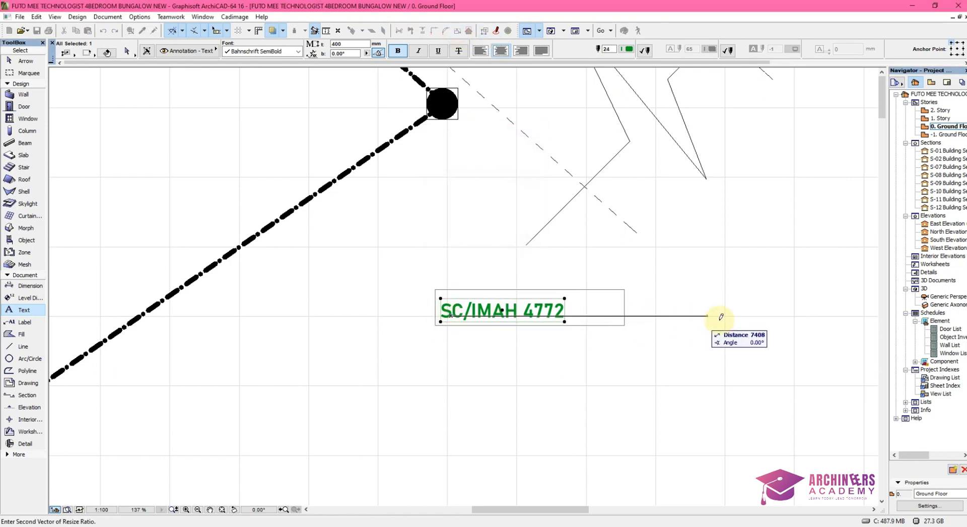
{"action": "left_click", "coordinate": [757, 320]}
{"action": "scroll", "coordinate": [579, 263], "scroll_direction": "down", "scroll_amount": 5}
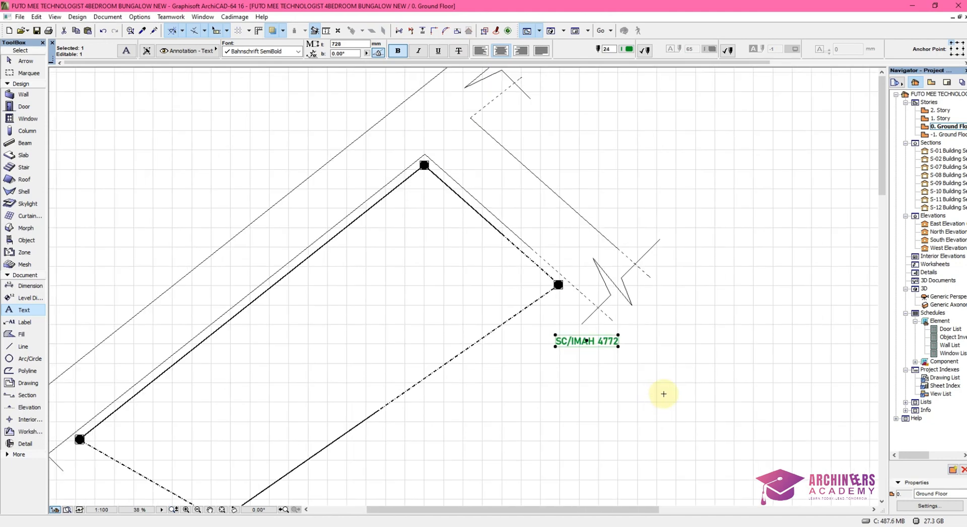
{"action": "scroll", "coordinate": [630, 361], "scroll_direction": "down", "scroll_amount": 2}
{"action": "scroll", "coordinate": [615, 356], "scroll_direction": "up", "scroll_amount": 4}
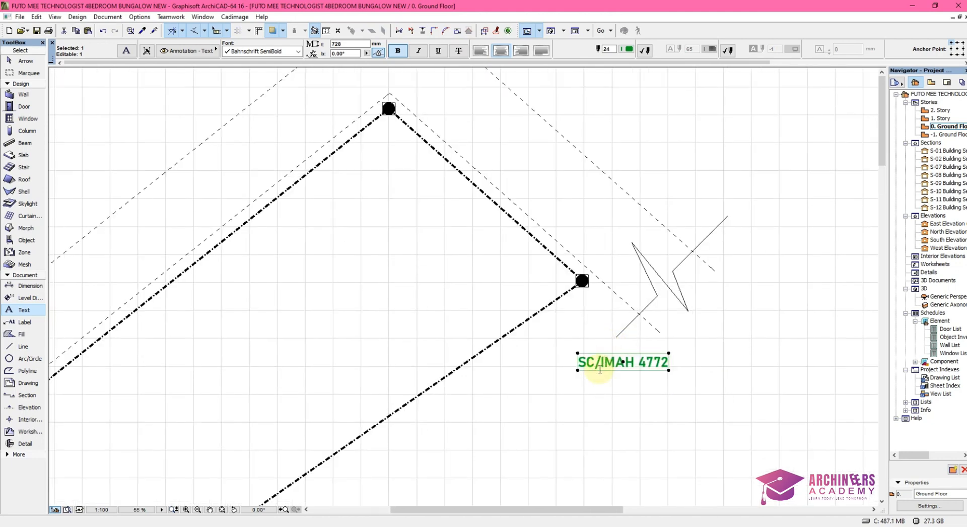
- Move the "SC/IMAH 4772" label up against the east corner marker and set its pen to black pen 21
{"action": "left_click", "coordinate": [583, 355]}
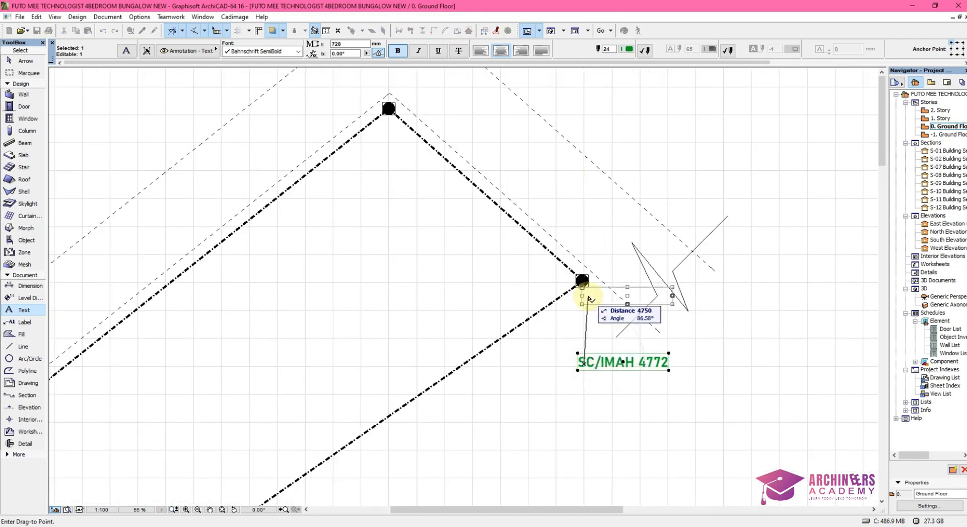
{"action": "left_click", "coordinate": [588, 297]}
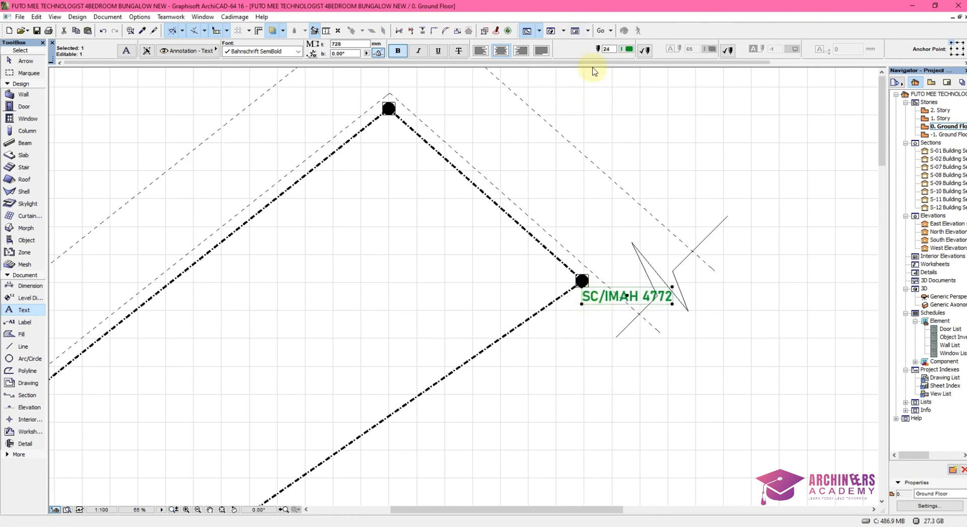
{"action": "left_click", "coordinate": [627, 49]}
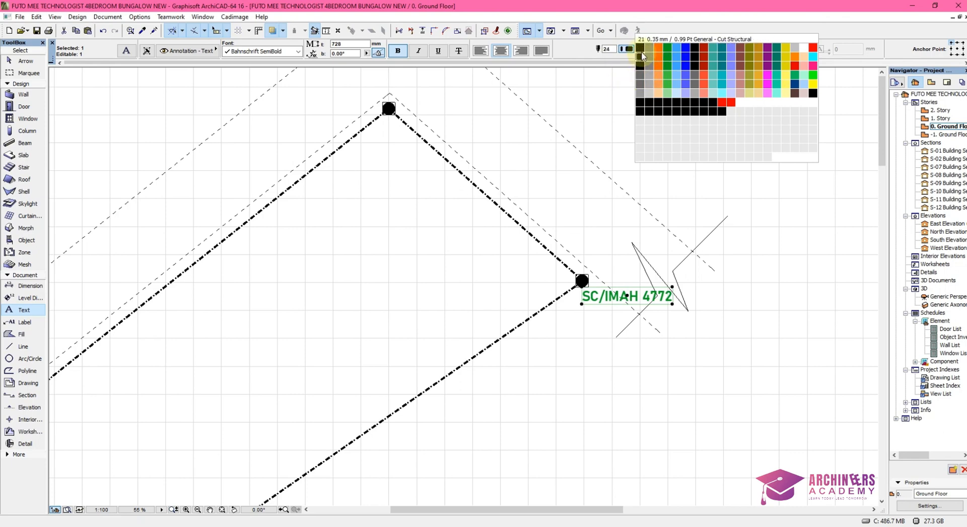
{"action": "left_click", "coordinate": [640, 55]}
- Try to rotate the "SC/IMAH 4772" label clockwise about a point near the start of its text
{"action": "scroll", "coordinate": [608, 301], "scroll_direction": "up", "scroll_amount": 3}
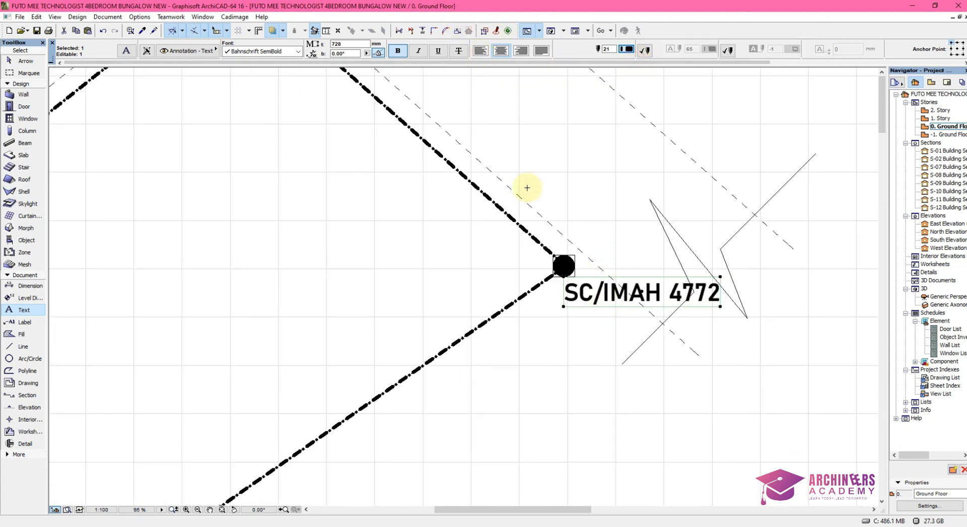
{"action": "key", "text": "ctrl+e"}
{"action": "left_click", "coordinate": [582, 292]}
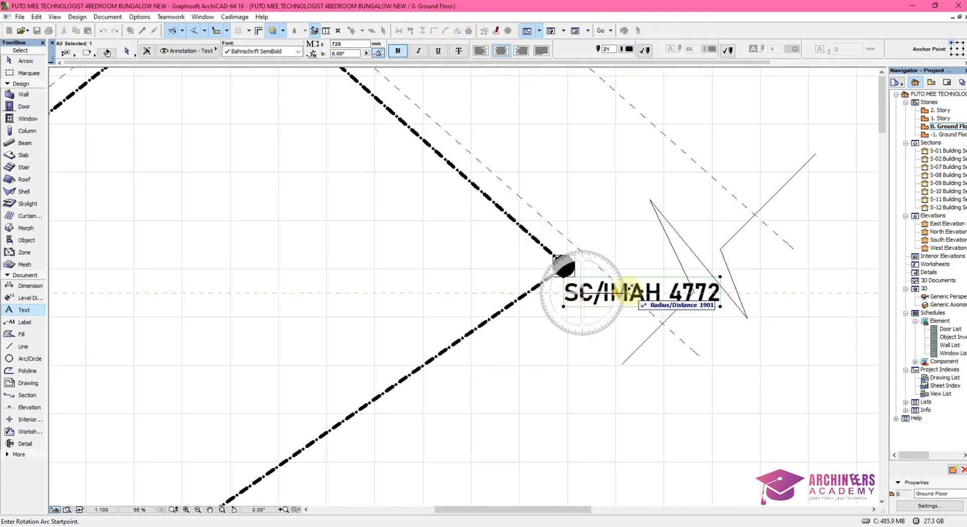
{"action": "left_click", "coordinate": [628, 293]}
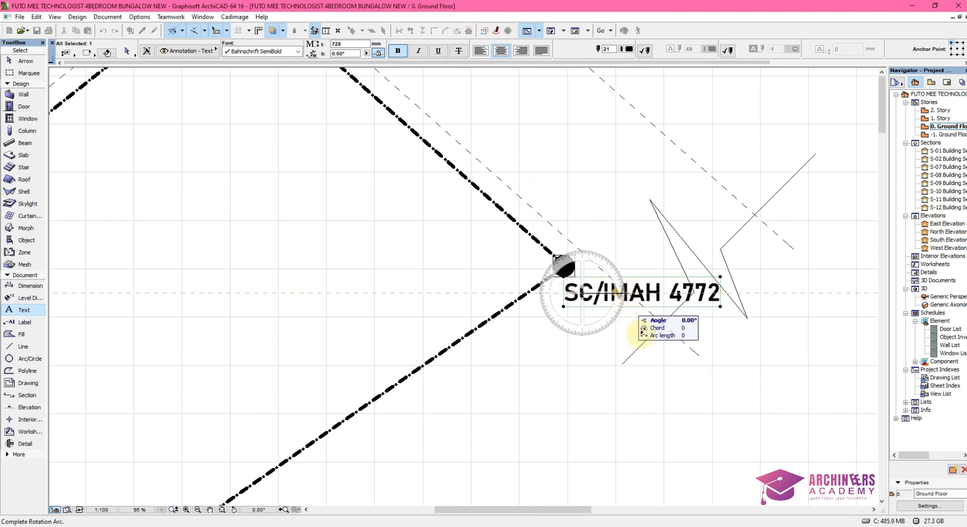
{"action": "left_click", "coordinate": [656, 352]}
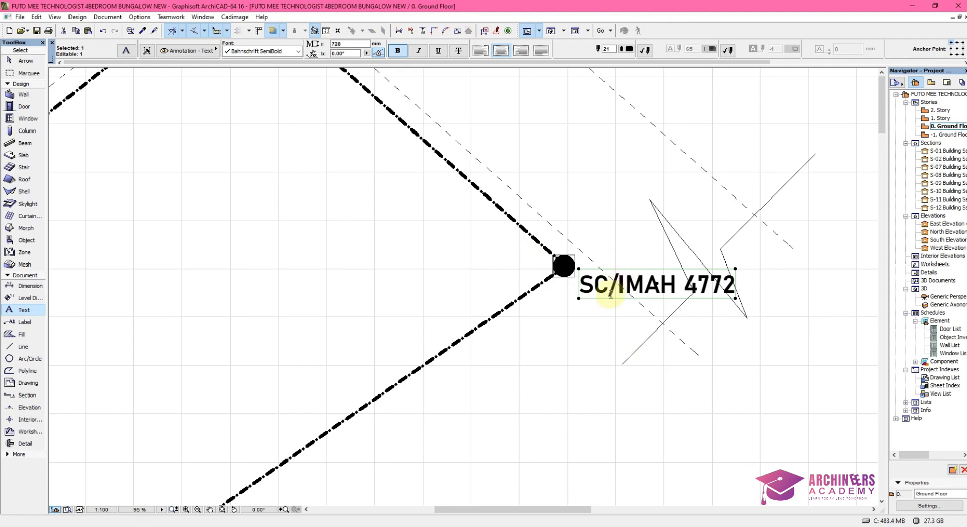
- Try again to rotate the label clockwise, with the pivot just below the east corner marker
{"action": "key", "text": "ctrl+e"}
{"action": "left_click", "coordinate": [568, 280]}
{"action": "left_click", "coordinate": [674, 276]}
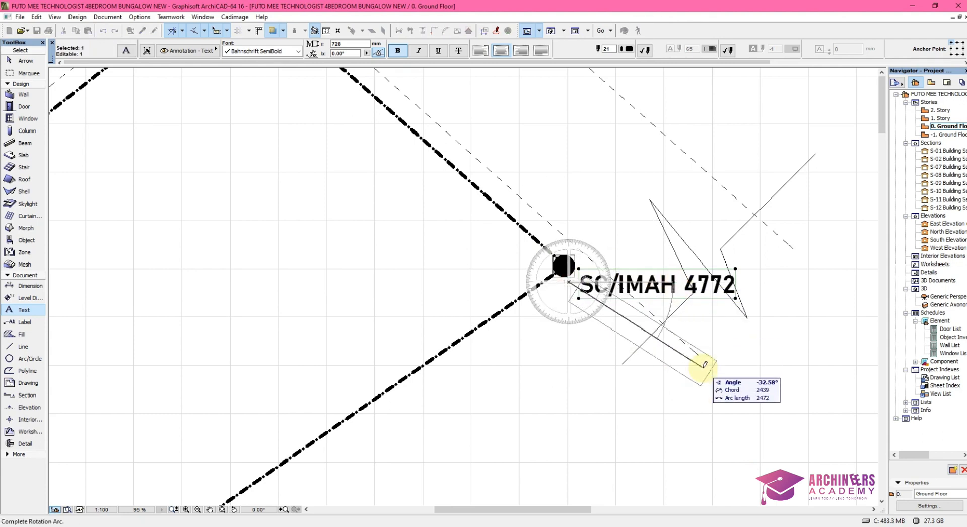
{"action": "left_click", "coordinate": [709, 393]}
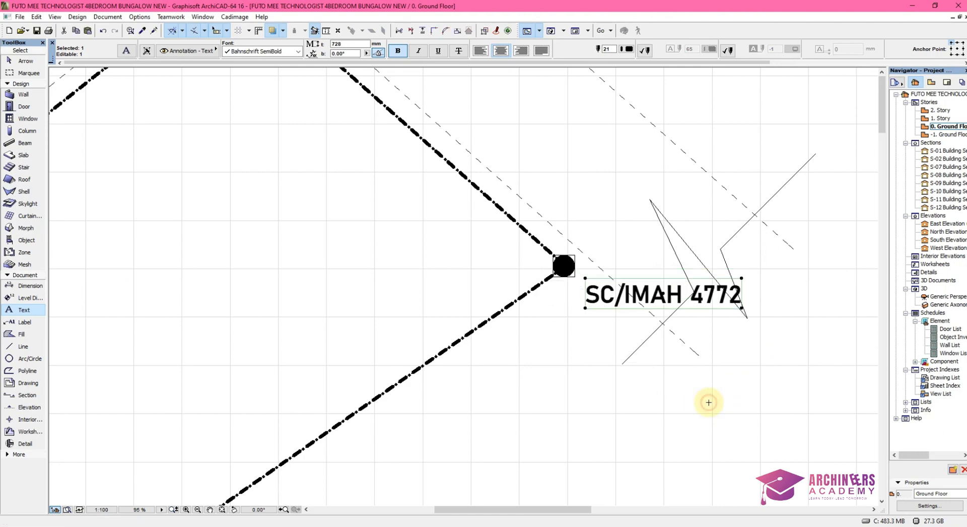
- Turn off the label's fixed text angle and rotate the label clockwise about a point within its text
{"action": "scroll", "coordinate": [540, 243], "scroll_direction": "down", "scroll_amount": 1}
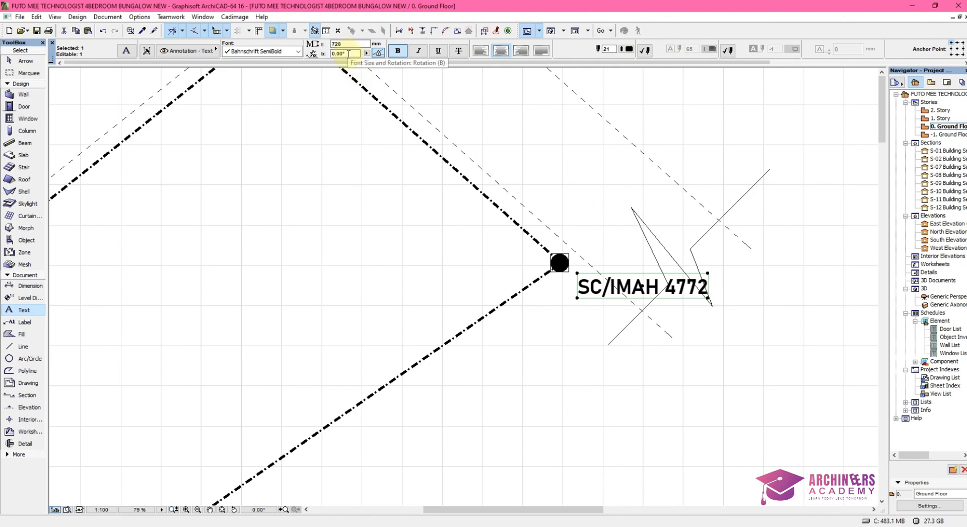
{"action": "left_click", "coordinate": [378, 52]}
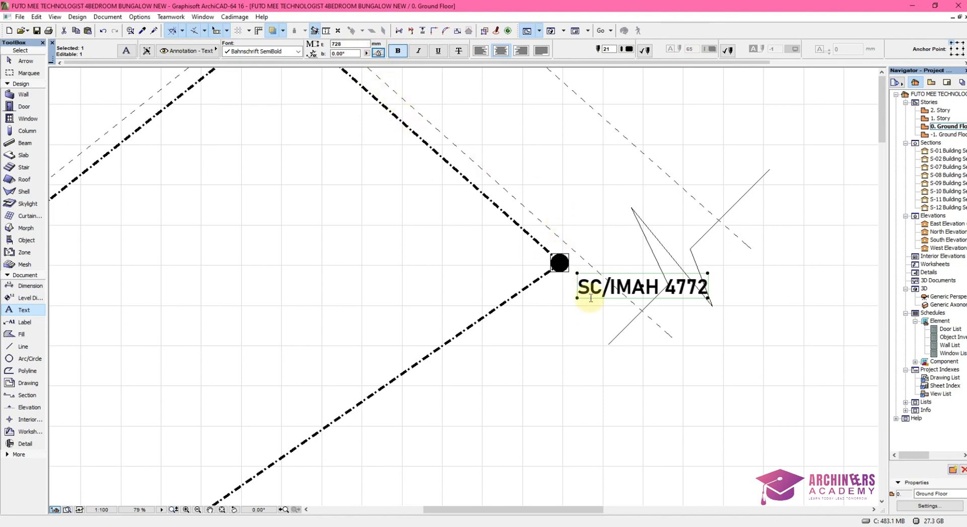
{"action": "key", "text": "ctrl+e"}
{"action": "left_click", "coordinate": [605, 287]}
{"action": "left_click", "coordinate": [657, 287]}
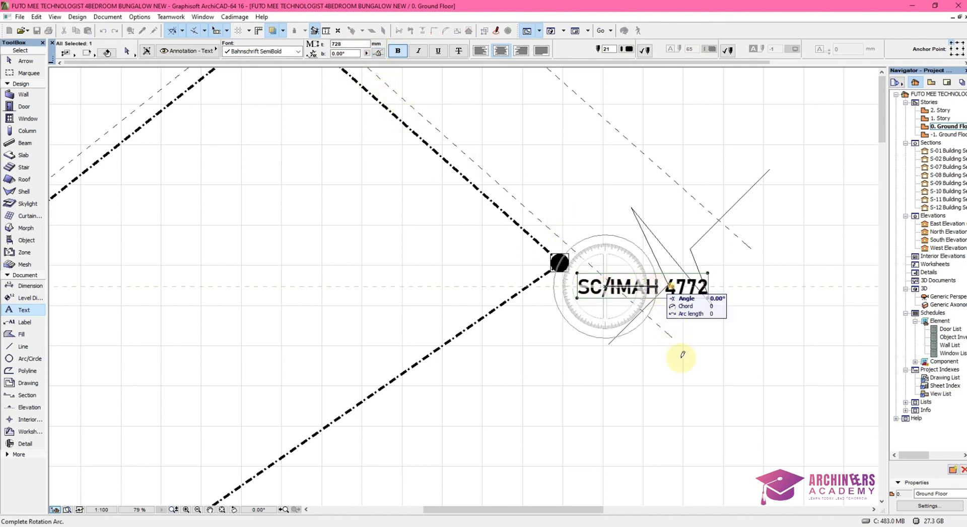
- Rotate the SC/IMAH 4772 label to 315° and move it against the plot's right corner beacon
{"action": "left_click", "coordinate": [701, 382]}
{"action": "key", "text": "ctrl+d"}
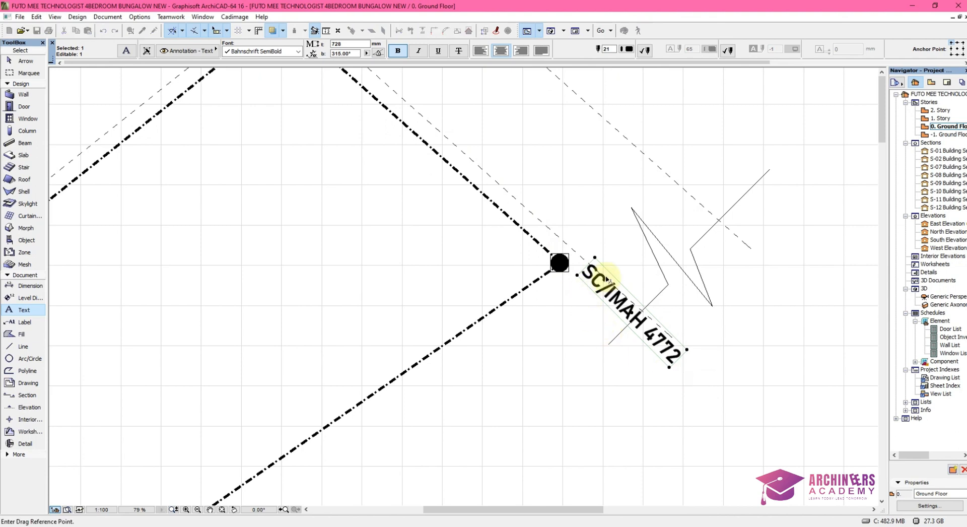
{"action": "left_click", "coordinate": [607, 278]}
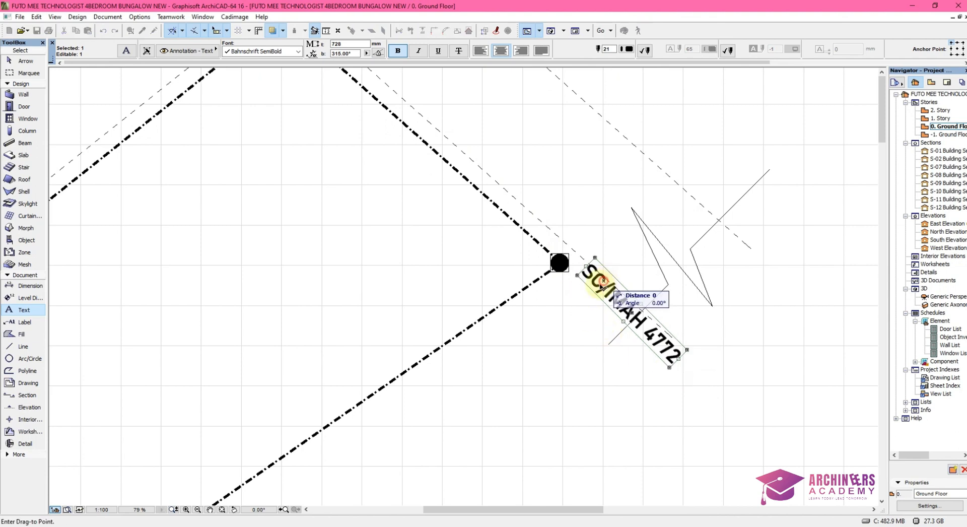
{"action": "left_click", "coordinate": [578, 292]}
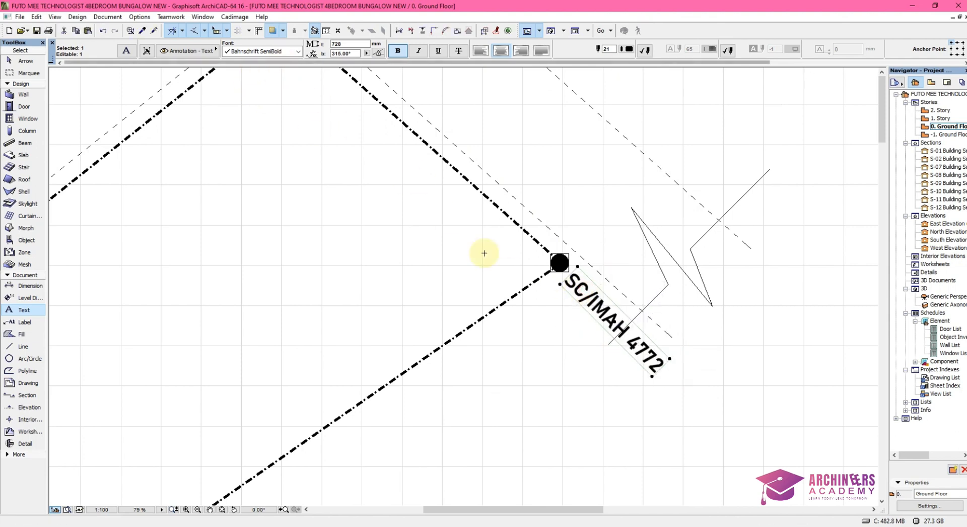
- Move the zigzag break line near the SC/IMAH 4772 label farther out, clear of the text
{"action": "scroll", "coordinate": [750, 244], "scroll_direction": "down", "scroll_amount": 3}
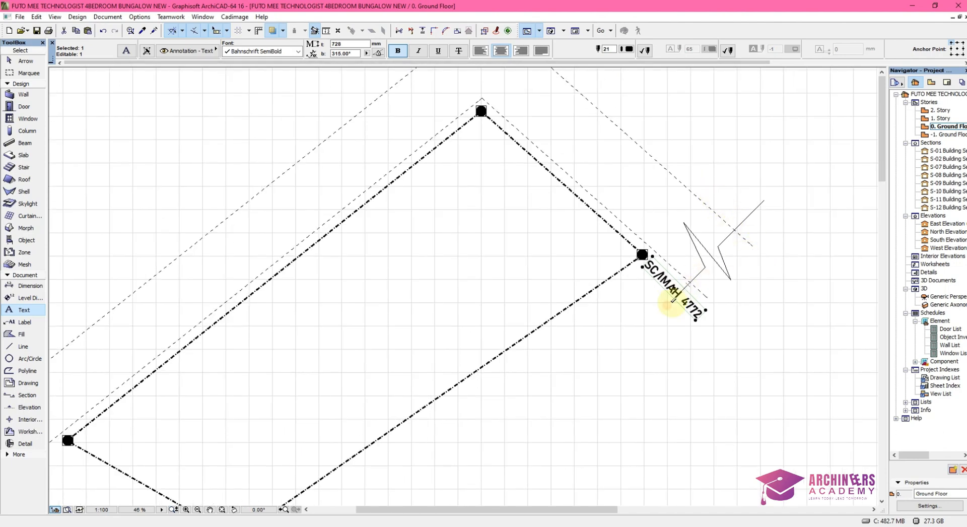
{"action": "scroll", "coordinate": [673, 299], "scroll_direction": "up", "scroll_amount": 2}
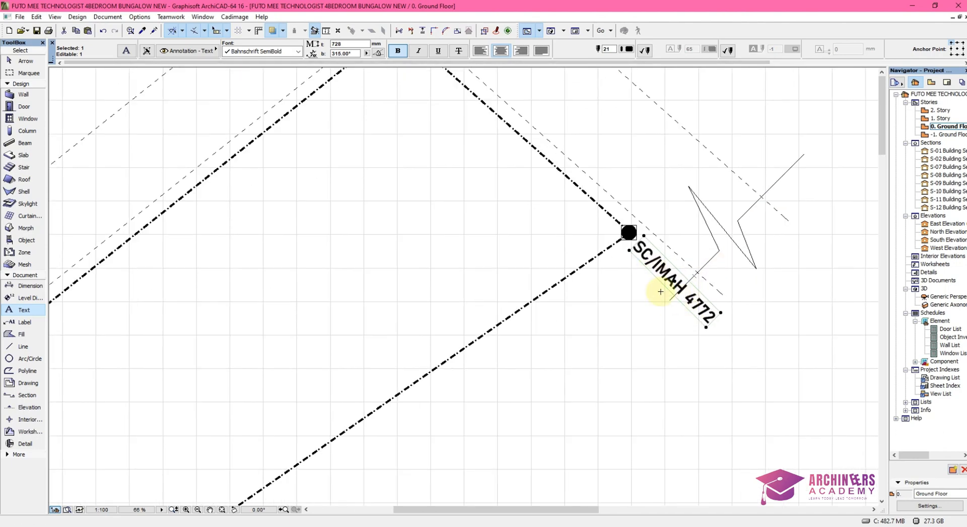
{"action": "left_click", "coordinate": [660, 321]}
{"action": "left_click", "coordinate": [748, 228], "text": "shift"}
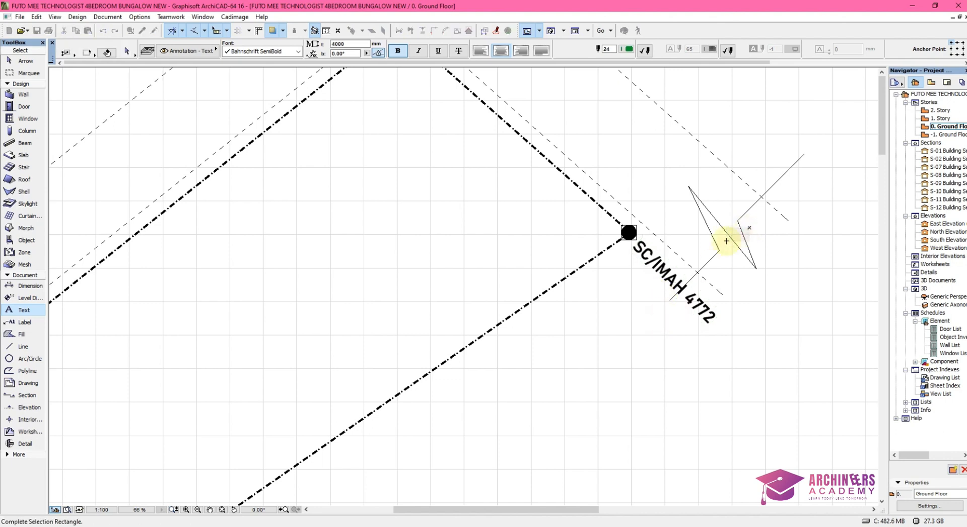
{"action": "left_click", "coordinate": [703, 258]}
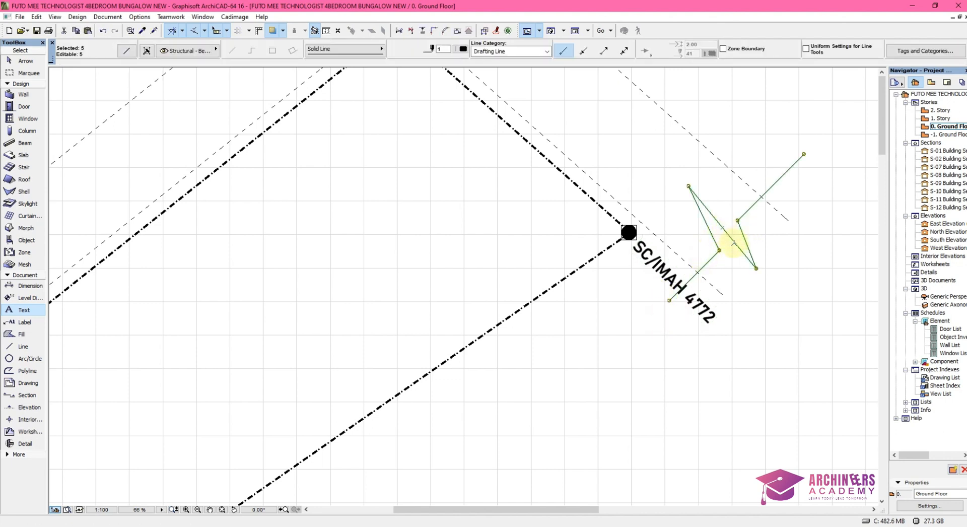
{"action": "left_click_drag", "start_coordinate": [734, 242], "coordinate": [779, 294]}
{"action": "key", "text": "Escape"}
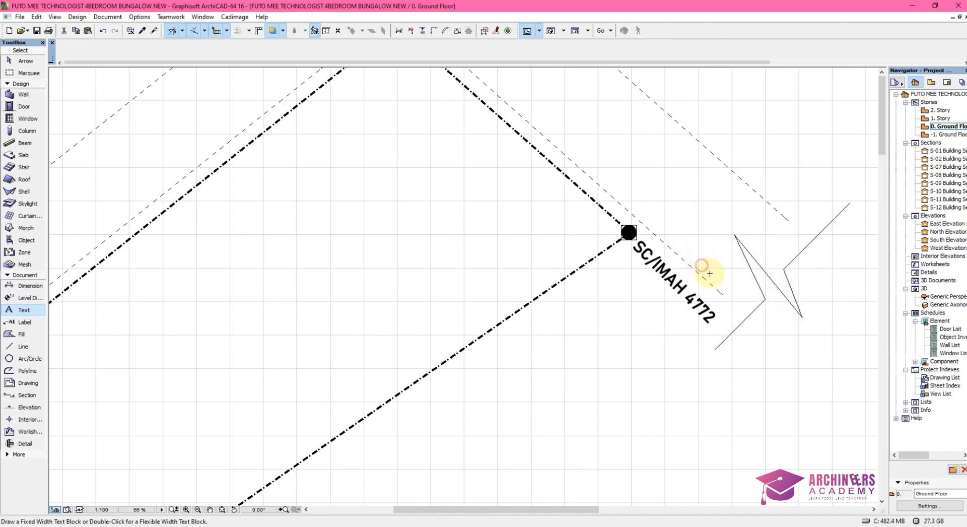
- Stretch the ends of the two dashed road lines outward past the relocated break line
{"action": "left_click", "coordinate": [717, 290]}
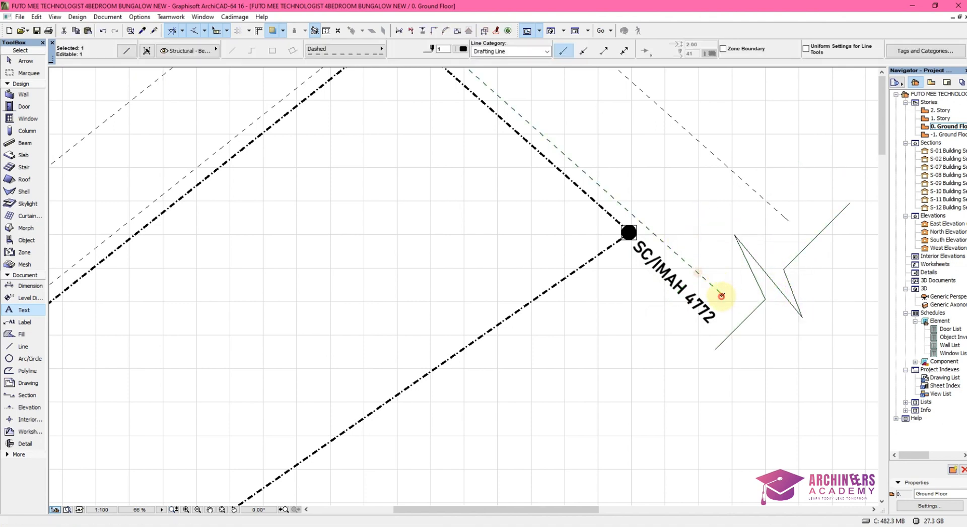
{"action": "left_click_drag", "start_coordinate": [721, 295], "coordinate": [764, 332]}
{"action": "left_click", "coordinate": [779, 211], "text": "shift"}
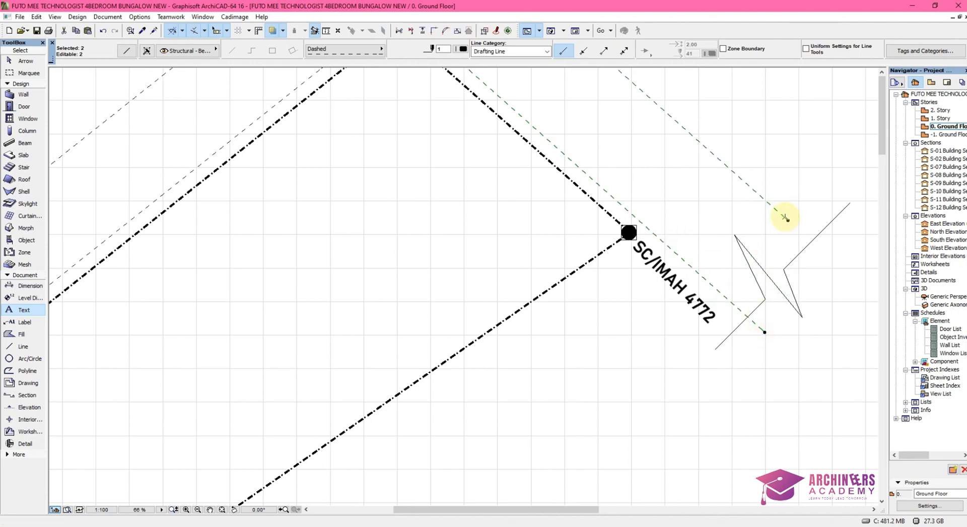
{"action": "left_click", "coordinate": [788, 219]}
{"action": "left_click", "coordinate": [849, 275]}
- Copy the SC/IMAH 4772 label to the plot's lowest corner beacon
{"action": "left_click", "coordinate": [608, 354]}
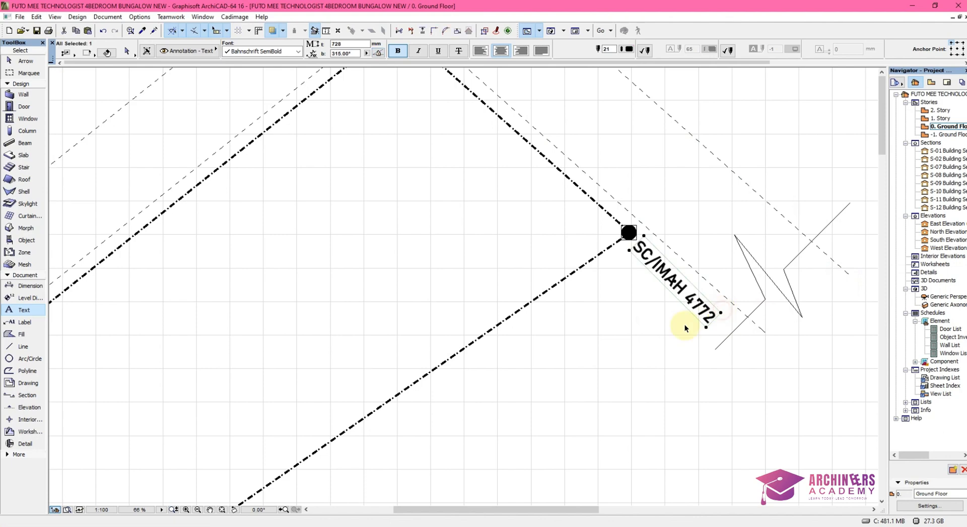
{"action": "left_click", "coordinate": [647, 257], "text": "shift"}
{"action": "key", "text": "ctrl+shift+d"}
{"action": "left_click", "coordinate": [648, 257]}
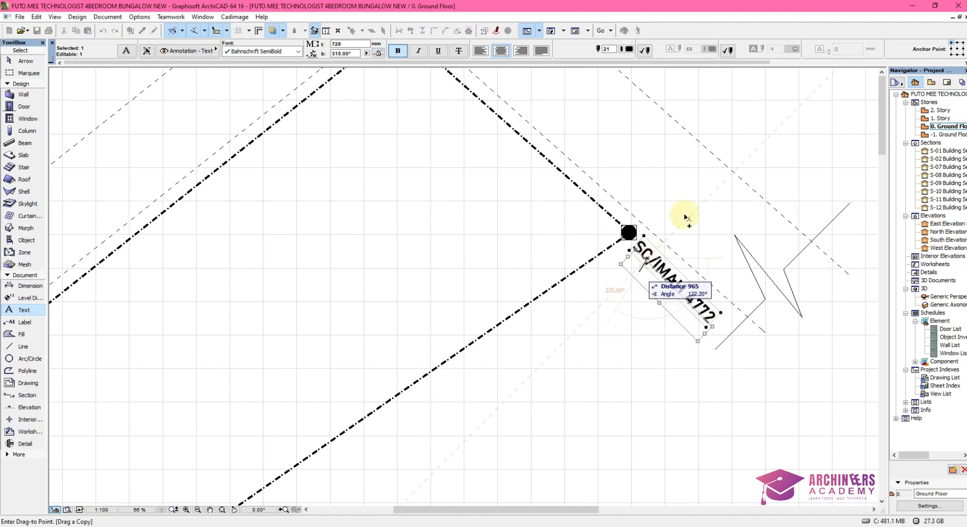
{"action": "scroll", "coordinate": [685, 214], "scroll_direction": "down", "scroll_amount": 6}
{"action": "scroll", "coordinate": [490, 359], "scroll_direction": "up", "scroll_amount": 3}
{"action": "scroll", "coordinate": [465, 375], "scroll_direction": "up", "scroll_amount": 3}
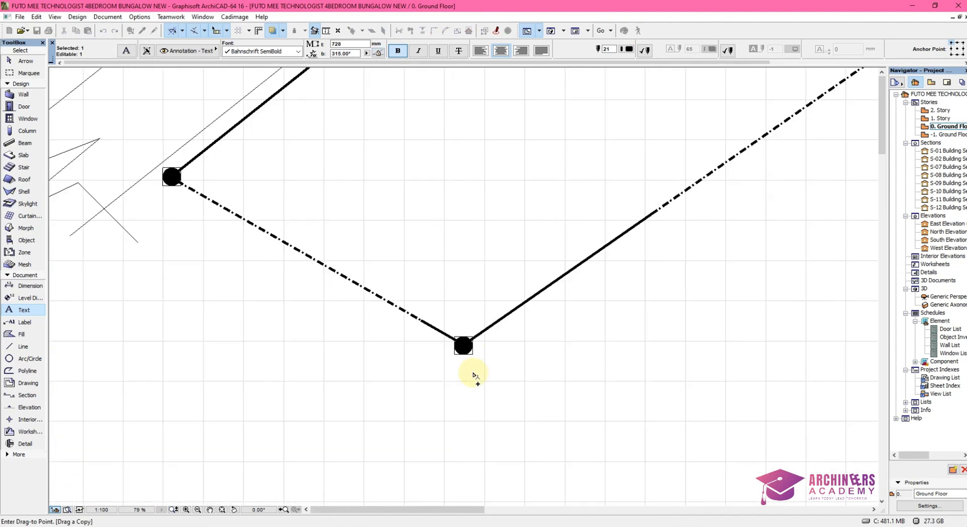
{"action": "left_click", "coordinate": [477, 375]}
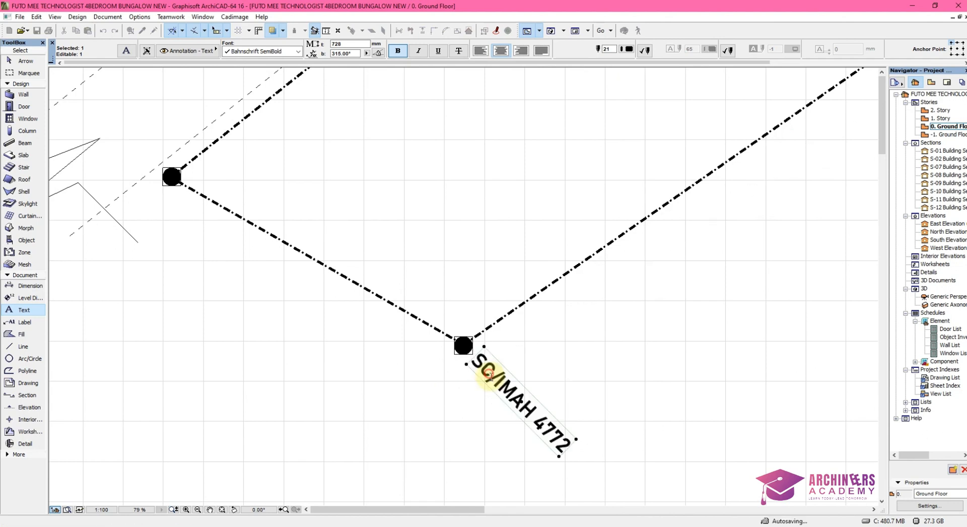
- Change the copied label at the lowest corner beacon to SC/IMAH 4773
{"action": "left_click", "coordinate": [561, 450]}
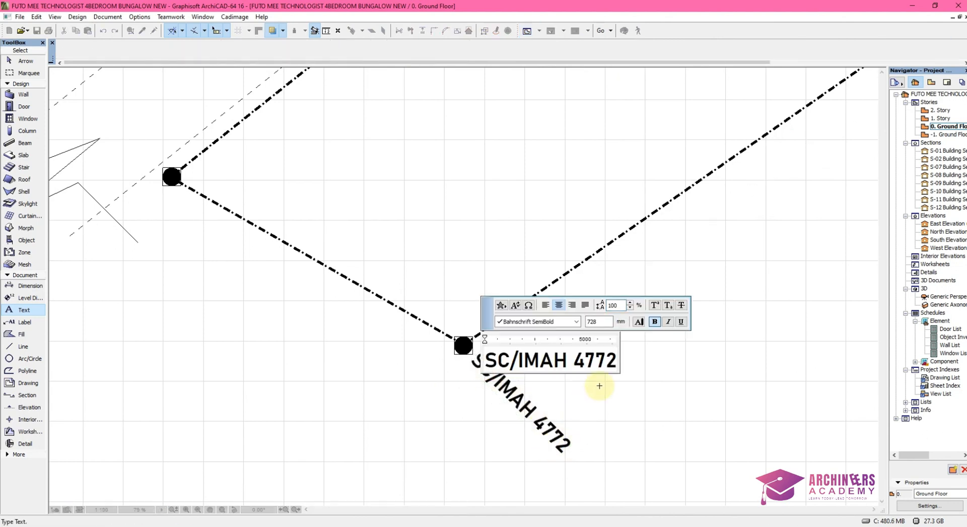
{"action": "left_click", "coordinate": [636, 361]}
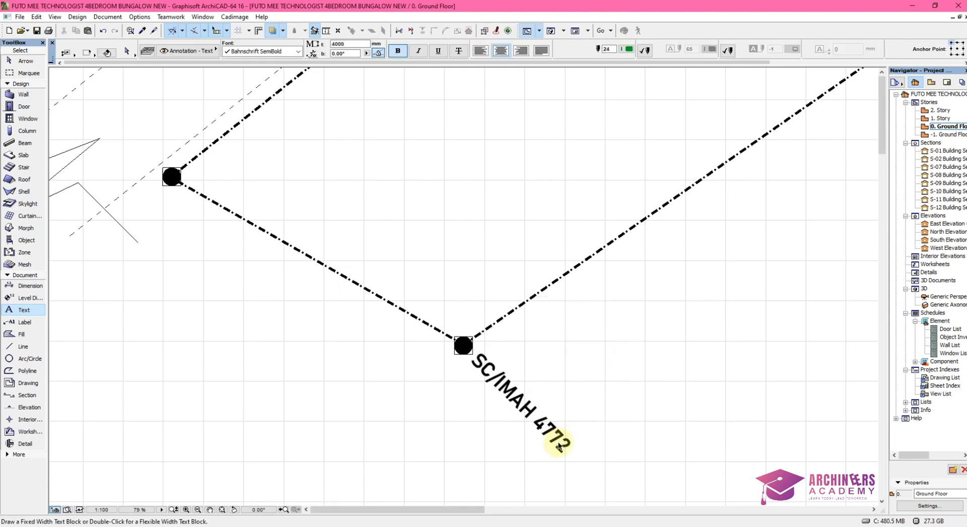
{"action": "left_click", "coordinate": [550, 463], "text": "shift"}
{"action": "left_click", "coordinate": [602, 398], "text": "shift"}
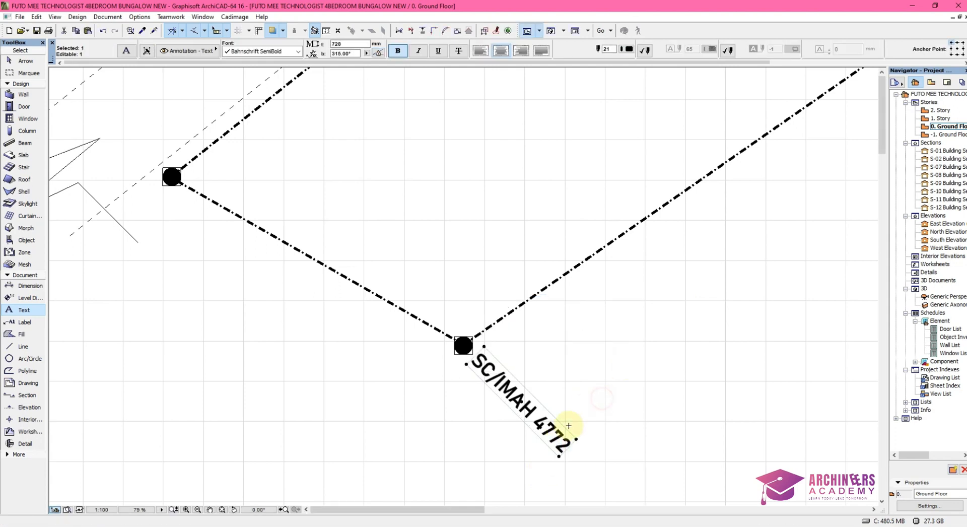
{"action": "double_click", "coordinate": [558, 443]}
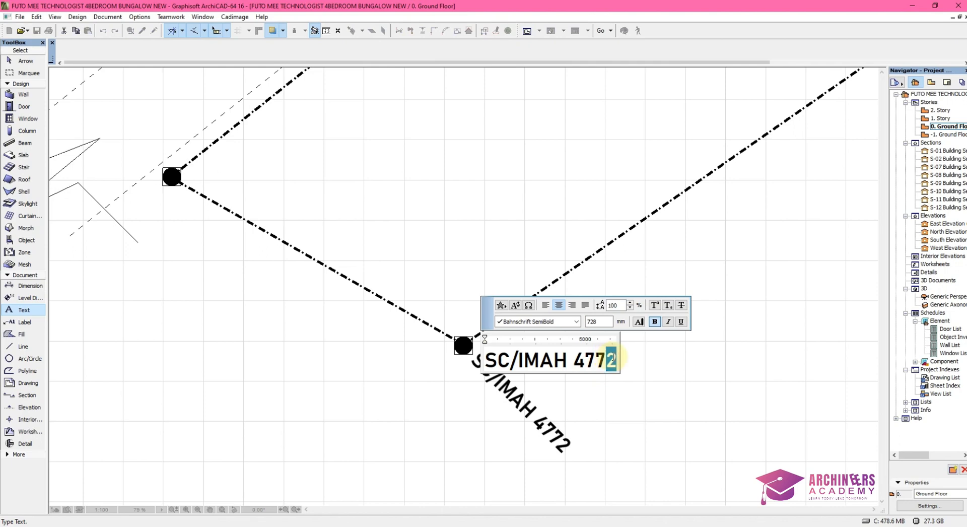
{"action": "type", "text": "3"}
{"action": "left_click", "coordinate": [665, 371]}
- Copy the SC/IMAH 4773 label to the plot's left corner and position it just above and left of the beacon
{"action": "key", "text": "ctrl+d"}
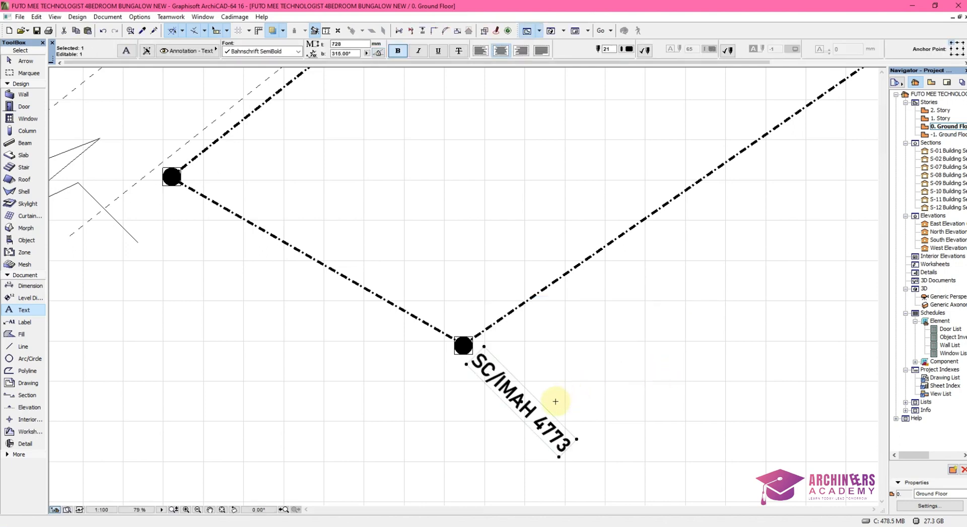
{"action": "left_click", "coordinate": [576, 440]}
{"action": "scroll", "coordinate": [574, 443], "scroll_direction": "down", "scroll_amount": 3}
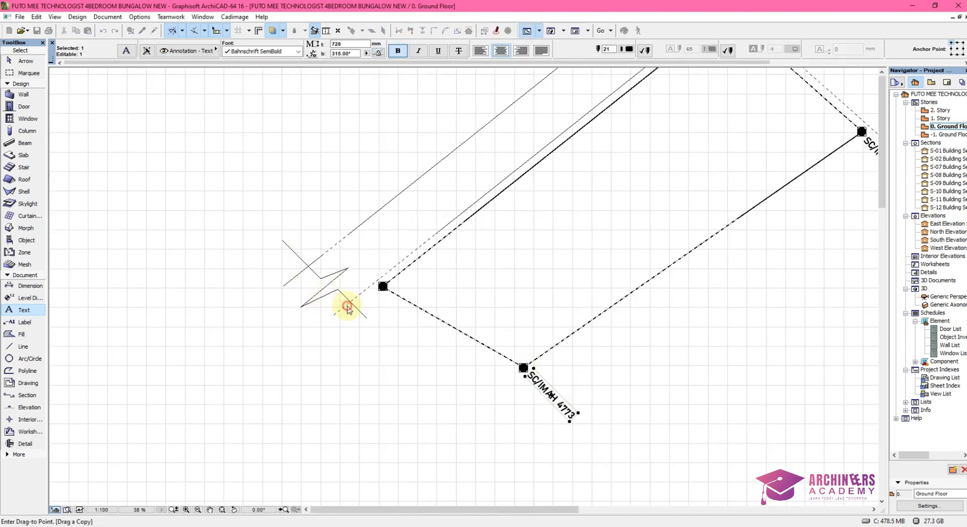
{"action": "left_click", "coordinate": [347, 307]}
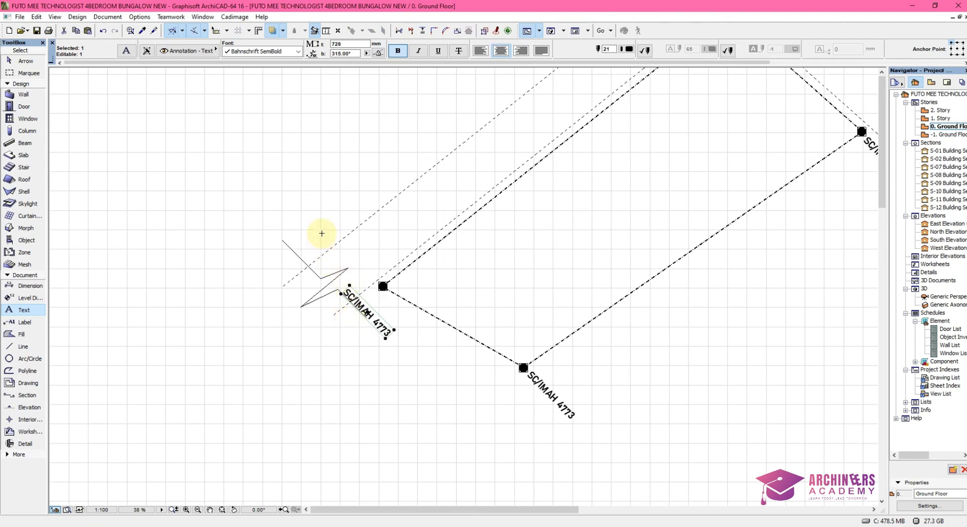
{"action": "key", "text": "ctrl+d"}
{"action": "left_click", "coordinate": [363, 318]}
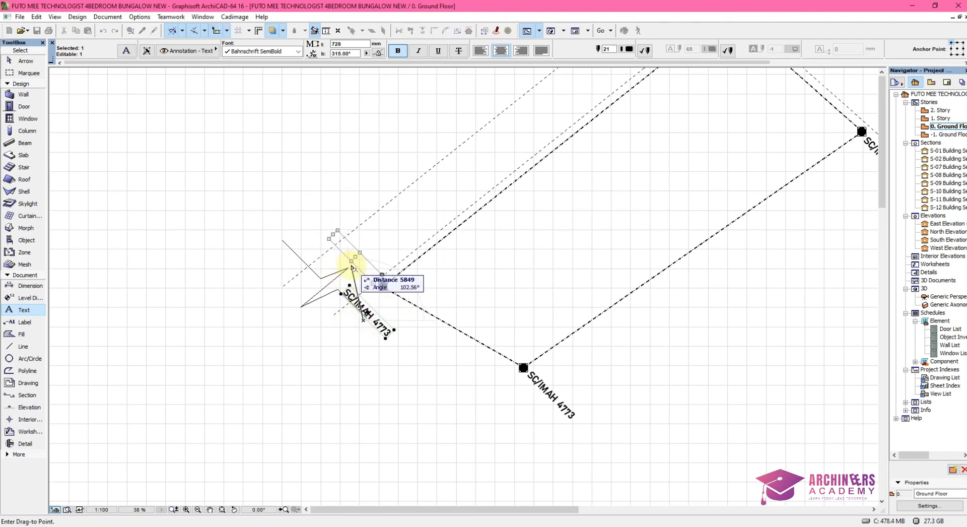
{"action": "left_click", "coordinate": [353, 267]}
- Change the left corner's label to SC/IMAH 4774 and nudge it closer to its beacon
{"action": "scroll", "coordinate": [355, 259], "scroll_direction": "up", "scroll_amount": 3}
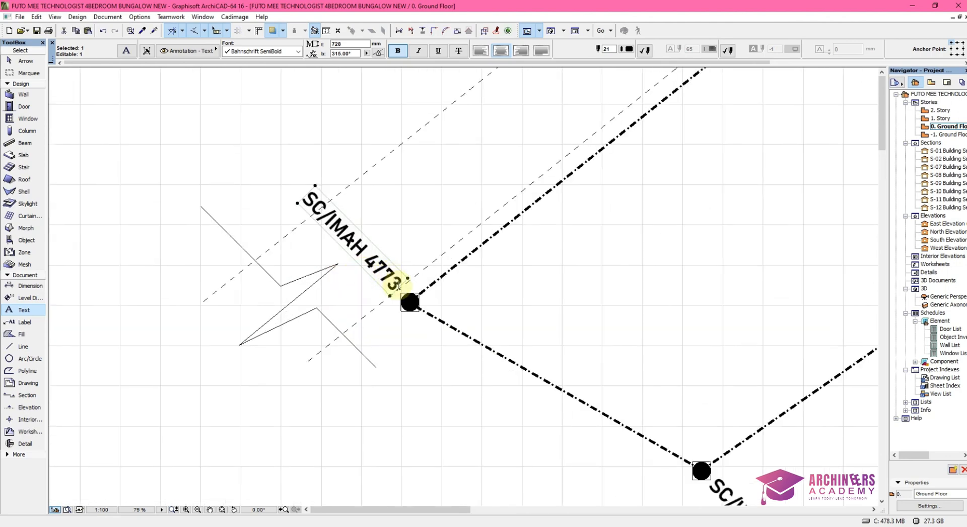
{"action": "double_click", "coordinate": [391, 287]}
{"action": "left_click", "coordinate": [433, 206]}
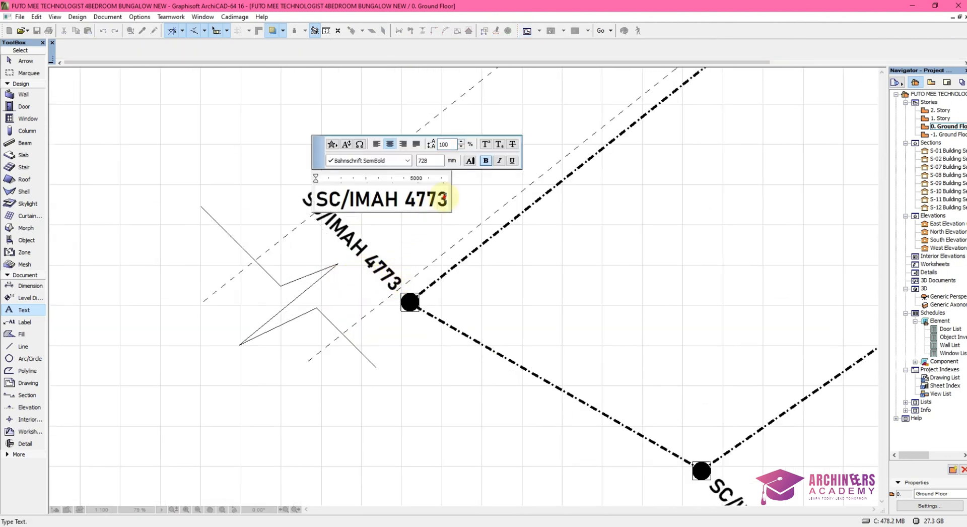
{"action": "type", "text": "4"}
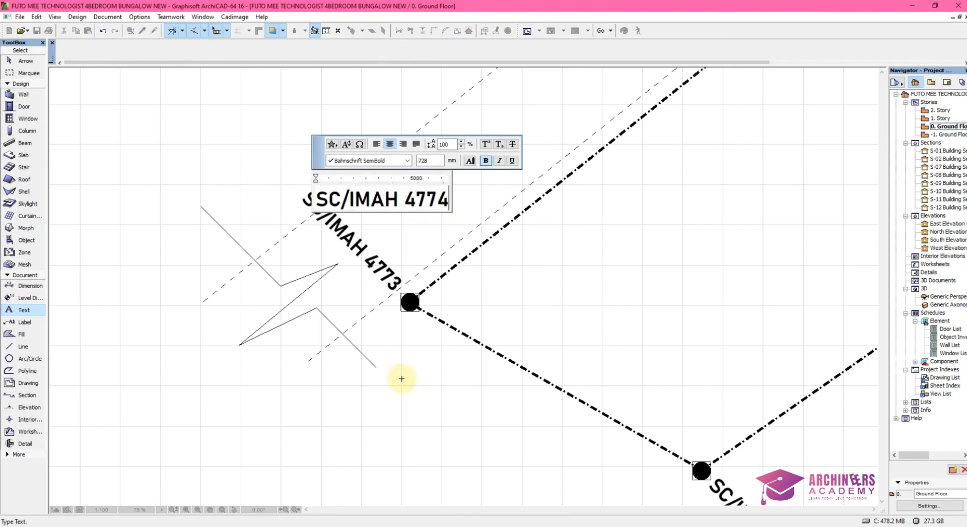
{"action": "left_click", "coordinate": [401, 378]}
{"action": "scroll", "coordinate": [393, 284], "scroll_direction": "up", "scroll_amount": 2}
{"action": "left_click", "coordinate": [392, 293]}
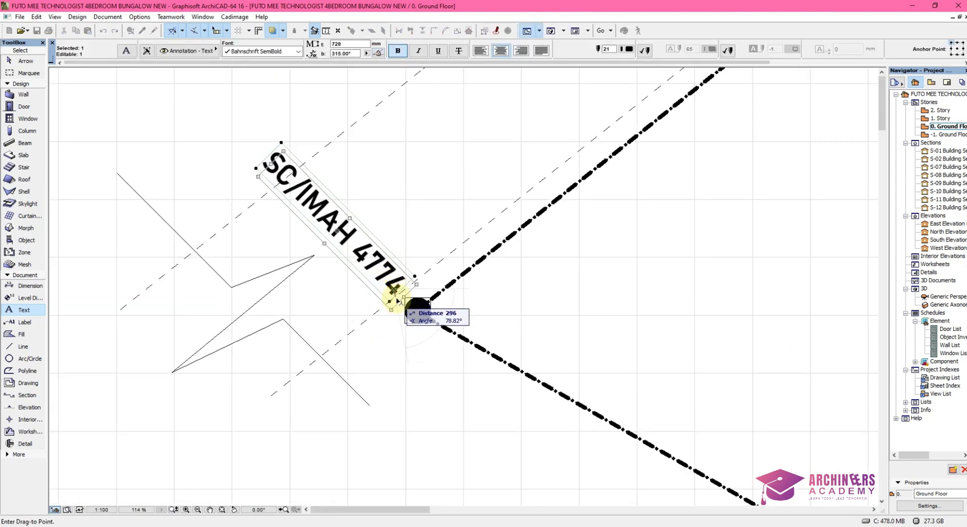
{"action": "left_click", "coordinate": [393, 299]}
- Copy the SC/IMAH 4774 label to the plot's uppermost corner beacon
{"action": "left_click", "coordinate": [373, 274]}
{"action": "scroll", "coordinate": [367, 324], "scroll_direction": "down", "scroll_amount": 4}
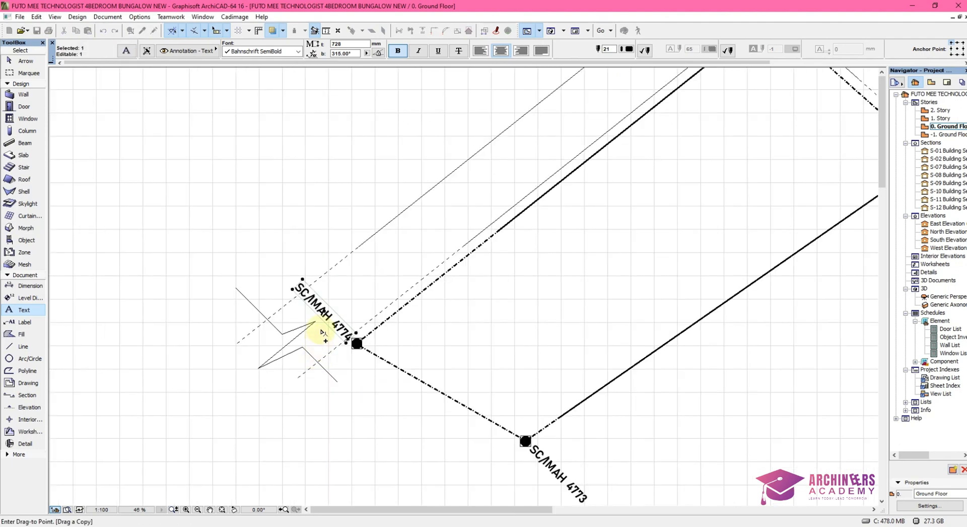
{"action": "scroll", "coordinate": [459, 208], "scroll_direction": "up", "scroll_amount": 2}
{"action": "scroll", "coordinate": [459, 208], "scroll_direction": "up", "scroll_amount": 3}
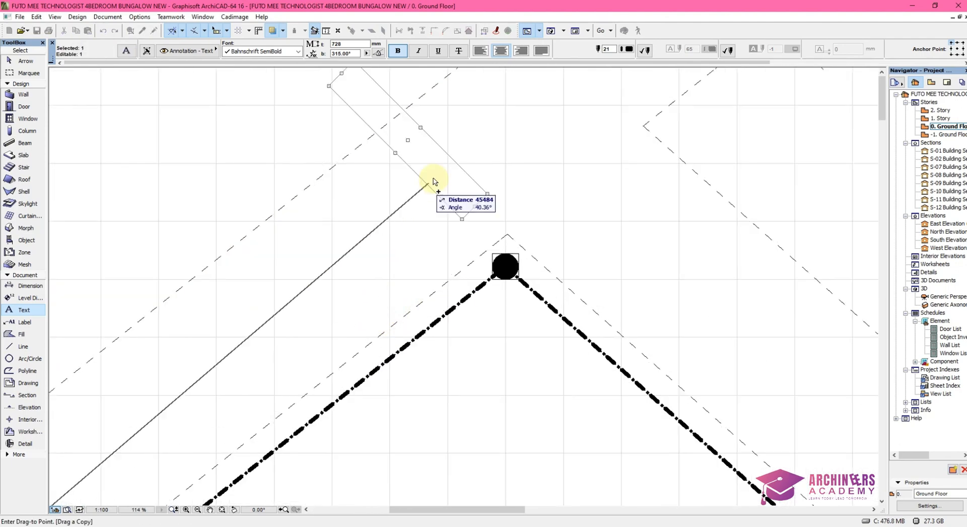
{"action": "left_click", "coordinate": [443, 226]}
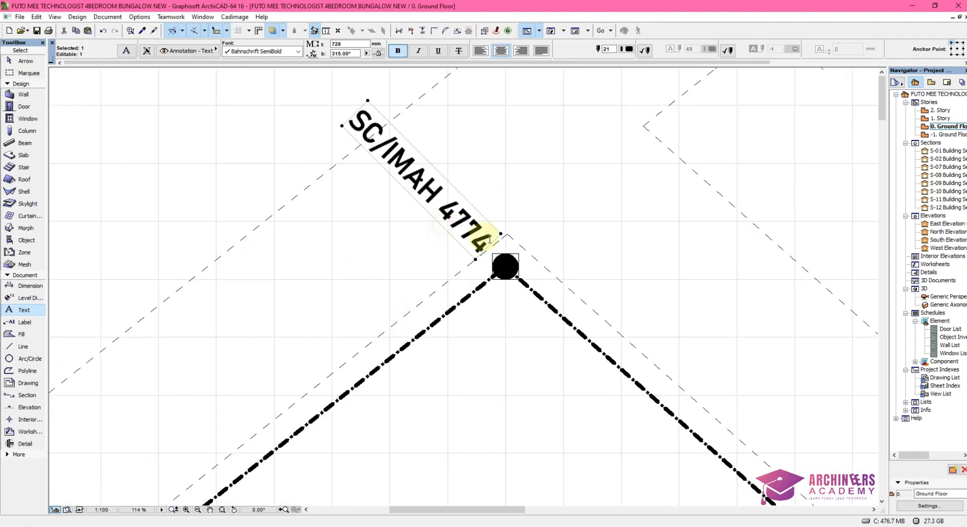
- Change the uppermost corner's label to SC/IMAH 4771 and nudge it closer to its beacon
{"action": "double_click", "coordinate": [470, 241]}
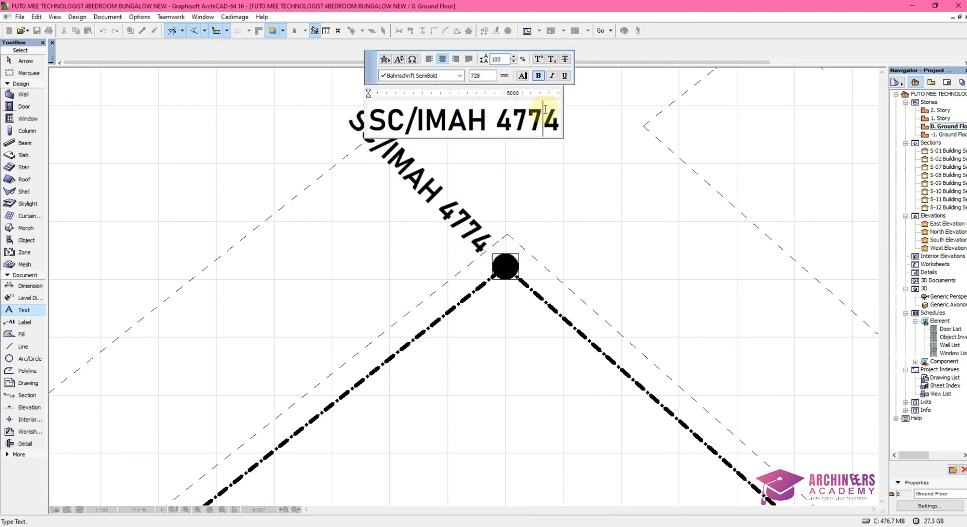
{"action": "left_click_drag", "start_coordinate": [544, 119], "coordinate": [569, 116]}
{"action": "type", "text": "1"}
{"action": "left_click", "coordinate": [513, 181]}
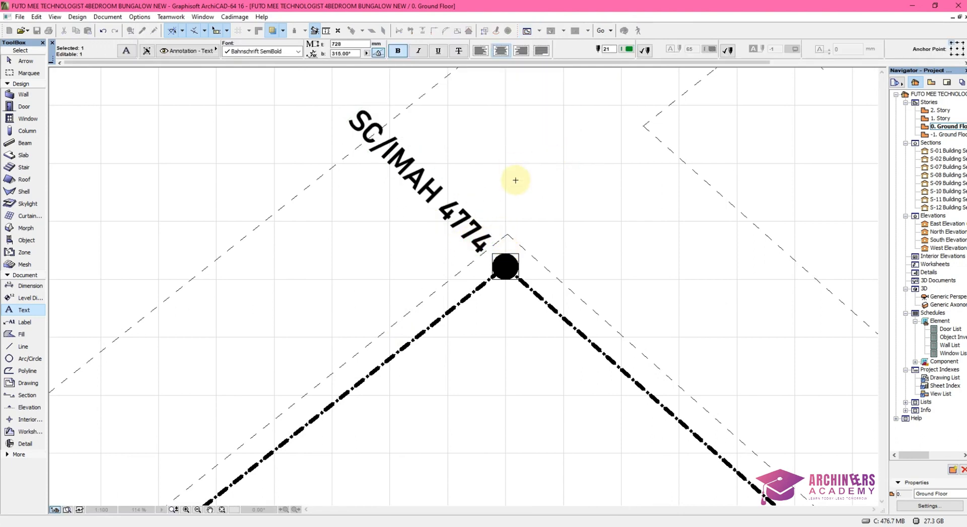
{"action": "left_click", "coordinate": [462, 208]}
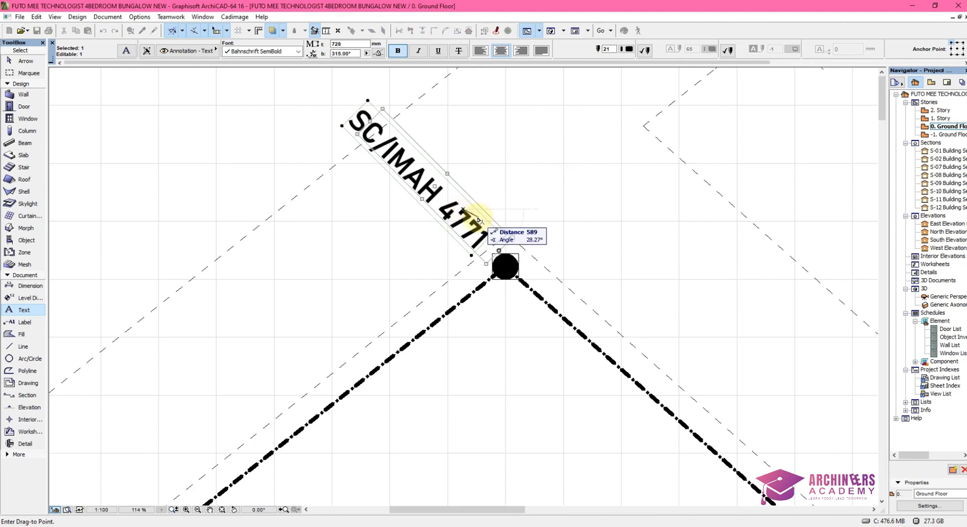
{"action": "left_click", "coordinate": [477, 220]}
{"action": "key", "text": "Escape"}
{"action": "scroll", "coordinate": [629, 219], "scroll_direction": "down", "scroll_amount": 3}
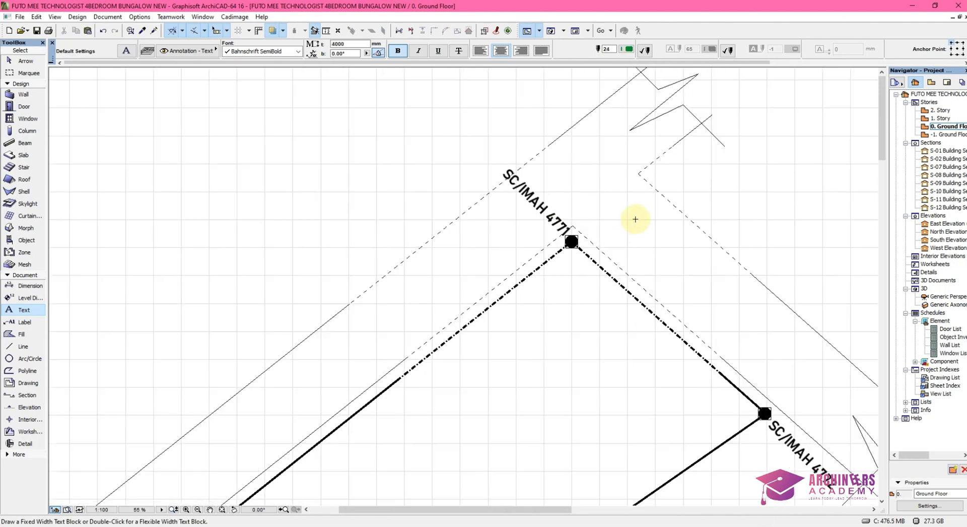
{"action": "scroll", "coordinate": [302, 342], "scroll_direction": "down", "scroll_amount": 5}
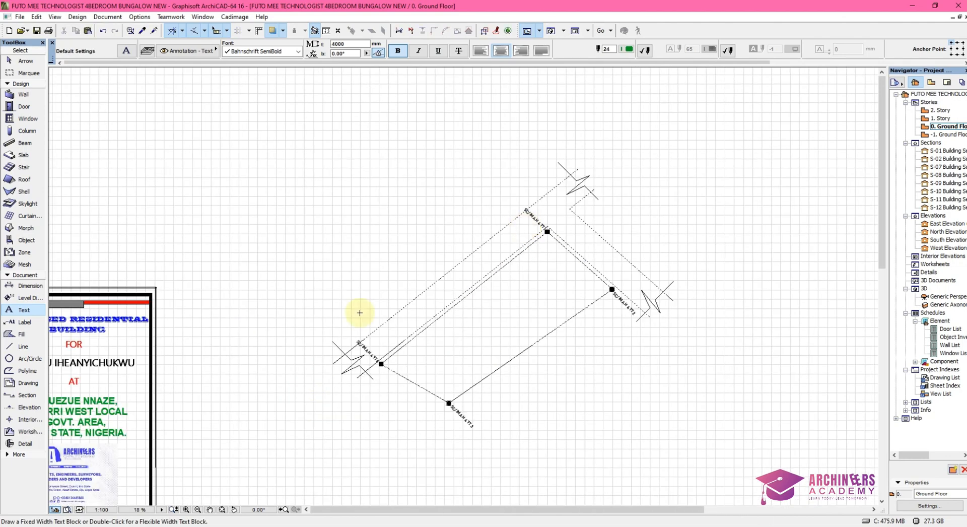
{"action": "left_click", "coordinate": [360, 314]}
{"action": "scroll", "coordinate": [403, 287], "scroll_direction": "up", "scroll_amount": 4}
{"action": "left_click", "coordinate": [479, 257]}
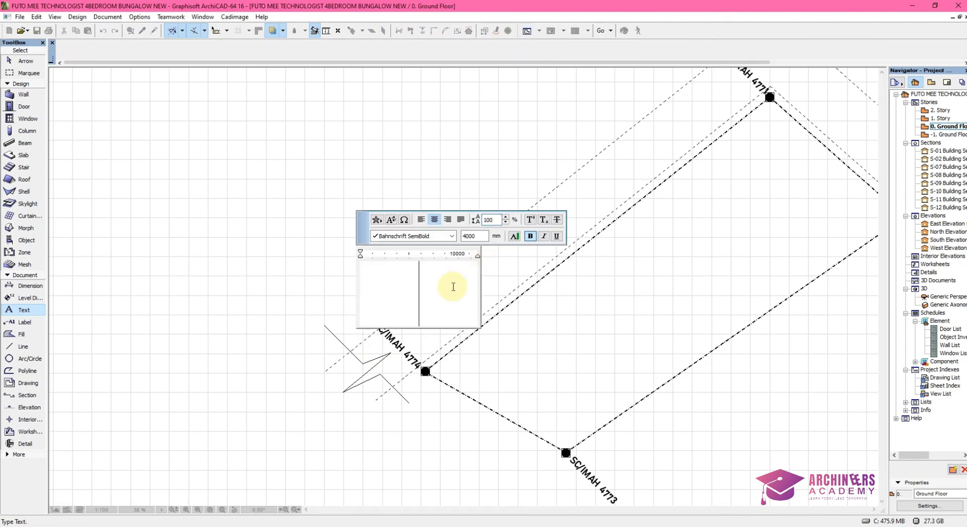
{"action": "left_click", "coordinate": [488, 266]}
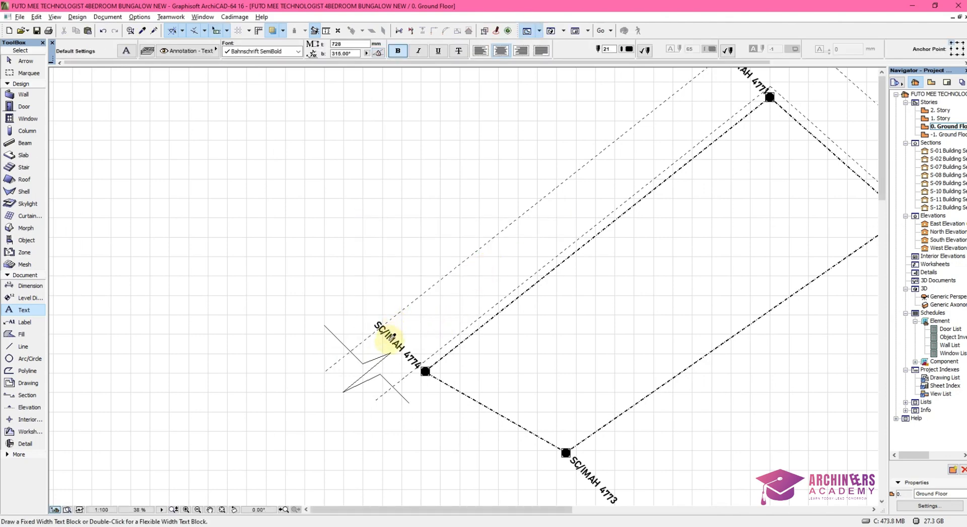
- Add separate PROPOSED and ROAD texts in the long access road, using the beacon labels' 728 mm Bahnschrift SemiBold settings
{"action": "left_click", "coordinate": [488, 275]}
{"action": "left_click", "coordinate": [485, 273]}
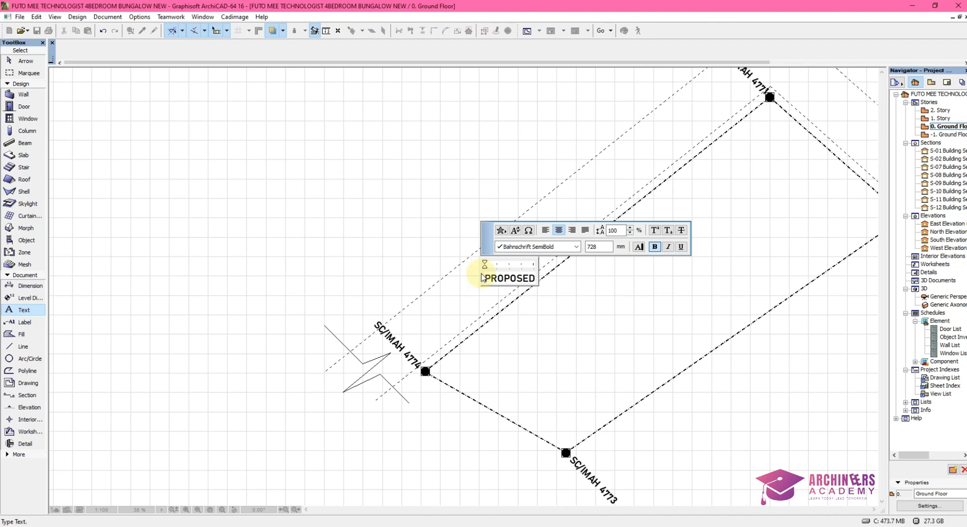
{"action": "left_click", "coordinate": [458, 290]}
{"action": "left_click", "coordinate": [518, 246]}
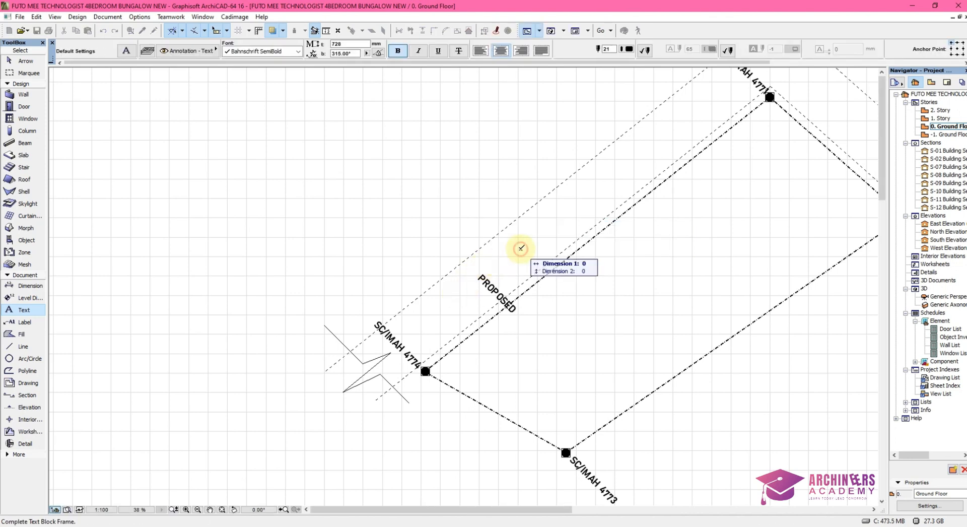
{"action": "left_click", "coordinate": [521, 249]}
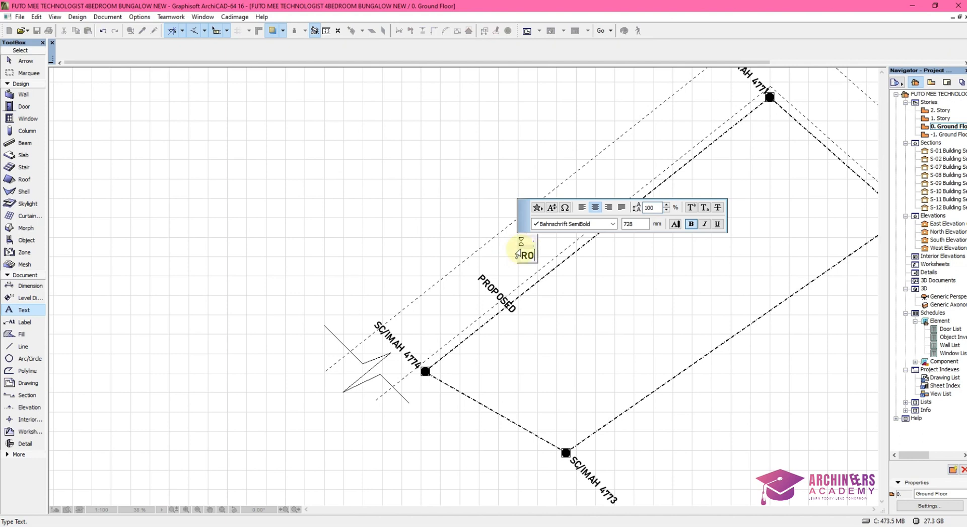
{"action": "left_click", "coordinate": [533, 321]}
- Rotate the PROPOSED text to about 40° so it runs parallel to the long access road
{"action": "left_click", "coordinate": [502, 276], "text": "shift"}
{"action": "left_click", "coordinate": [468, 302], "text": "shift"}
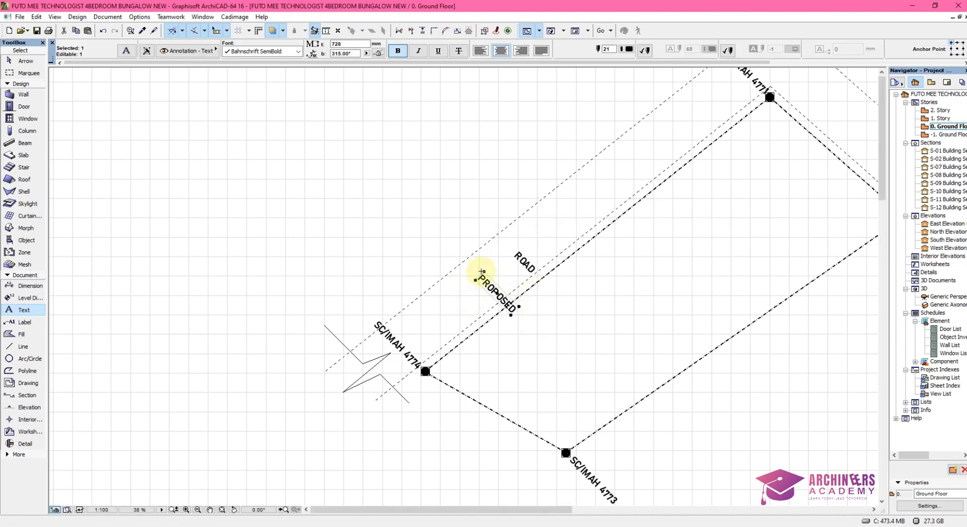
{"action": "key", "text": "ctrl+e"}
{"action": "left_click", "coordinate": [483, 285]}
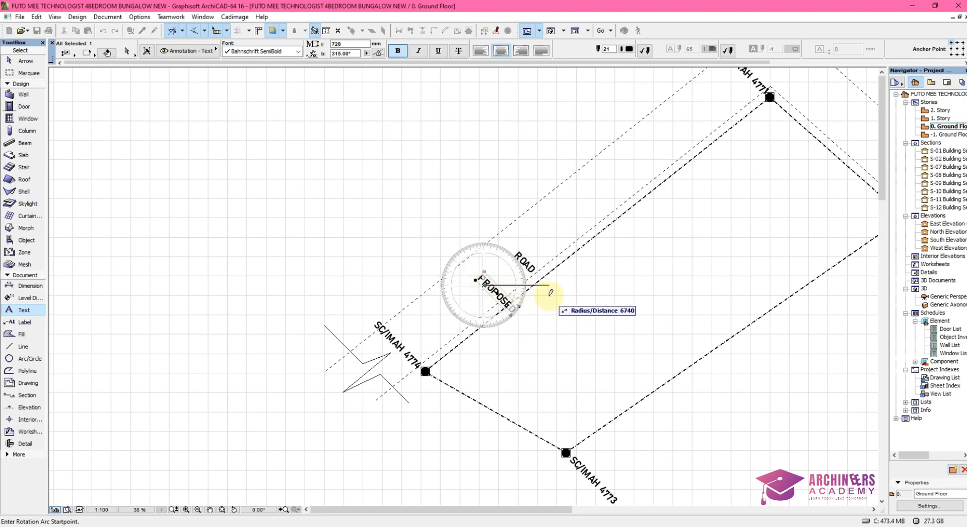
{"action": "left_click", "coordinate": [525, 319]}
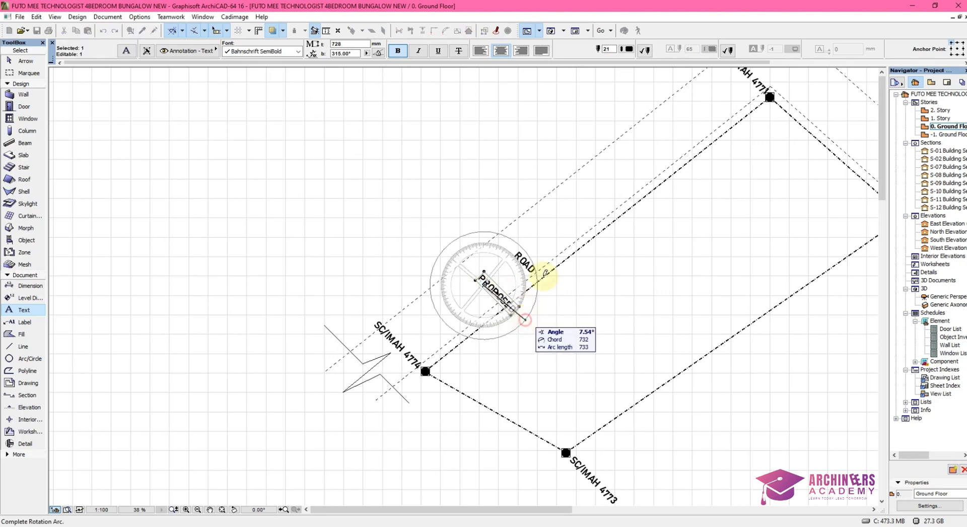
{"action": "left_click", "coordinate": [568, 201]}
- Move the PROPOSED text down the long road towards beacon SC/IMAH 4774, between the two road lines
{"action": "scroll", "coordinate": [484, 281], "scroll_direction": "up", "scroll_amount": 3}
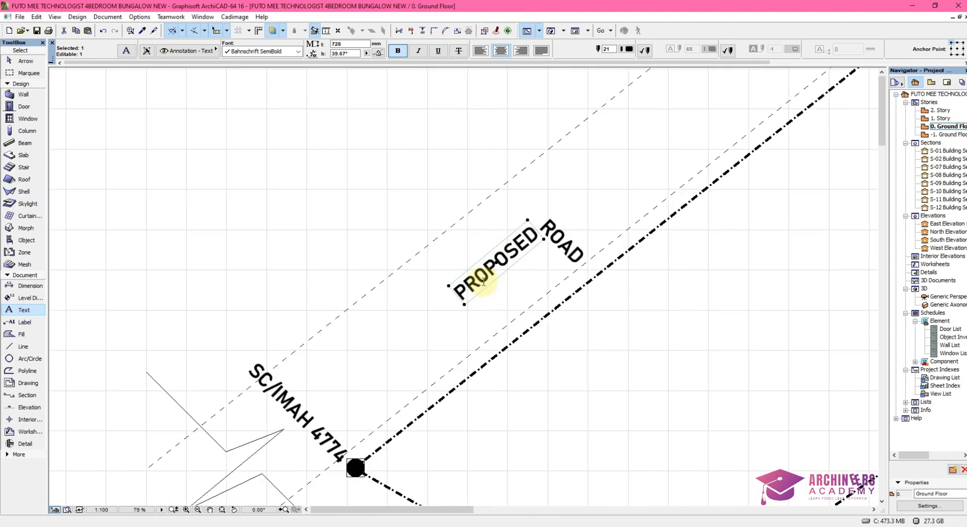
{"action": "key", "text": "ctrl+d"}
{"action": "left_click", "coordinate": [481, 282]}
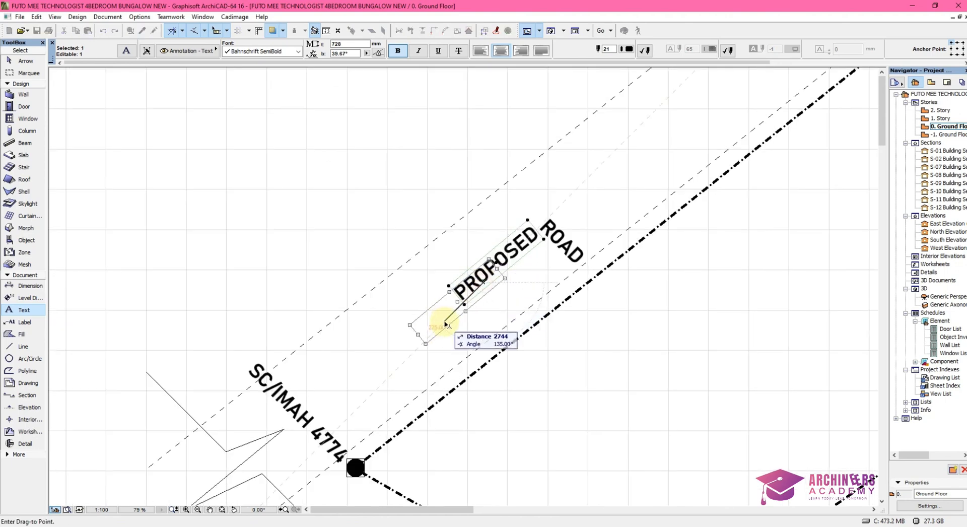
{"action": "left_click", "coordinate": [396, 320]}
{"action": "left_click", "coordinate": [483, 289]}
- Rotate the ROAD text to 45° so it reads upwards along the long access road
{"action": "left_click", "coordinate": [587, 216]}
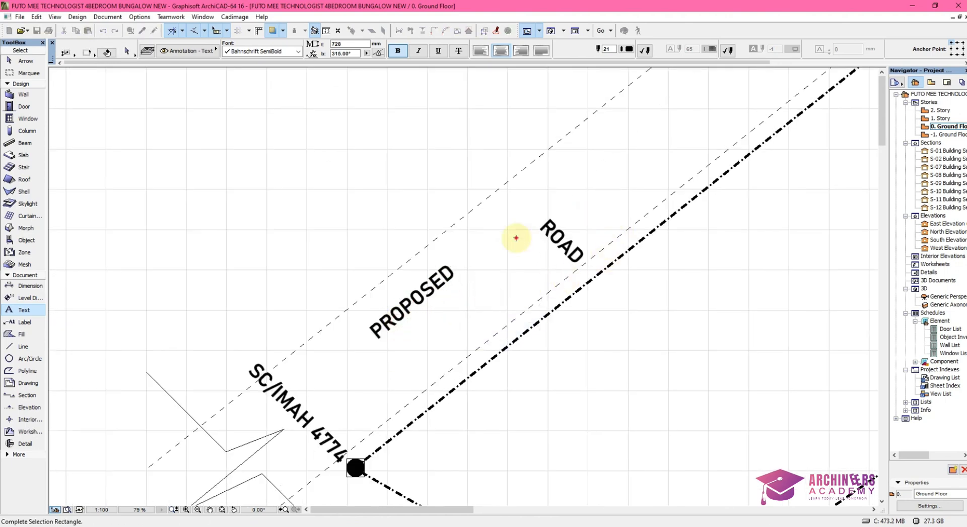
{"action": "left_click", "coordinate": [531, 209]}
{"action": "key", "text": "ctrl+e"}
{"action": "left_click", "coordinate": [537, 232]}
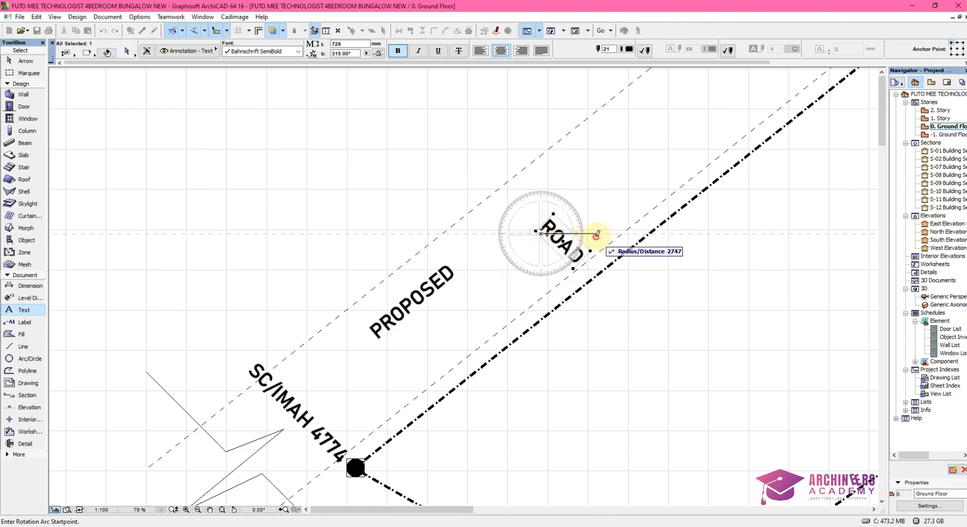
{"action": "left_click", "coordinate": [596, 233]}
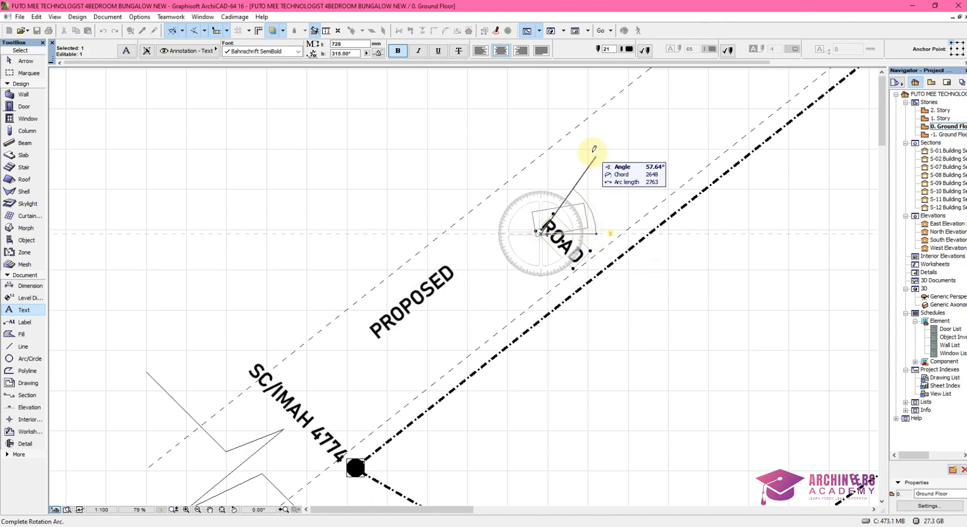
{"action": "left_click", "coordinate": [542, 125]}
{"action": "scroll", "coordinate": [537, 217], "scroll_direction": "down", "scroll_amount": 1}
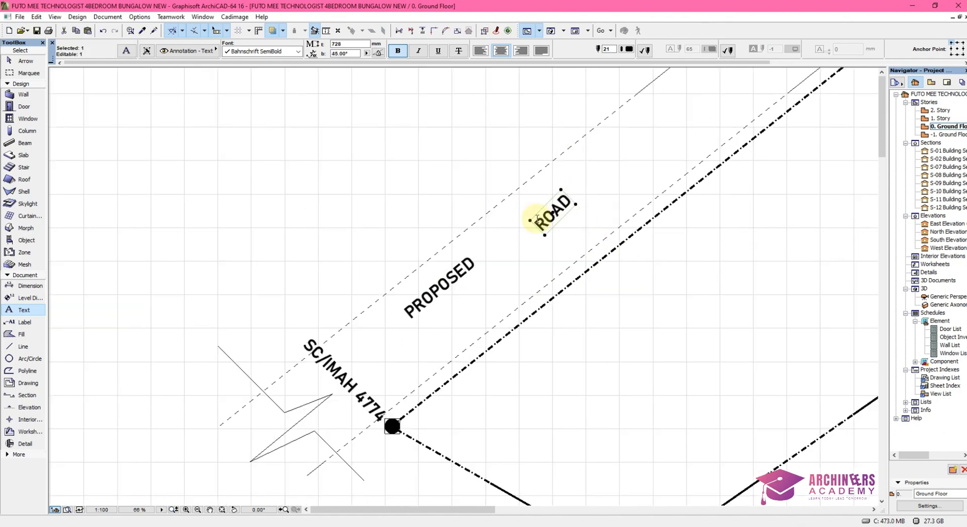
- Fine-tune the ROAD text's rotation to about 40° to match the road's slope
{"action": "scroll", "coordinate": [544, 225], "scroll_direction": "up", "scroll_amount": 3}
{"action": "key", "text": "ctrl+e"}
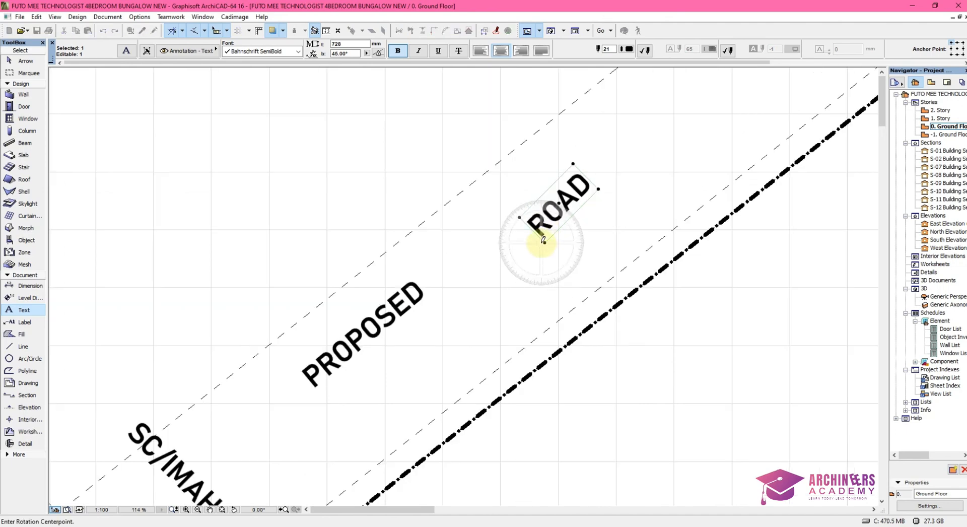
{"action": "left_click", "coordinate": [544, 242]}
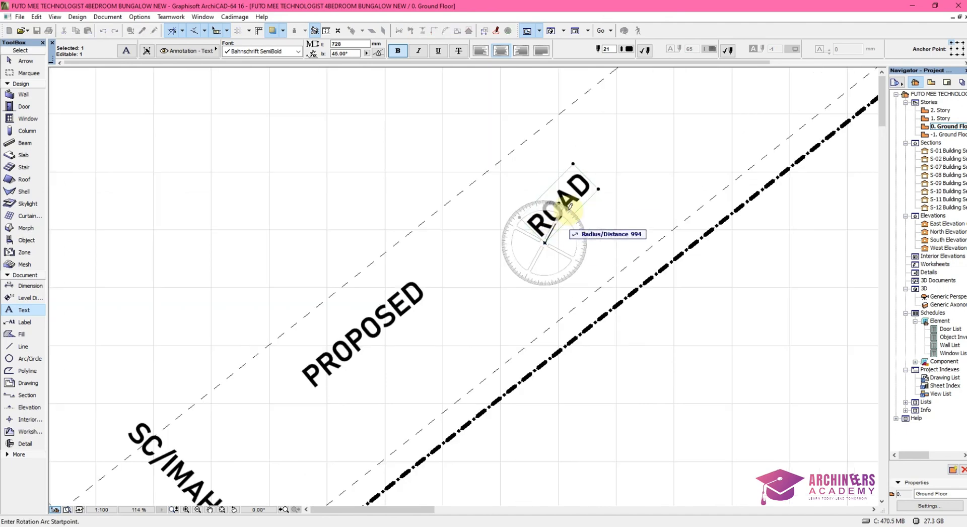
{"action": "left_click", "coordinate": [599, 188]}
{"action": "left_click", "coordinate": [604, 190]}
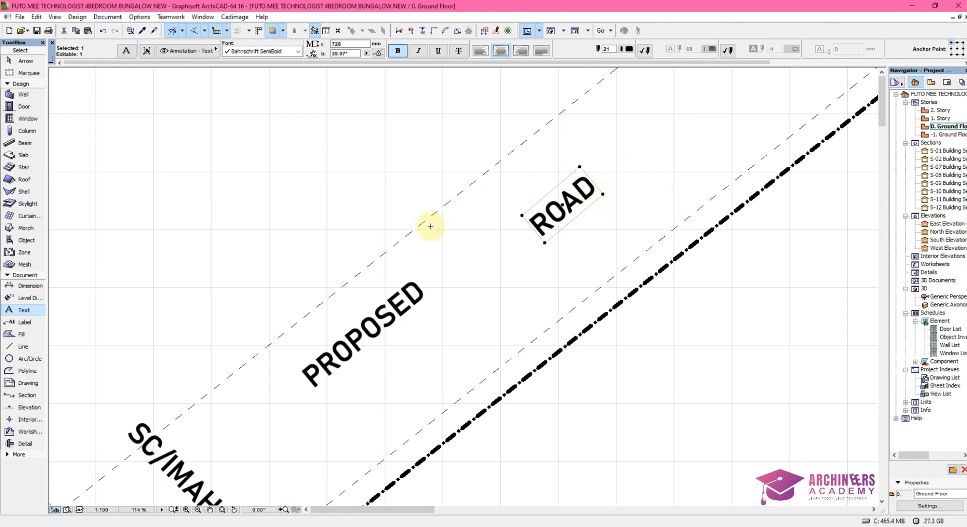
- Move the ROAD text farther up the long road towards beacon SC/IMAH 4771, spacing it away from PROPOSED
{"action": "scroll", "coordinate": [428, 236], "scroll_direction": "down", "scroll_amount": 6}
{"action": "key", "text": "ctrl+d"}
{"action": "left_click", "coordinate": [465, 271]}
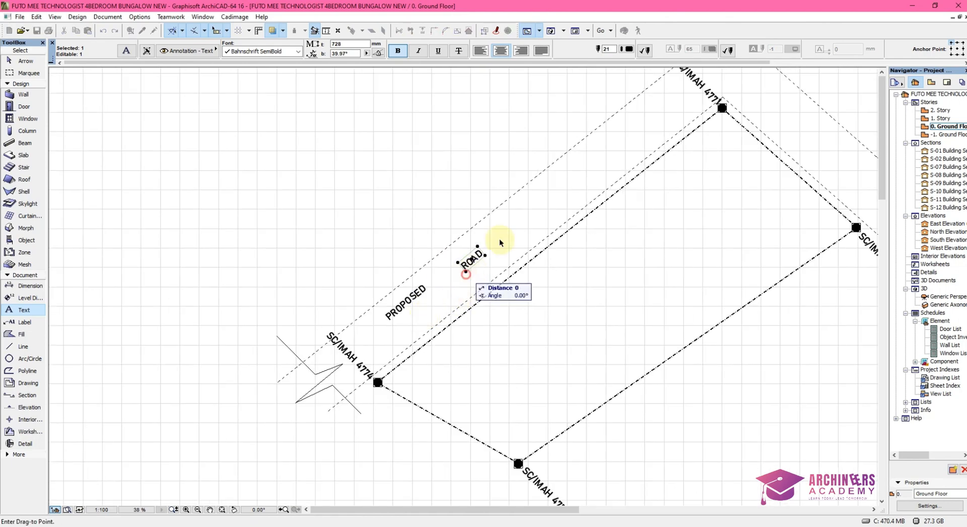
{"action": "left_click", "coordinate": [564, 188]}
{"action": "key", "text": "Escape"}
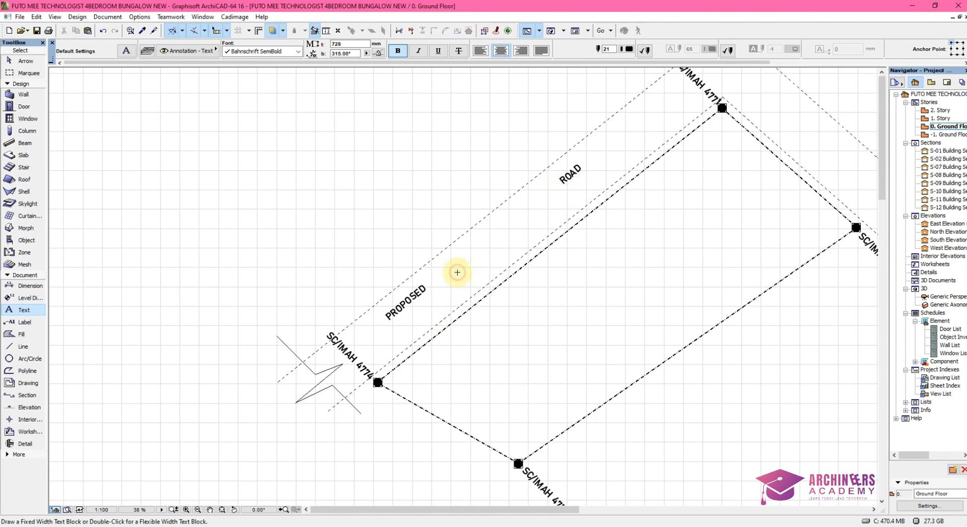
- Copy the PROPOSED and ROAD texts together, placing the PROPOSED copy in the shorter road beside beacon SC/IMAH 4771
{"action": "scroll", "coordinate": [466, 277], "scroll_direction": "down", "scroll_amount": 3}
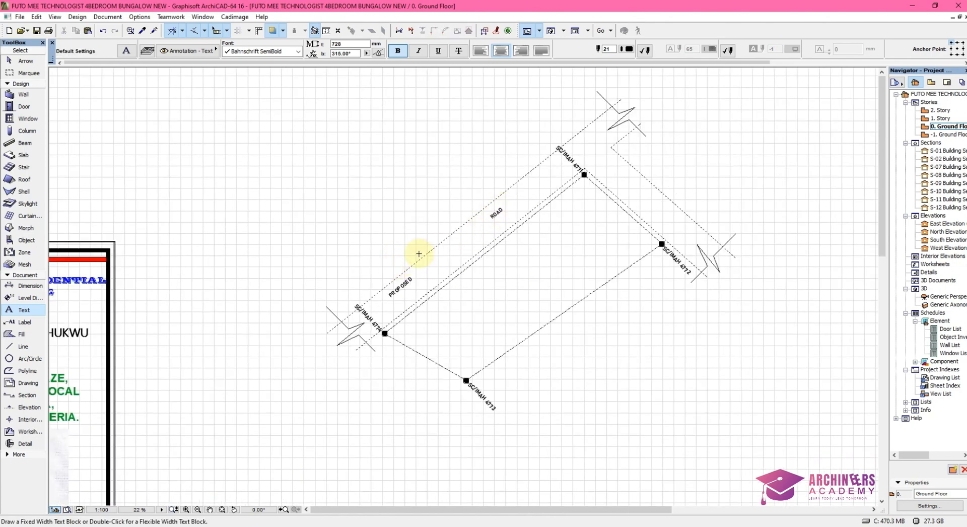
{"action": "key", "text": "shift"}
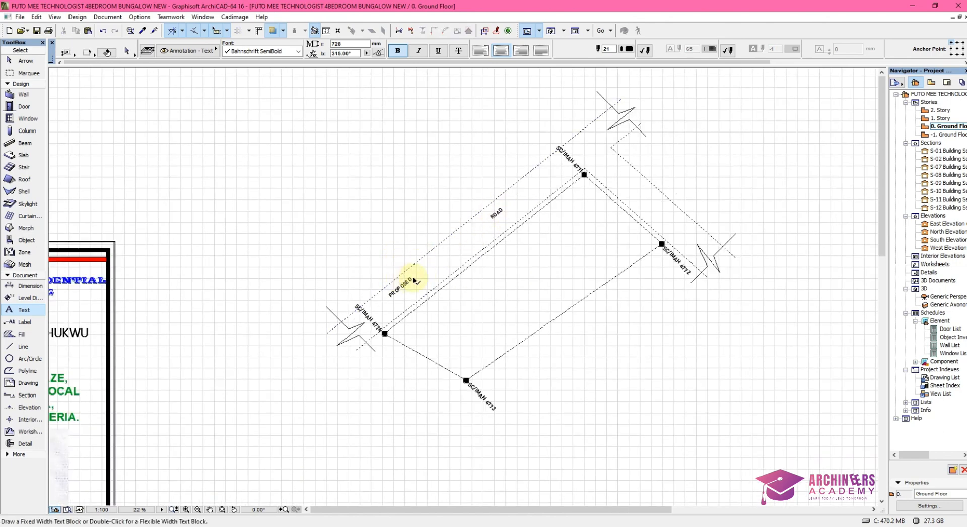
{"action": "left_click", "coordinate": [405, 276], "text": "shift"}
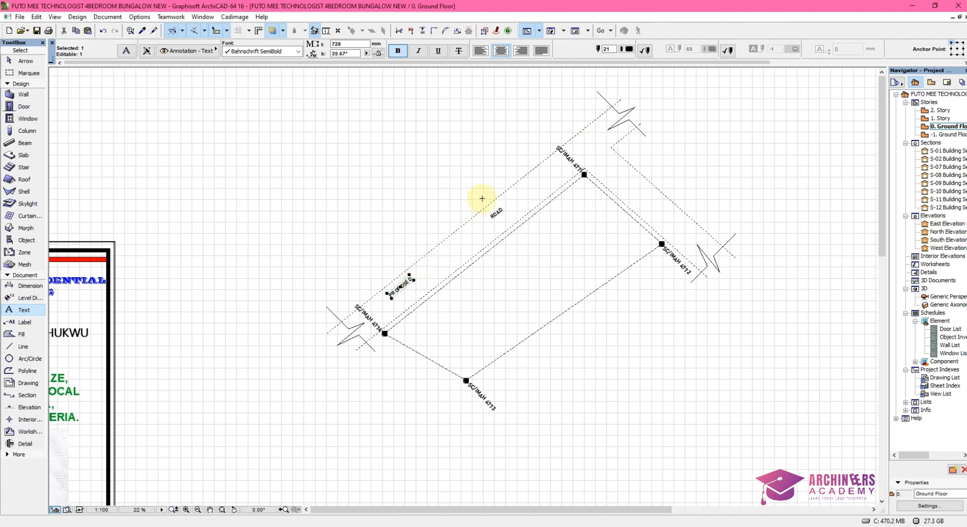
{"action": "key", "text": "shift"}
{"action": "left_click", "coordinate": [494, 217], "text": "shift"}
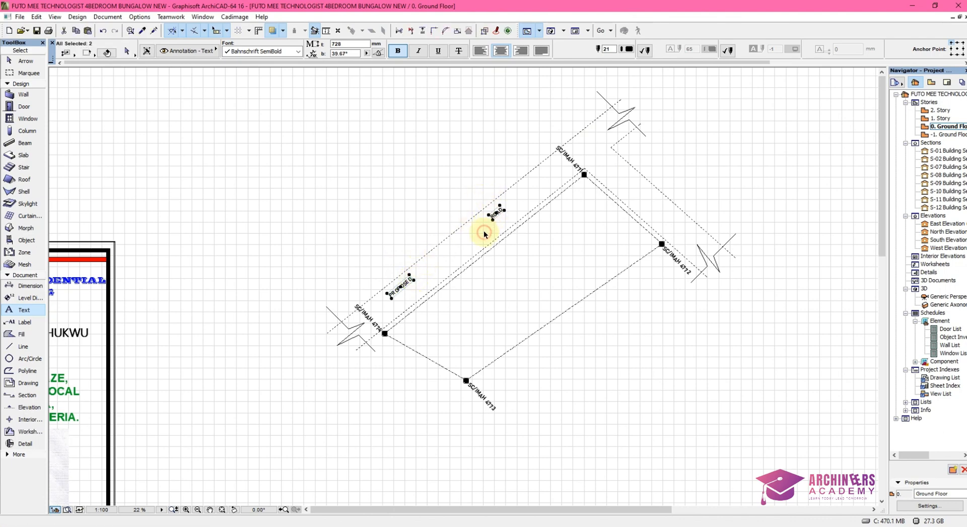
{"action": "key", "text": "ctrl+d"}
{"action": "left_click", "coordinate": [413, 280]}
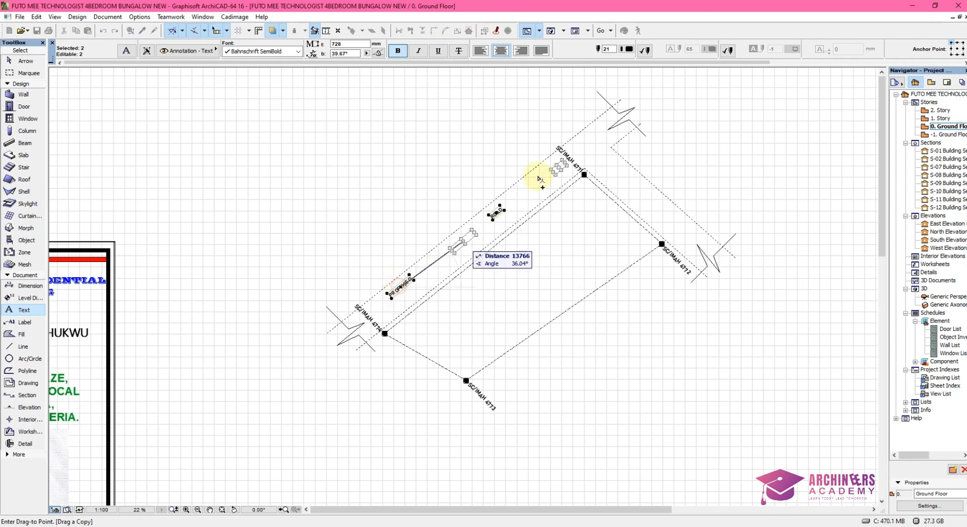
{"action": "scroll", "coordinate": [588, 141], "scroll_direction": "up", "scroll_amount": 2}
{"action": "left_click", "coordinate": [631, 189]}
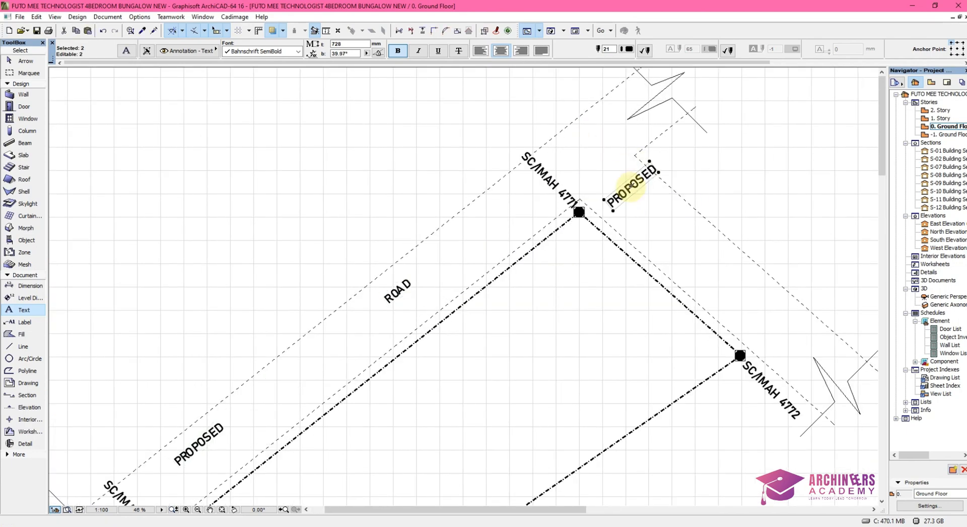
- Rotate the copied PROPOSED and ROAD texts together to about 317° so they run along the shorter road
{"action": "key", "text": "ctrl+e"}
{"action": "left_click", "coordinate": [630, 186]}
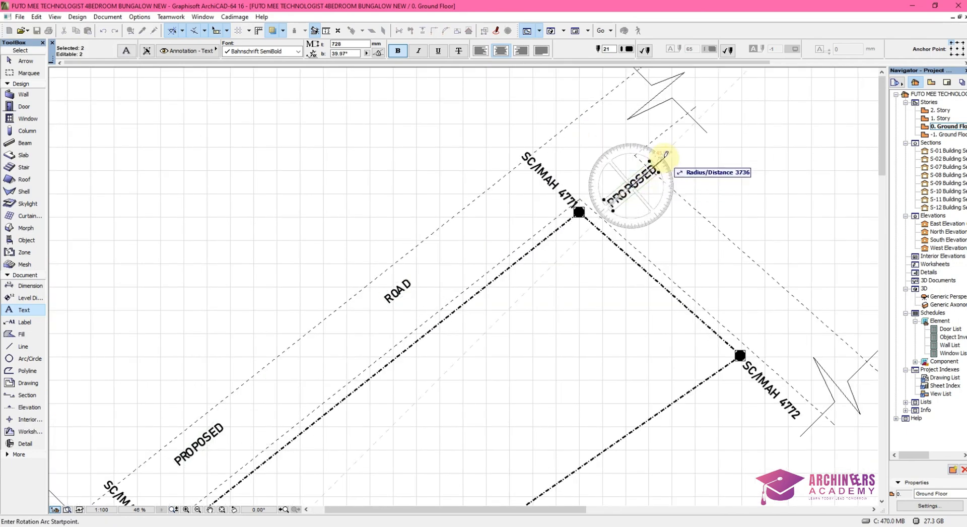
{"action": "left_click", "coordinate": [664, 157]}
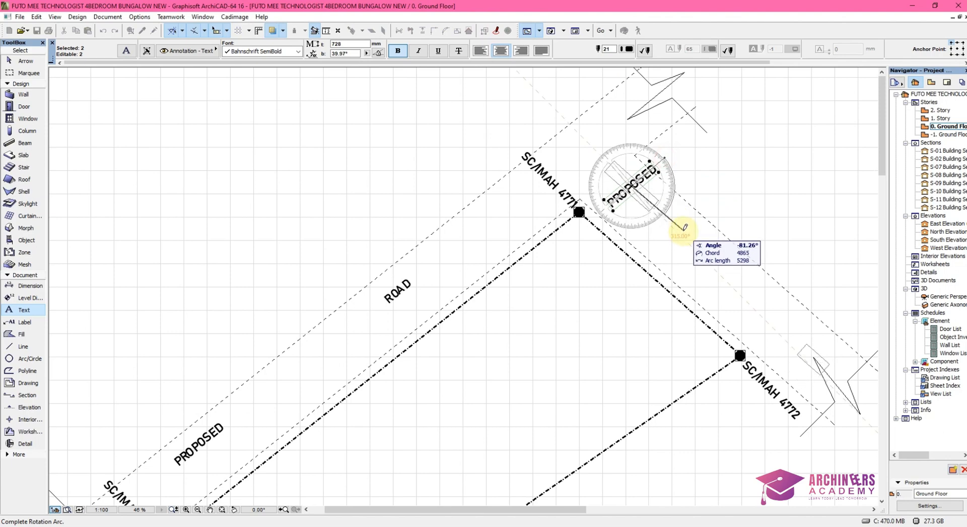
{"action": "left_click", "coordinate": [682, 233]}
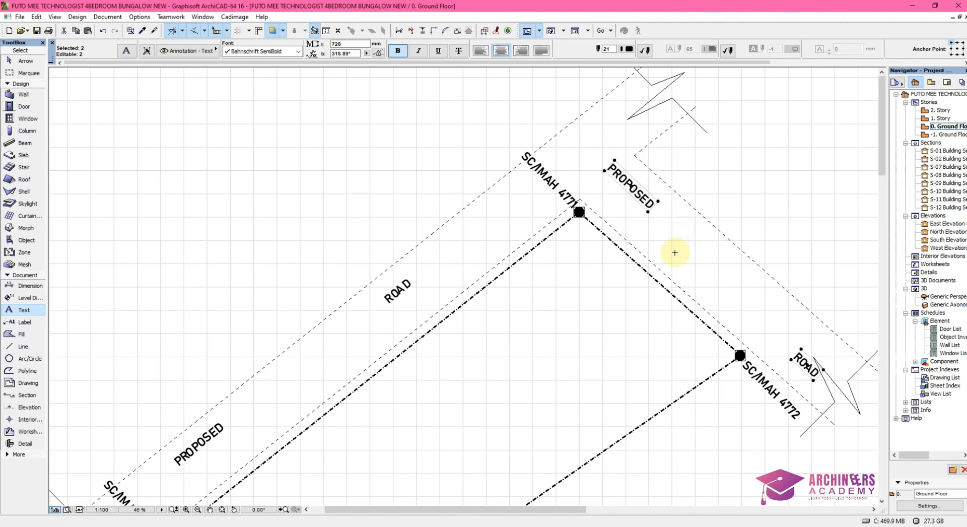
{"action": "key", "text": "Escape"}
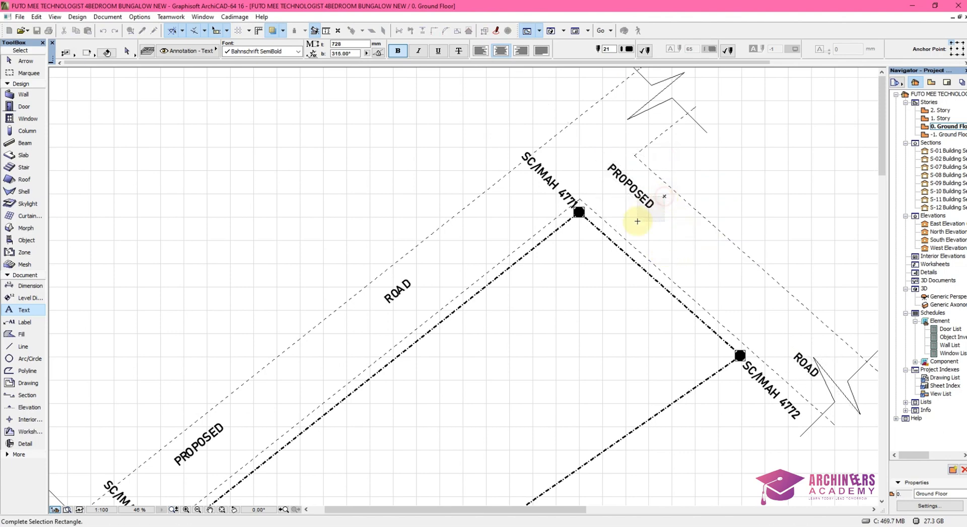
- Nudge the copied PROPOSED text slightly down the shorter road, centring it between the road lines
{"action": "left_click", "coordinate": [652, 204], "text": "shift"}
{"action": "key", "text": "ctrl+d"}
{"action": "left_click", "coordinate": [636, 203]}
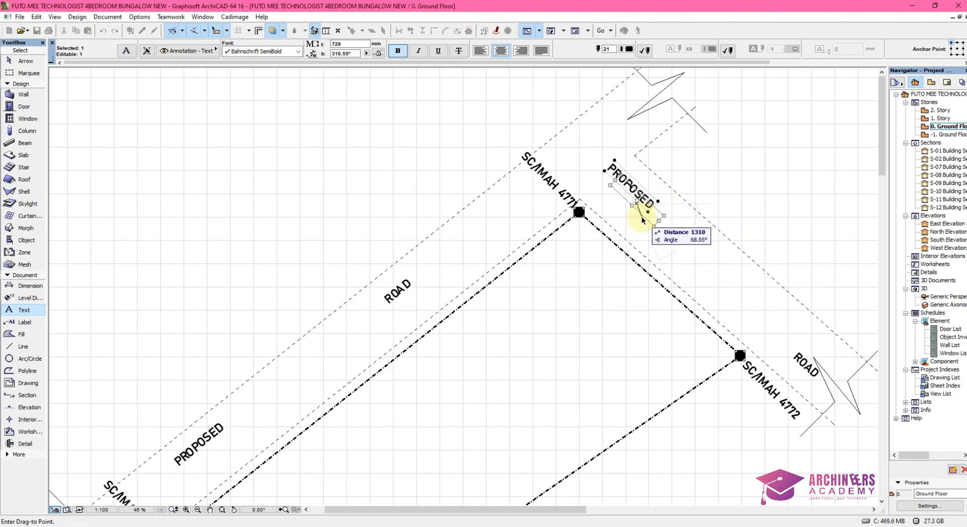
{"action": "left_click", "coordinate": [642, 218]}
{"action": "key", "text": "Escape"}
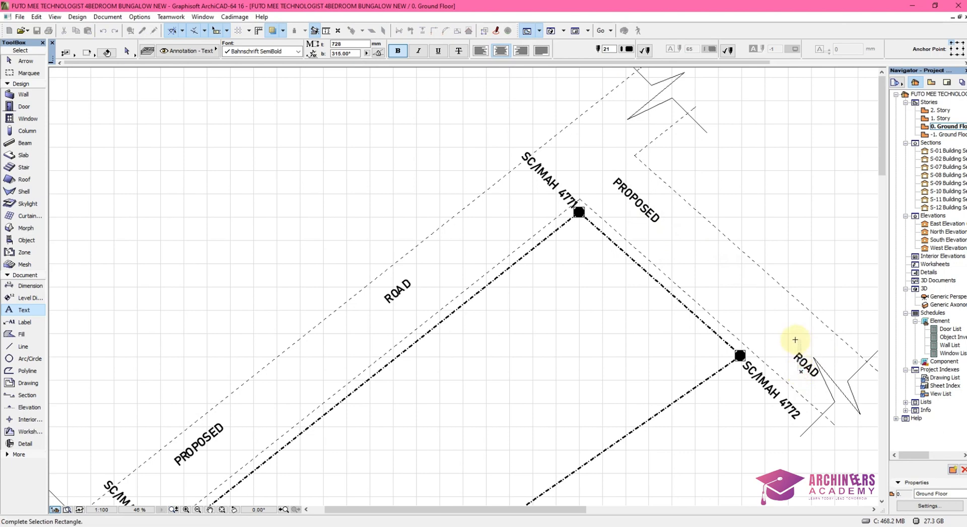
- Move the ROAD text slightly up the shorter road towards PROPOSED, clearing it from the break line near beacon SC/IMAH 4772
{"action": "left_click", "coordinate": [809, 372], "text": "shift"}
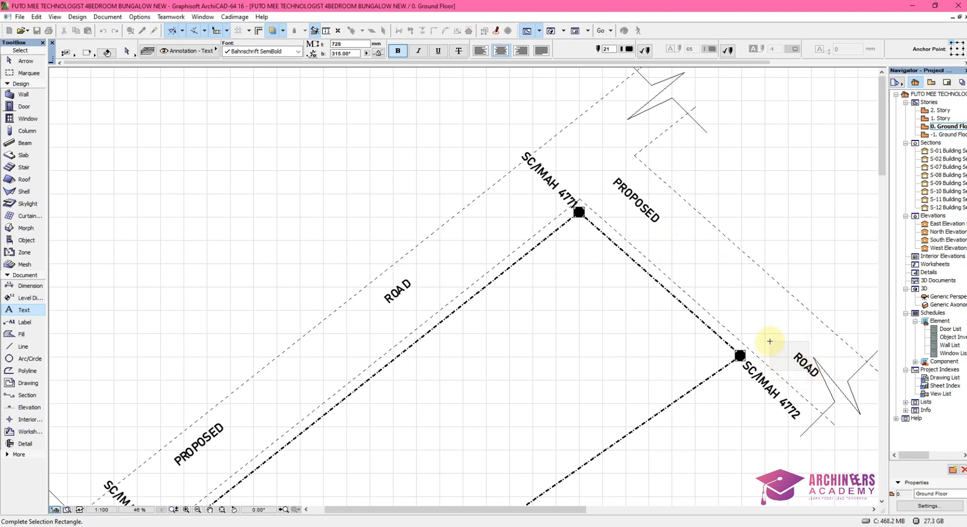
{"action": "left_click", "coordinate": [788, 336], "text": "shift"}
{"action": "key", "text": "ctrl+d"}
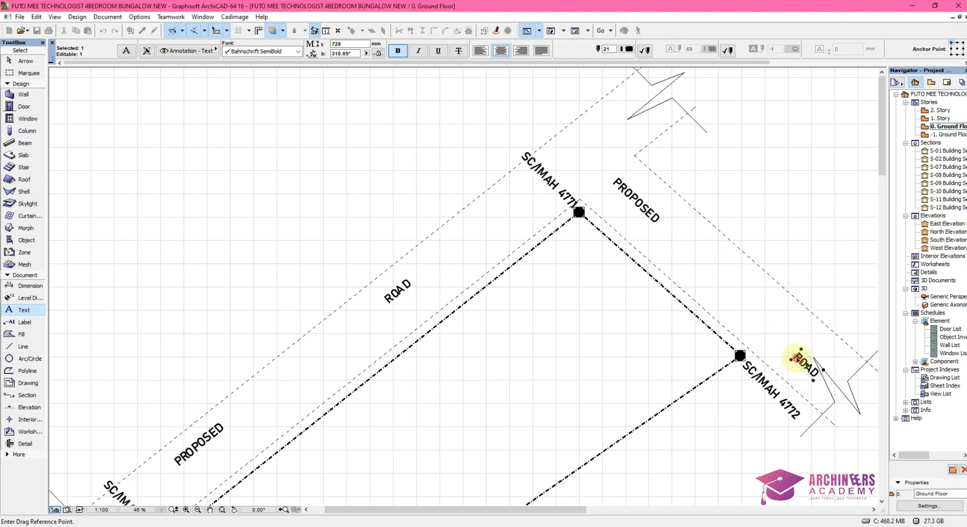
{"action": "left_click", "coordinate": [799, 359]}
{"action": "left_click", "coordinate": [774, 333]}
- Examine the beacon numbers and the PROPOSED ROAD labels across the whole site plan
{"action": "scroll", "coordinate": [599, 207], "scroll_direction": "down", "scroll_amount": 3}
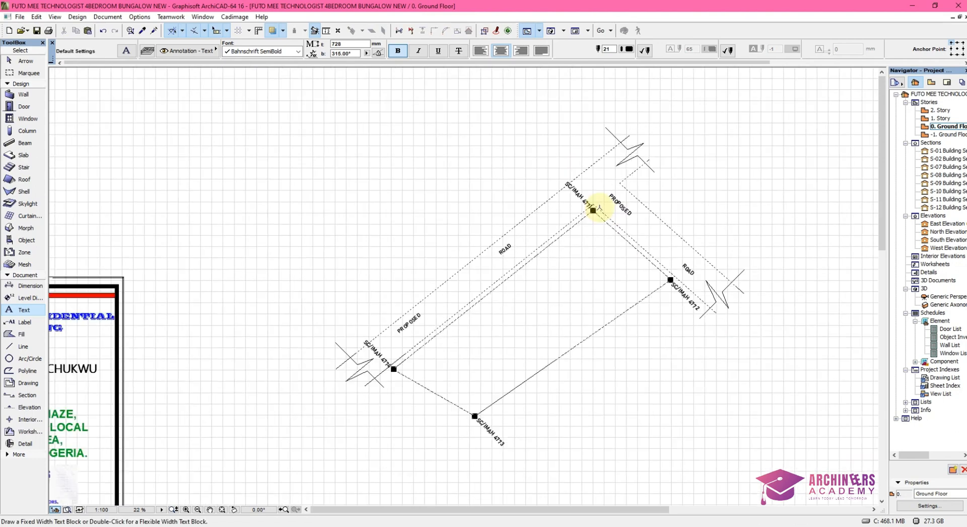
{"action": "scroll", "coordinate": [597, 170], "scroll_direction": "up", "scroll_amount": 2}
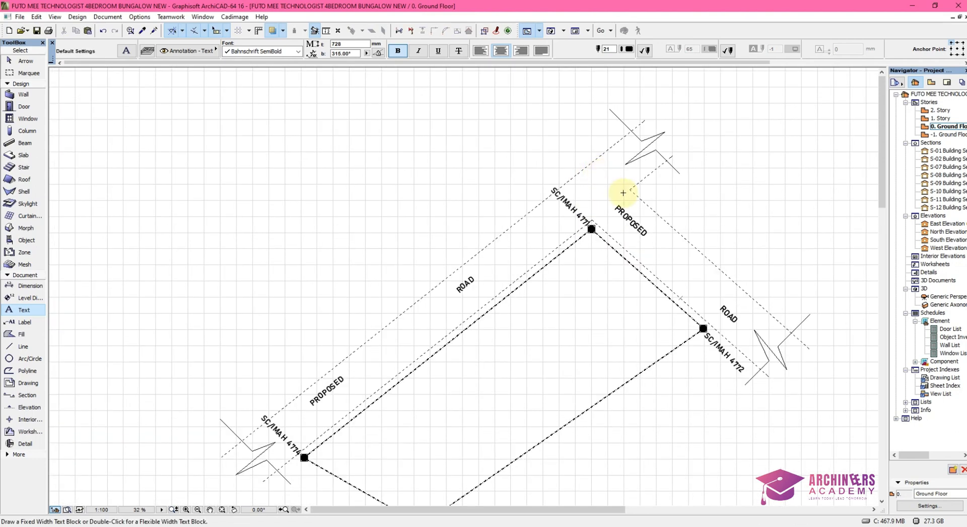
{"action": "scroll", "coordinate": [623, 193], "scroll_direction": "down", "scroll_amount": 3}
{"action": "scroll", "coordinate": [673, 231], "scroll_direction": "up", "scroll_amount": 2}
{"action": "scroll", "coordinate": [629, 199], "scroll_direction": "down", "scroll_amount": 2}
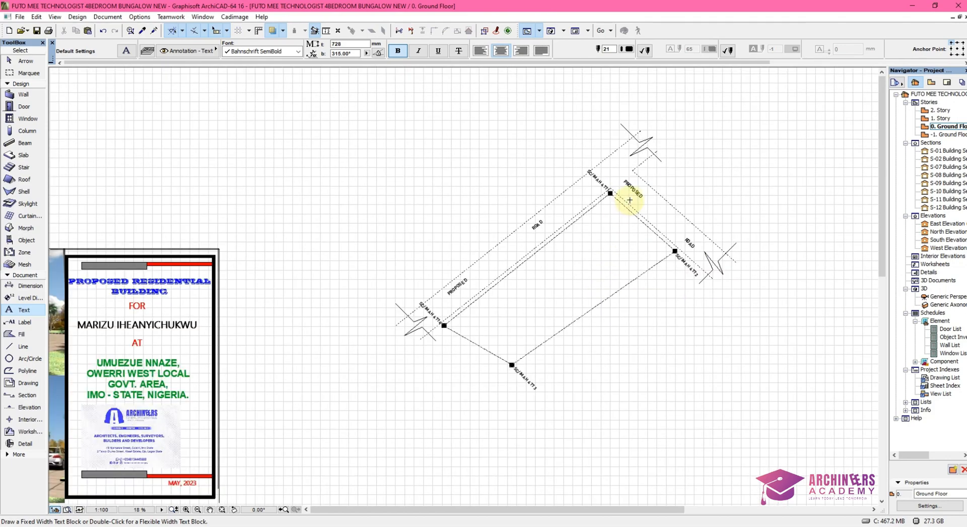
{"action": "scroll", "coordinate": [624, 188], "scroll_direction": "up", "scroll_amount": 3}
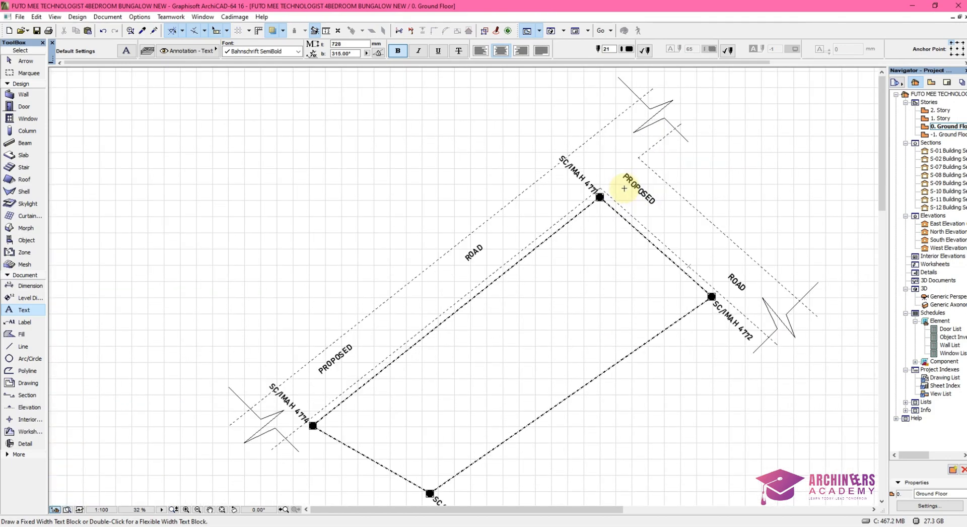
{"action": "scroll", "coordinate": [624, 188], "scroll_direction": "down", "scroll_amount": 3}
{"action": "scroll", "coordinate": [627, 201], "scroll_direction": "up", "scroll_amount": 4}
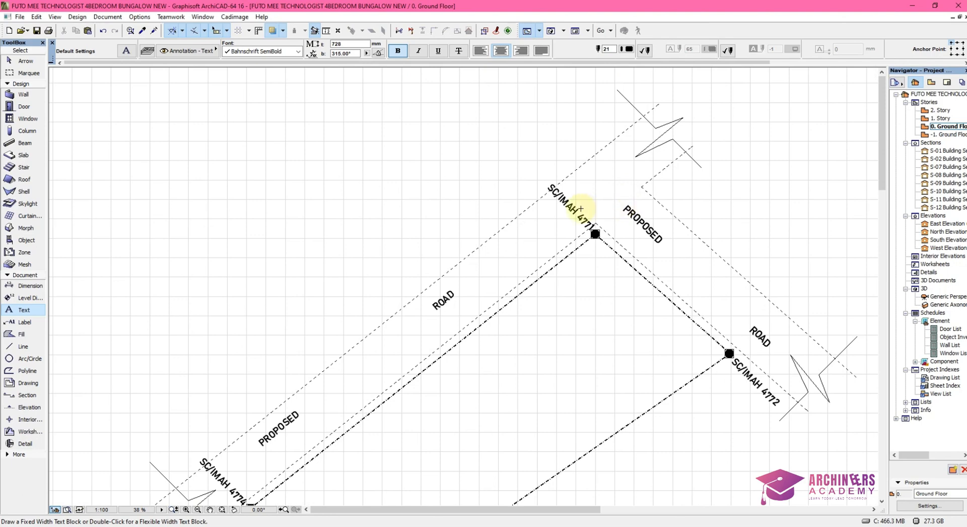
{"action": "scroll", "coordinate": [580, 208], "scroll_direction": "up", "scroll_amount": 4}
{"action": "scroll", "coordinate": [607, 166], "scroll_direction": "down", "scroll_amount": 1}
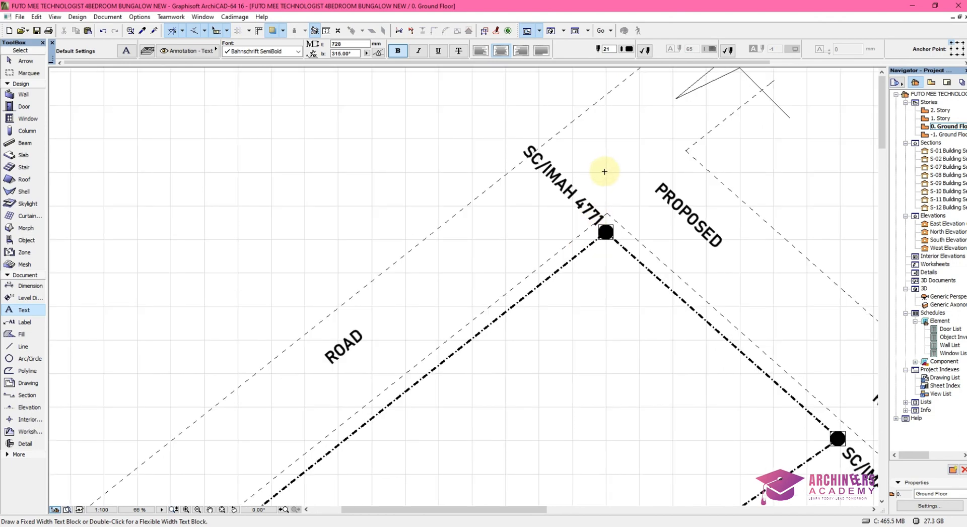
{"action": "scroll", "coordinate": [604, 169], "scroll_direction": "down", "scroll_amount": 4}
{"action": "scroll", "coordinate": [606, 177], "scroll_direction": "down", "scroll_amount": 4}
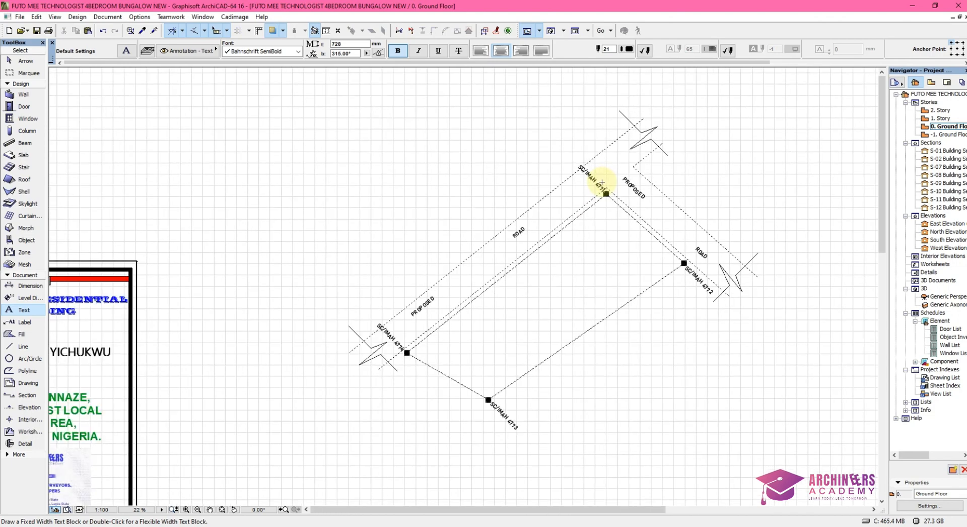
{"action": "scroll", "coordinate": [599, 191], "scroll_direction": "up", "scroll_amount": 4}
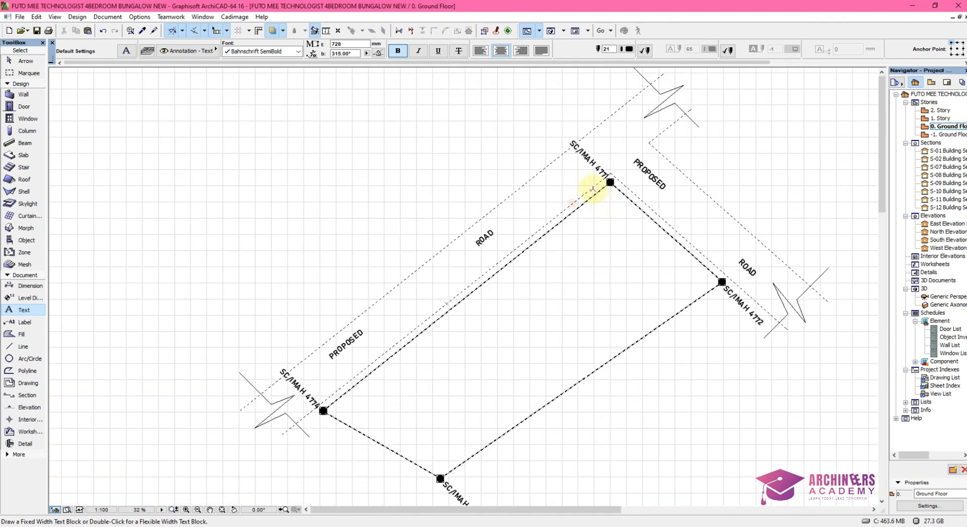
{"action": "scroll", "coordinate": [599, 185], "scroll_direction": "down", "scroll_amount": 2}
{"action": "scroll", "coordinate": [590, 246], "scroll_direction": "up", "scroll_amount": 4}
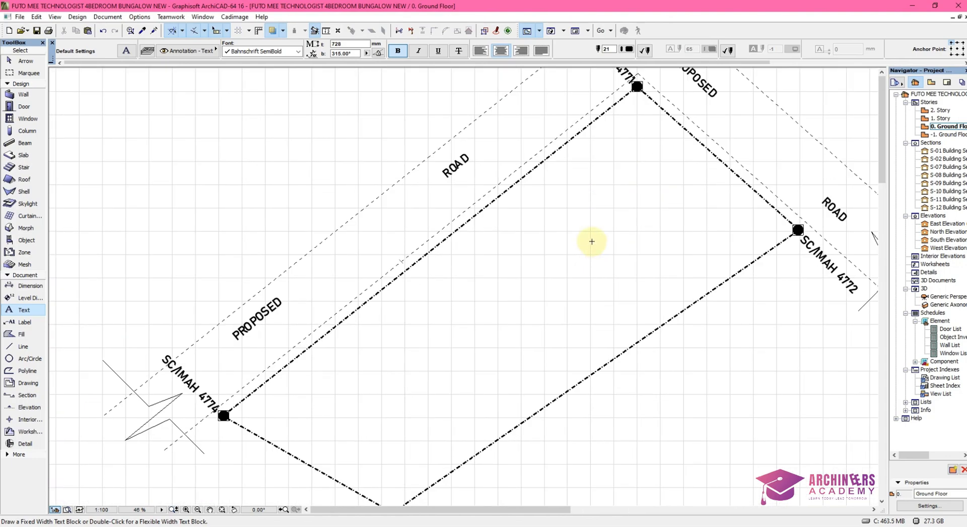
{"action": "scroll", "coordinate": [598, 278], "scroll_direction": "down", "scroll_amount": 3}
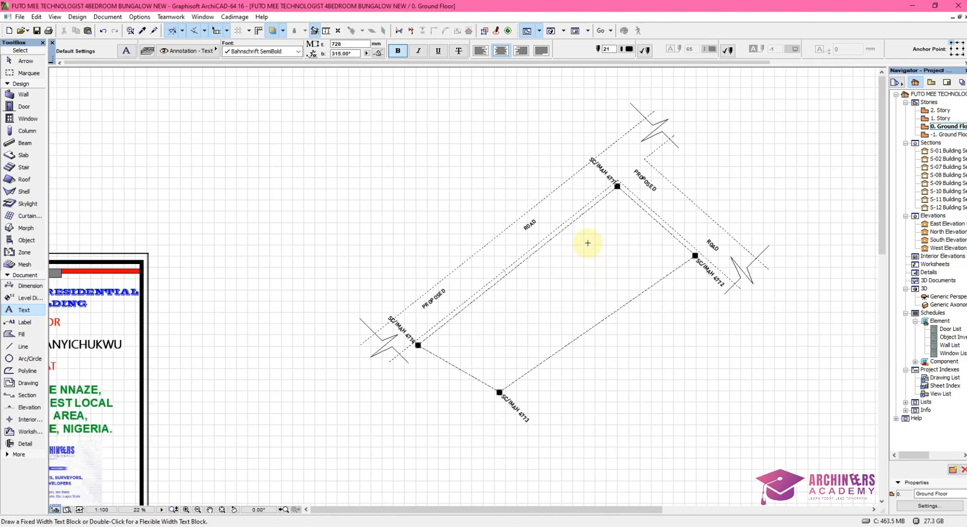
- Copy the selected bungalow floor plan from its drawing sheet to the empty area below the site plan, near beacon SC/IMAH 4772
{"action": "scroll", "coordinate": [588, 241], "scroll_direction": "down", "scroll_amount": 2}
{"action": "scroll", "coordinate": [559, 267], "scroll_direction": "down", "scroll_amount": 2}
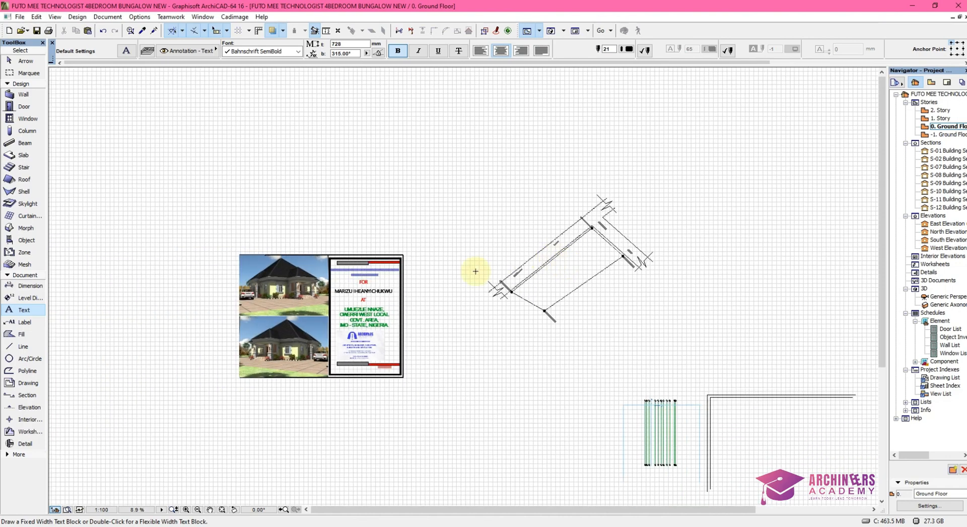
{"action": "scroll", "coordinate": [262, 327], "scroll_direction": "up", "scroll_amount": 3}
{"action": "scroll", "coordinate": [443, 304], "scroll_direction": "down", "scroll_amount": 3}
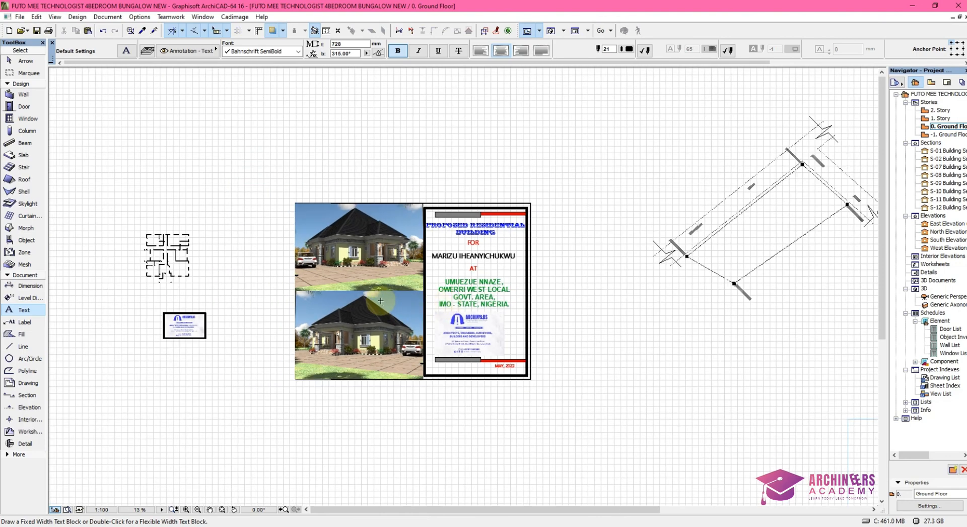
{"action": "scroll", "coordinate": [162, 270], "scroll_direction": "up", "scroll_amount": 2}
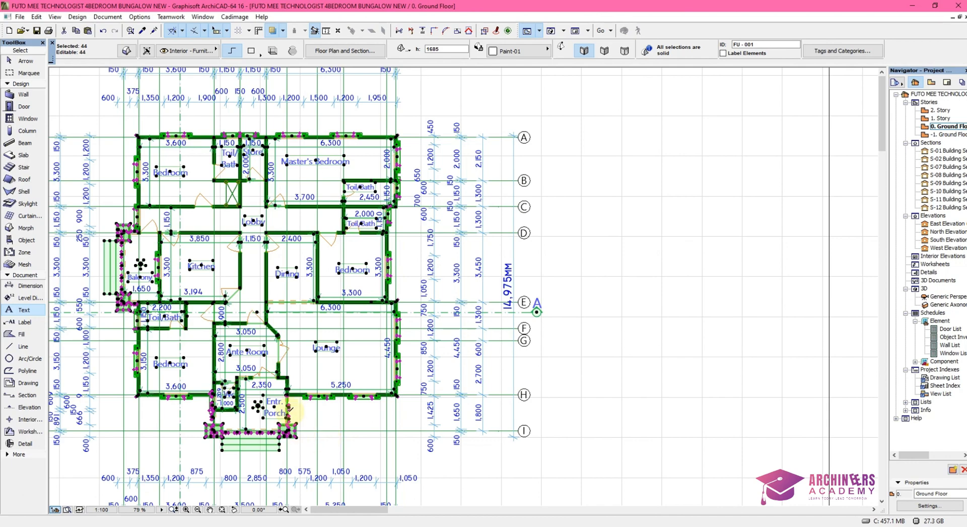
{"action": "key", "text": "ctrl+shift+d"}
{"action": "left_click", "coordinate": [264, 339]}
{"action": "scroll", "coordinate": [320, 294], "scroll_direction": "down", "scroll_amount": 9}
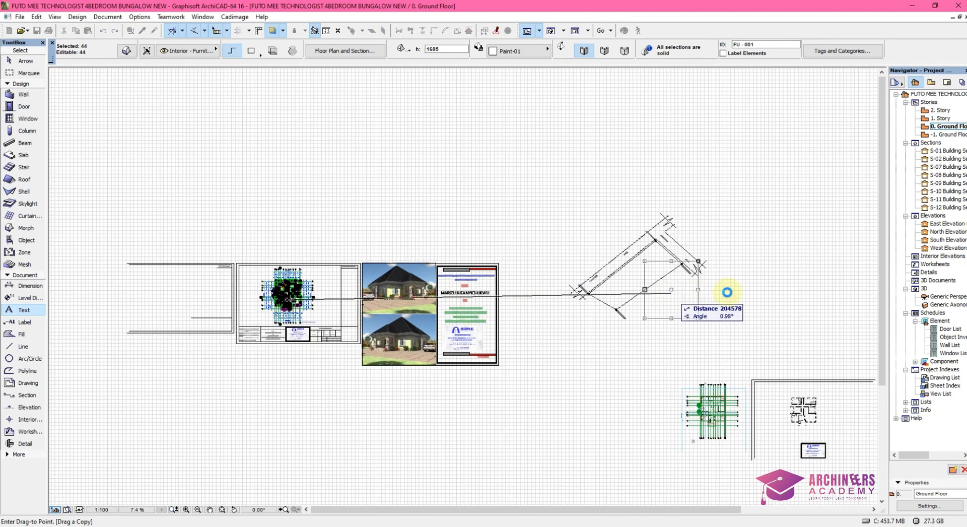
{"action": "scroll", "coordinate": [714, 298], "scroll_direction": "up", "scroll_amount": 5}
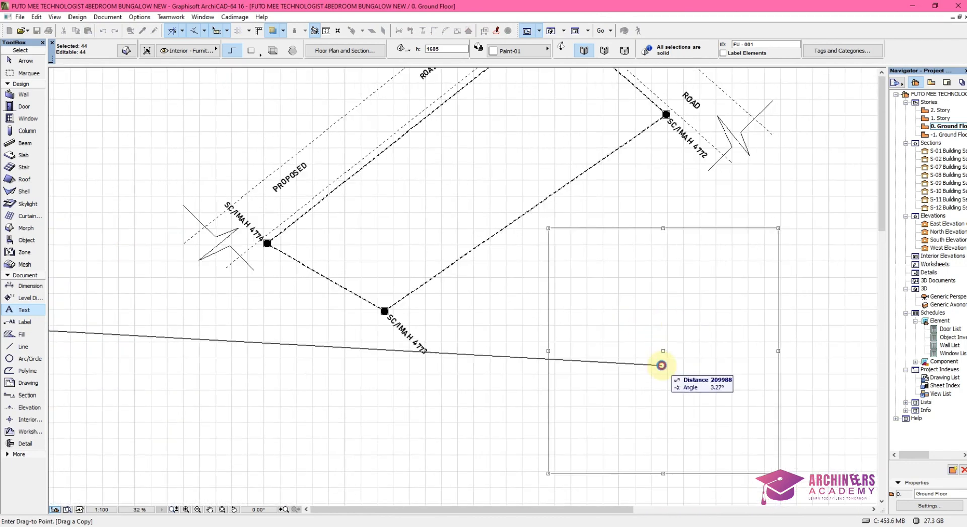
{"action": "left_click", "coordinate": [661, 364]}
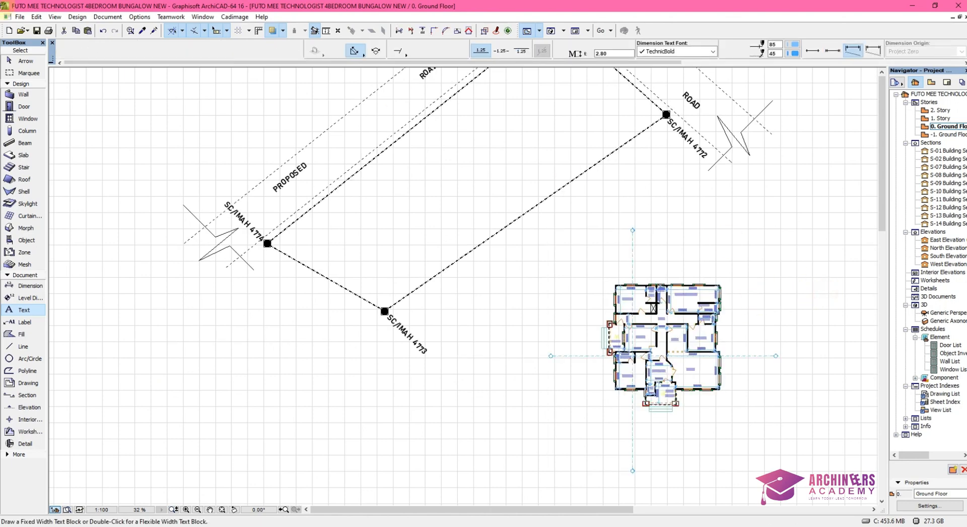
- Enclose the copied floor plan beside the plot in a rectangular marquee
{"action": "left_click", "coordinate": [34, 71]}
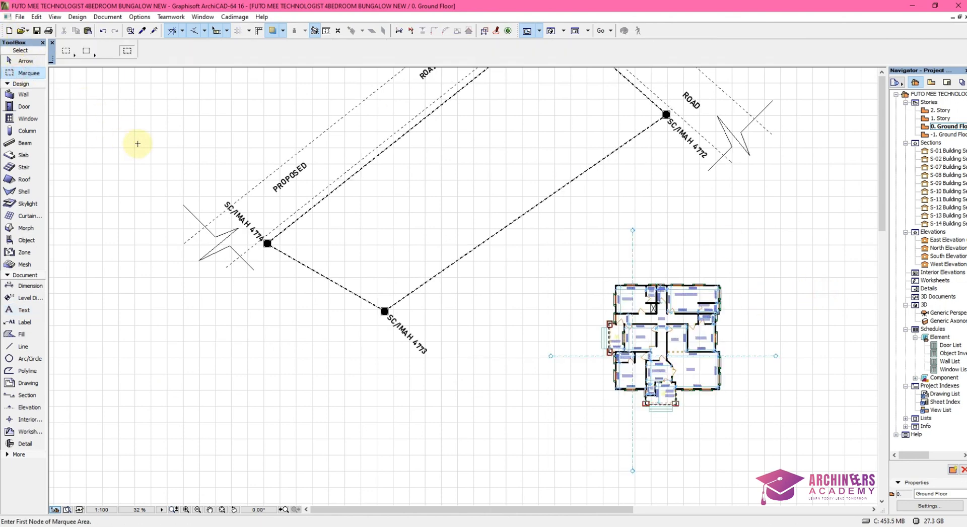
{"action": "left_click", "coordinate": [593, 243]}
{"action": "left_click", "coordinate": [759, 458]}
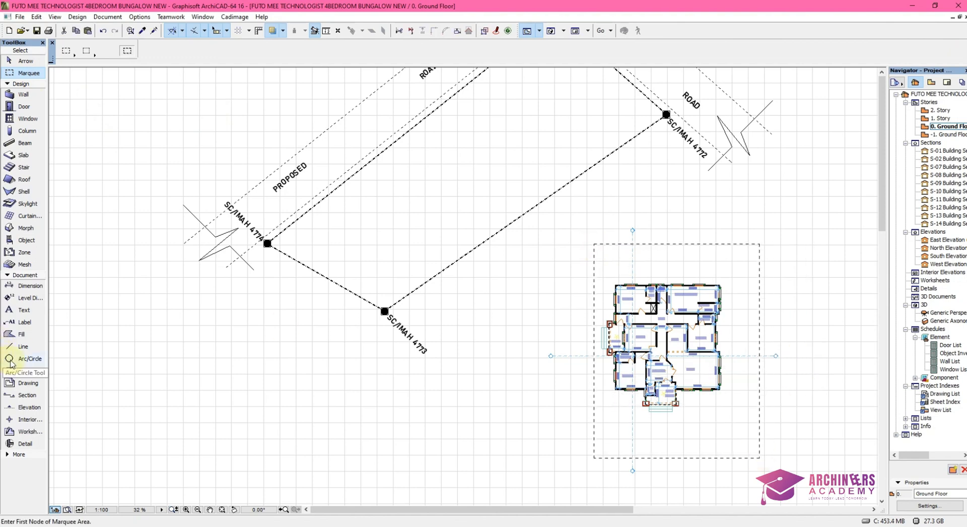
- Strip the copied floor plan down to its walls by deleting the dimensions, texts, lines, doors, windows, slabs and objects inside the marquee
{"action": "left_click", "coordinate": [16, 453]}
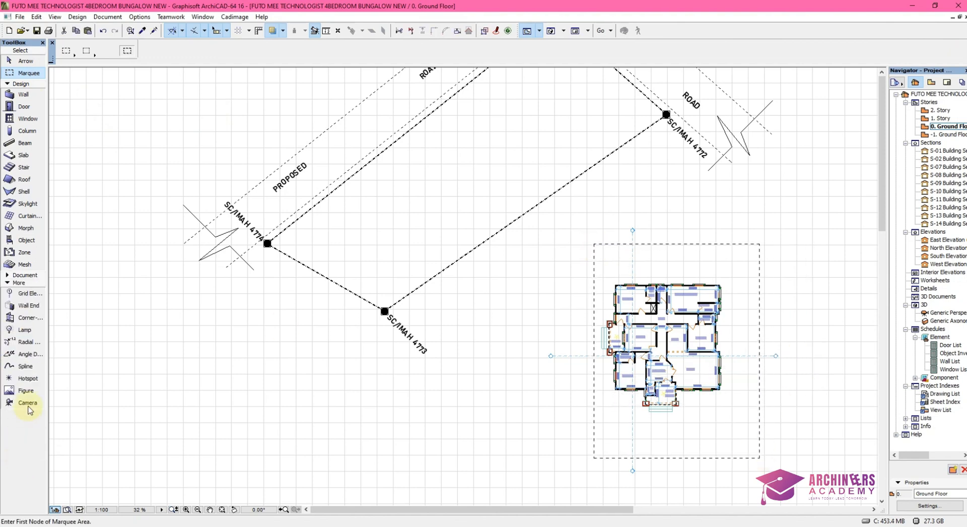
{"action": "left_click", "coordinate": [18, 294]}
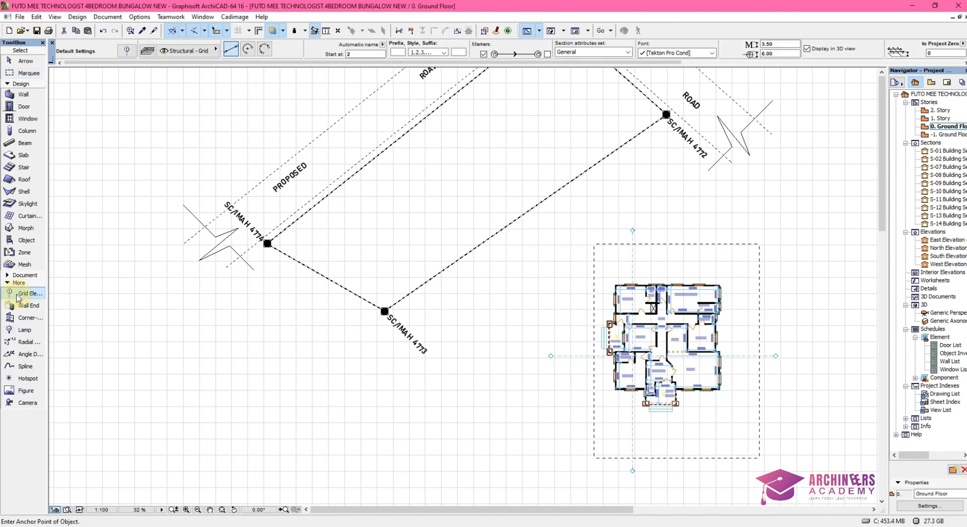
{"action": "left_click", "coordinate": [20, 275]}
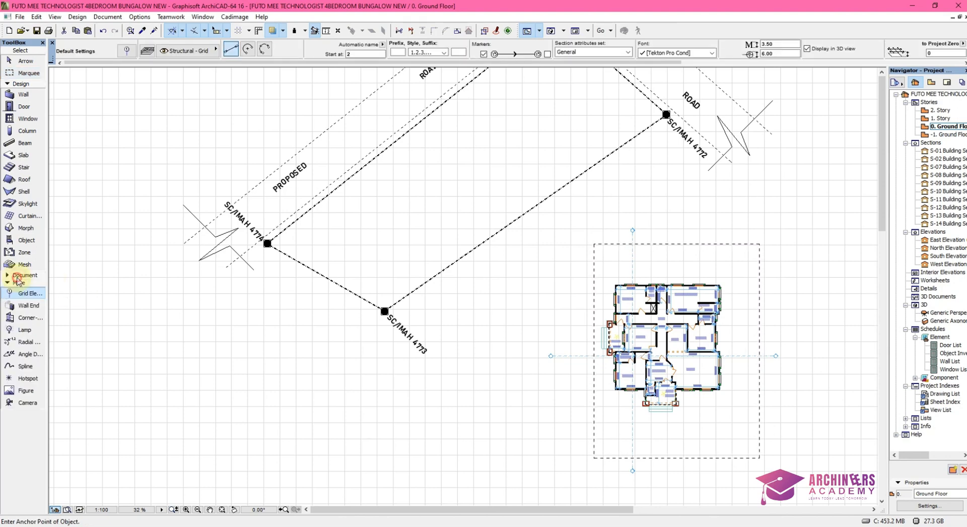
{"action": "left_click", "coordinate": [29, 285]}
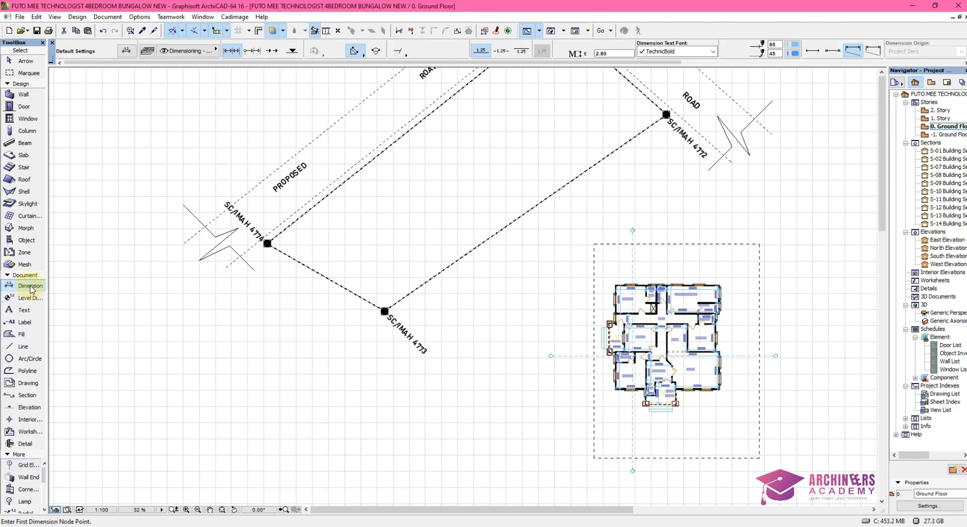
{"action": "key", "text": "ctrl+a"}
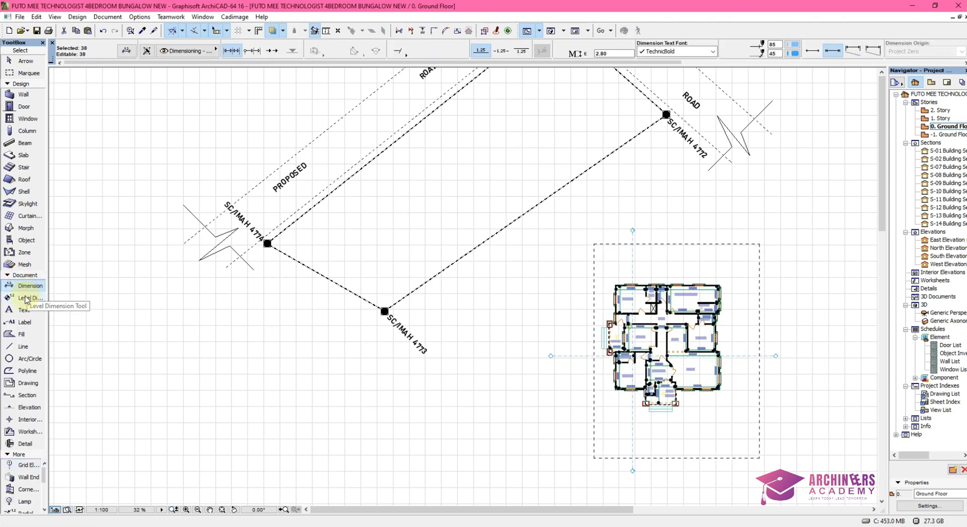
{"action": "left_click", "coordinate": [24, 310]}
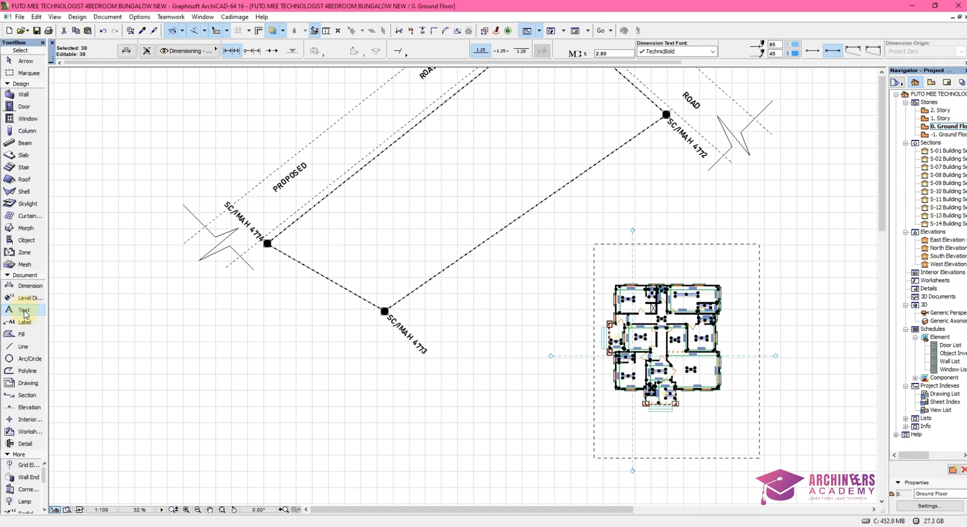
{"action": "left_click", "coordinate": [24, 346]}
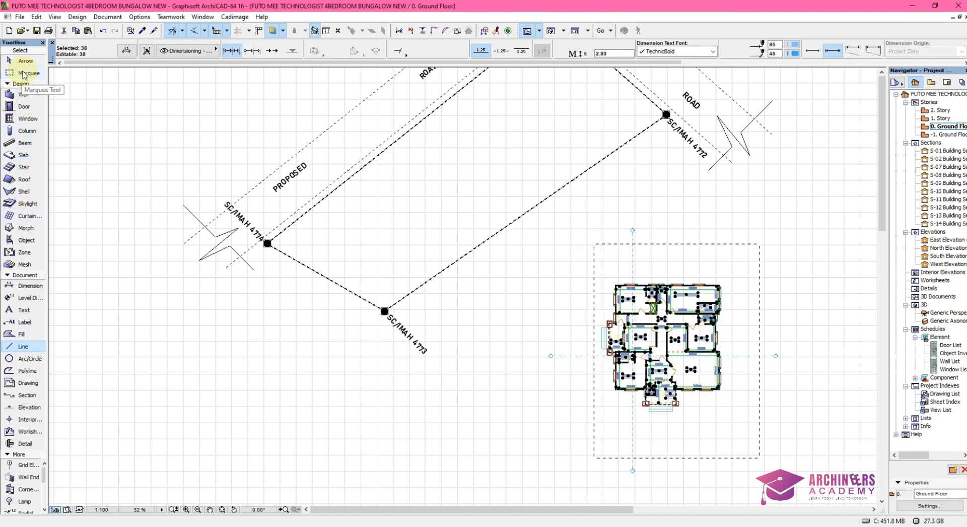
{"action": "left_click", "coordinate": [26, 240]}
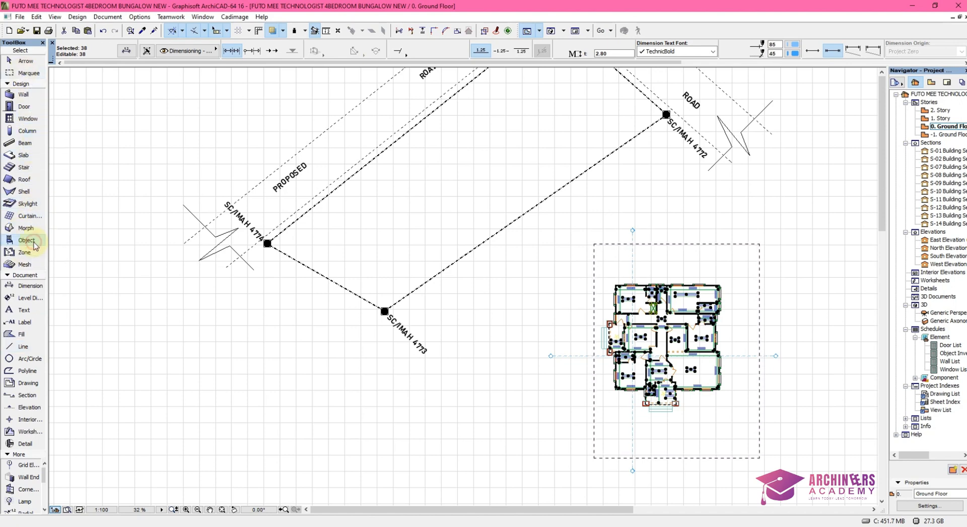
{"action": "left_click", "coordinate": [26, 106]}
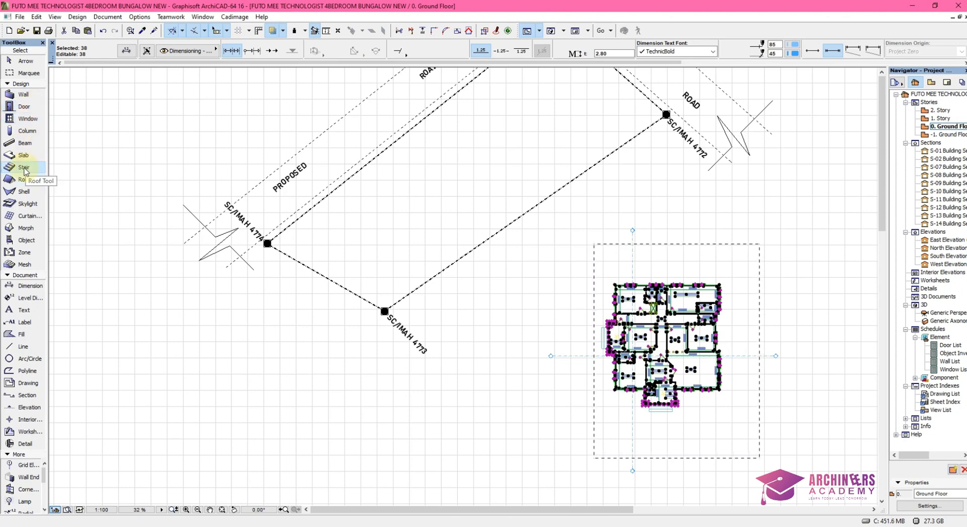
{"action": "left_click", "coordinate": [27, 157]}
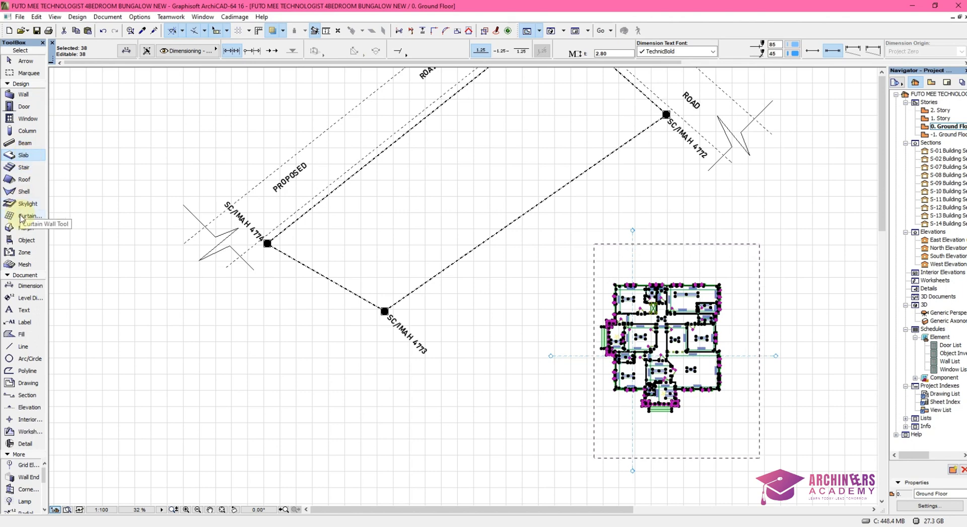
{"action": "key", "text": "Escape"}
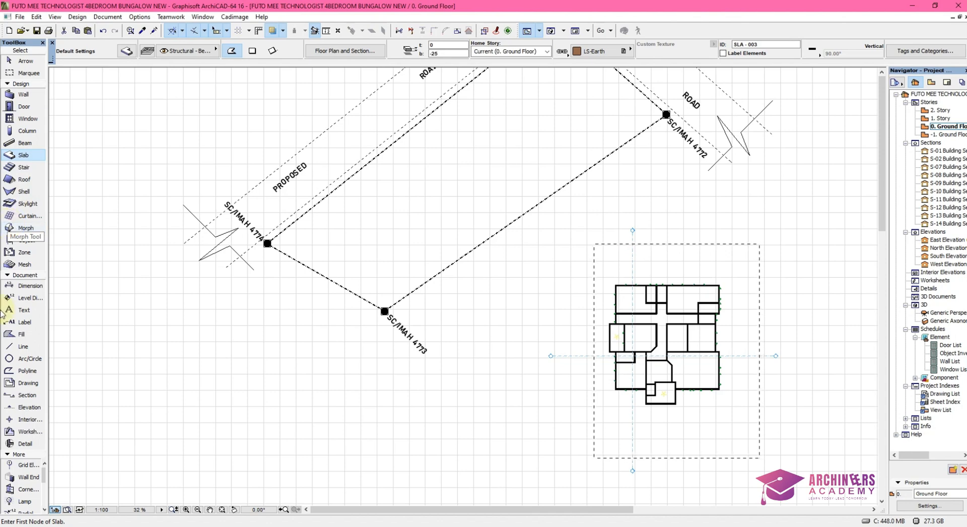
{"action": "double_click", "coordinate": [33, 238]}
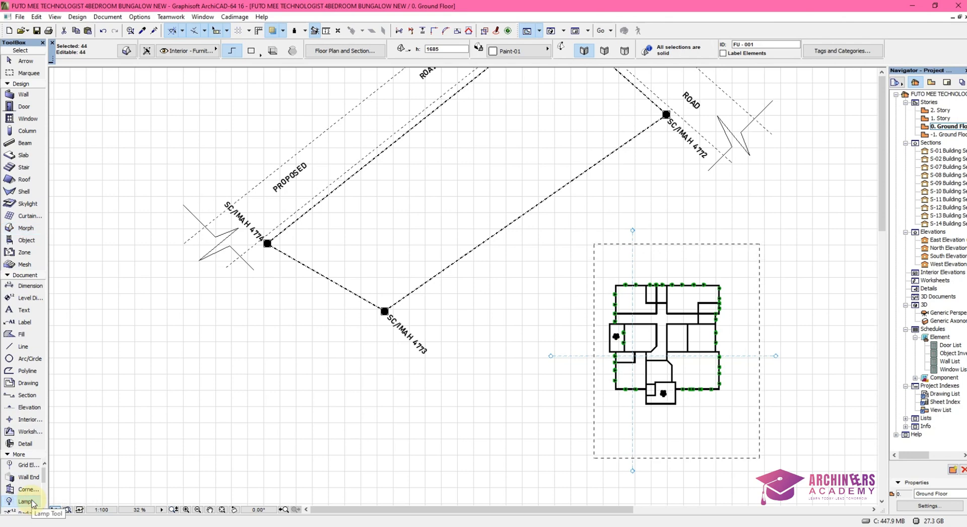
{"action": "left_click", "coordinate": [25, 501]}
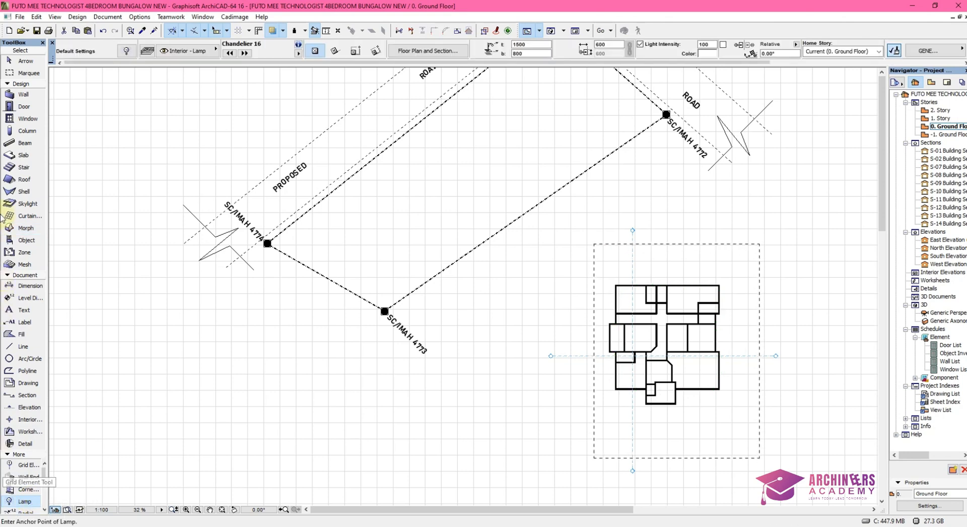
- Delete both building section markers crossing the copied floor plan inside the marquee, together with their viewpoints
{"action": "left_click", "coordinate": [26, 395]}
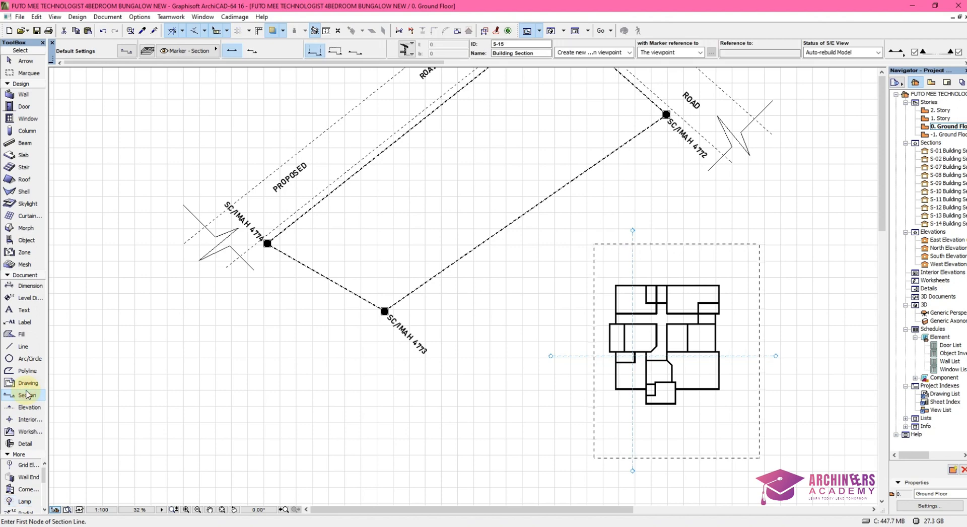
{"action": "key", "text": "ctrl+a"}
{"action": "key", "text": "Delete"}
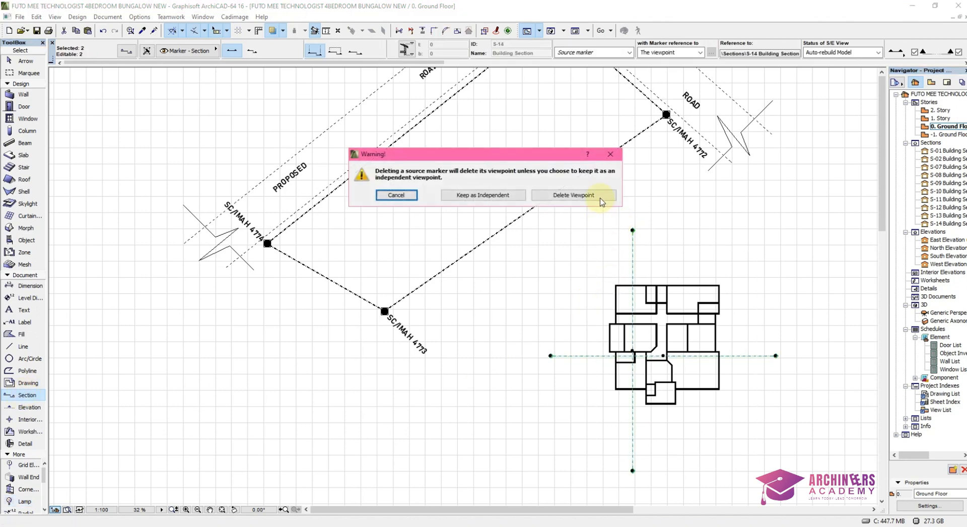
{"action": "left_click", "coordinate": [601, 201]}
{"action": "left_click", "coordinate": [584, 220]}
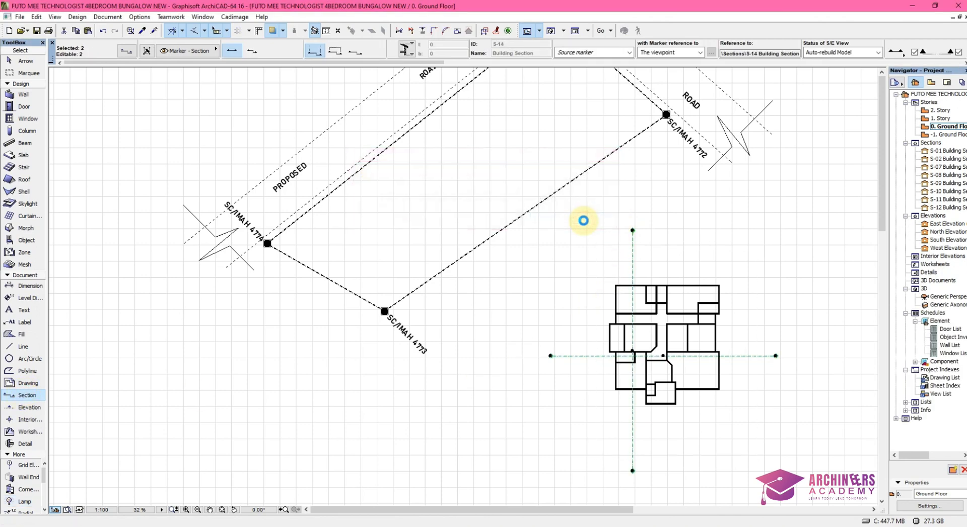
- Set the Line tool to chained polylines with pen 150 and turn off True Line Weight for tracing the floor plan
{"action": "scroll", "coordinate": [748, 375], "scroll_direction": "up", "scroll_amount": 2}
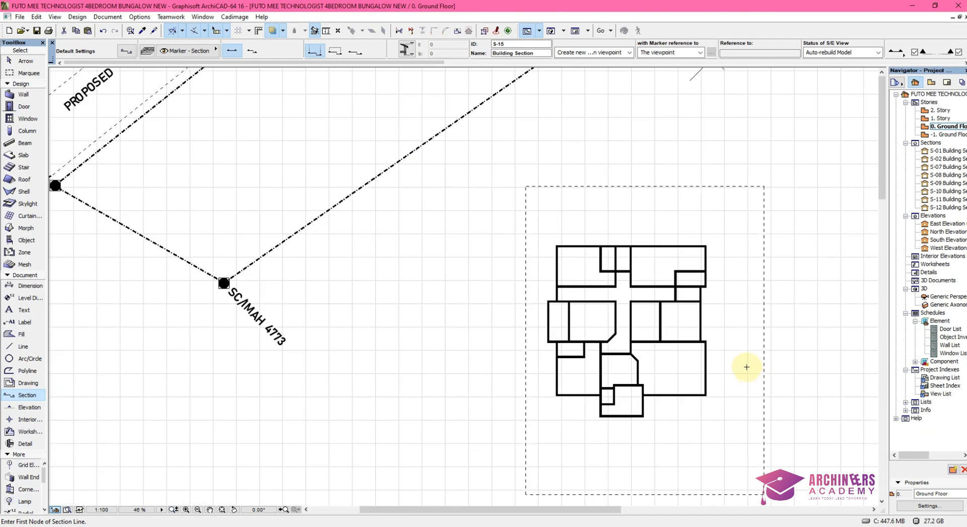
{"action": "scroll", "coordinate": [641, 313], "scroll_direction": "up", "scroll_amount": 1}
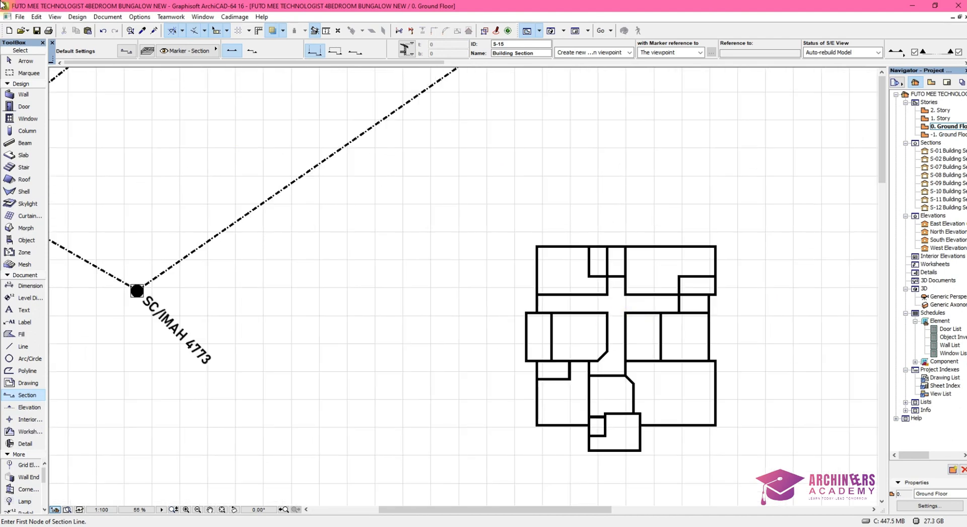
{"action": "left_click", "coordinate": [24, 346]}
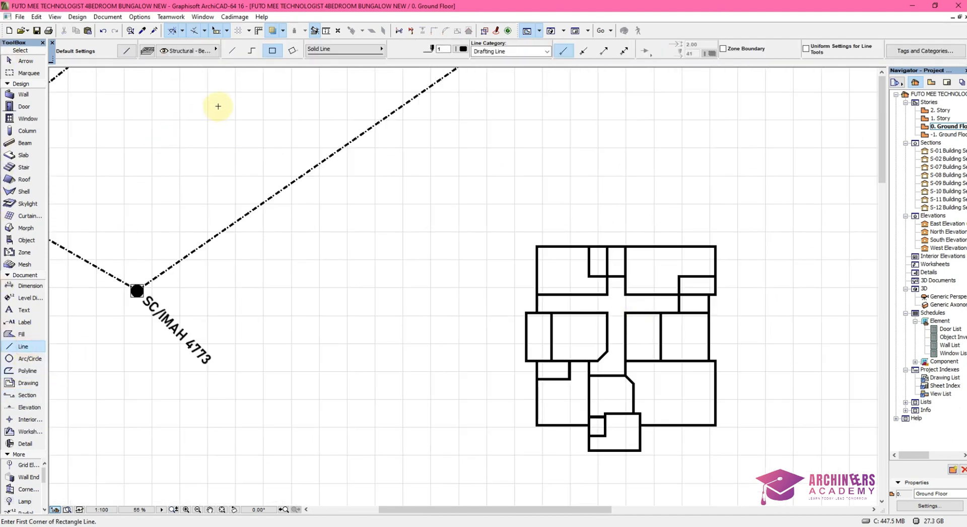
{"action": "left_click", "coordinate": [255, 52]}
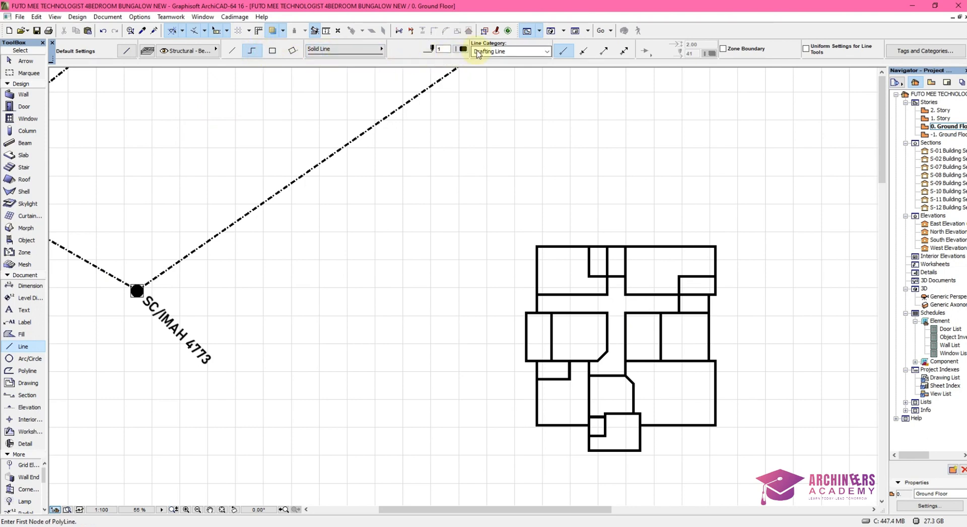
{"action": "left_click", "coordinate": [463, 49]}
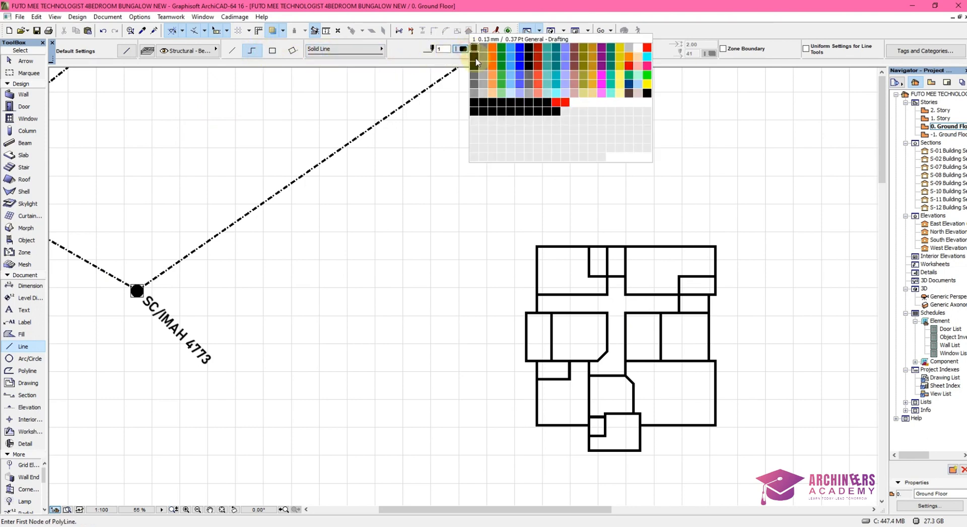
{"action": "left_click", "coordinate": [556, 111]}
{"action": "scroll", "coordinate": [546, 200], "scroll_direction": "up", "scroll_amount": 5}
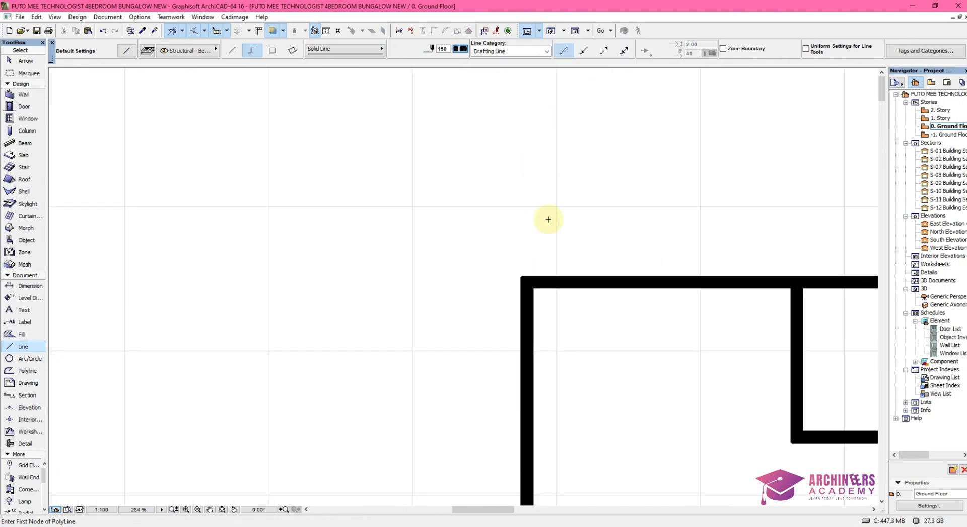
{"action": "right_click", "coordinate": [486, 258]}
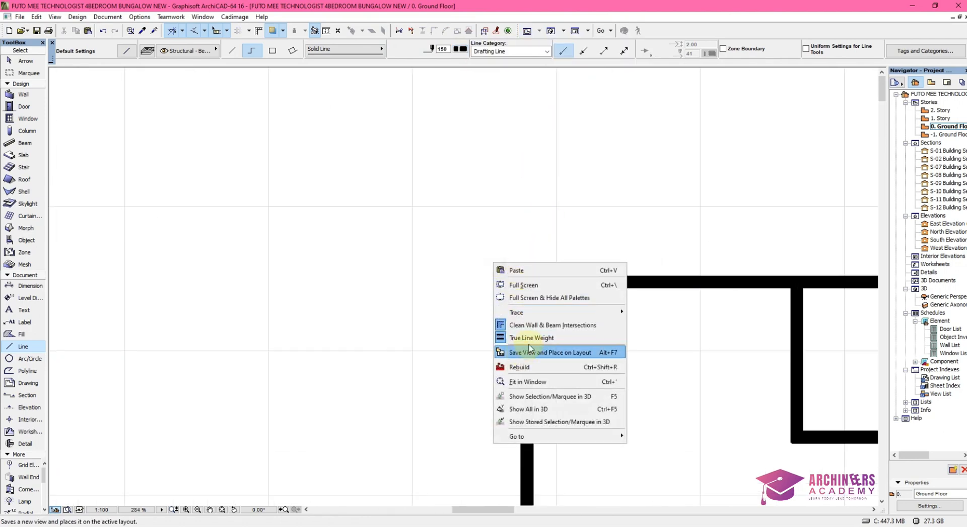
{"action": "left_click", "coordinate": [533, 337]}
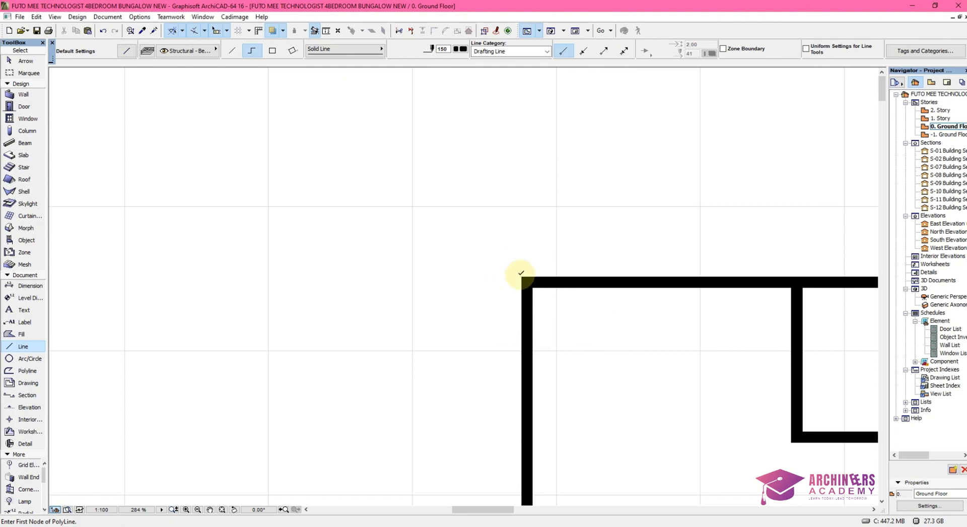
- Start a polyline at the plan's upper-left outer corner, tracing 12981 mm along the upper wall and 3600 mm down the right wall
{"action": "left_click", "coordinate": [523, 275]}
{"action": "scroll", "coordinate": [740, 269], "scroll_direction": "down", "scroll_amount": 4}
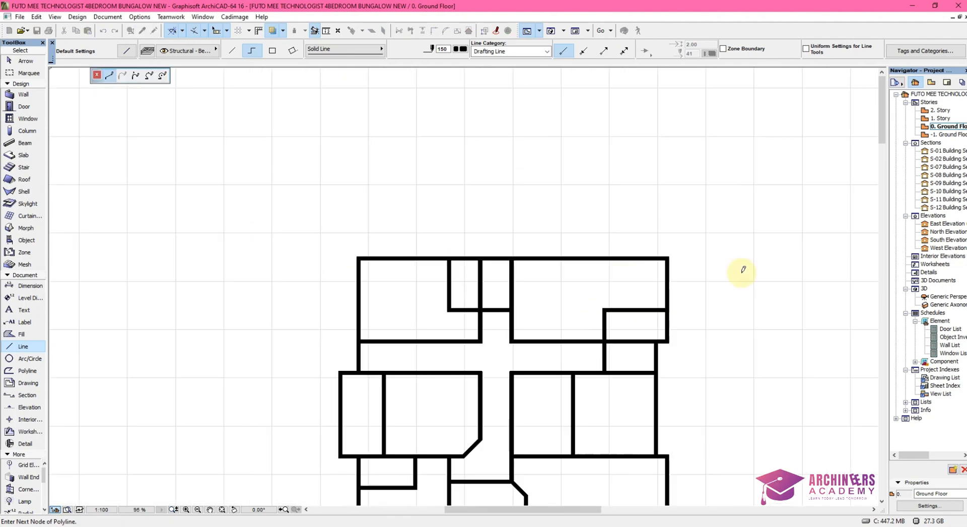
{"action": "scroll", "coordinate": [712, 224], "scroll_direction": "up", "scroll_amount": 5}
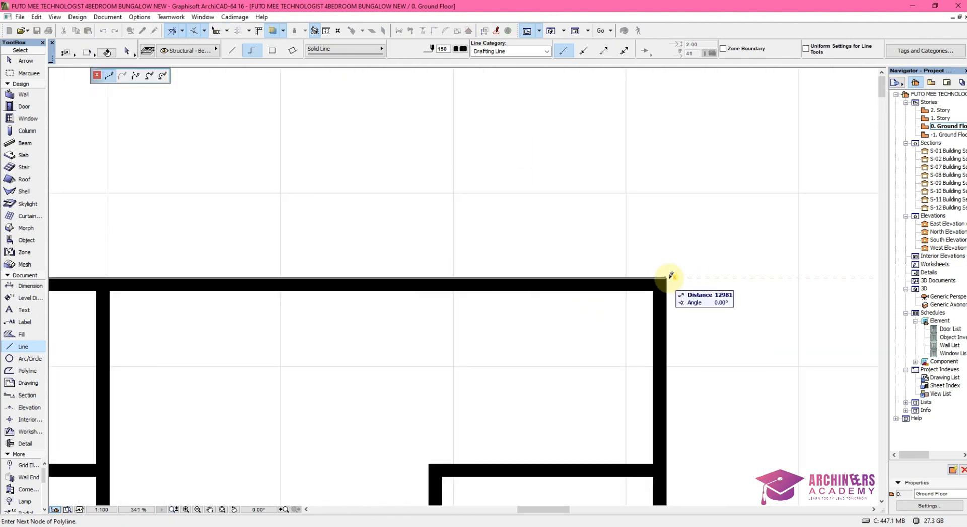
{"action": "double_click", "coordinate": [667, 273]}
{"action": "scroll", "coordinate": [673, 196], "scroll_direction": "down", "scroll_amount": 5}
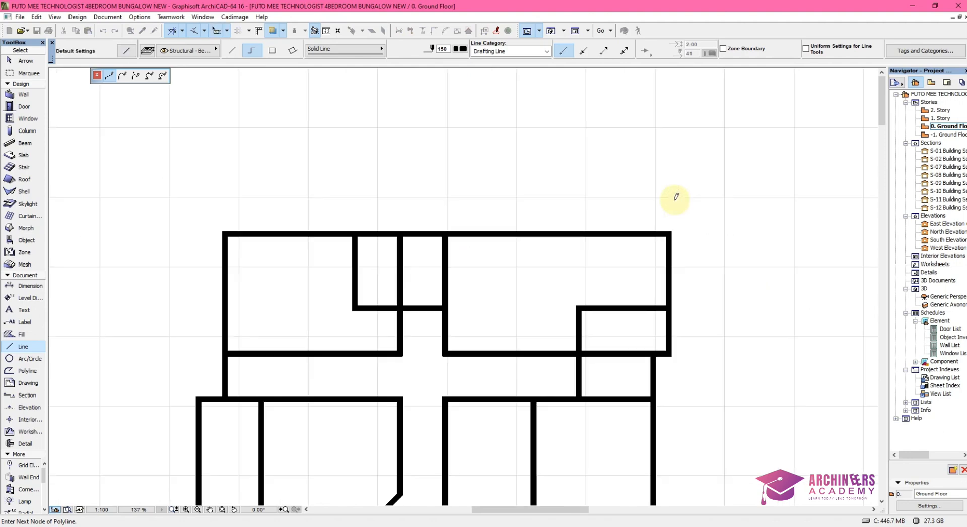
{"action": "scroll", "coordinate": [663, 367], "scroll_direction": "up", "scroll_amount": 6}
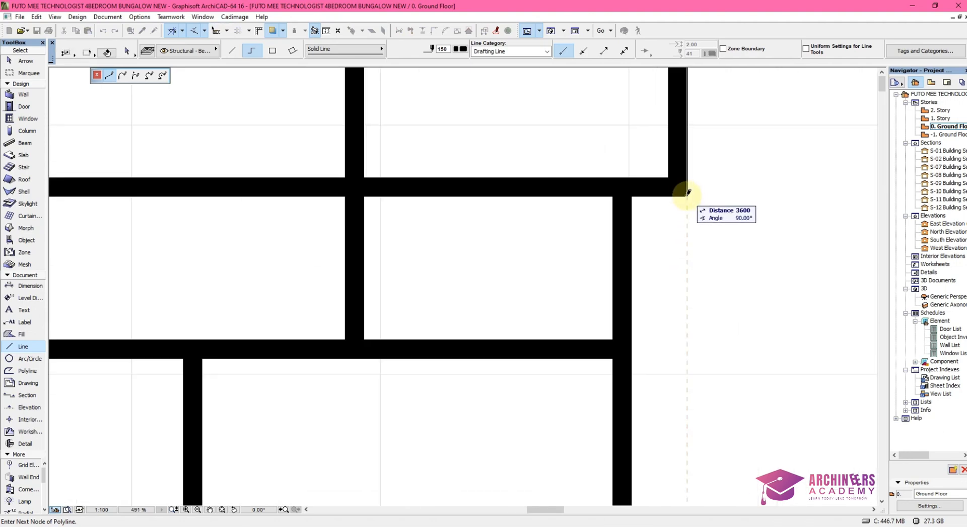
{"action": "left_click", "coordinate": [687, 195]}
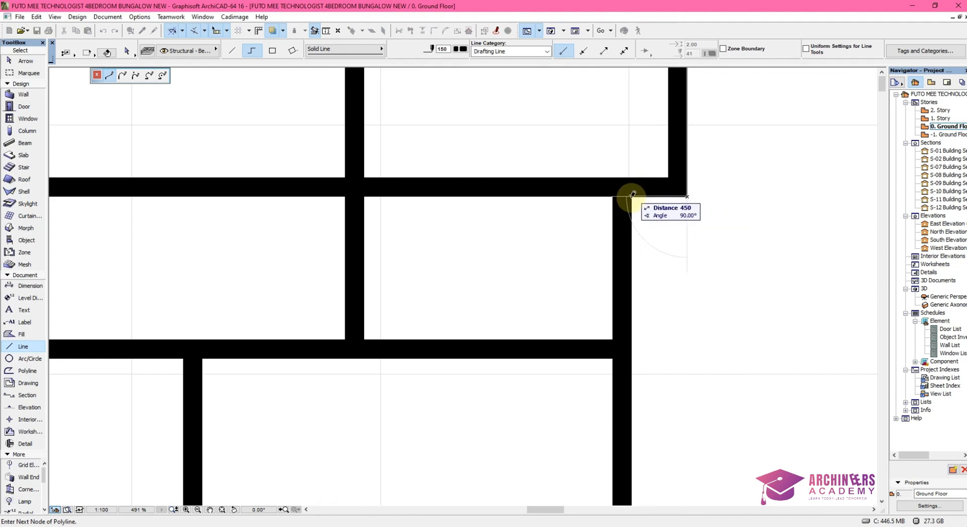
- Continue the outline around the recess on the plan's right side and down the large room's 4731 mm outer wall
{"action": "scroll", "coordinate": [635, 249], "scroll_direction": "down", "scroll_amount": 3}
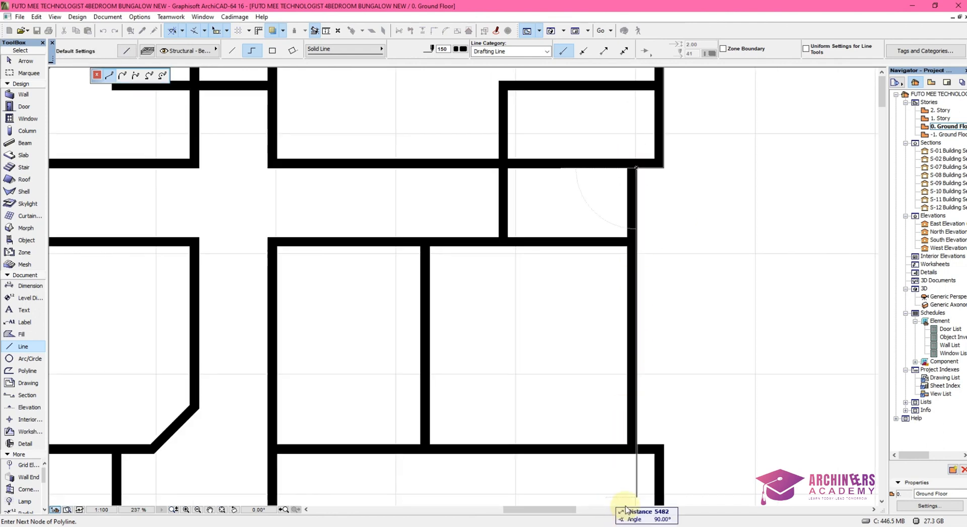
{"action": "scroll", "coordinate": [633, 466], "scroll_direction": "up", "scroll_amount": 3}
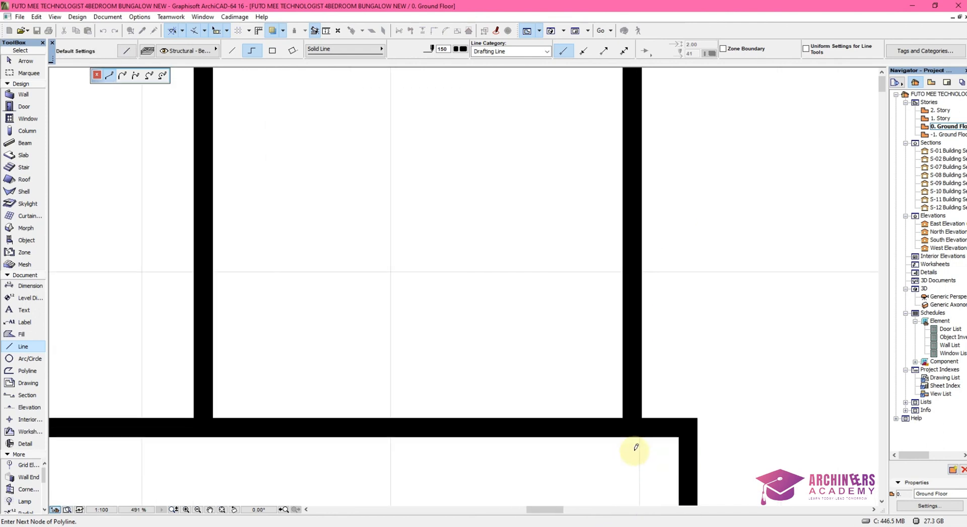
{"action": "left_click", "coordinate": [640, 418]}
{"action": "left_click", "coordinate": [697, 417]}
{"action": "scroll", "coordinate": [680, 317], "scroll_direction": "down", "scroll_amount": 4}
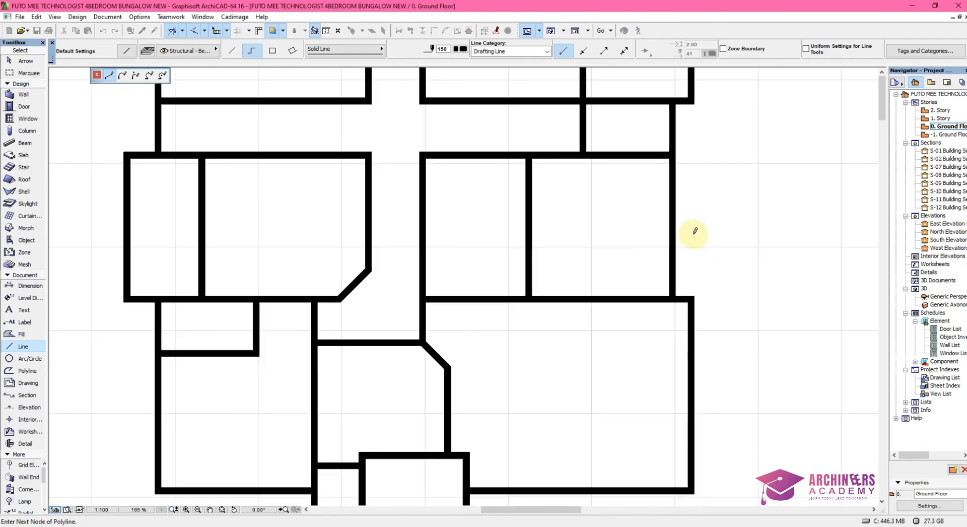
{"action": "scroll", "coordinate": [693, 411], "scroll_direction": "up", "scroll_amount": 4}
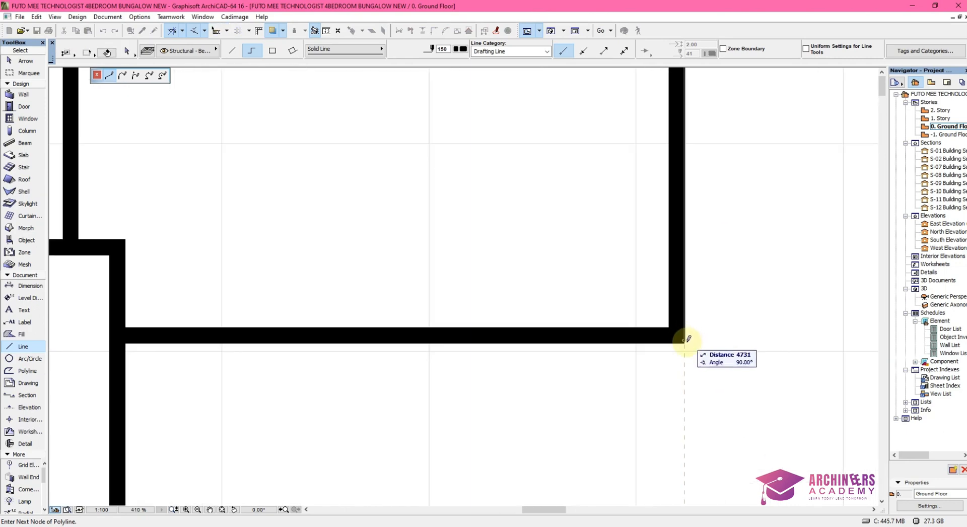
{"action": "scroll", "coordinate": [785, 339], "scroll_direction": "down", "scroll_amount": 3}
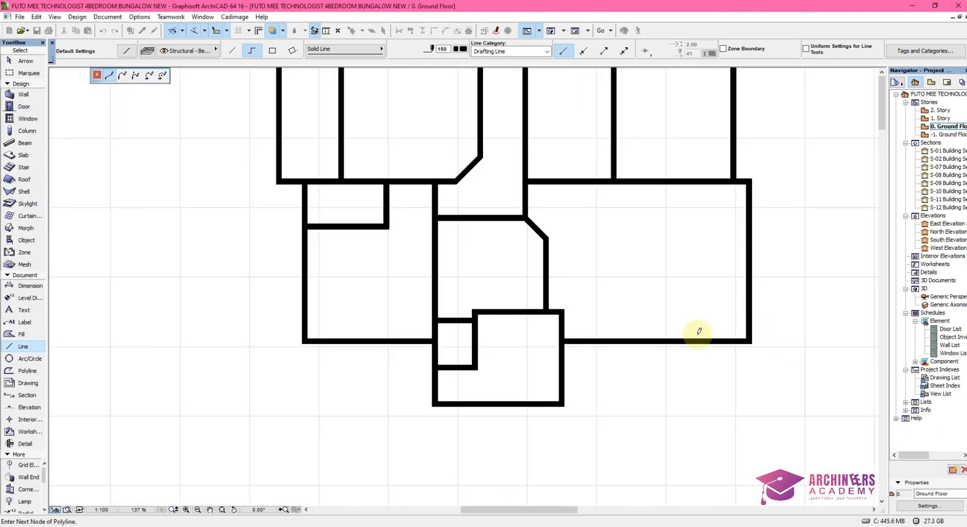
- Trace the outline along the large room's lower wall and around the projecting room, ending 1800 mm up its left side
{"action": "scroll", "coordinate": [578, 348], "scroll_direction": "up", "scroll_amount": 2}
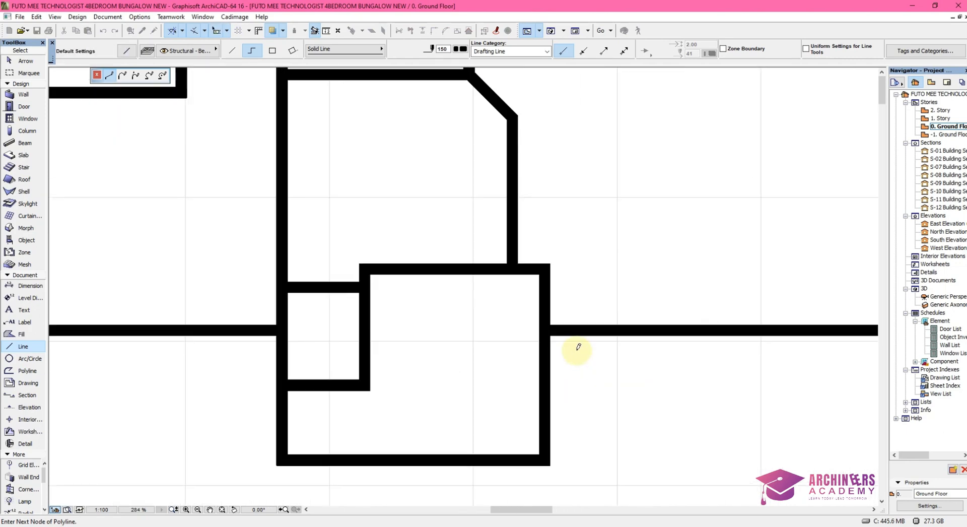
{"action": "left_click", "coordinate": [552, 333]}
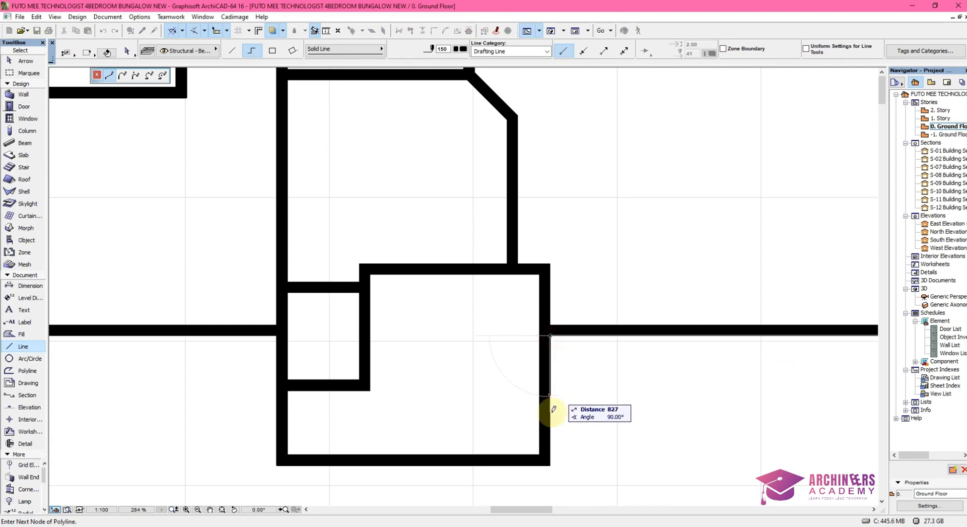
{"action": "left_click", "coordinate": [552, 463]}
{"action": "scroll", "coordinate": [494, 410], "scroll_direction": "down", "scroll_amount": 1}
{"action": "scroll", "coordinate": [488, 410], "scroll_direction": "up", "scroll_amount": 3}
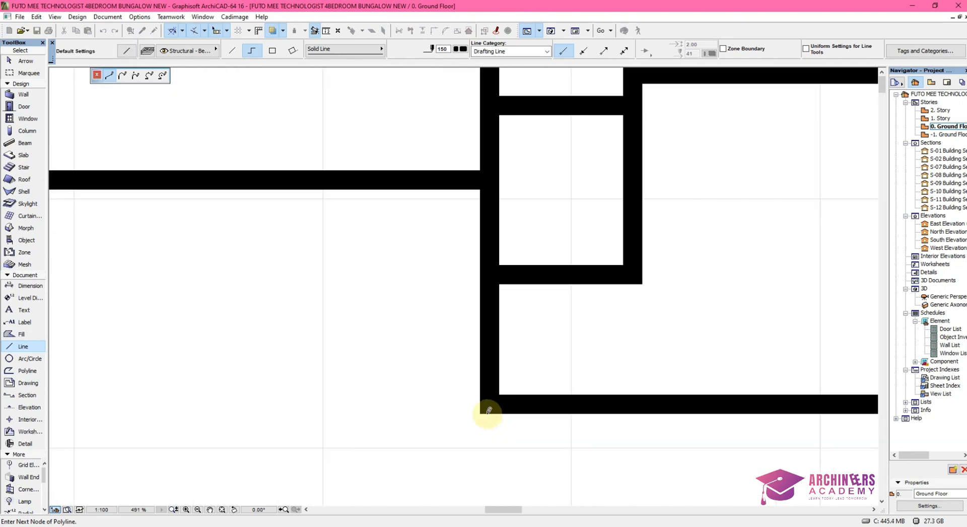
{"action": "left_click", "coordinate": [480, 412]}
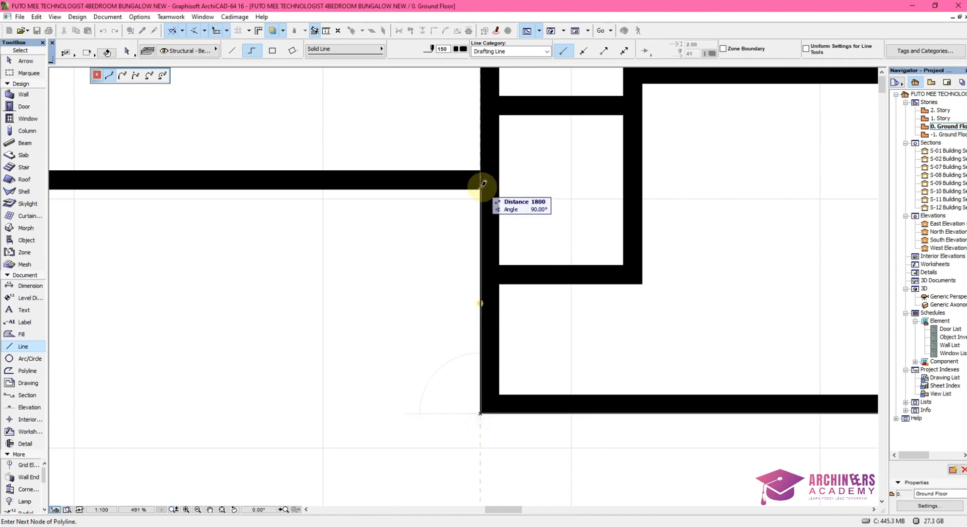
{"action": "left_click", "coordinate": [482, 185]}
- Trace the outline around the lower-left room, 4536 mm up its outer wall and out to the left projection's lower corner
{"action": "scroll", "coordinate": [679, 292], "scroll_direction": "down", "scroll_amount": 2}
{"action": "middle_click_drag", "start_coordinate": [679, 292], "coordinate": [468, 255]}
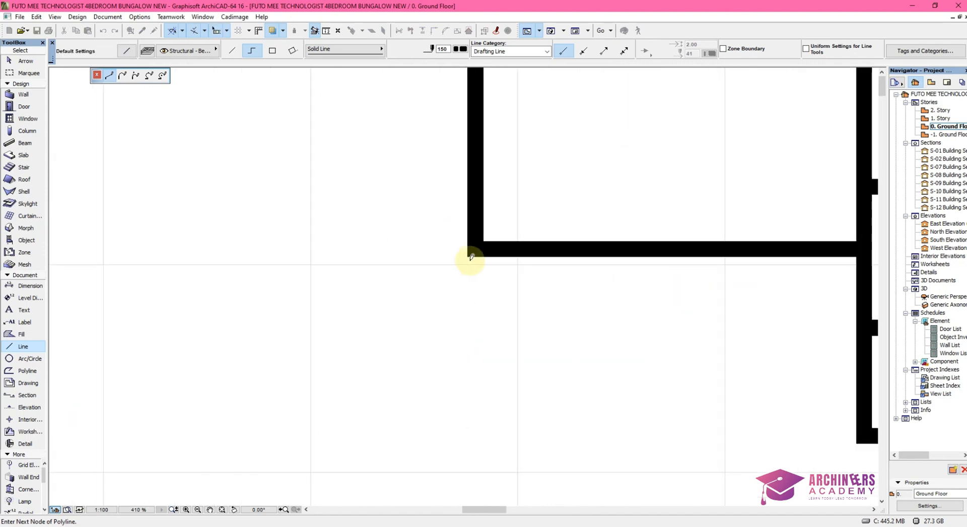
{"action": "scroll", "coordinate": [469, 250], "scroll_direction": "up", "scroll_amount": 3}
{"action": "left_click", "coordinate": [468, 249]}
{"action": "scroll", "coordinate": [468, 303], "scroll_direction": "down", "scroll_amount": 10}
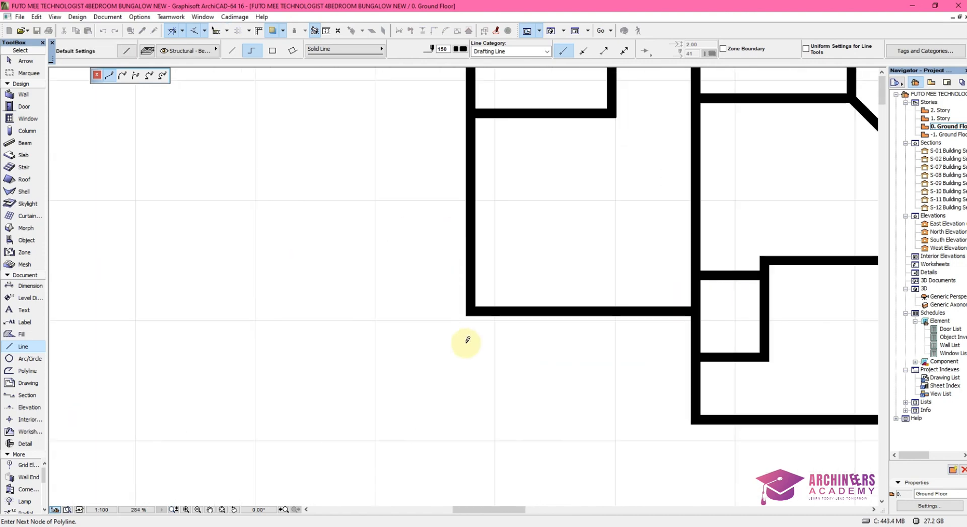
{"action": "scroll", "coordinate": [466, 176], "scroll_direction": "up", "scroll_amount": 7}
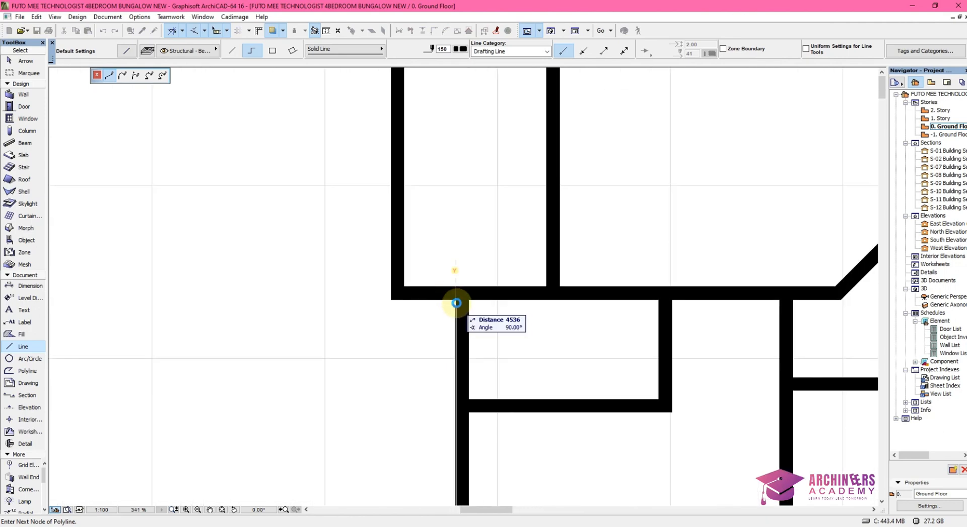
{"action": "left_click", "coordinate": [455, 299]}
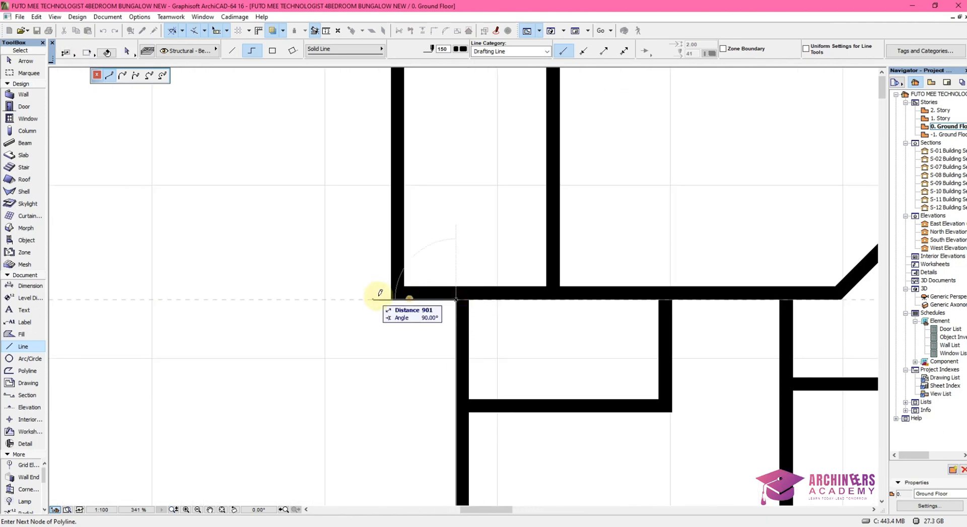
{"action": "double_click", "coordinate": [395, 298]}
- Trace 3600 mm up the left projection and along the remaining outer walls, closing the polyline at the starting corner
{"action": "scroll", "coordinate": [411, 288], "scroll_direction": "down", "scroll_amount": 5}
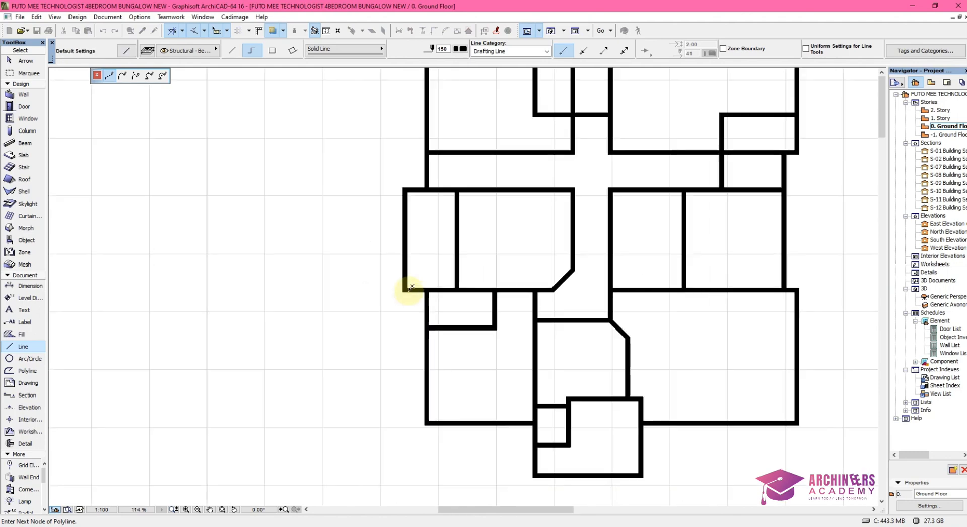
{"action": "scroll", "coordinate": [404, 160], "scroll_direction": "up", "scroll_amount": 6}
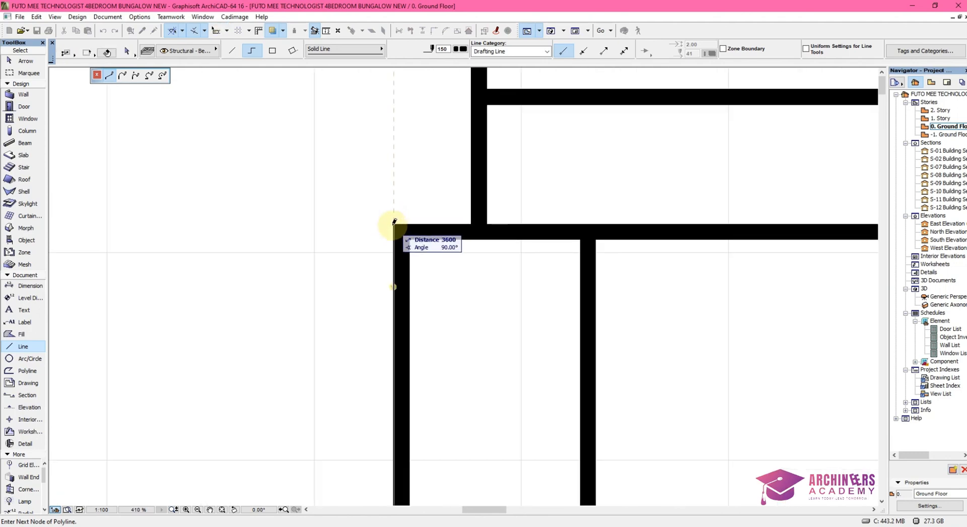
{"action": "left_click", "coordinate": [394, 223]}
{"action": "scroll", "coordinate": [471, 272], "scroll_direction": "down", "scroll_amount": 5}
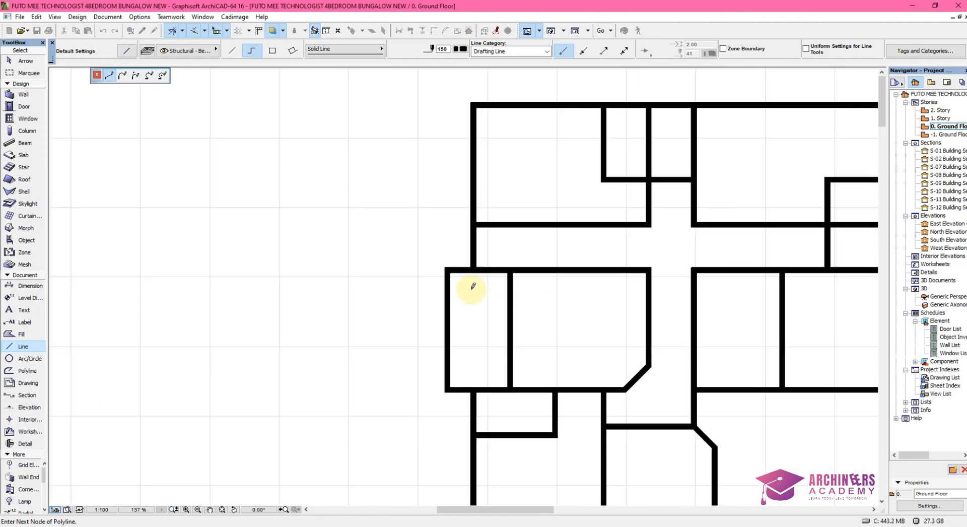
{"action": "scroll", "coordinate": [464, 75], "scroll_direction": "up", "scroll_amount": 6}
{"action": "double_click", "coordinate": [486, 176]}
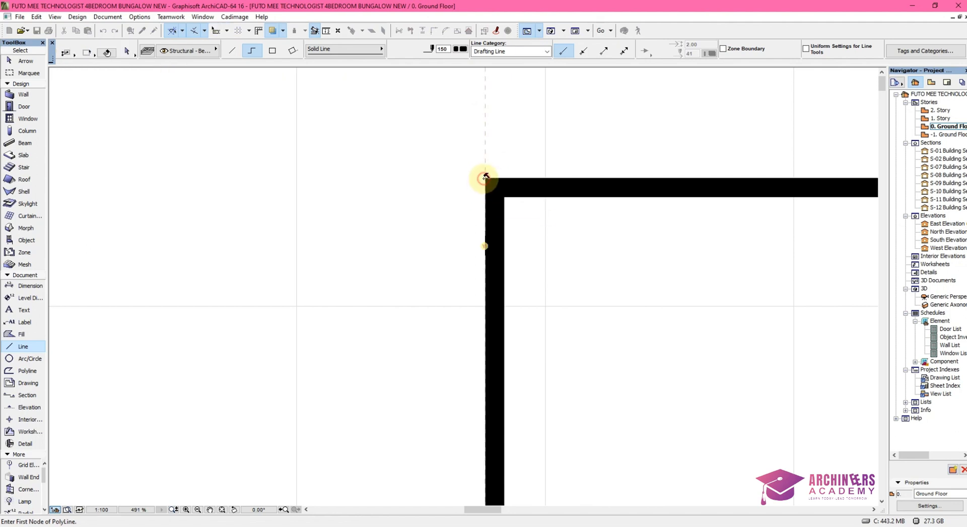
- Select all walls of the copied floor plan within a marquee and delete them, keeping the traced outline
{"action": "scroll", "coordinate": [455, 162], "scroll_direction": "down", "scroll_amount": 8}
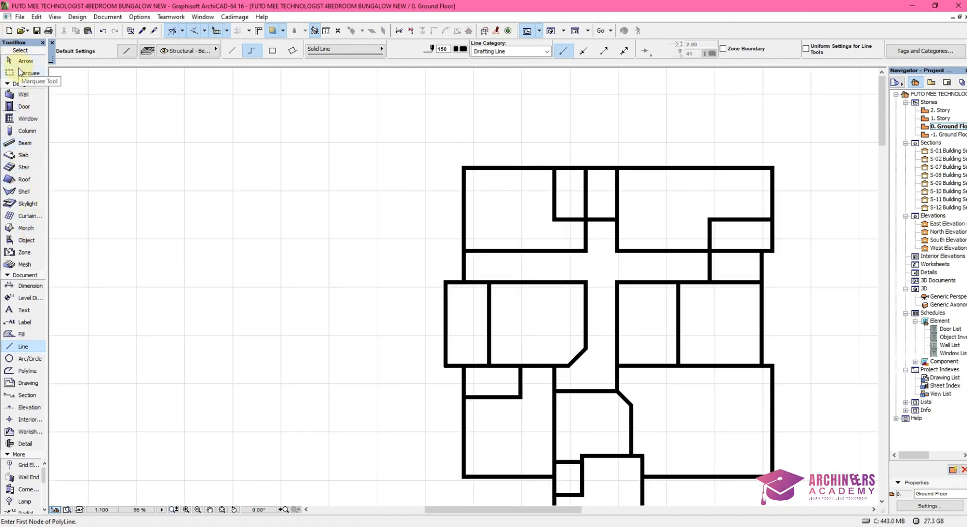
{"action": "left_click", "coordinate": [20, 72]}
{"action": "left_click", "coordinate": [360, 123]}
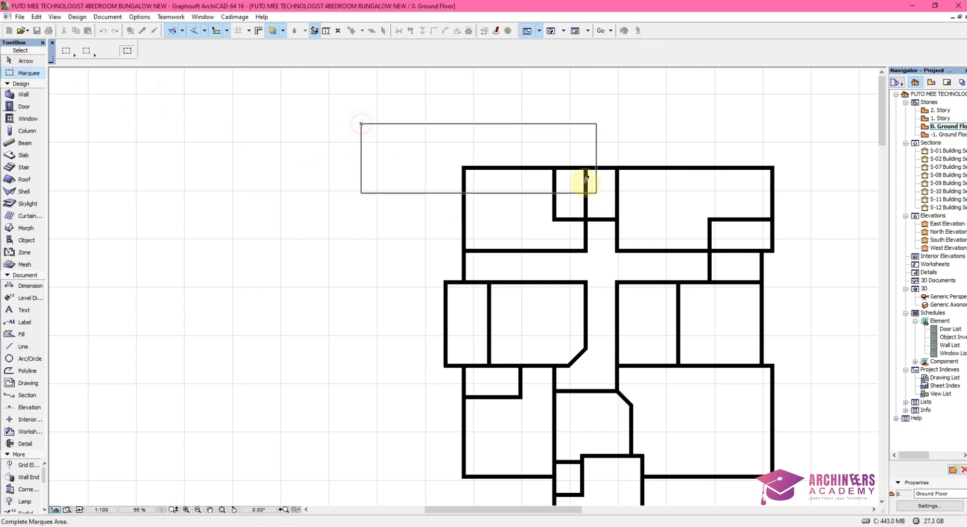
{"action": "scroll", "coordinate": [583, 183], "scroll_direction": "down", "scroll_amount": 3}
{"action": "left_click", "coordinate": [695, 360]}
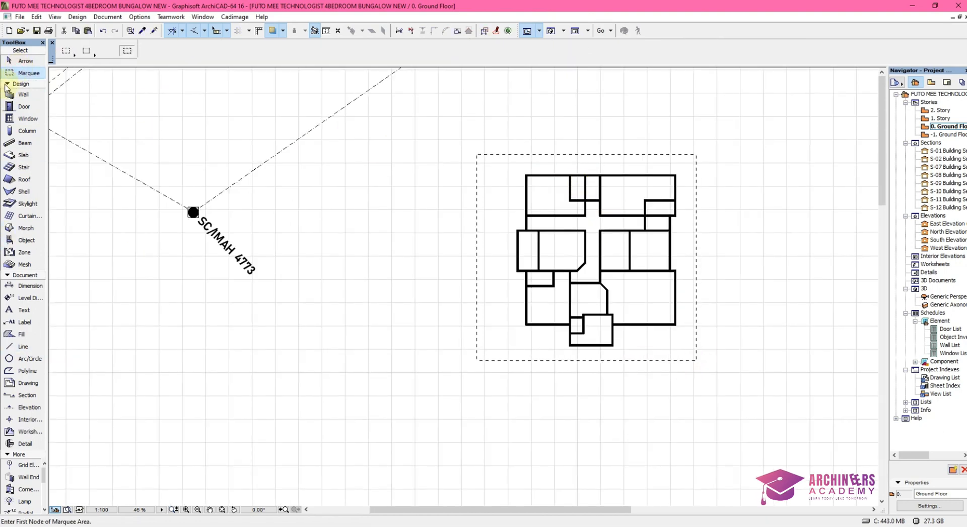
{"action": "left_click", "coordinate": [23, 94]}
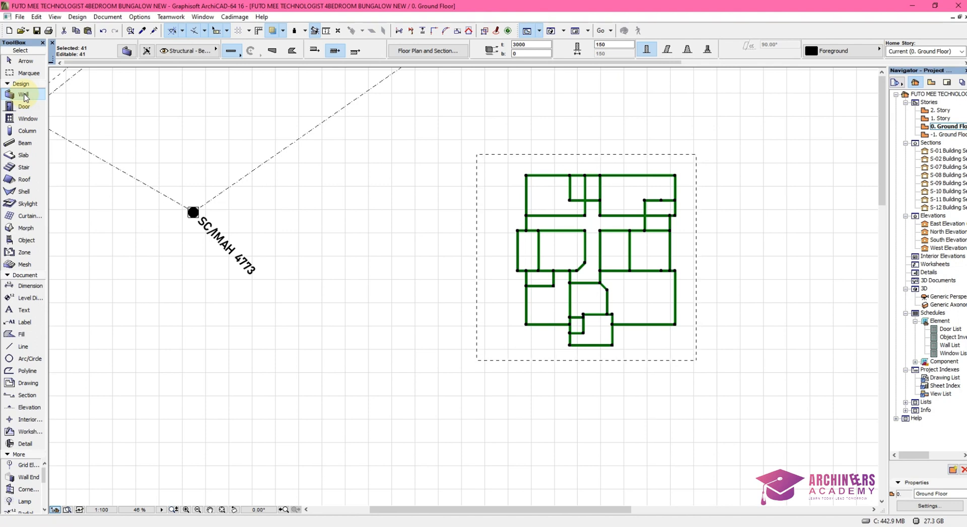
{"action": "left_click", "coordinate": [591, 206]}
{"action": "key", "text": "Escape"}
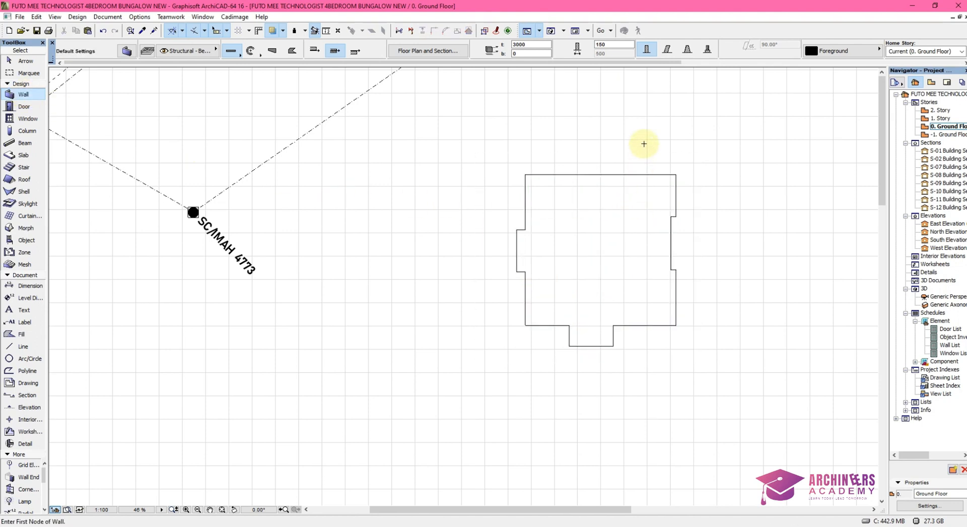
- Select the whole traced outline and move it by its upper-left corner onto the plot between the survey markers
{"action": "left_click_drag", "start_coordinate": [698, 151], "coordinate": [506, 418], "text": "shift"}
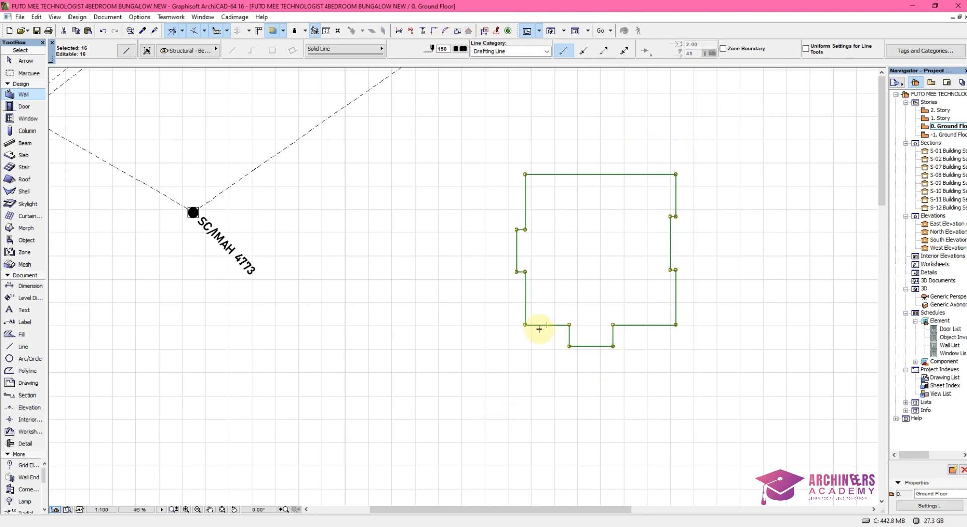
{"action": "left_click", "coordinate": [525, 174]}
{"action": "scroll", "coordinate": [552, 363], "scroll_direction": "down", "scroll_amount": 5}
{"action": "scroll", "coordinate": [553, 159], "scroll_direction": "up", "scroll_amount": 4}
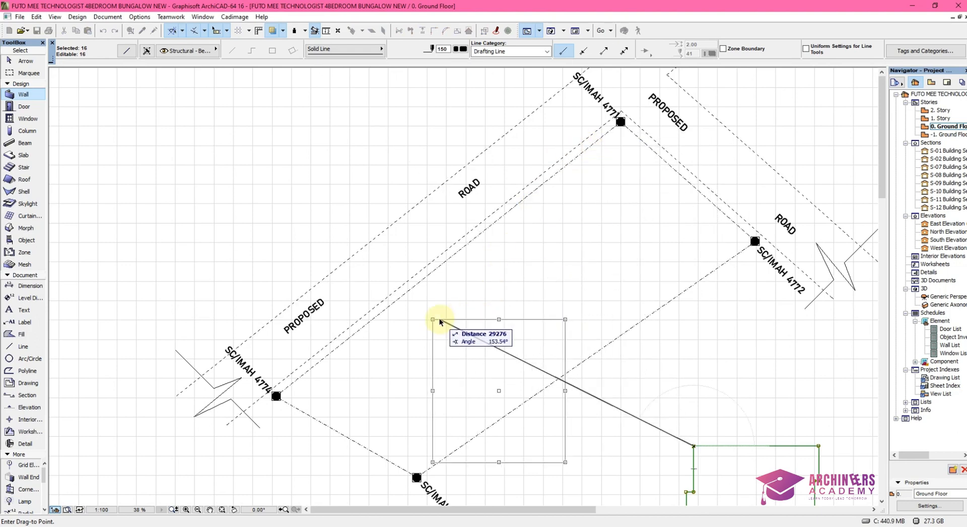
{"action": "left_click", "coordinate": [434, 335]}
- Rotate the outline counterclockwise about its upper-left corner so its sides run roughly parallel to the long plot boundaries
{"action": "key", "text": "ctrl+e"}
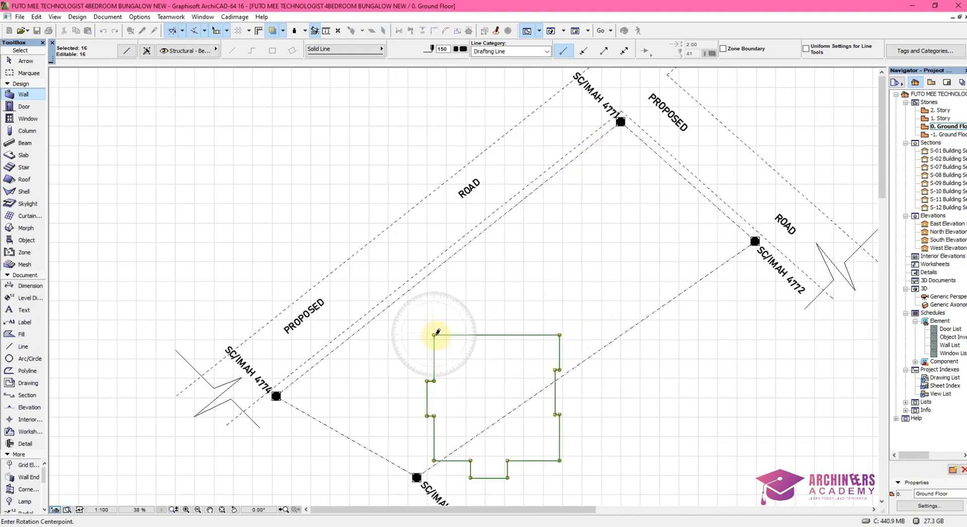
{"action": "left_click", "coordinate": [434, 334]}
{"action": "left_click", "coordinate": [569, 335]}
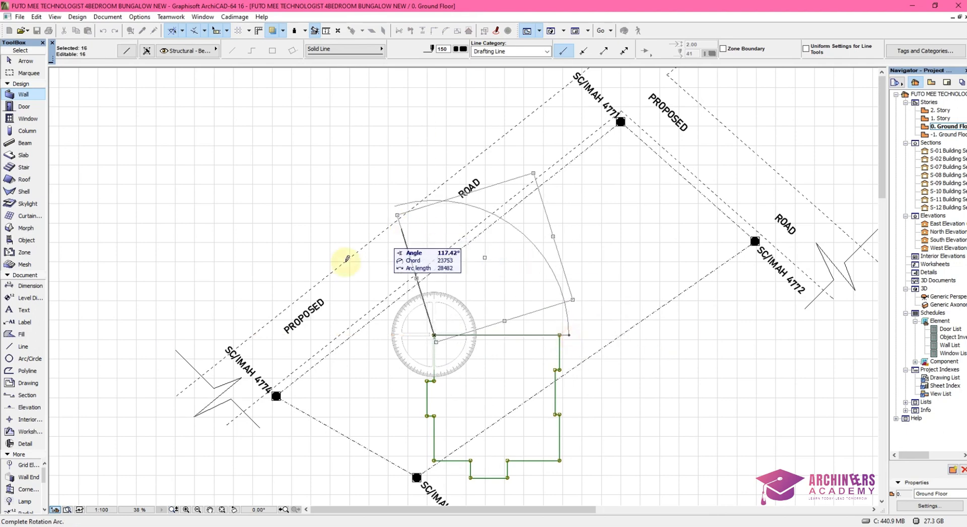
{"action": "left_click", "coordinate": [357, 236]}
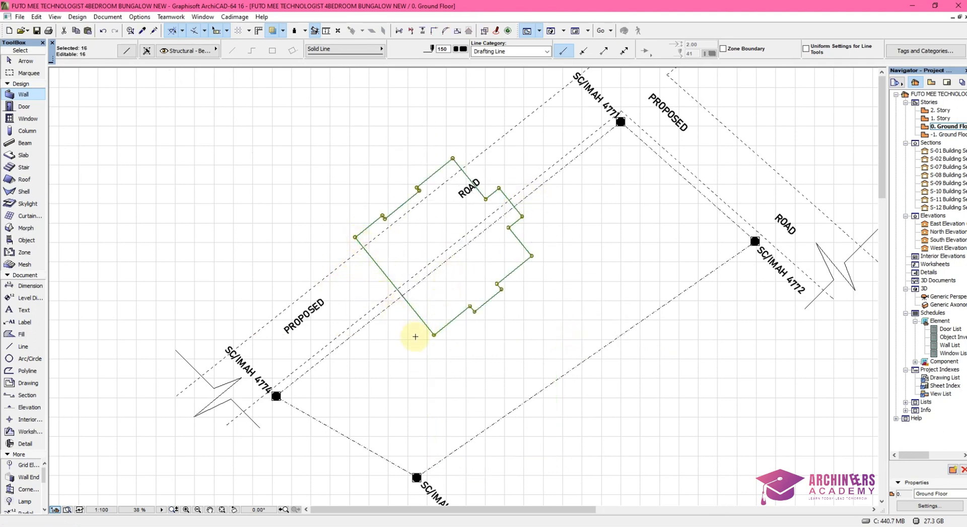
- Move the outline by its lowest corner onto the long plot boundary opposite the road
{"action": "key", "text": "ctrl+d"}
{"action": "left_click", "coordinate": [435, 336]}
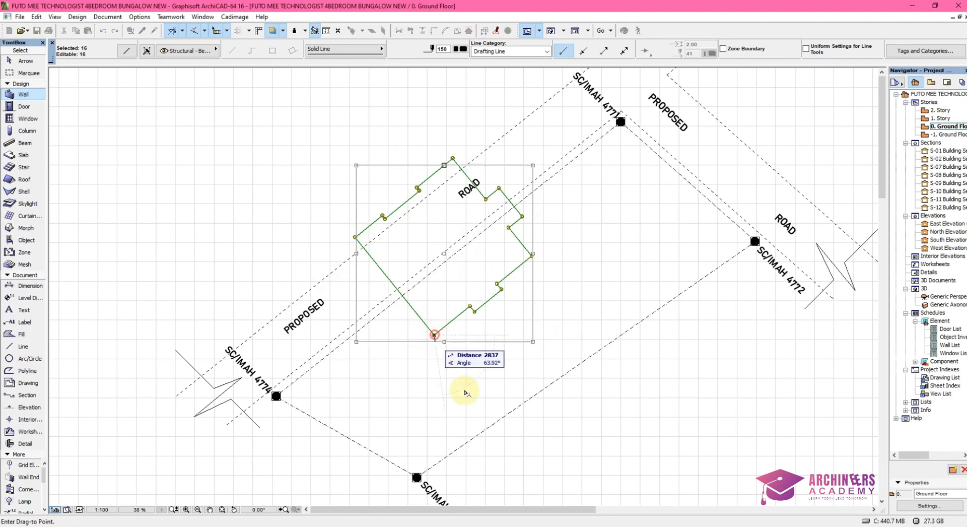
{"action": "left_click", "coordinate": [481, 432]}
{"action": "scroll", "coordinate": [481, 432], "scroll_direction": "up", "scroll_amount": 3}
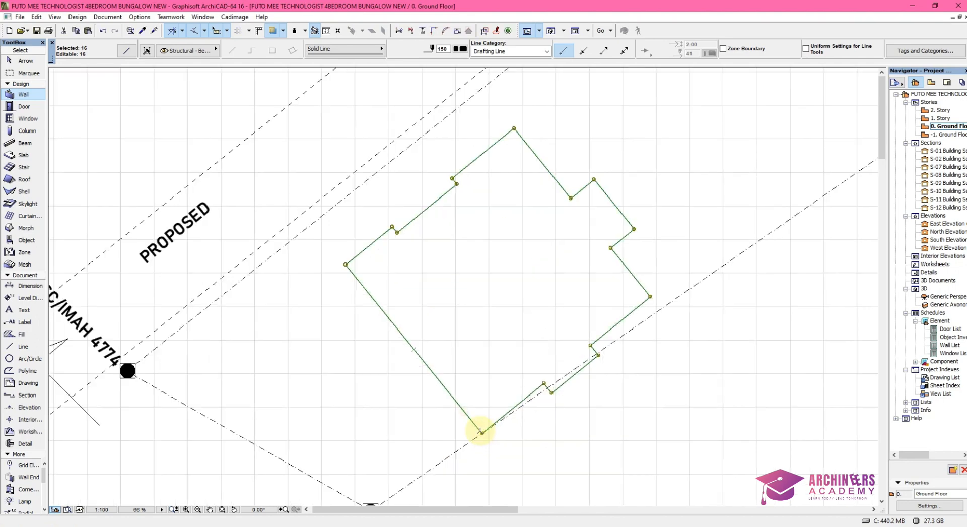
- Rotate the outline about its lowest corner to align its adjoining side with the long boundary opposite the road
{"action": "key", "text": "ctrl+e"}
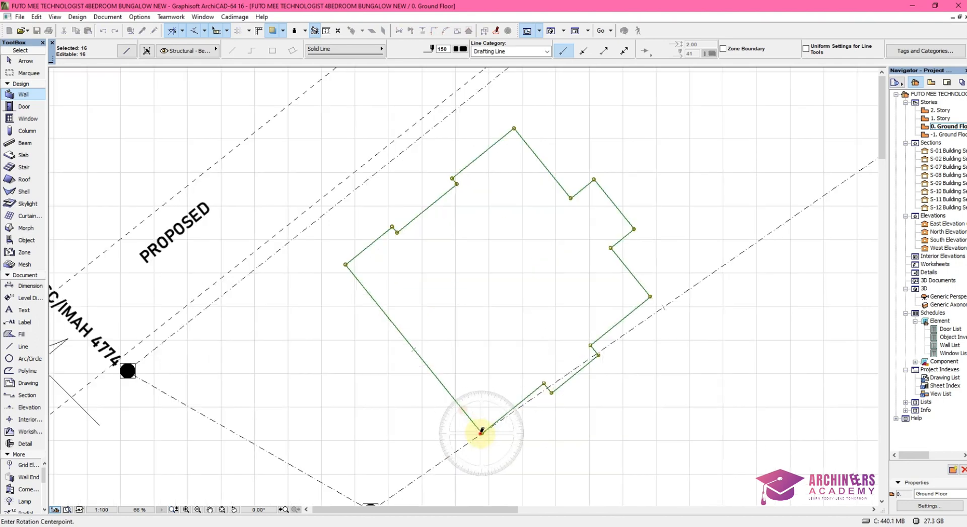
{"action": "left_click", "coordinate": [481, 431]}
{"action": "left_click", "coordinate": [650, 297]}
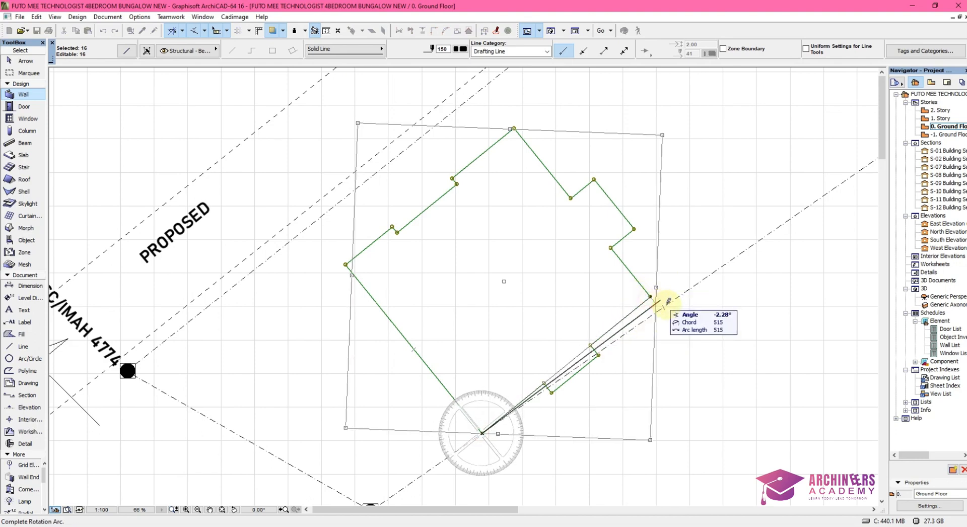
{"action": "left_click", "coordinate": [666, 307]}
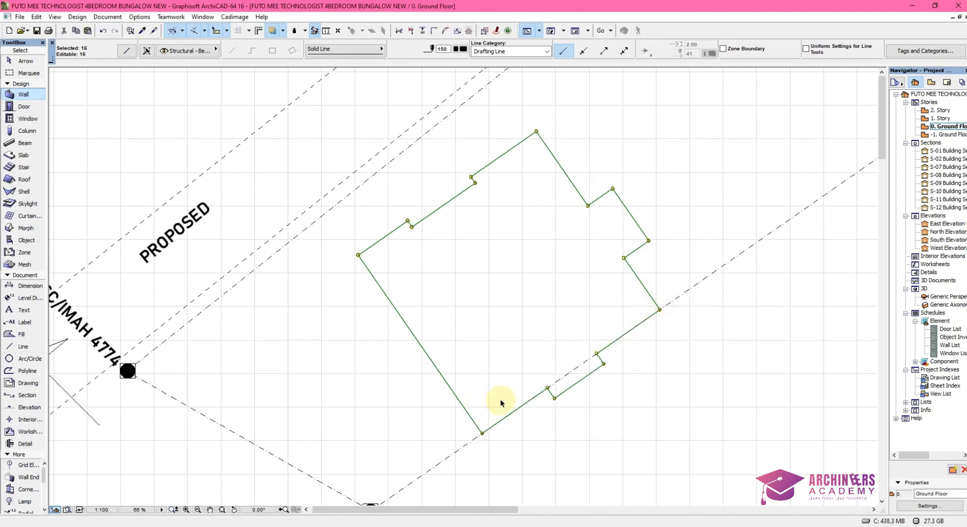
- Move the outline inward until the outer edge of its shallow side projection lies on the long plot boundary
{"action": "key", "text": "ctrl+d"}
{"action": "left_click", "coordinate": [554, 399]}
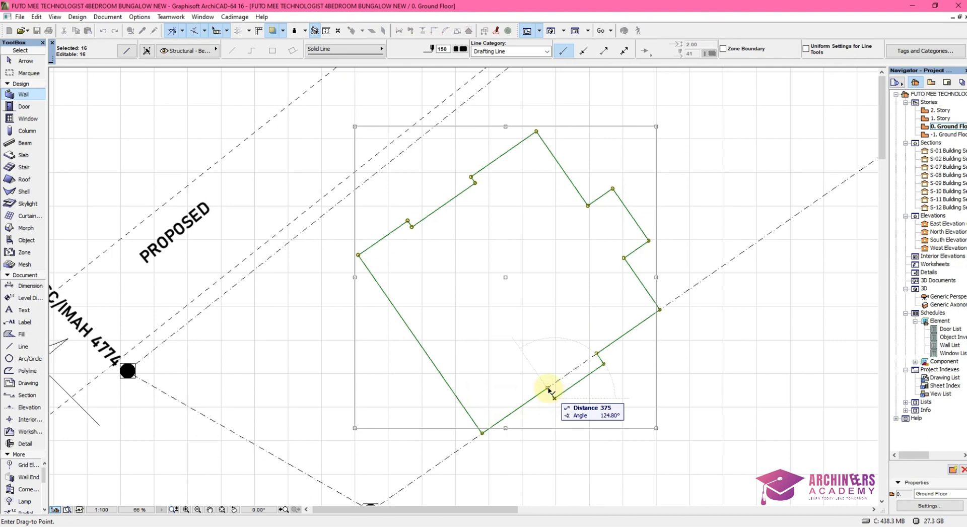
{"action": "left_click", "coordinate": [547, 387]}
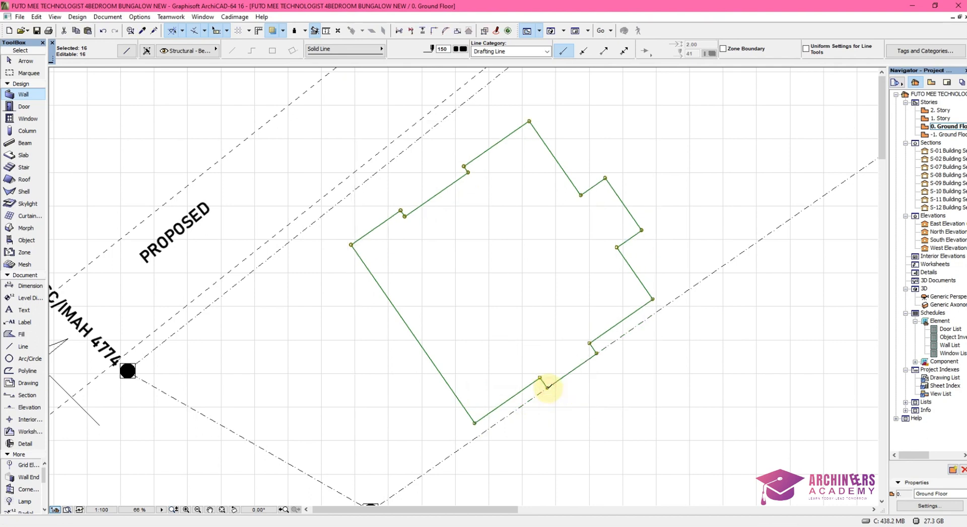
- Shift the outline inward from the boundary twice, 750 mm each time, using the shallow side projection's depth as the distance
{"action": "key", "text": "ctrl+d"}
{"action": "left_click", "coordinate": [547, 387]}
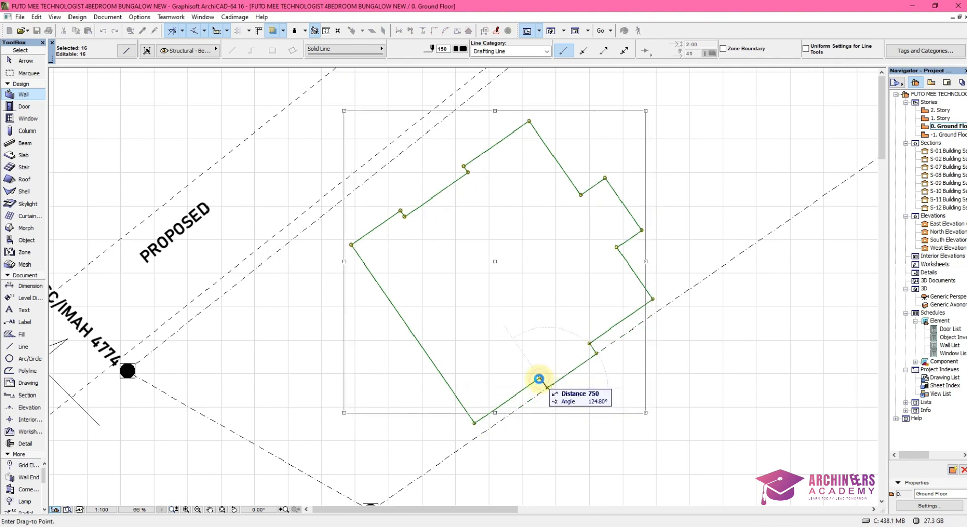
{"action": "left_click", "coordinate": [539, 378]}
{"action": "key", "text": "ctrl+d"}
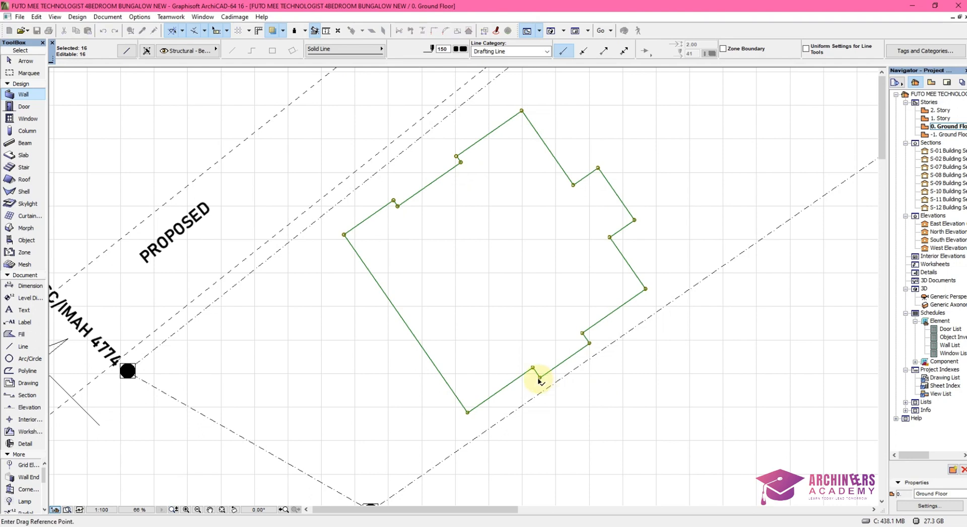
{"action": "left_click", "coordinate": [539, 378]}
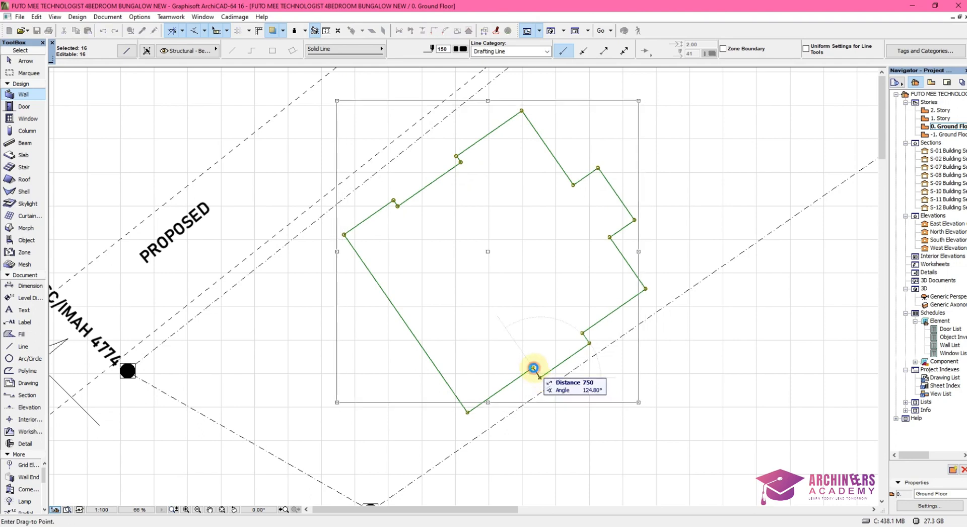
{"action": "left_click", "coordinate": [532, 368]}
- Move the outline 300 mm back toward the long boundary, perpendicular to it, along the projection's short edge
{"action": "scroll", "coordinate": [527, 371], "scroll_direction": "up", "scroll_amount": 4}
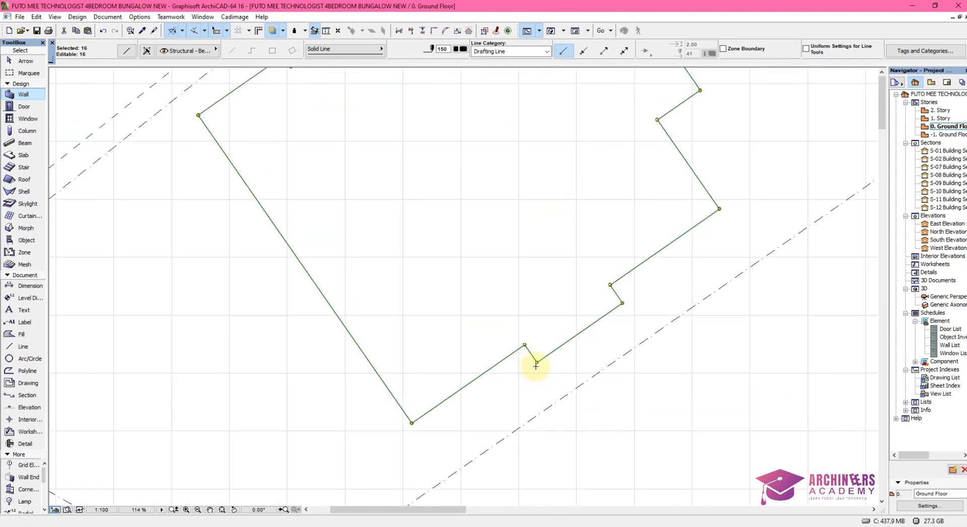
{"action": "key", "text": "ctrl+d"}
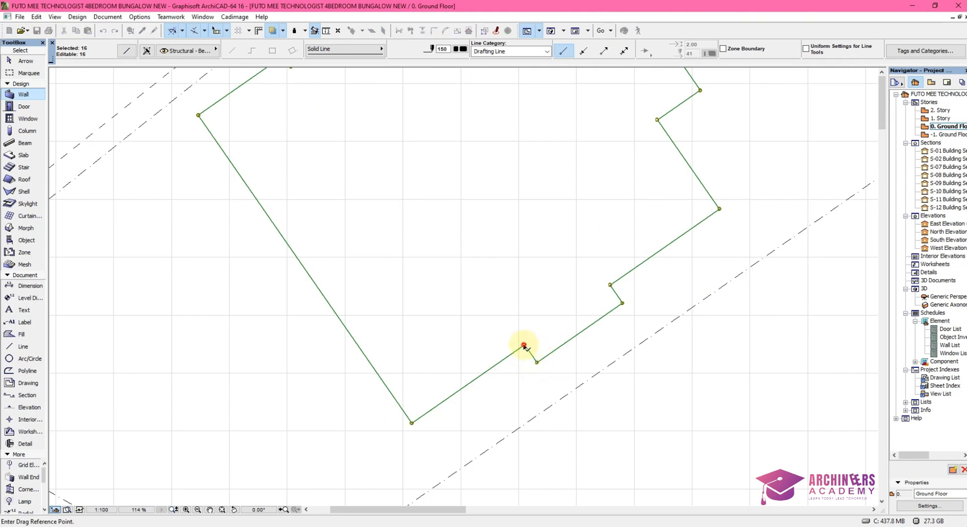
{"action": "left_click", "coordinate": [523, 346]}
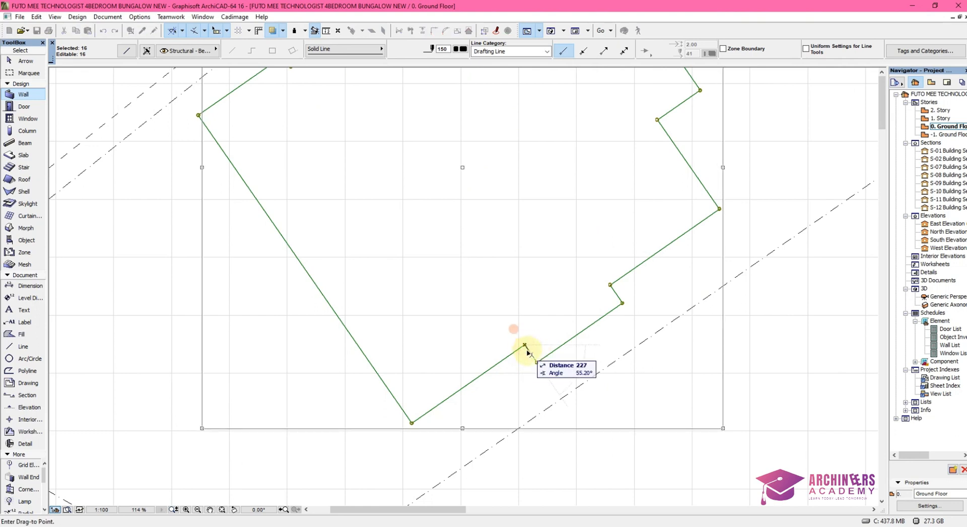
{"action": "type", "text": "300"}
{"action": "key", "text": "Return"}
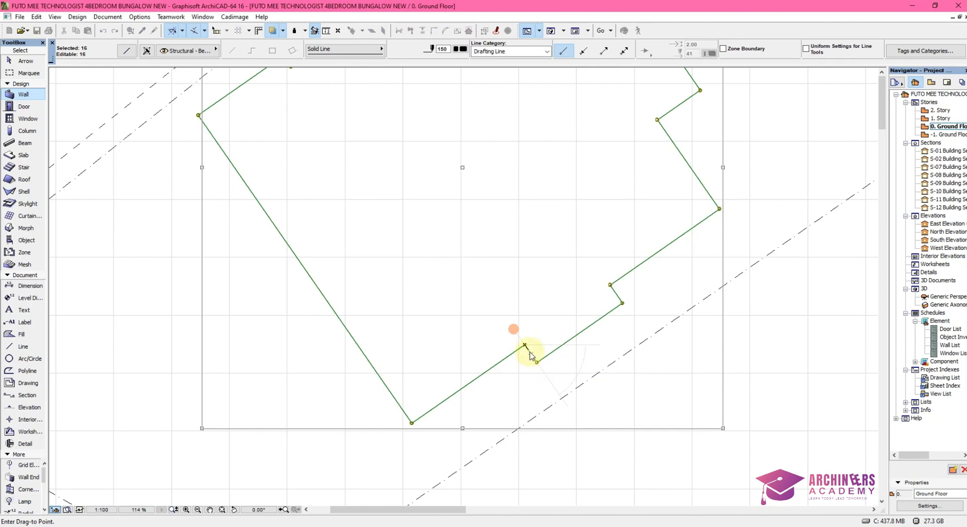
- Move the outline parallel to the boundary toward the plot's lower corner, from the projection's inner corner to the outline's lowest corner, and deselect it
{"action": "scroll", "coordinate": [537, 360], "scroll_direction": "down", "scroll_amount": 6}
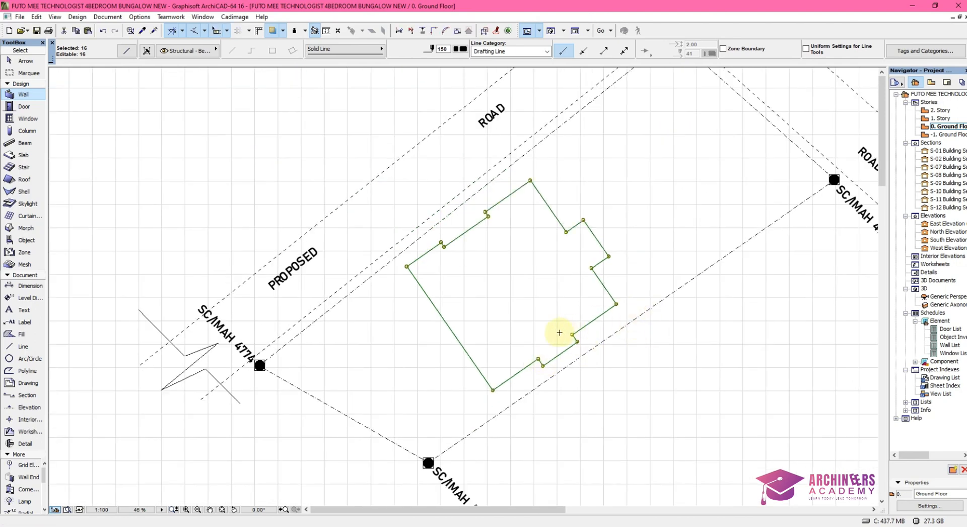
{"action": "scroll", "coordinate": [559, 332], "scroll_direction": "down", "scroll_amount": 2}
{"action": "scroll", "coordinate": [576, 274], "scroll_direction": "up", "scroll_amount": 2}
{"action": "scroll", "coordinate": [548, 308], "scroll_direction": "down", "scroll_amount": 2}
{"action": "scroll", "coordinate": [500, 368], "scroll_direction": "up", "scroll_amount": 3}
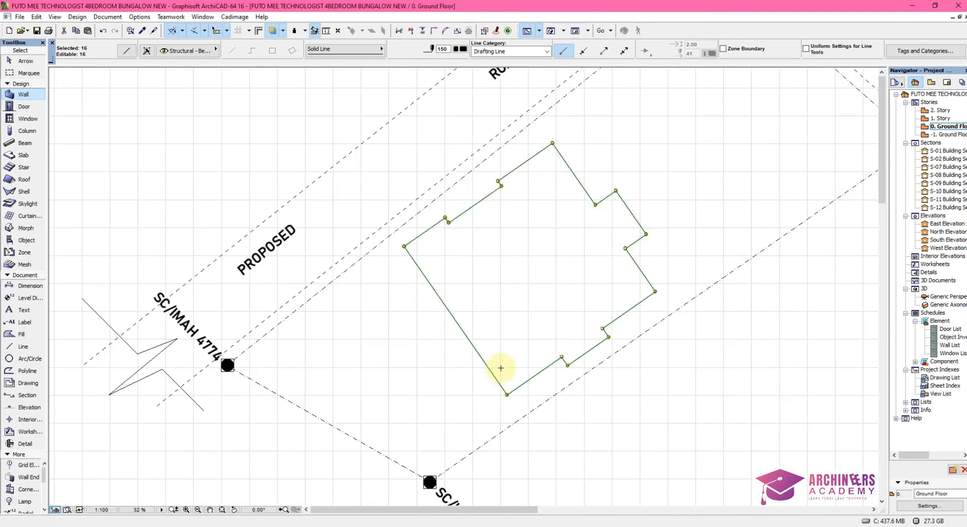
{"action": "key", "text": "ctrl+d"}
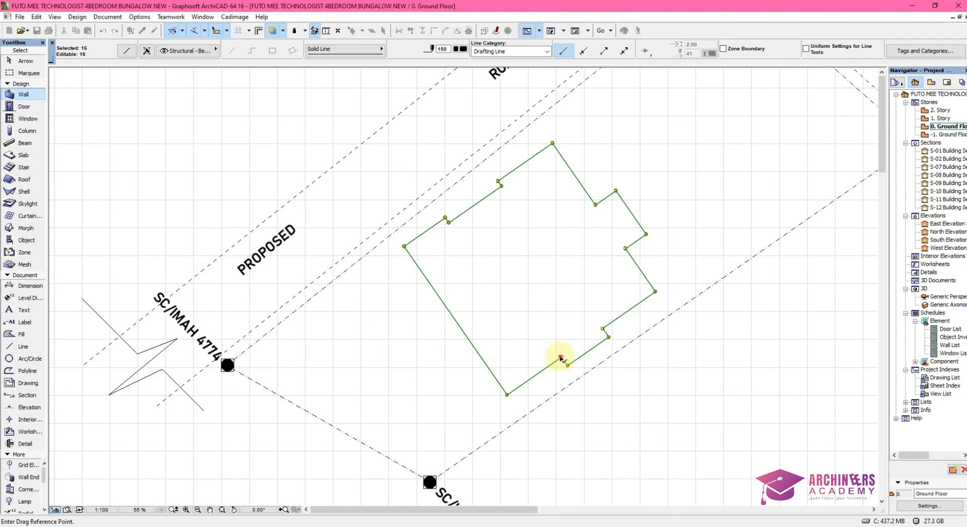
{"action": "left_click", "coordinate": [561, 357]}
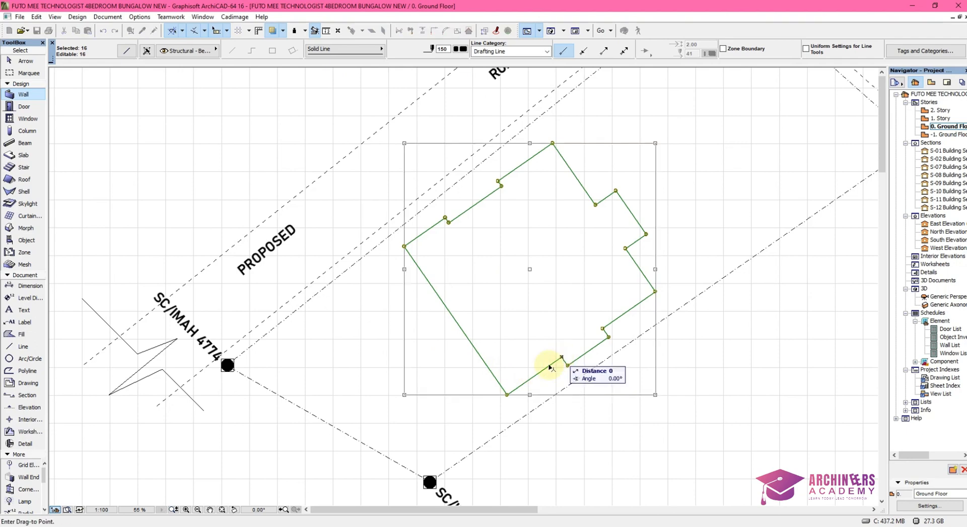
{"action": "left_click", "coordinate": [506, 395]}
{"action": "scroll", "coordinate": [549, 361], "scroll_direction": "down", "scroll_amount": 1}
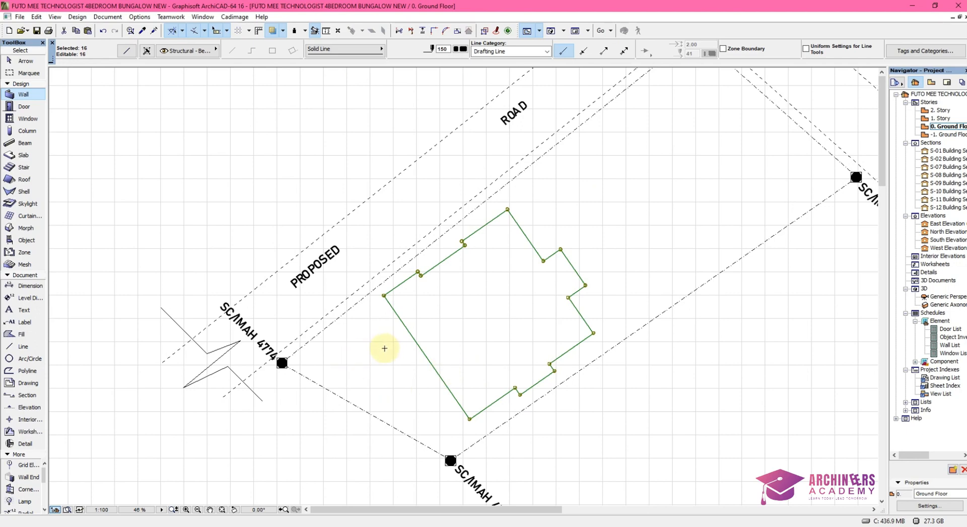
{"action": "scroll", "coordinate": [384, 348], "scroll_direction": "down", "scroll_amount": 2}
{"action": "scroll", "coordinate": [643, 141], "scroll_direction": "up", "scroll_amount": 1}
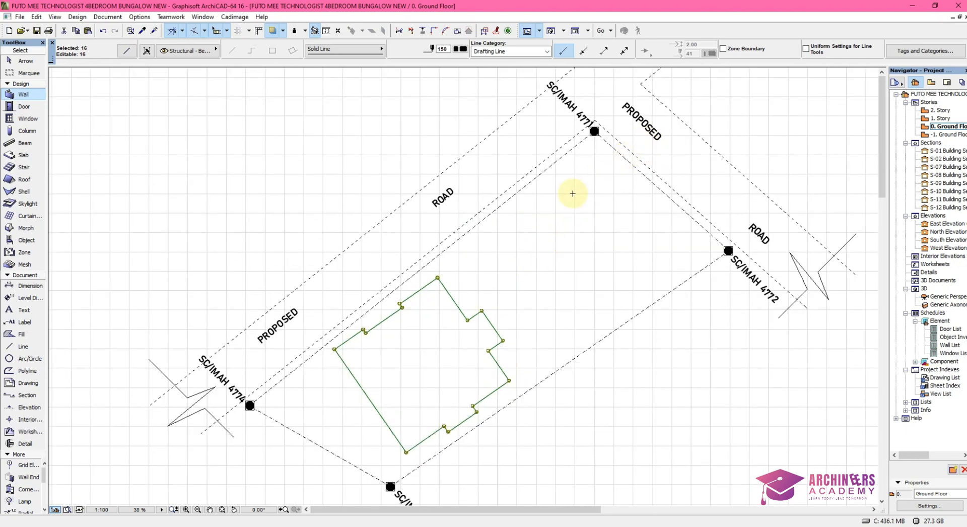
{"action": "scroll", "coordinate": [574, 166], "scroll_direction": "up", "scroll_amount": 2}
{"action": "scroll", "coordinate": [579, 248], "scroll_direction": "up", "scroll_amount": 1}
{"action": "key", "text": "Escape"}
{"action": "scroll", "coordinate": [574, 221], "scroll_direction": "down", "scroll_amount": 3}
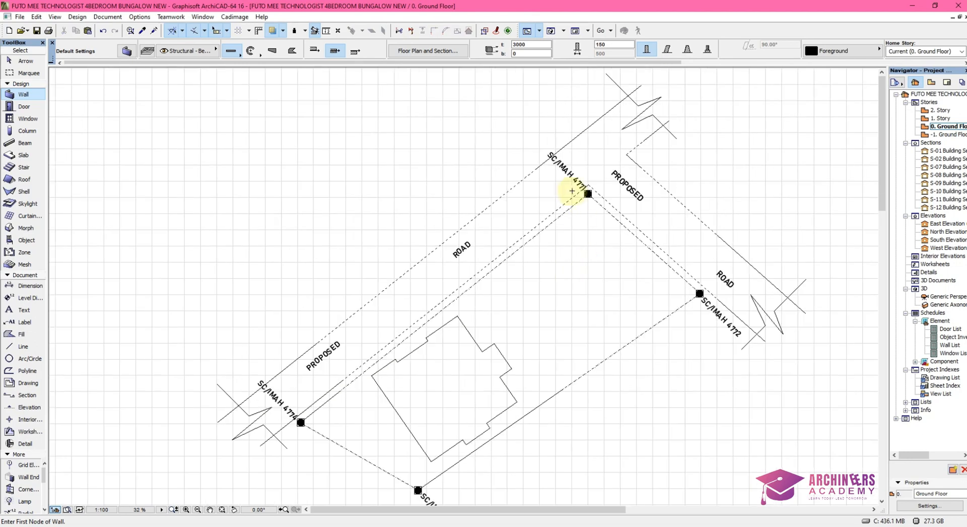
- Draw a closed, crossed polyline over the long plot boundary beside beacon SC/IMAH 4771, with a first diagonal about 7,940 mm long
{"action": "scroll", "coordinate": [572, 191], "scroll_direction": "up", "scroll_amount": 3}
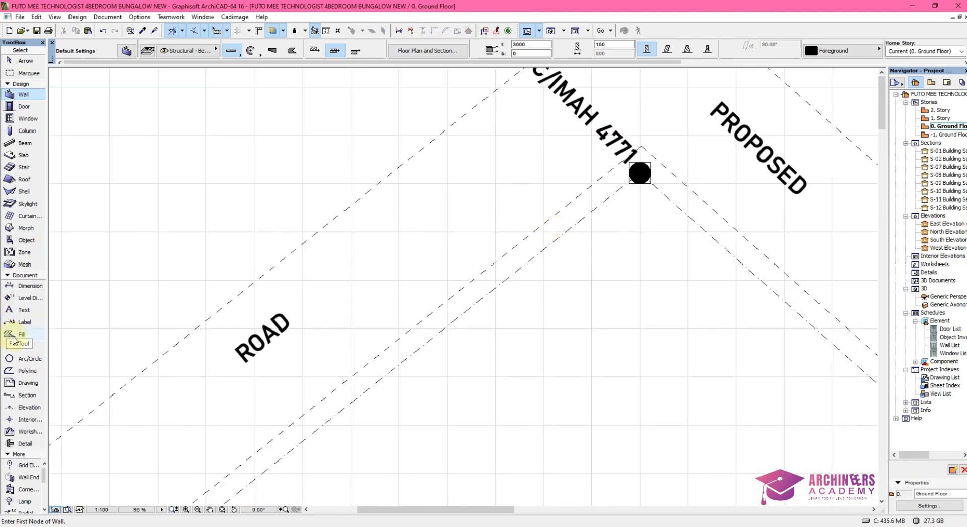
{"action": "left_click", "coordinate": [24, 346]}
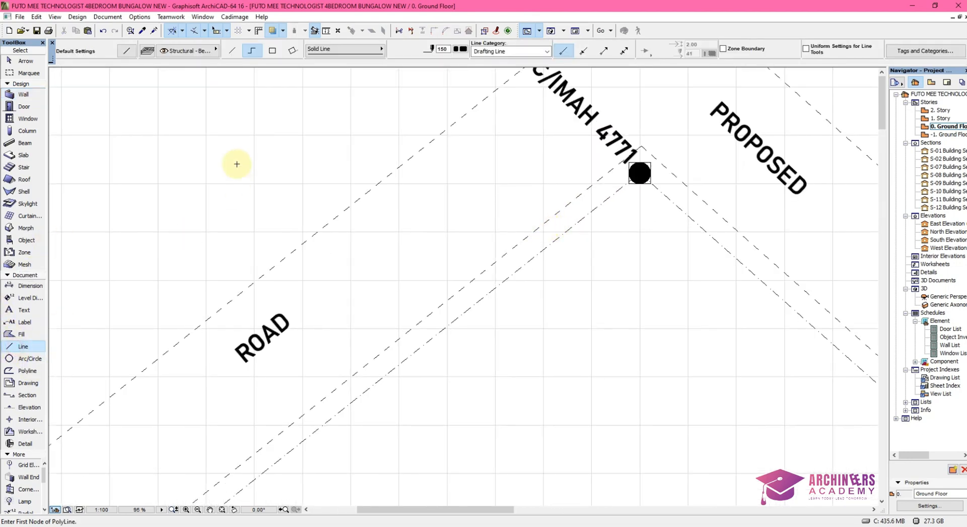
{"action": "scroll", "coordinate": [654, 162], "scroll_direction": "up", "scroll_amount": 2}
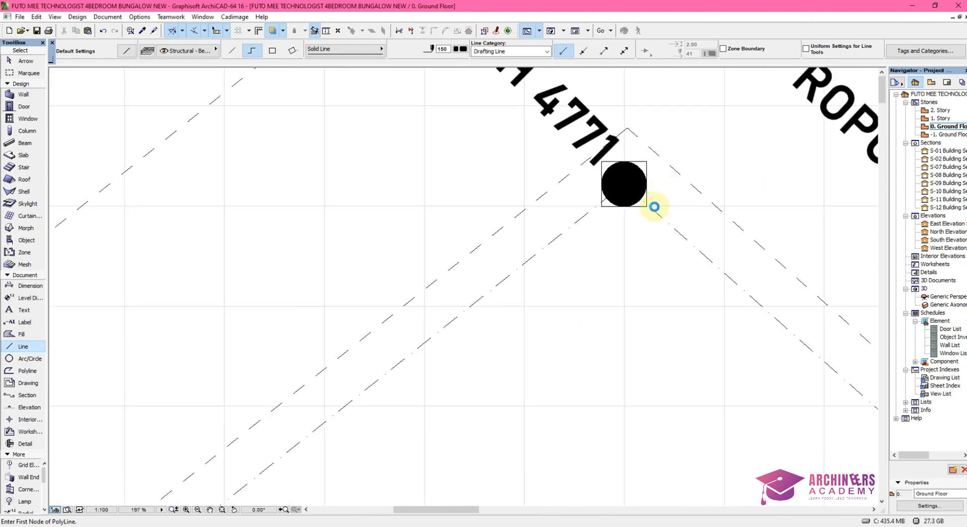
{"action": "left_click", "coordinate": [658, 215]}
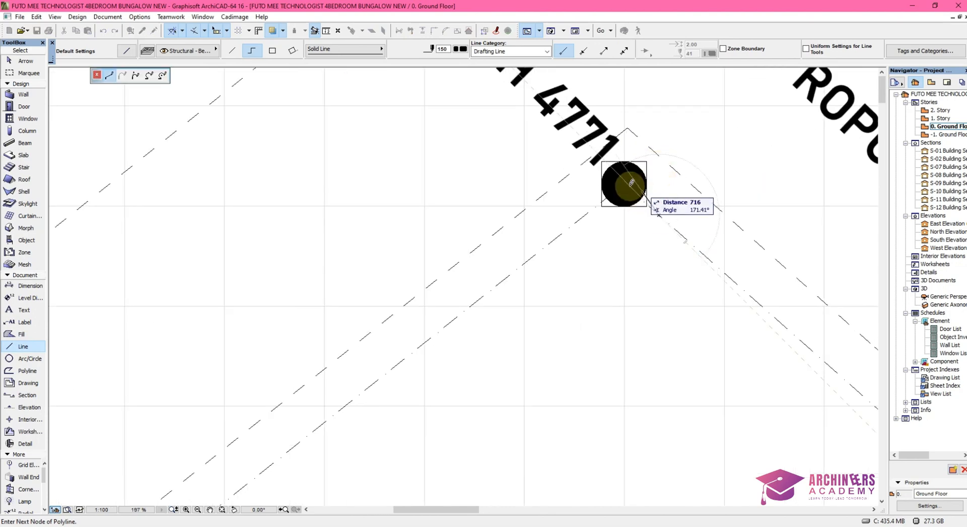
{"action": "left_click", "coordinate": [590, 151]}
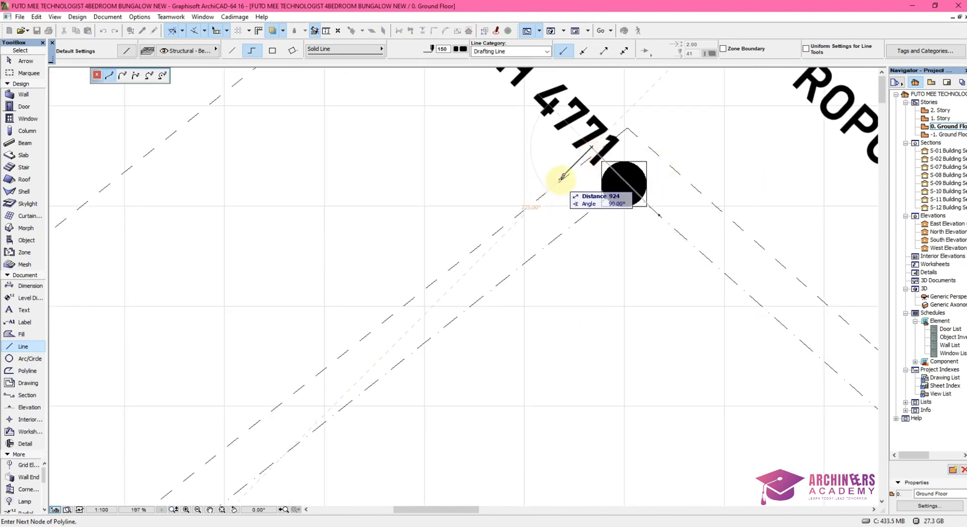
{"action": "scroll", "coordinate": [564, 180], "scroll_direction": "down", "scroll_amount": 2}
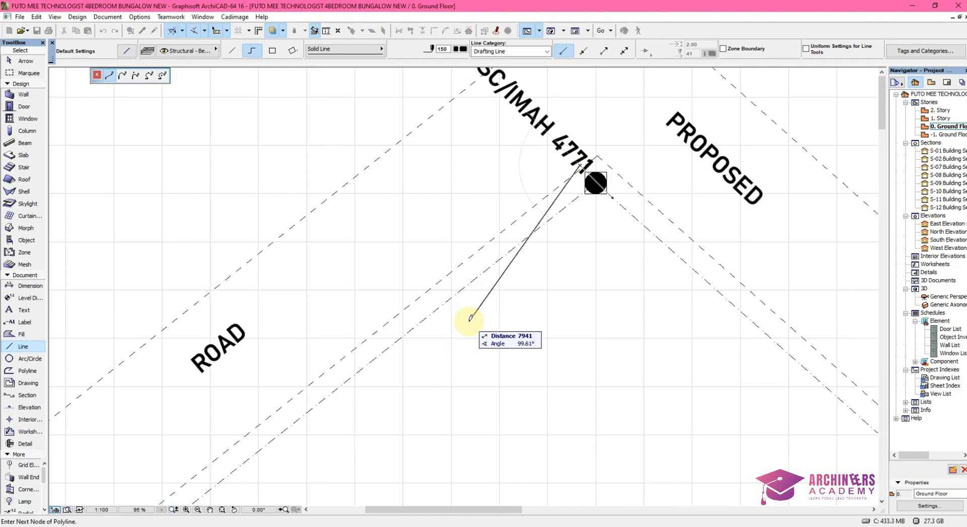
{"action": "left_click", "coordinate": [469, 319]}
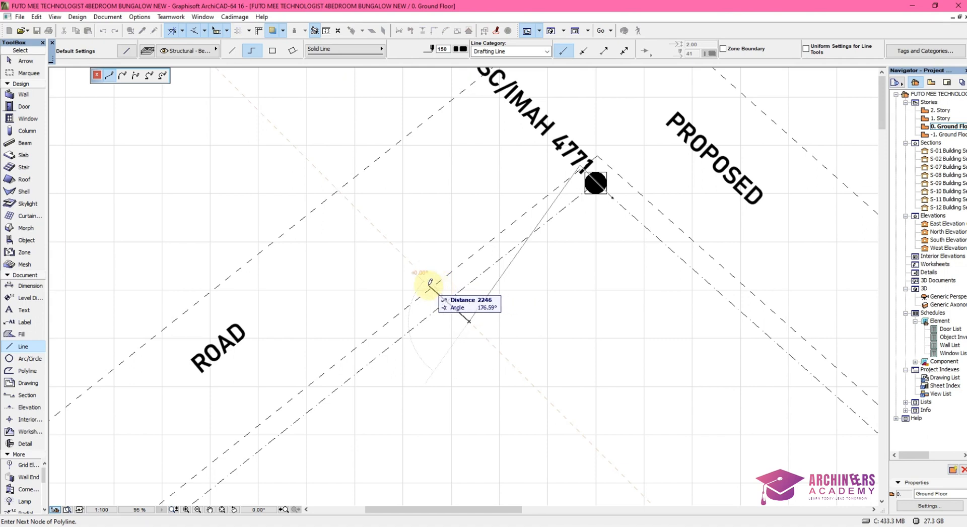
{"action": "left_click", "coordinate": [432, 282]}
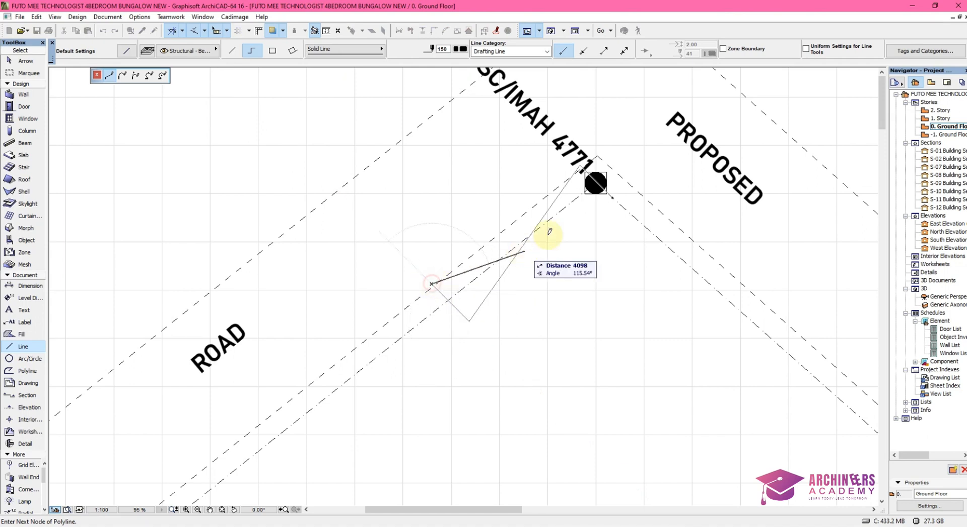
{"action": "double_click", "coordinate": [608, 192]}
- Copy the beacon at SC/IMAH 4771 about 8,000 mm along the long boundary to the crossed polyline's other end, and deselect it
{"action": "scroll", "coordinate": [499, 257], "scroll_direction": "down", "scroll_amount": 2}
{"action": "scroll", "coordinate": [564, 206], "scroll_direction": "up", "scroll_amount": 6}
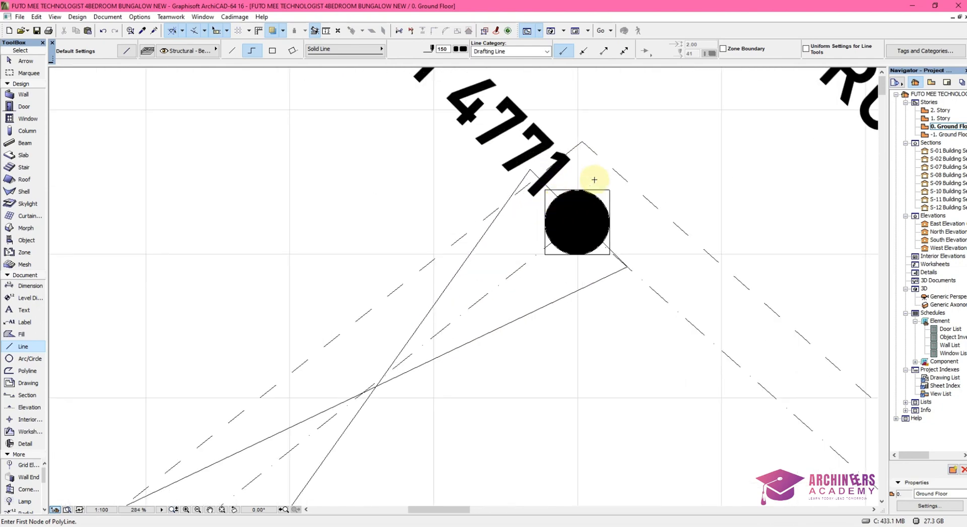
{"action": "left_click", "coordinate": [608, 176], "text": "shift"}
{"action": "left_click", "coordinate": [586, 195]}
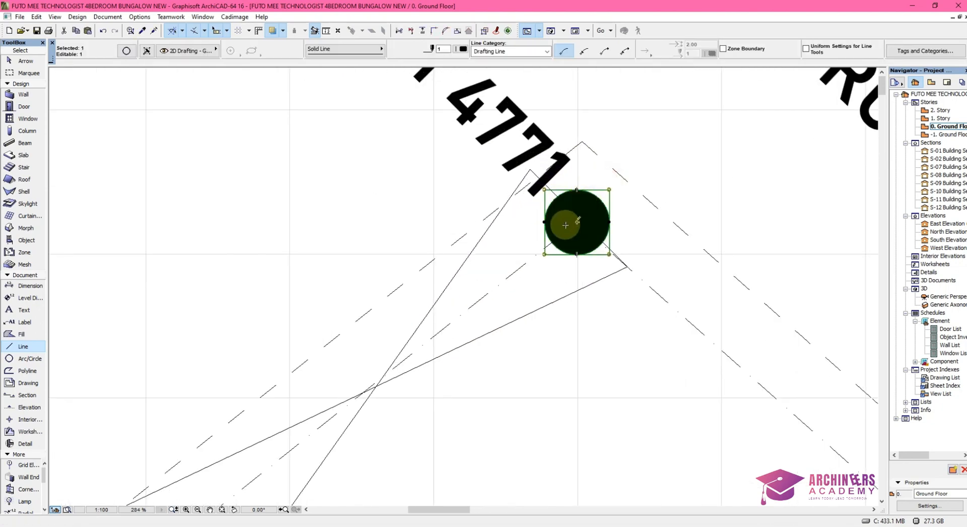
{"action": "key", "text": "ctrl+shift+d"}
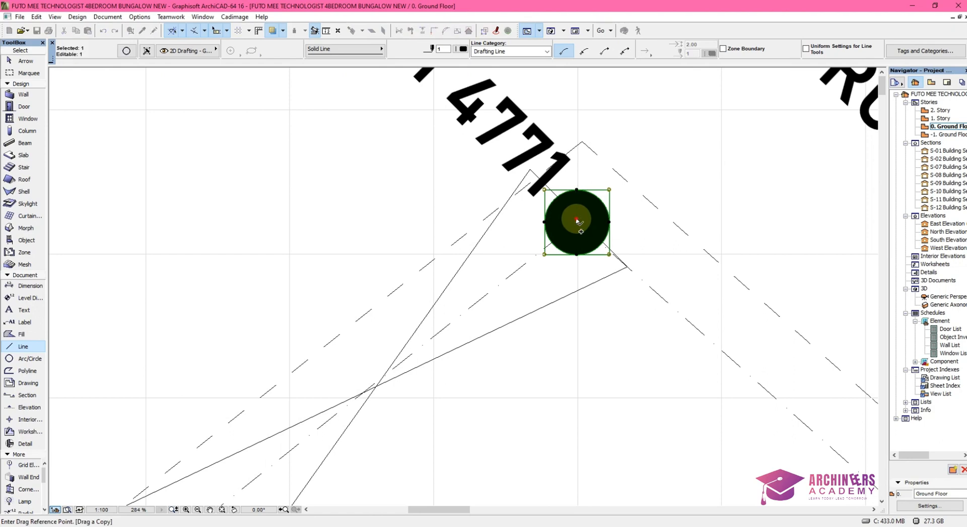
{"action": "left_click", "coordinate": [577, 221]}
{"action": "scroll", "coordinate": [648, 216], "scroll_direction": "down", "scroll_amount": 3}
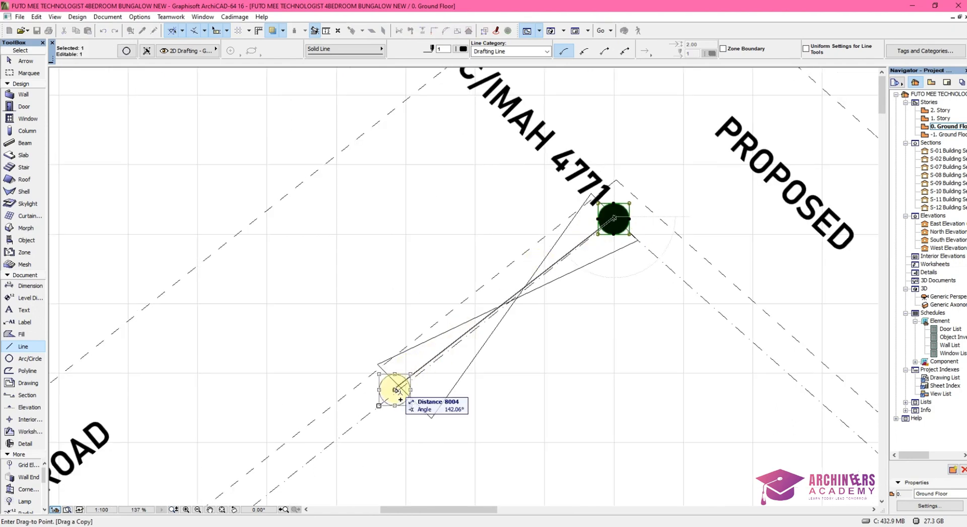
{"action": "left_click", "coordinate": [395, 389]}
{"action": "key", "text": "Escape"}
{"action": "scroll", "coordinate": [654, 240], "scroll_direction": "down", "scroll_amount": 2}
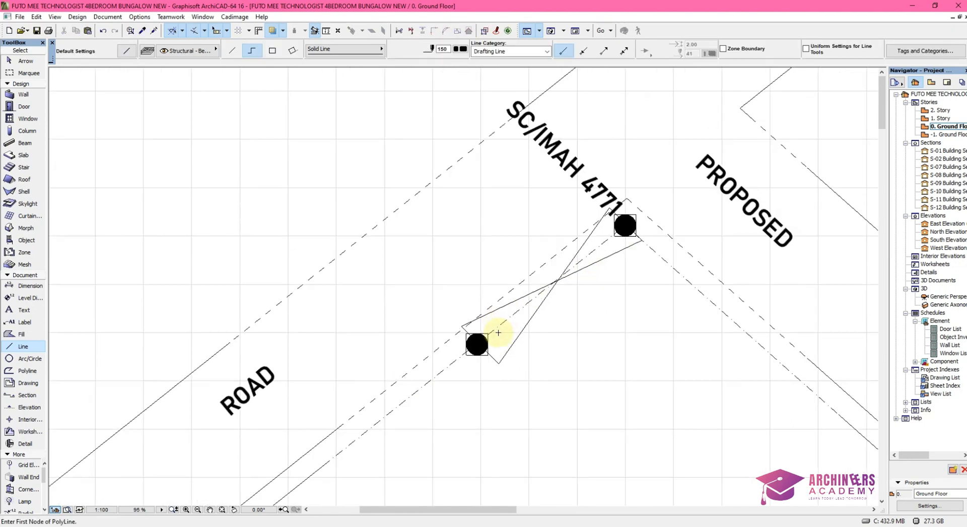
- Remove the dash-dot boundary line between the two beacons, including the short leftover piece where the crossed lines meet
{"action": "scroll", "coordinate": [498, 332], "scroll_direction": "up", "scroll_amount": 3}
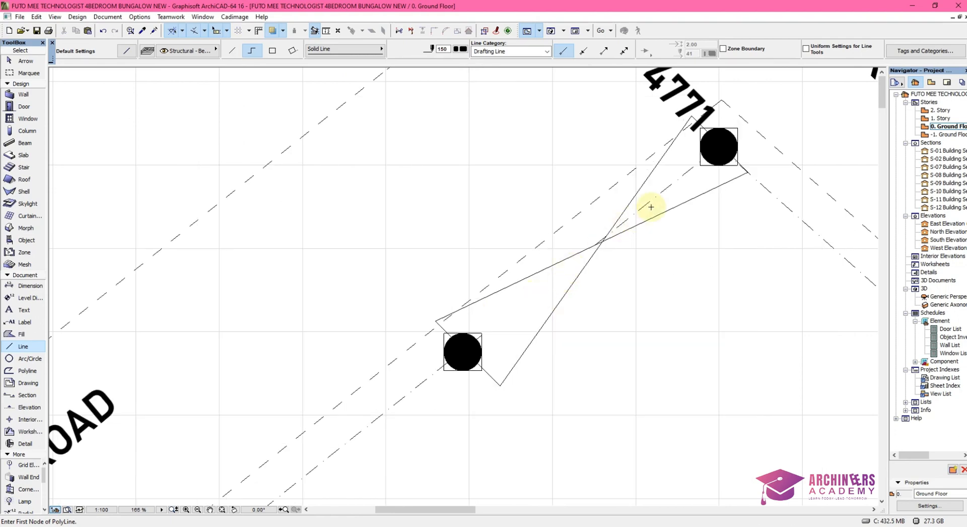
{"action": "scroll", "coordinate": [586, 245], "scroll_direction": "up", "scroll_amount": 4}
{"action": "left_click", "coordinate": [597, 241], "text": "shift"}
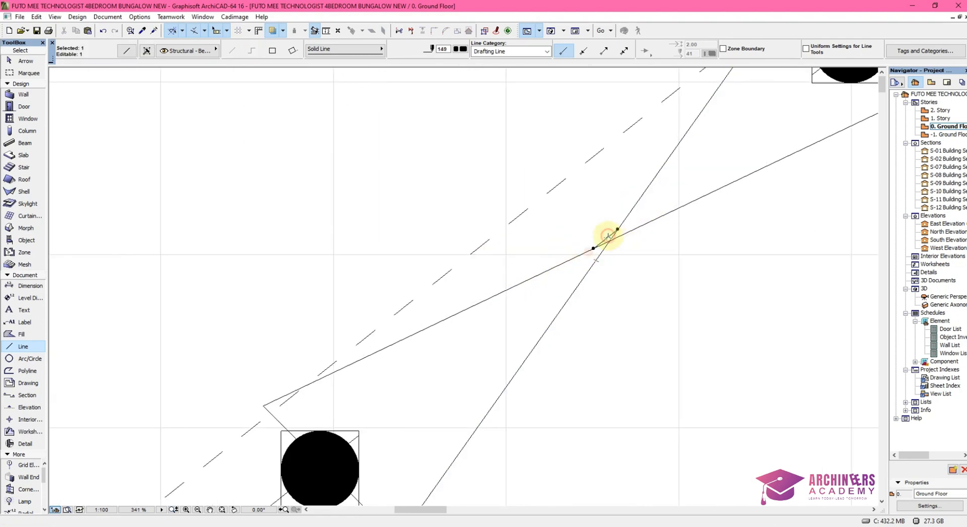
{"action": "key", "text": "Escape"}
- Examine the whole plot layout, including the crossed polyline between the beacons and the building outline
{"action": "scroll", "coordinate": [607, 242], "scroll_direction": "down", "scroll_amount": 5}
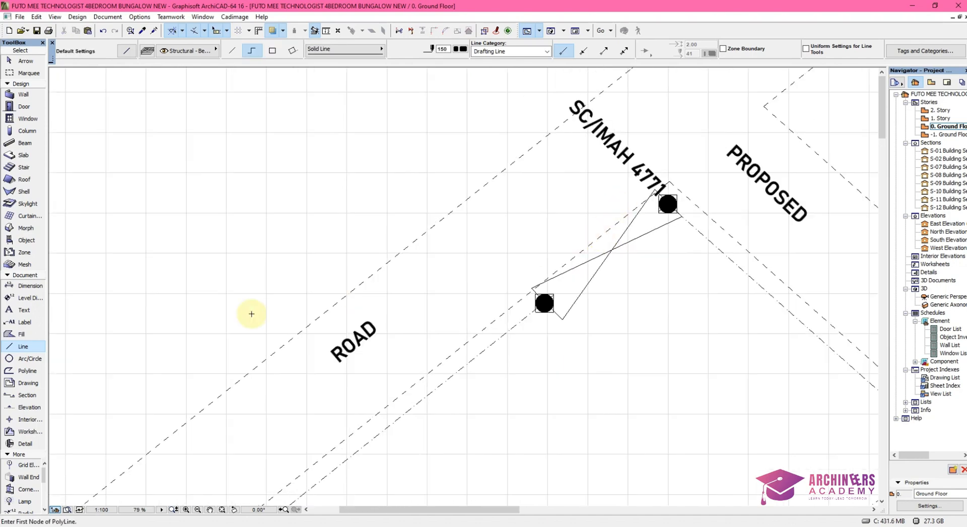
{"action": "scroll", "coordinate": [603, 179], "scroll_direction": "down", "scroll_amount": 1}
{"action": "scroll", "coordinate": [603, 178], "scroll_direction": "down", "scroll_amount": 2}
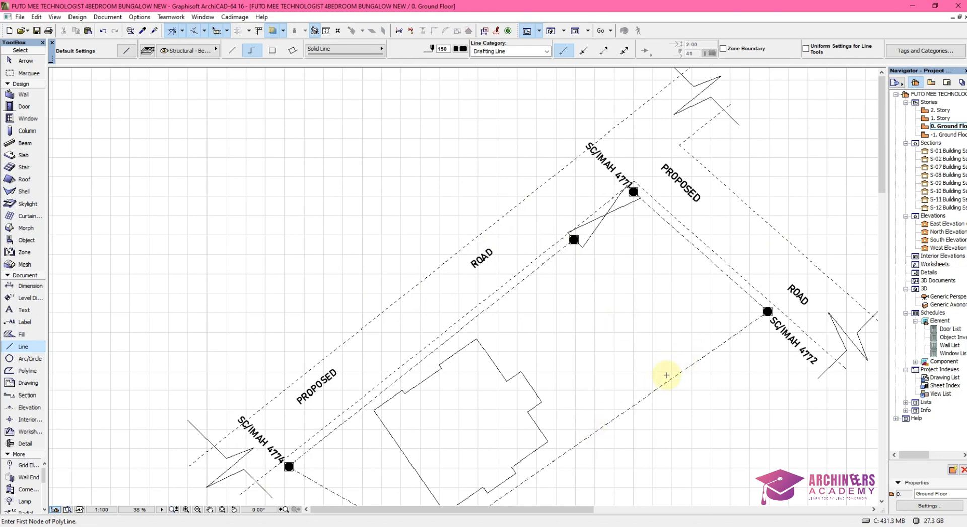
{"action": "scroll", "coordinate": [591, 311], "scroll_direction": "down", "scroll_amount": 3}
{"action": "scroll", "coordinate": [583, 317], "scroll_direction": "up", "scroll_amount": 2}
{"action": "scroll", "coordinate": [544, 305], "scroll_direction": "down", "scroll_amount": 1}
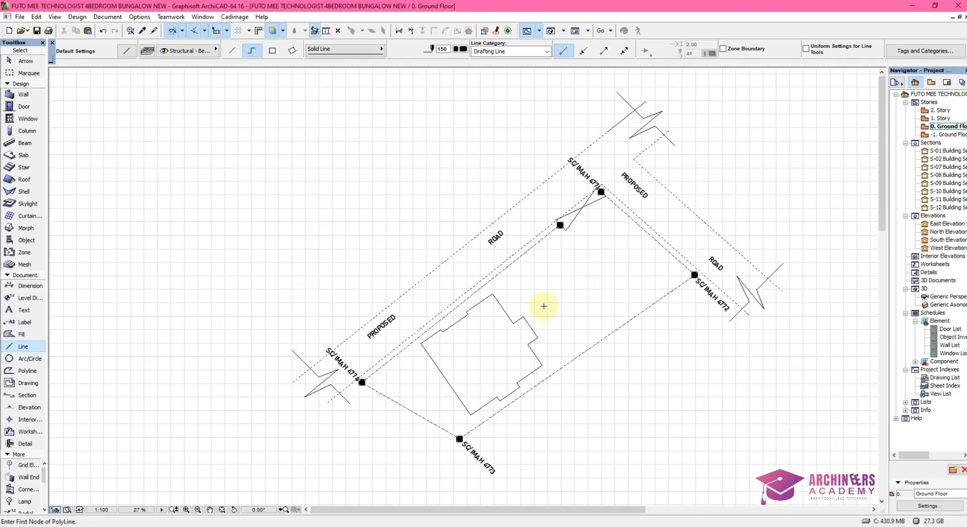
{"action": "scroll", "coordinate": [544, 306], "scroll_direction": "up", "scroll_amount": 3}
{"action": "scroll", "coordinate": [473, 325], "scroll_direction": "down", "scroll_amount": 2}
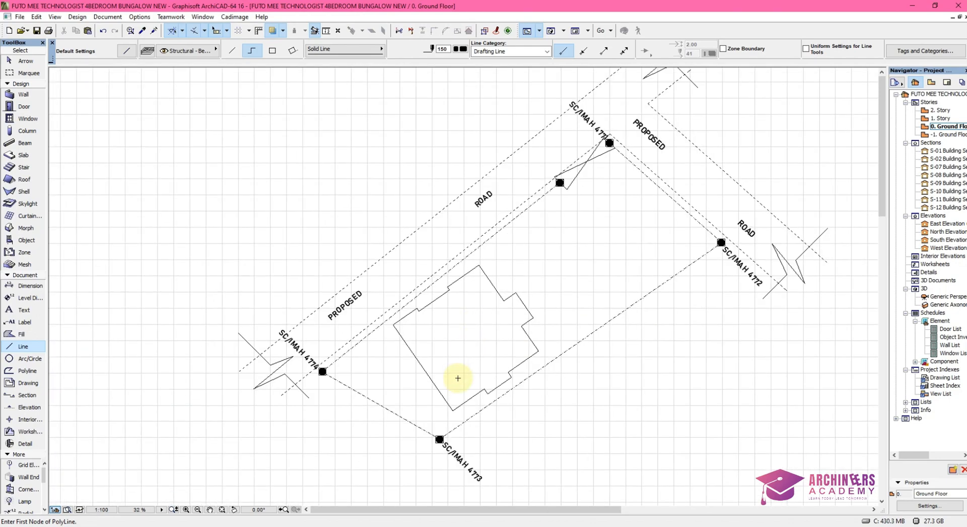
- Hatch the inside of the bungalow outline with the Face Brick fill
{"action": "scroll", "coordinate": [458, 378], "scroll_direction": "up", "scroll_amount": 3}
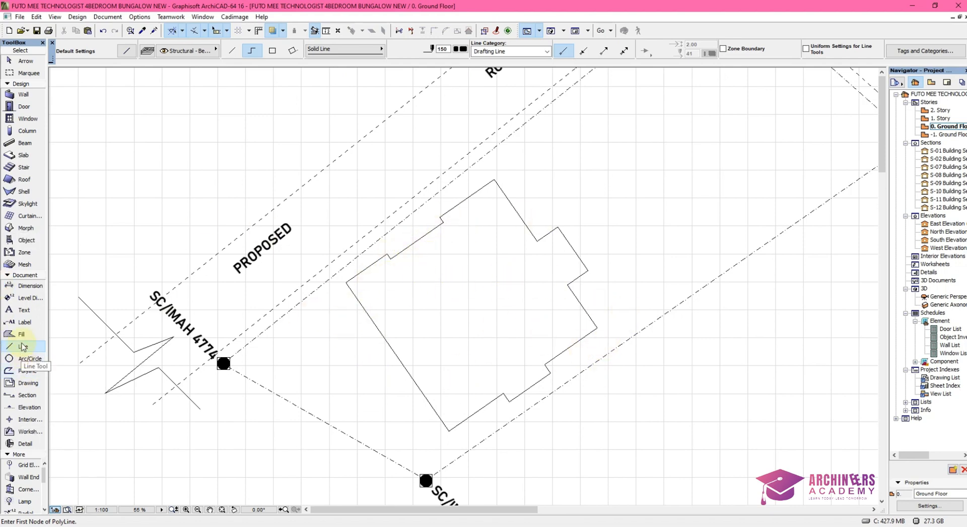
{"action": "left_click", "coordinate": [21, 334]}
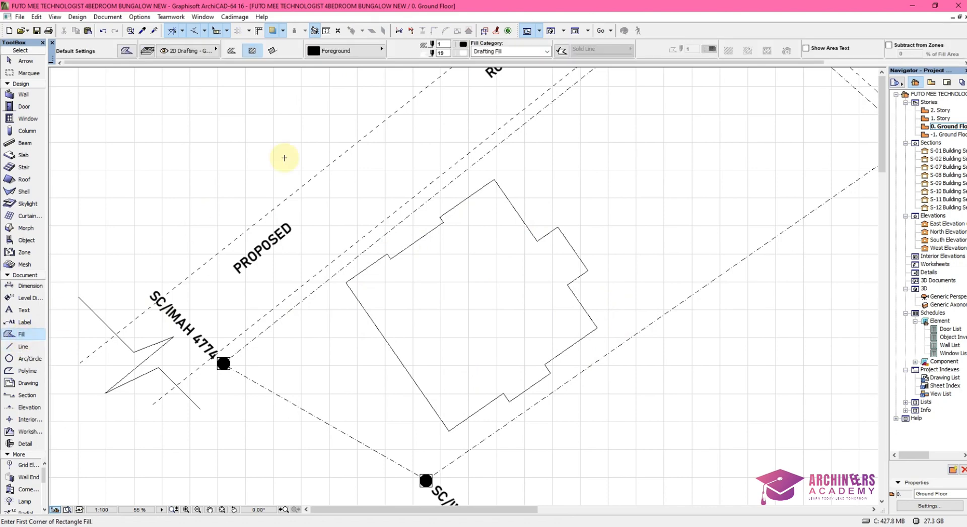
{"action": "left_click", "coordinate": [344, 50]}
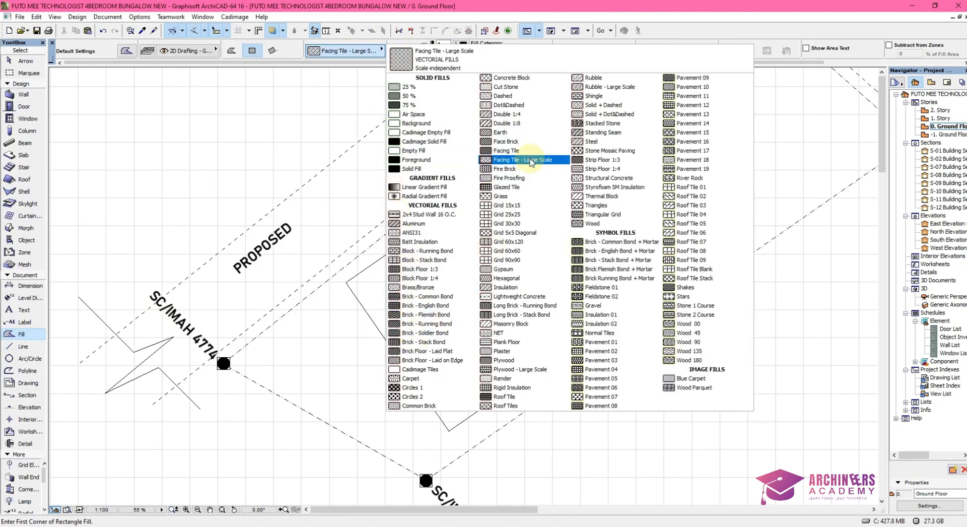
{"action": "left_click", "coordinate": [520, 143]}
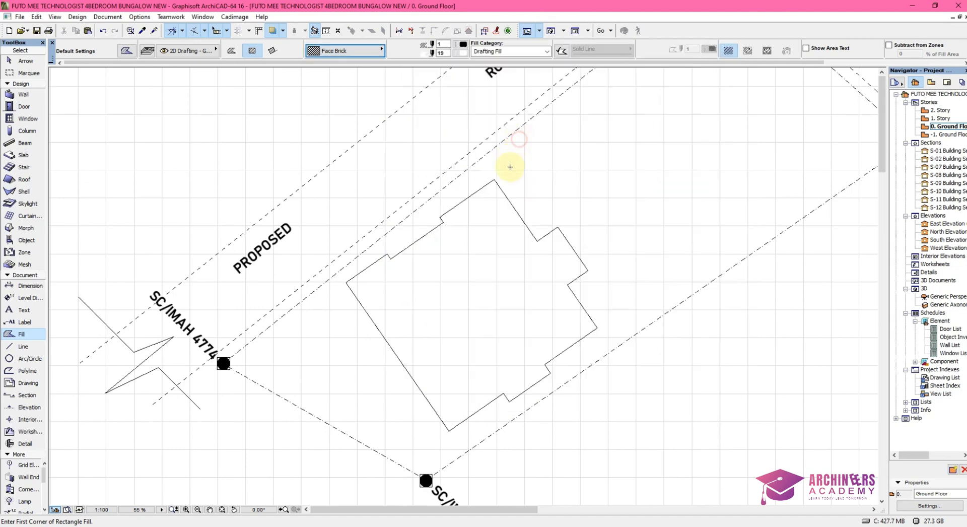
{"action": "left_click", "coordinate": [467, 332]}
{"action": "scroll", "coordinate": [444, 296], "scroll_direction": "up", "scroll_amount": 3}
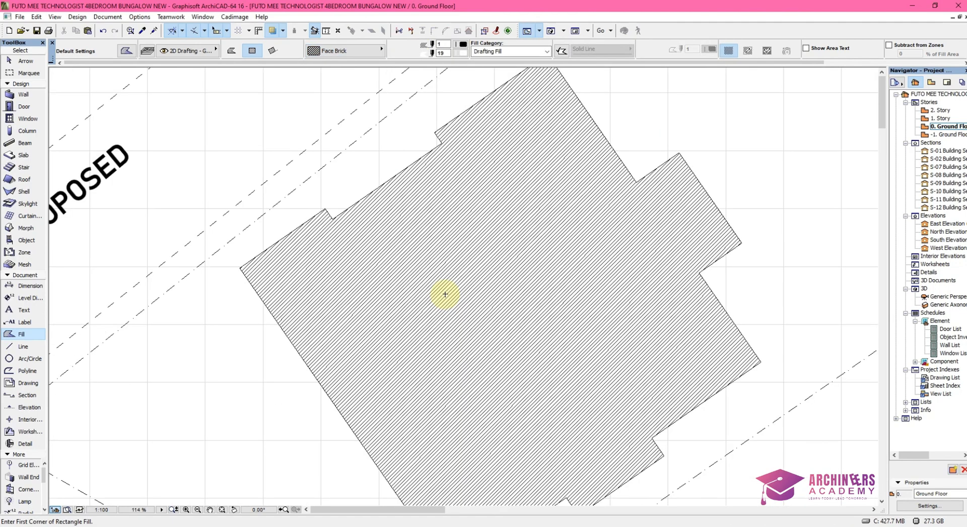
{"action": "scroll", "coordinate": [450, 189], "scroll_direction": "down", "scroll_amount": 2}
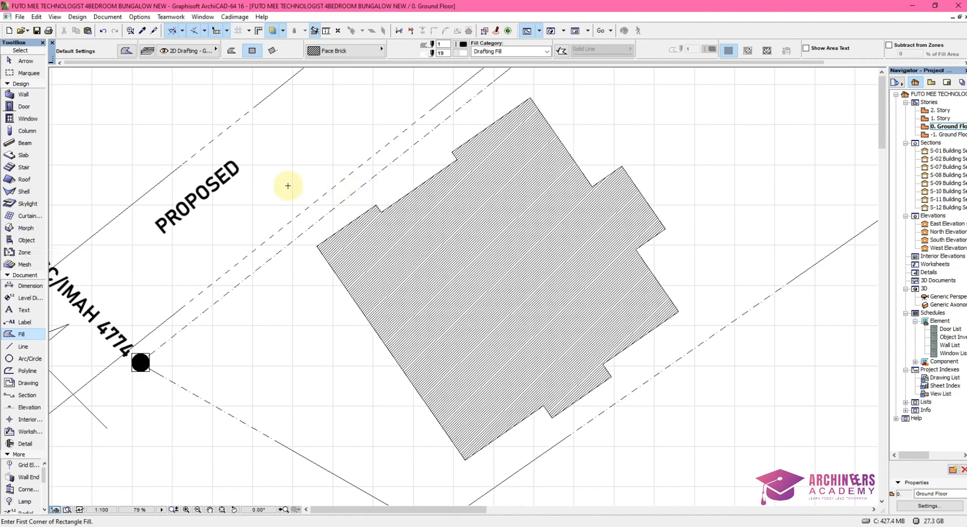
- Copy the PROPOSED road label into the hatched building and rotate the copy -39.67° about its lower-left corner to horizontal
{"action": "left_click", "coordinate": [226, 190], "text": "shift"}
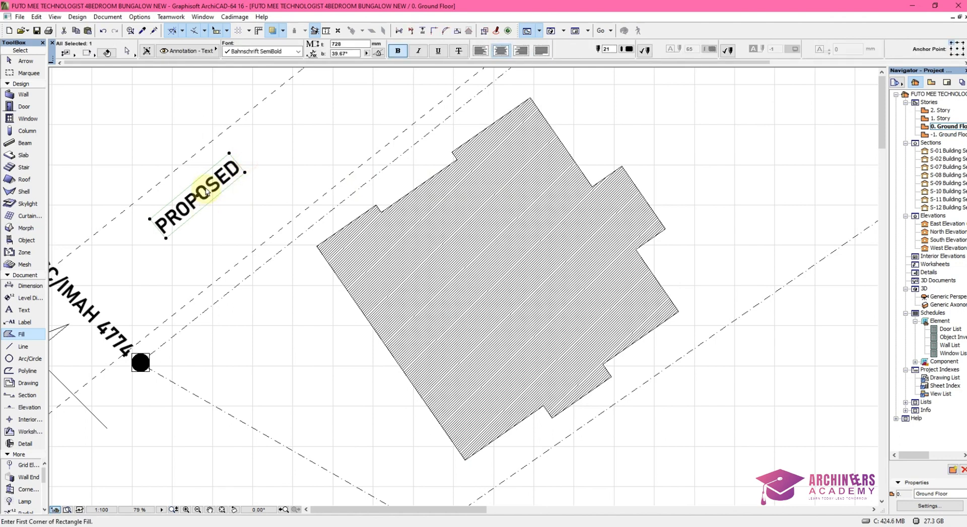
{"action": "mouse_move", "coordinate": [203, 196]}
{"action": "left_mouse_down"}
{"action": "mouse_move", "coordinate": [236, 216]}
{"action": "mouse_move", "coordinate": [540, 291]}
{"action": "mouse_move", "coordinate": [458, 272]}
{"action": "left_mouse_up"}
{"action": "key", "text": "ctrl+e"}
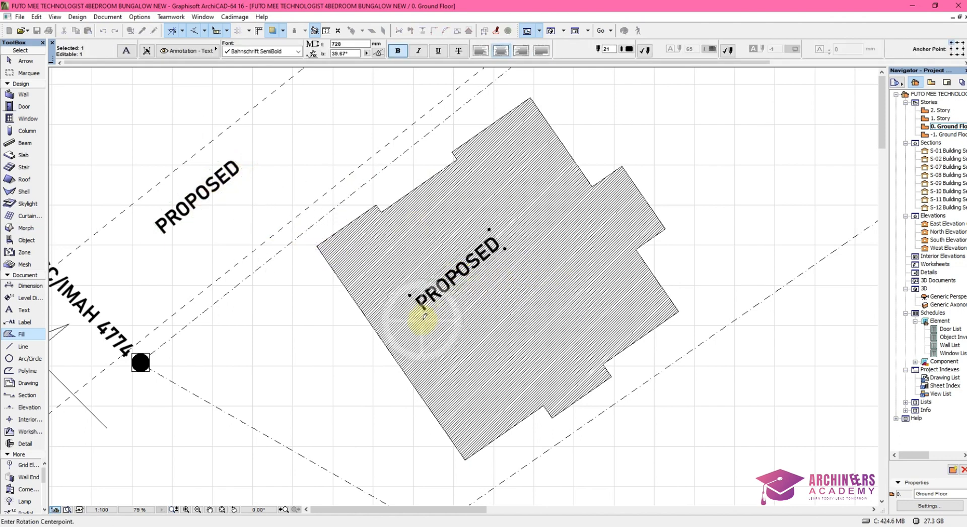
{"action": "left_click", "coordinate": [425, 314]}
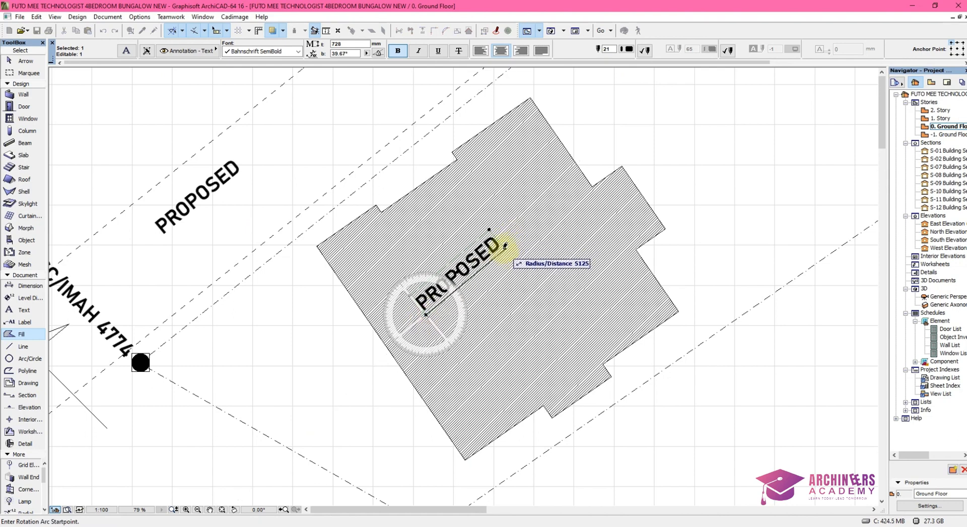
{"action": "left_click", "coordinate": [505, 249]}
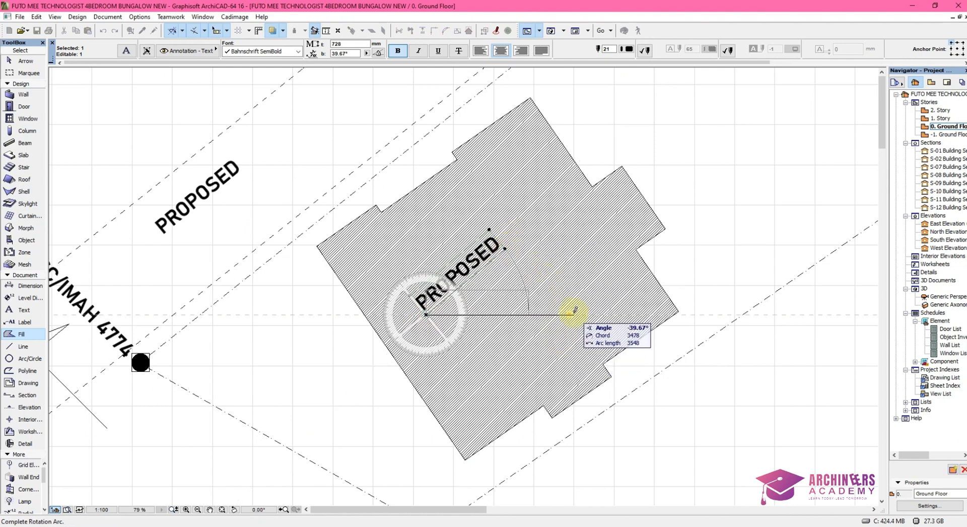
{"action": "left_click", "coordinate": [572, 309]}
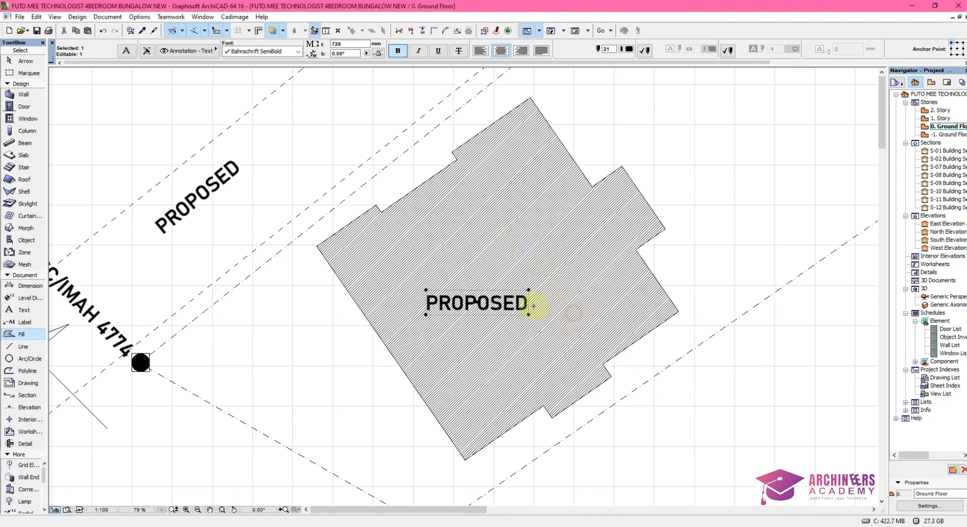
- Extend the horizontal label inside the building to read PROPOSED BUILDING
{"action": "left_click", "coordinate": [24, 310]}
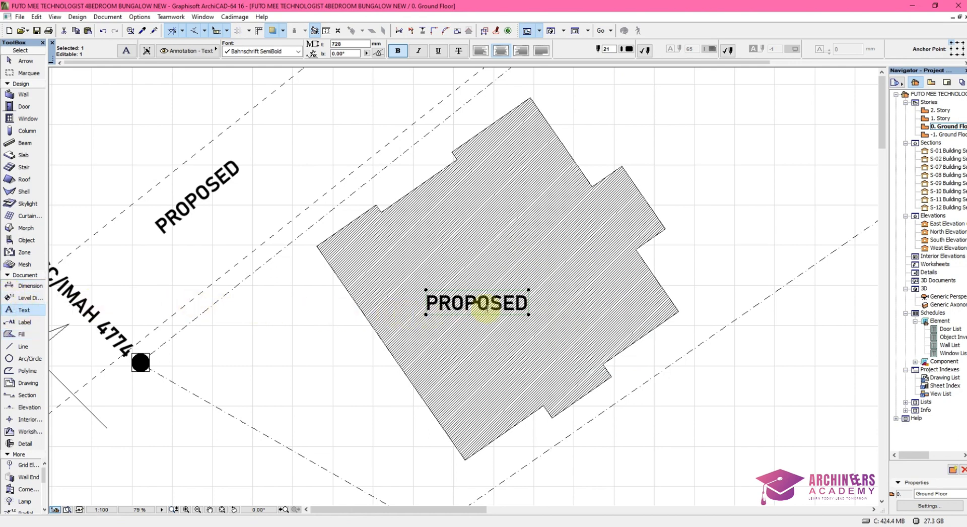
{"action": "double_click", "coordinate": [527, 312]}
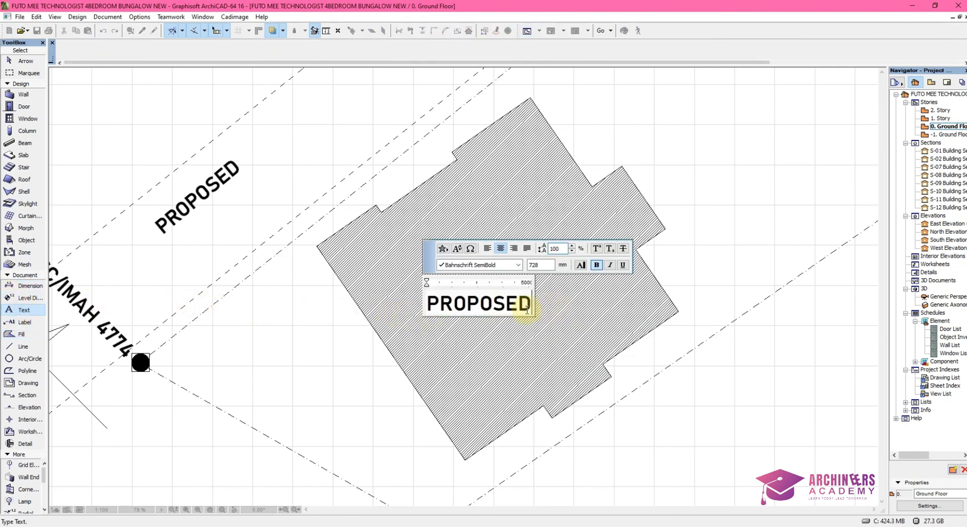
{"action": "type", "text": "BUIL"}
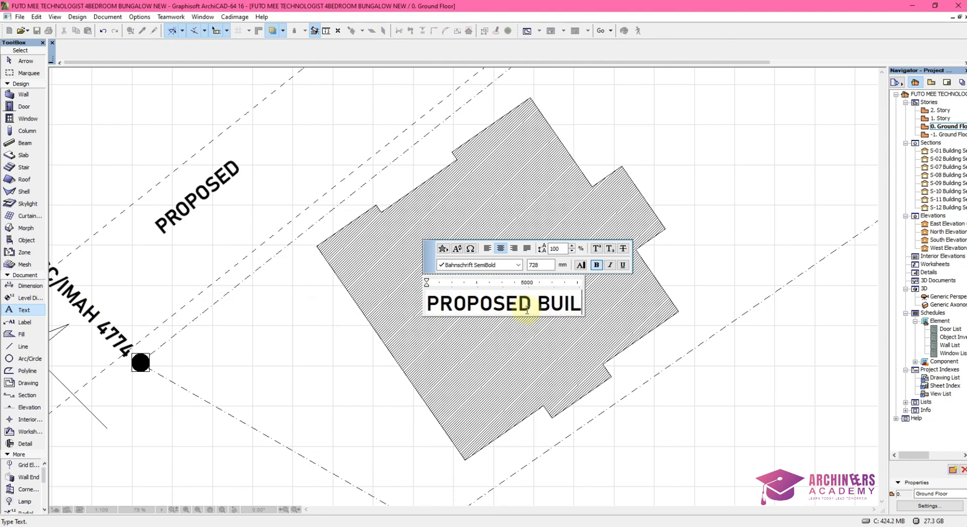
{"action": "type", "text": "DING"}
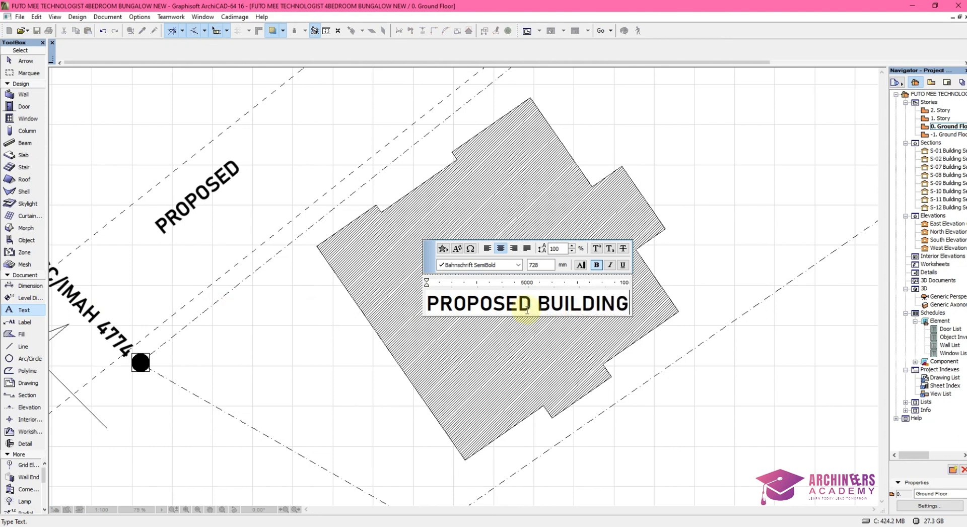
{"action": "left_click", "coordinate": [506, 359]}
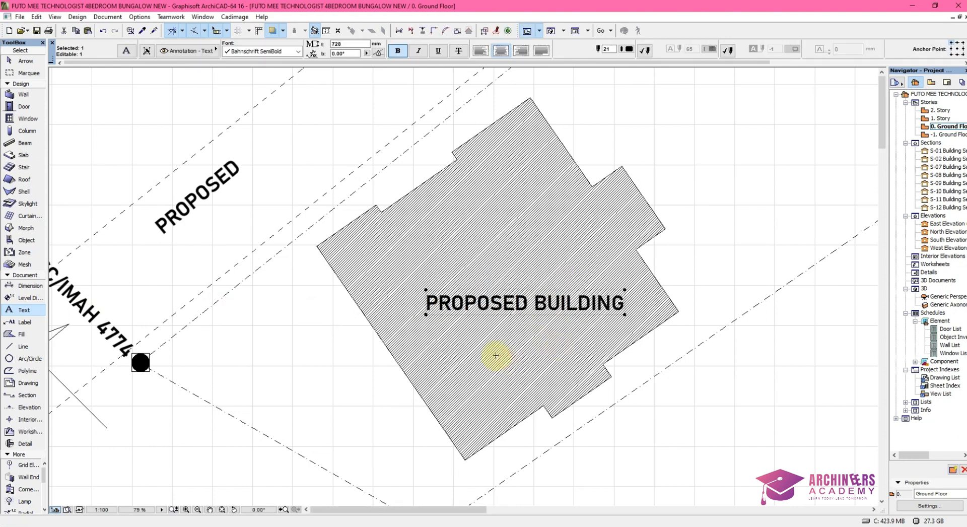
- Move the PROPOSED BUILDING label up and left to the middle of the hatched bungalow outline
{"action": "left_click_drag", "start_coordinate": [511, 300], "coordinate": [497, 278]}
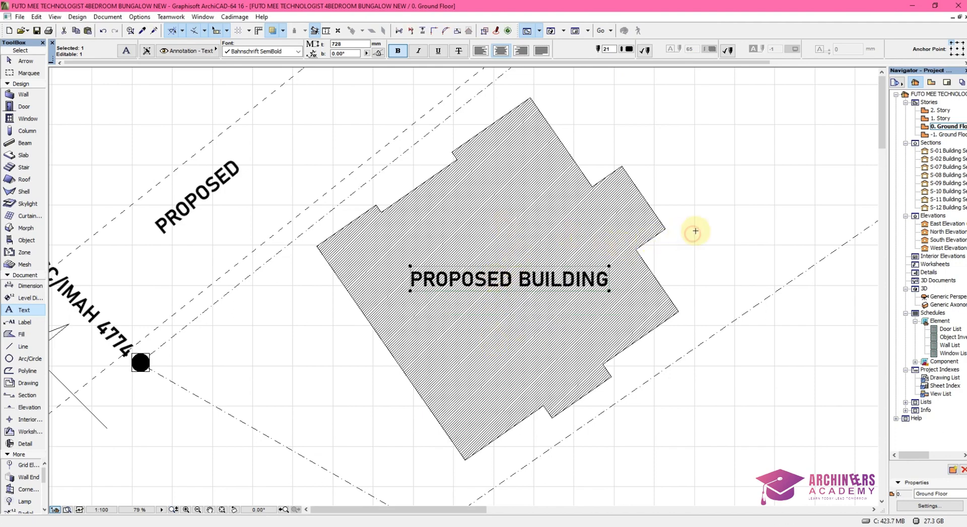
{"action": "key", "text": "Escape"}
{"action": "scroll", "coordinate": [591, 278], "scroll_direction": "up", "scroll_amount": 2}
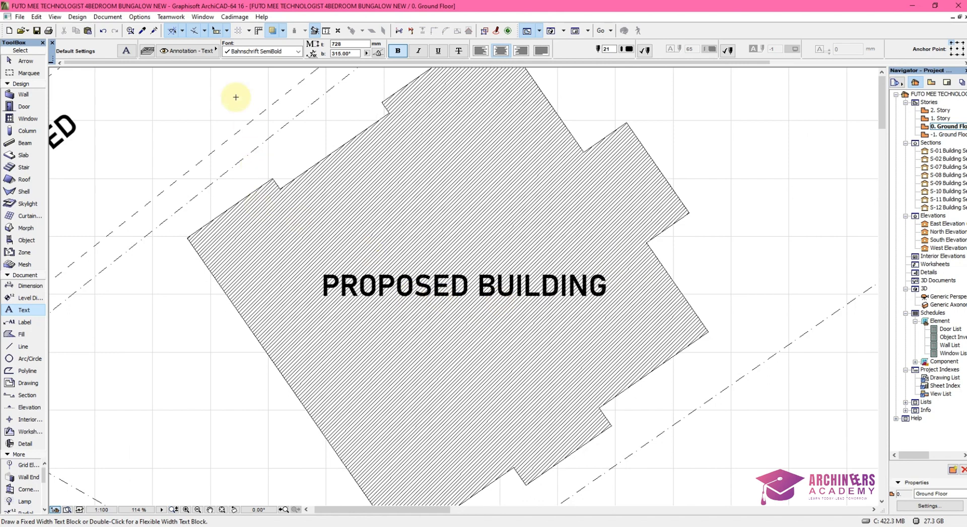
- Mask the hatch behind the PROPOSED BUILDING label with a rectangular Empty Fill that has no contour line
{"action": "left_click", "coordinate": [21, 333]}
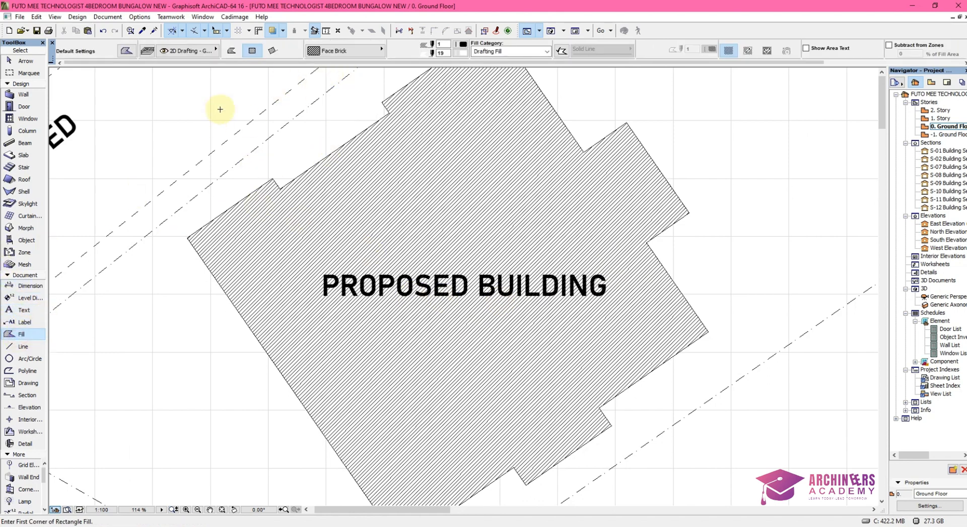
{"action": "left_click", "coordinate": [368, 55]}
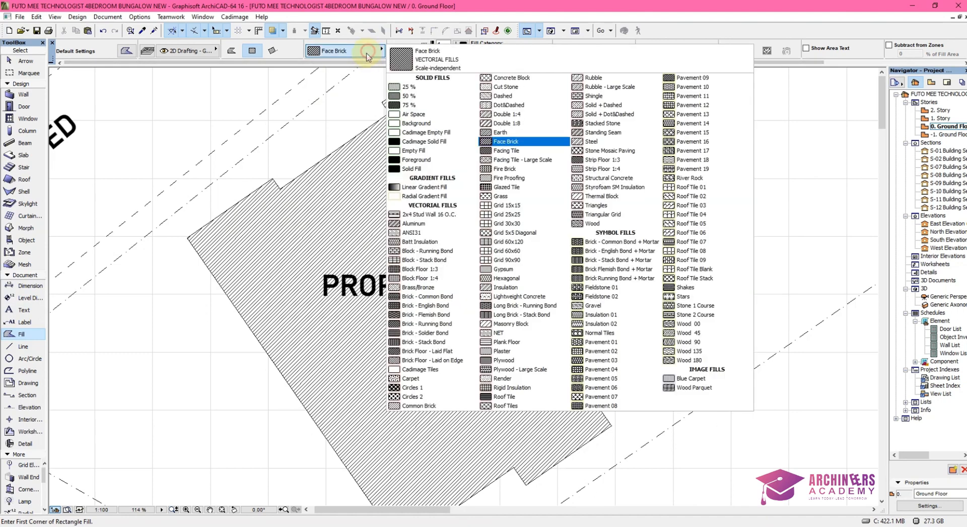
{"action": "left_click", "coordinate": [417, 151]}
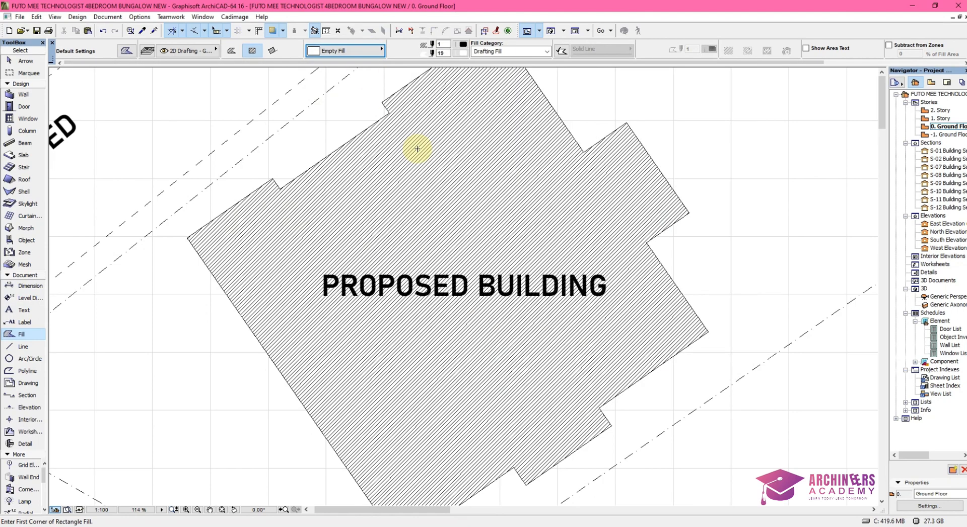
{"action": "left_click", "coordinate": [562, 51]}
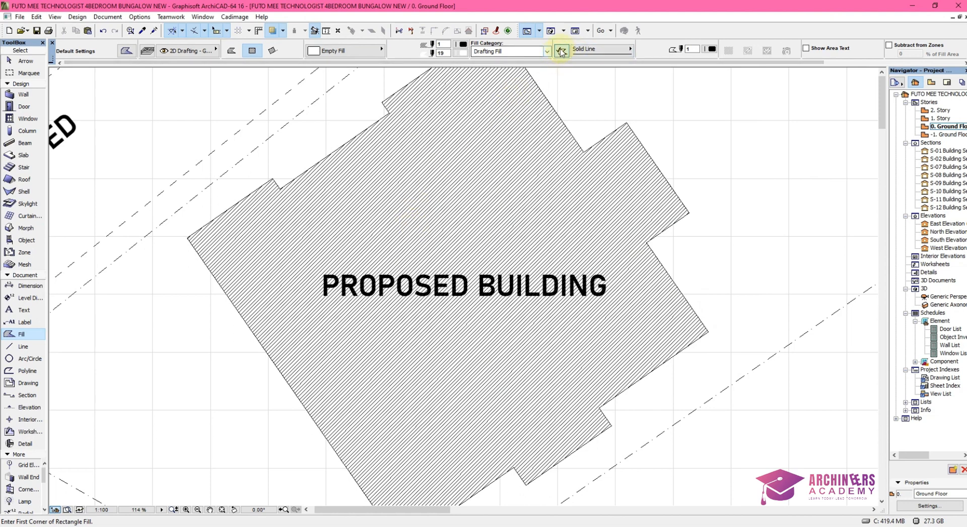
{"action": "left_click", "coordinate": [562, 51]}
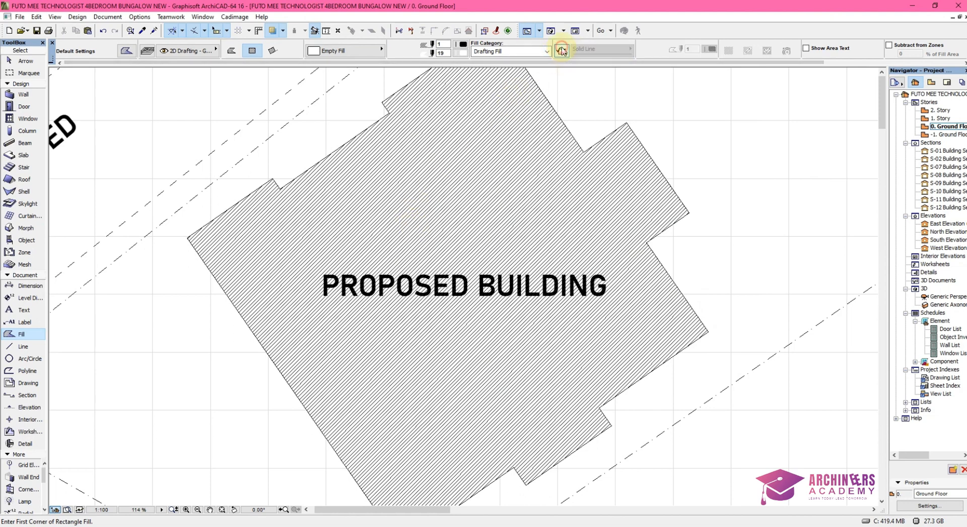
{"action": "left_click", "coordinate": [316, 268]}
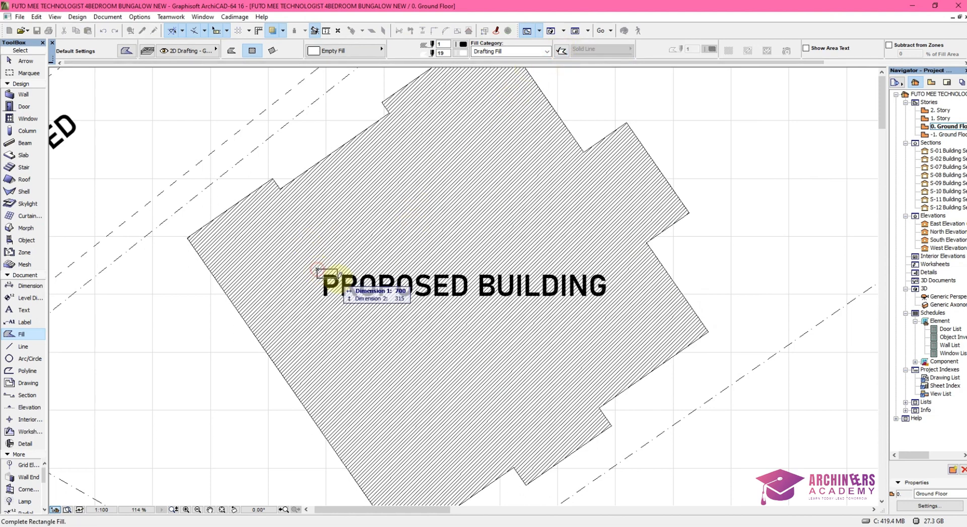
{"action": "left_click", "coordinate": [614, 299]}
{"action": "scroll", "coordinate": [565, 272], "scroll_direction": "down", "scroll_amount": 2}
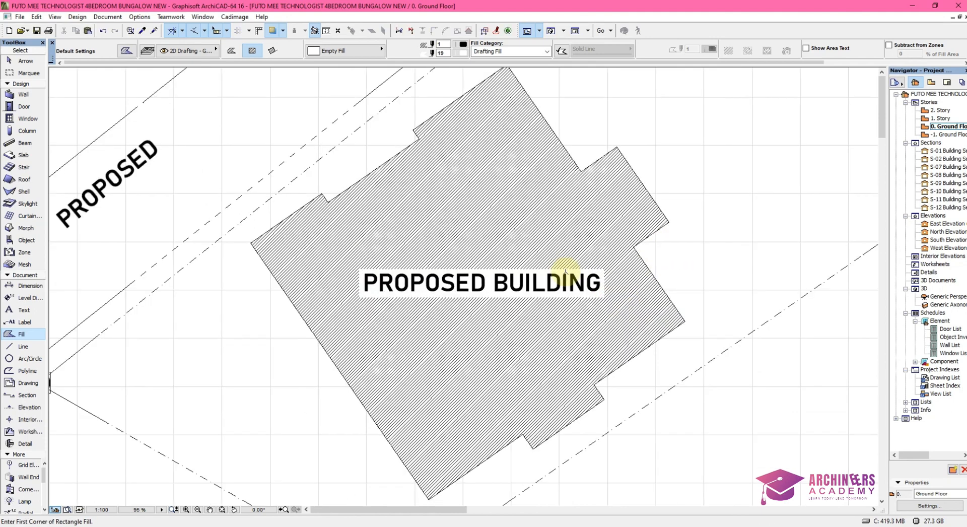
{"action": "scroll", "coordinate": [564, 272], "scroll_direction": "down", "scroll_amount": 2}
{"action": "scroll", "coordinate": [654, 145], "scroll_direction": "up", "scroll_amount": 1}
- Turn on the True Line Weight display for the site plan
{"action": "right_click", "coordinate": [656, 146]}
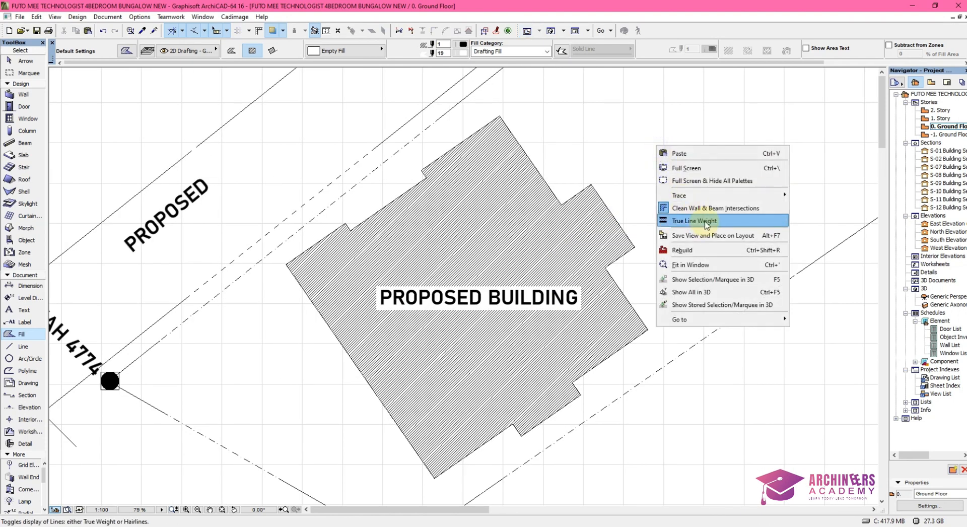
{"action": "left_click", "coordinate": [706, 221]}
{"action": "scroll", "coordinate": [703, 218], "scroll_direction": "up", "scroll_amount": 1}
{"action": "scroll", "coordinate": [702, 216], "scroll_direction": "down", "scroll_amount": 3}
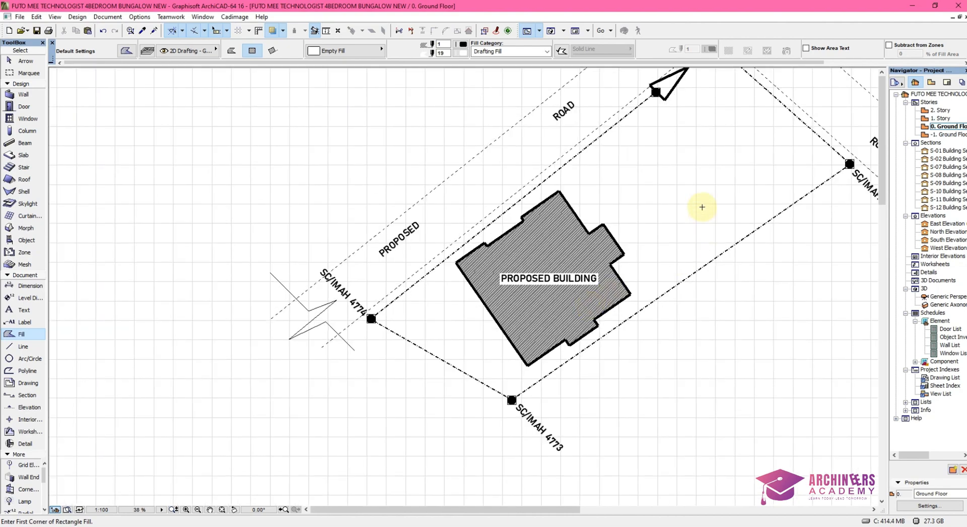
- Change the four crossed lines at the boundary opening near beacon SC/IMAH 4771 to a thin pen
{"action": "scroll", "coordinate": [701, 207], "scroll_direction": "up", "scroll_amount": 1}
{"action": "scroll", "coordinate": [608, 151], "scroll_direction": "down", "scroll_amount": 1}
{"action": "scroll", "coordinate": [624, 112], "scroll_direction": "up", "scroll_amount": 4}
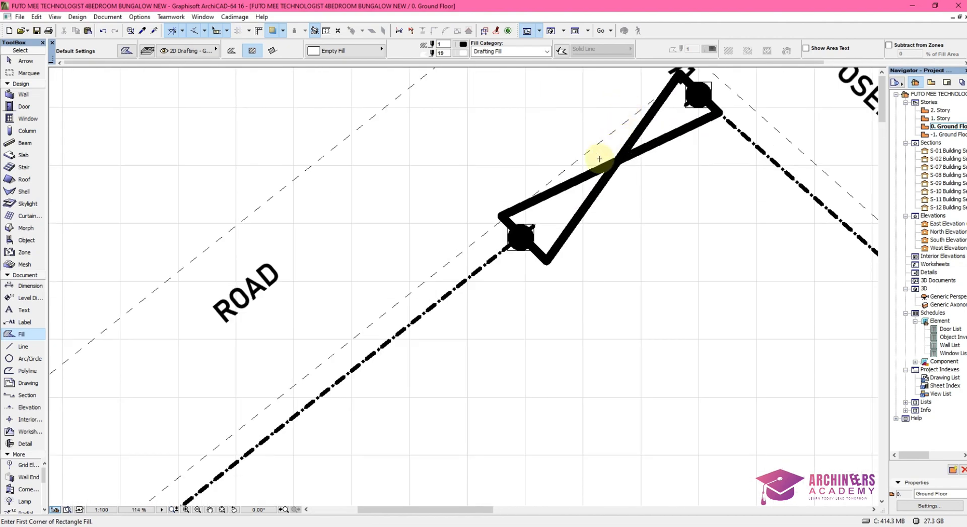
{"action": "scroll", "coordinate": [599, 159], "scroll_direction": "up", "scroll_amount": 2}
{"action": "left_click_drag", "start_coordinate": [599, 156], "coordinate": [730, 252], "text": "shift"}
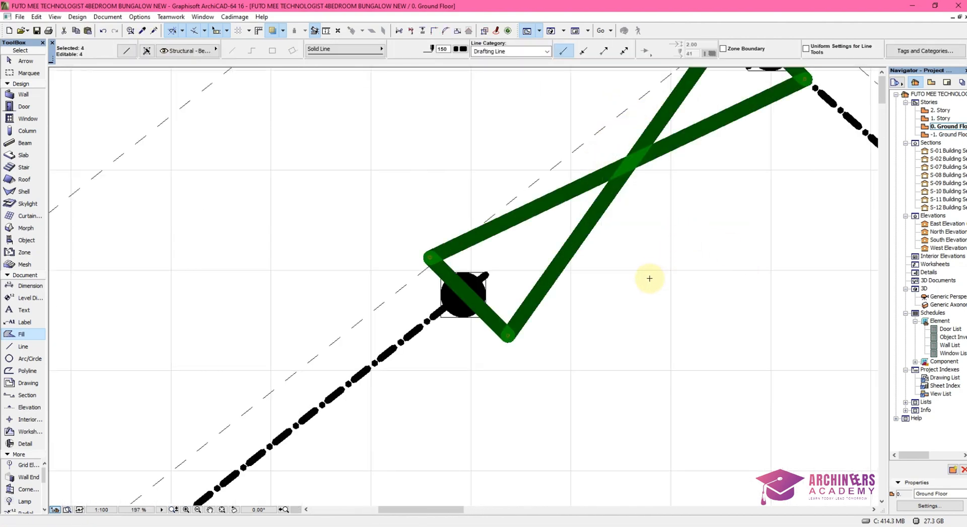
{"action": "scroll", "coordinate": [623, 312], "scroll_direction": "down", "scroll_amount": 1}
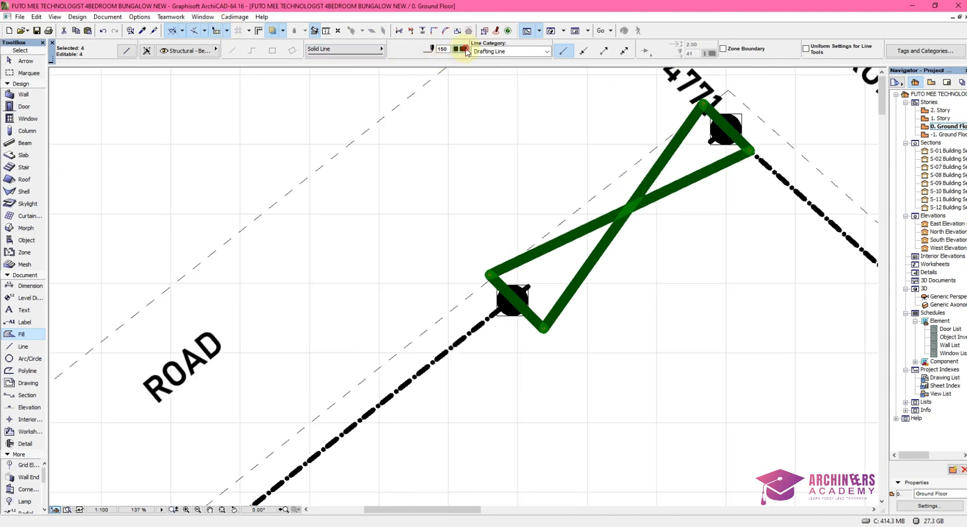
{"action": "left_click", "coordinate": [465, 50]}
{"action": "left_click", "coordinate": [474, 52]}
{"action": "left_click", "coordinate": [614, 296]}
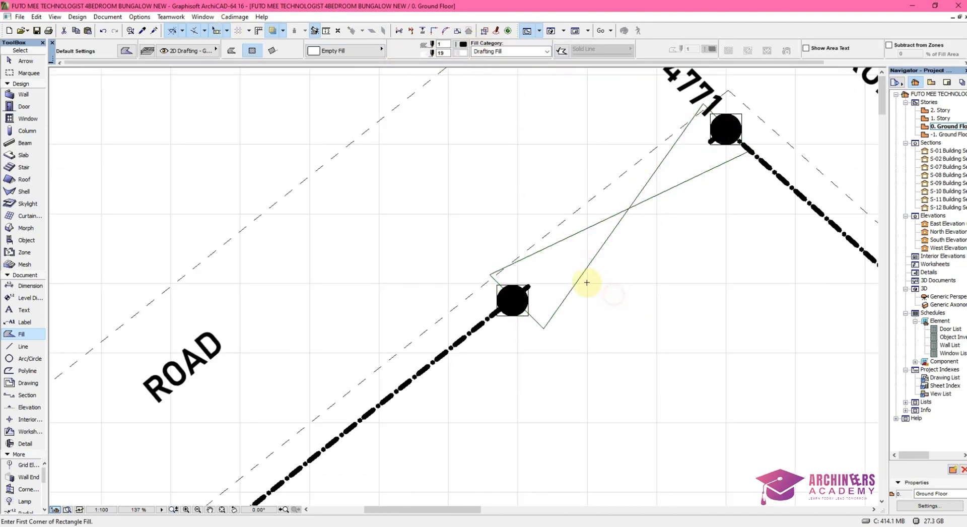
- Examine the whole site plan in true line weight, including the boundary opening, beacons, roads and labelled building
{"action": "scroll", "coordinate": [586, 282], "scroll_direction": "down", "scroll_amount": 2}
{"action": "scroll", "coordinate": [642, 221], "scroll_direction": "down", "scroll_amount": 1}
{"action": "scroll", "coordinate": [593, 211], "scroll_direction": "down", "scroll_amount": 1}
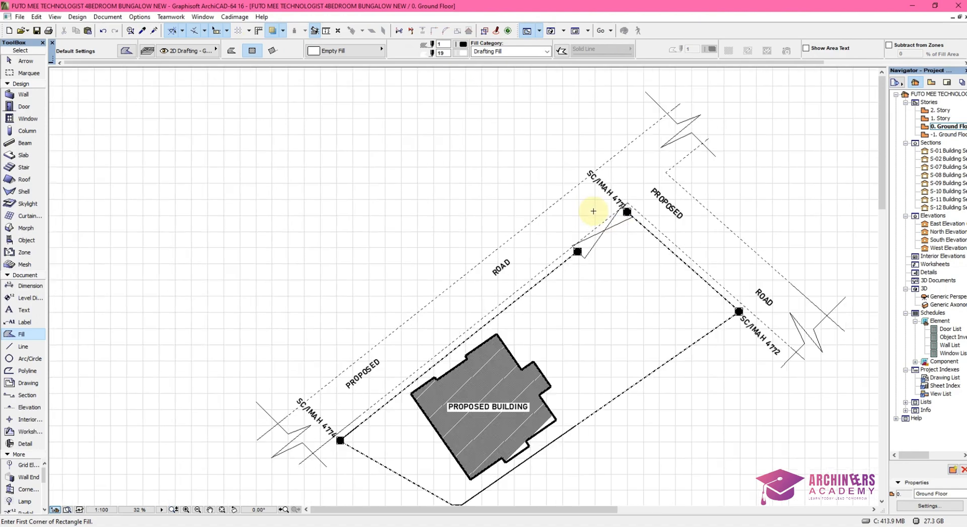
{"action": "scroll", "coordinate": [539, 390], "scroll_direction": "up", "scroll_amount": 2}
{"action": "scroll", "coordinate": [639, 191], "scroll_direction": "down", "scroll_amount": 1}
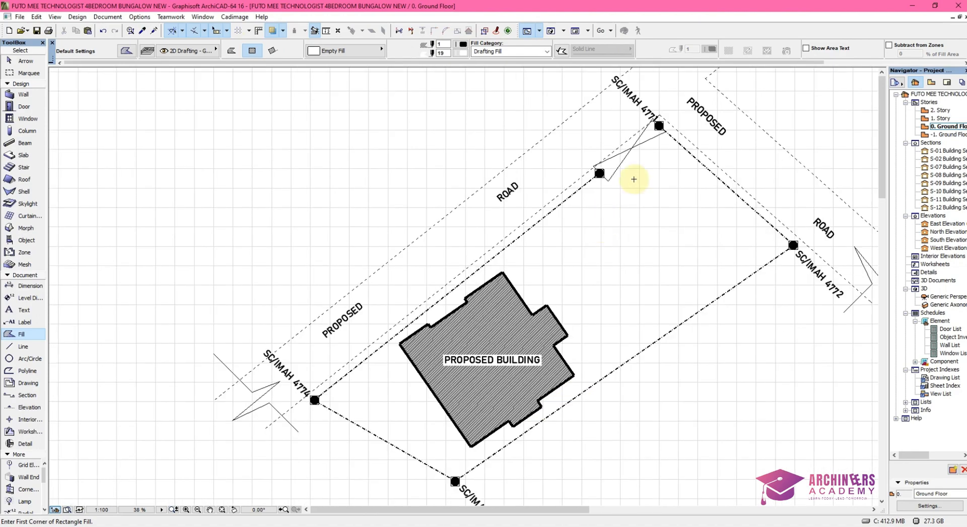
{"action": "scroll", "coordinate": [639, 166], "scroll_direction": "up", "scroll_amount": 2}
{"action": "scroll", "coordinate": [479, 276], "scroll_direction": "down", "scroll_amount": 3}
{"action": "scroll", "coordinate": [551, 192], "scroll_direction": "up", "scroll_amount": 1}
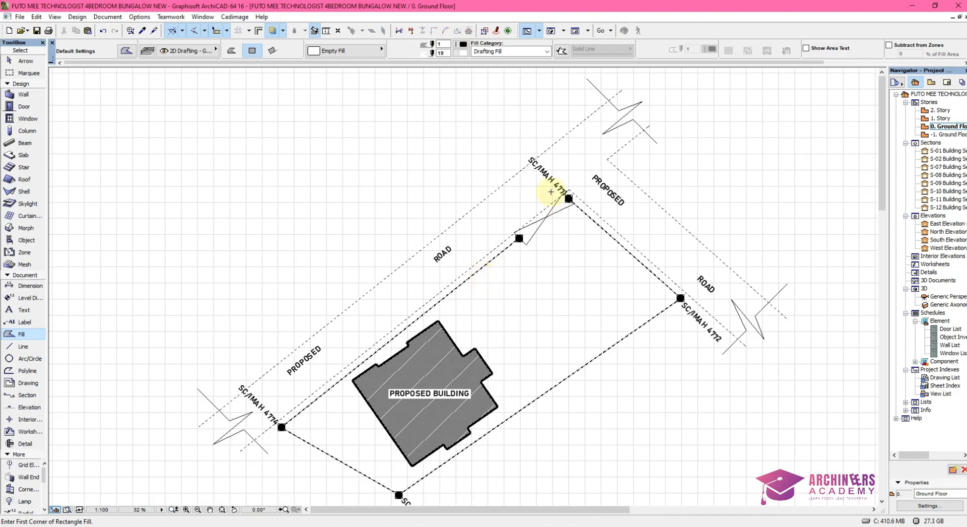
{"action": "scroll", "coordinate": [487, 373], "scroll_direction": "up", "scroll_amount": 2}
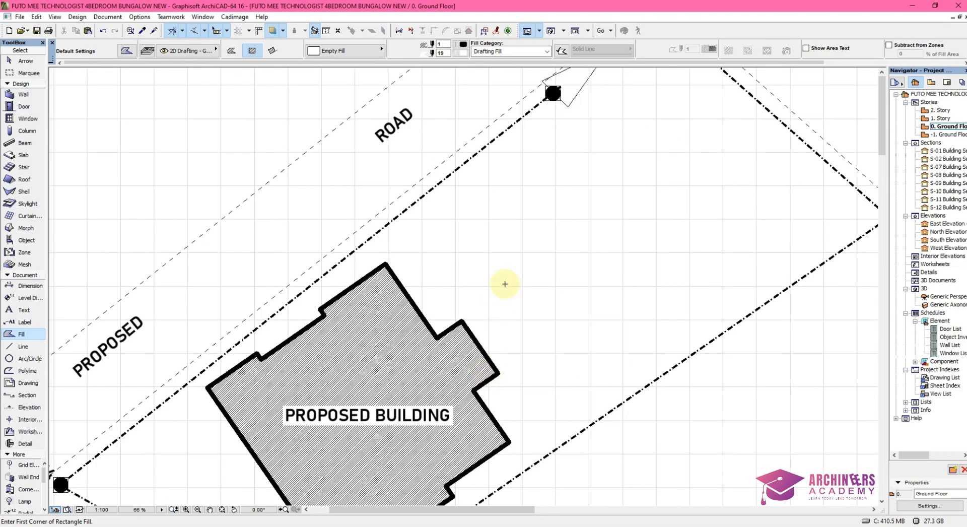
{"action": "scroll", "coordinate": [503, 280], "scroll_direction": "down", "scroll_amount": 1}
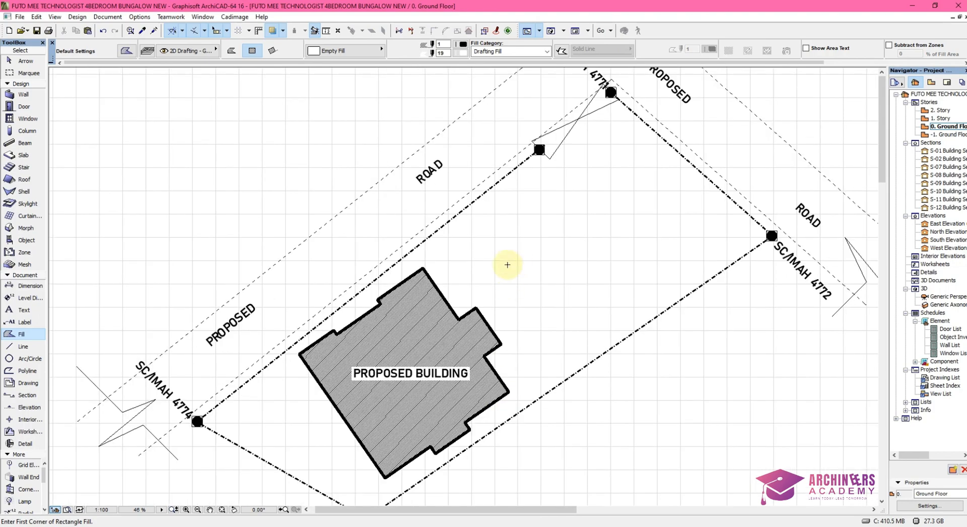
{"action": "scroll", "coordinate": [571, 262], "scroll_direction": "down", "scroll_amount": 2}
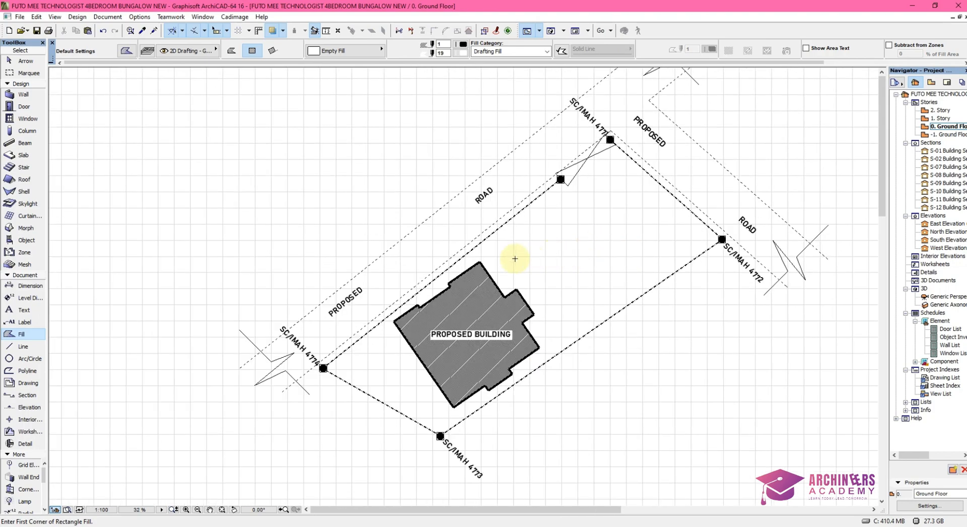
{"action": "scroll", "coordinate": [529, 309], "scroll_direction": "up", "scroll_amount": 2}
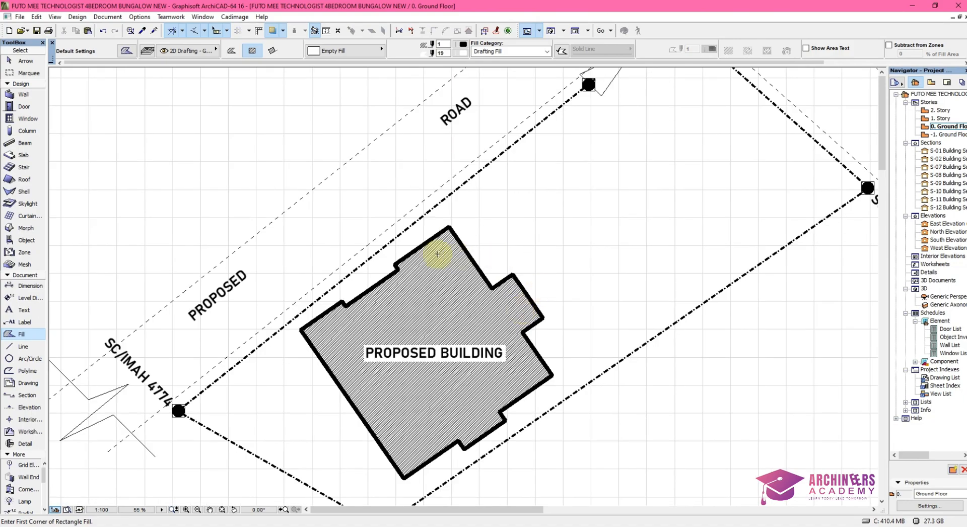
{"action": "scroll", "coordinate": [295, 360], "scroll_direction": "up", "scroll_amount": 3}
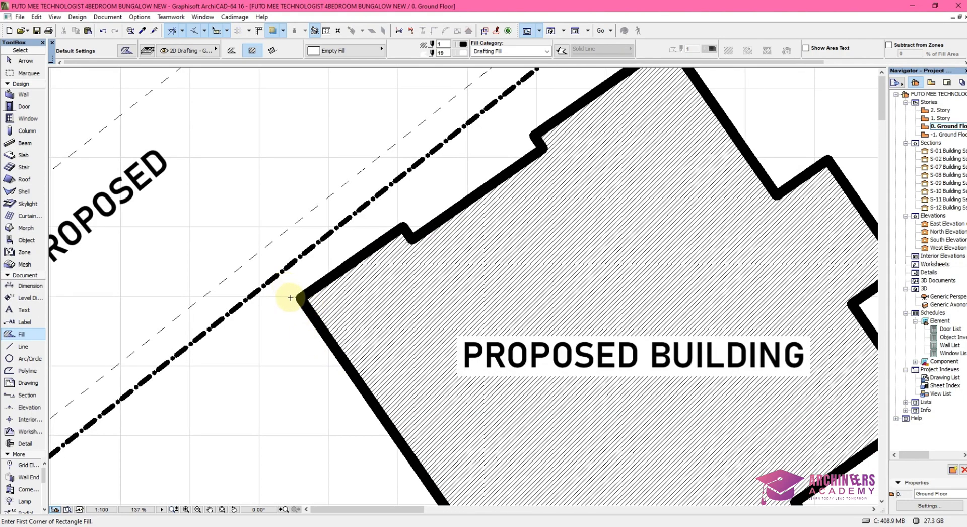
{"action": "scroll", "coordinate": [345, 274], "scroll_direction": "down", "scroll_amount": 2}
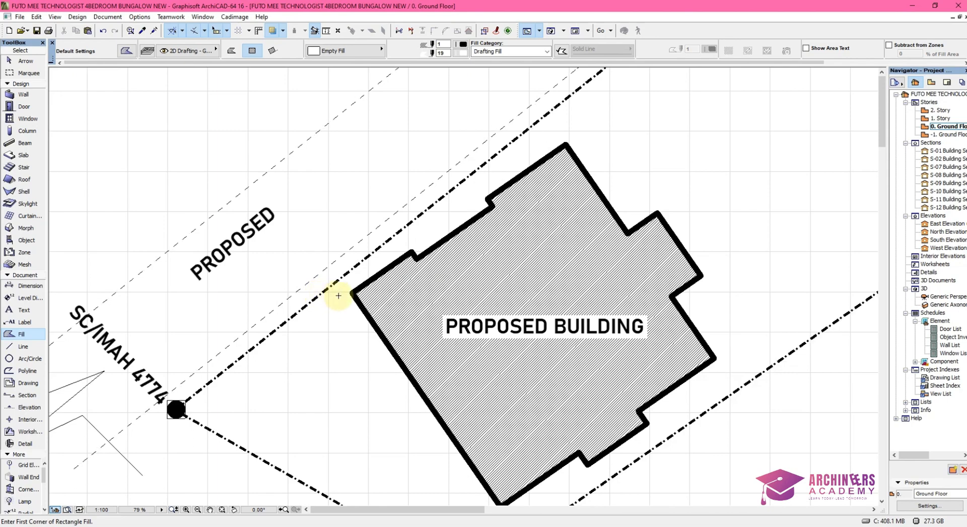
{"action": "scroll", "coordinate": [511, 198], "scroll_direction": "down", "scroll_amount": 3}
{"action": "scroll", "coordinate": [587, 242], "scroll_direction": "down", "scroll_amount": 2}
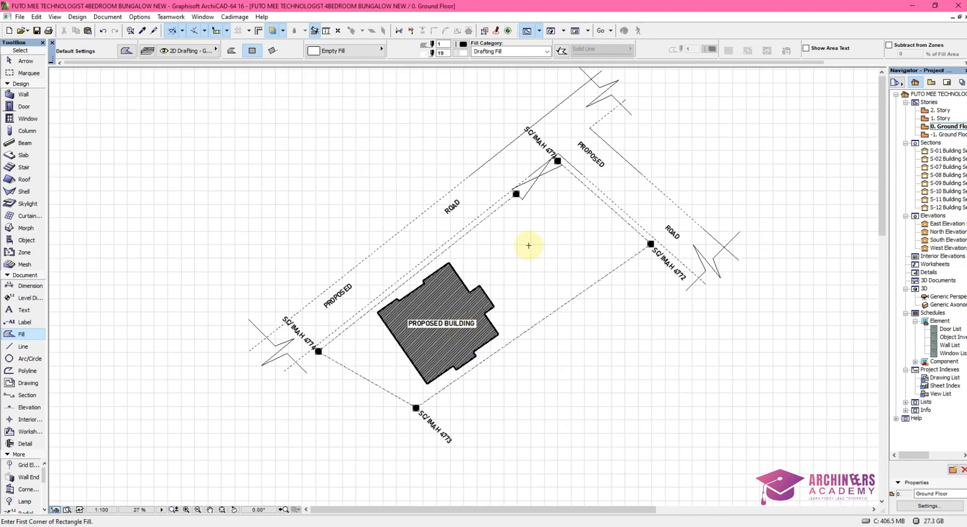
{"action": "scroll", "coordinate": [613, 161], "scroll_direction": "up", "scroll_amount": 4}
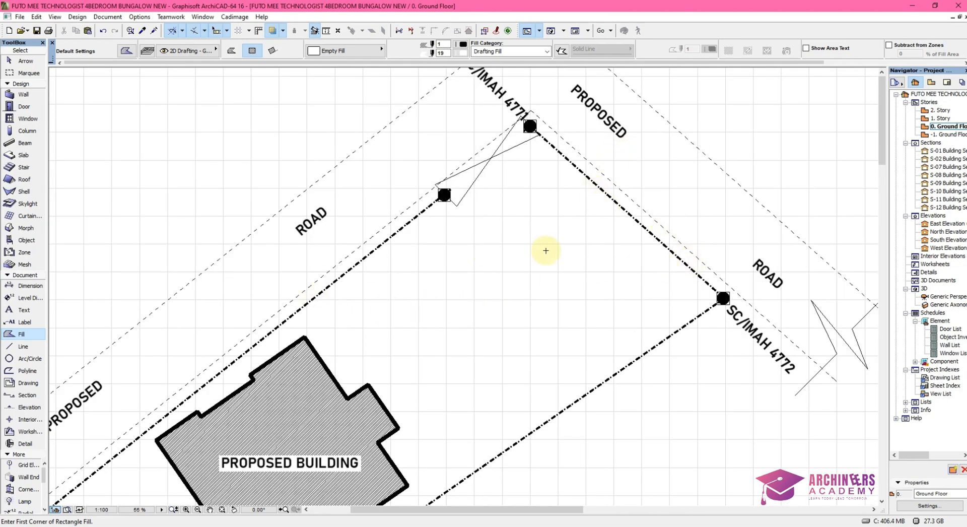
{"action": "scroll", "coordinate": [712, 205], "scroll_direction": "down", "scroll_amount": 3}
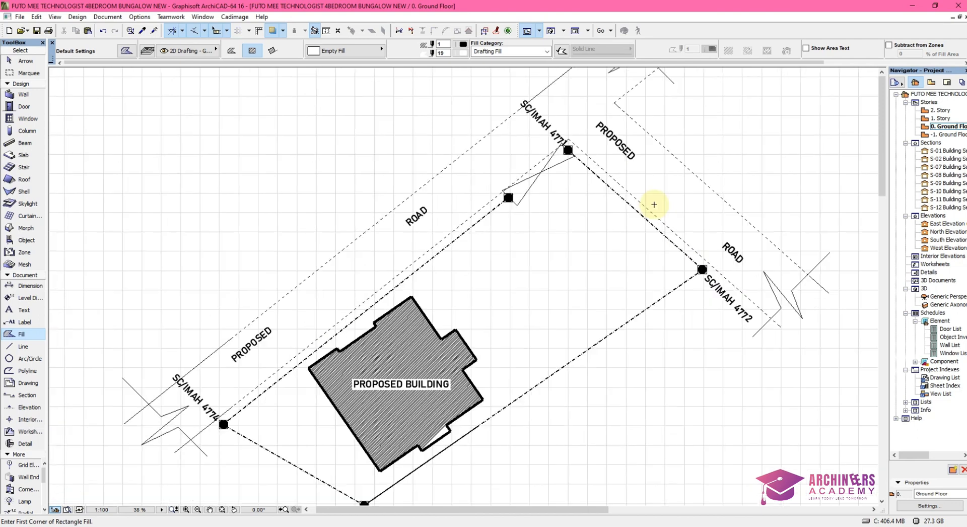
{"action": "scroll", "coordinate": [654, 146], "scroll_direction": "up", "scroll_amount": 3}
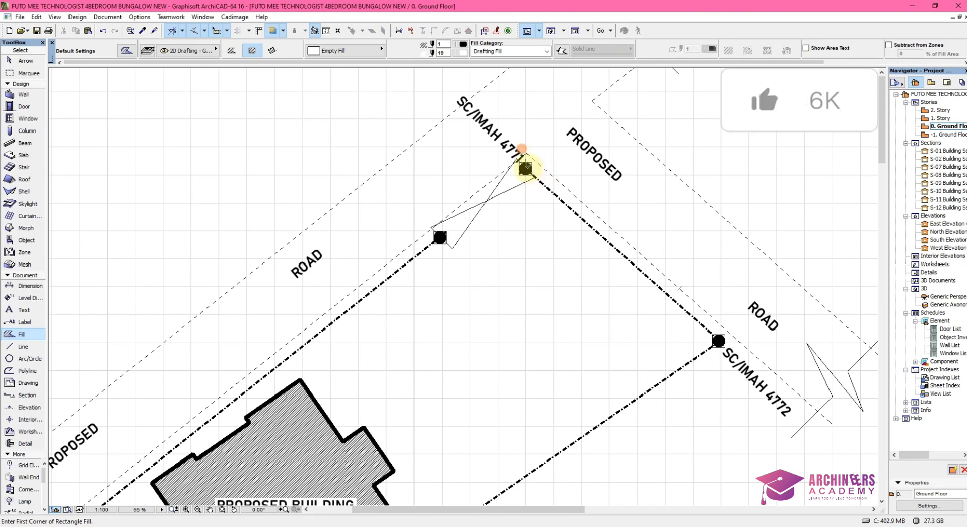
{"action": "scroll", "coordinate": [679, 267], "scroll_direction": "down", "scroll_amount": 3}
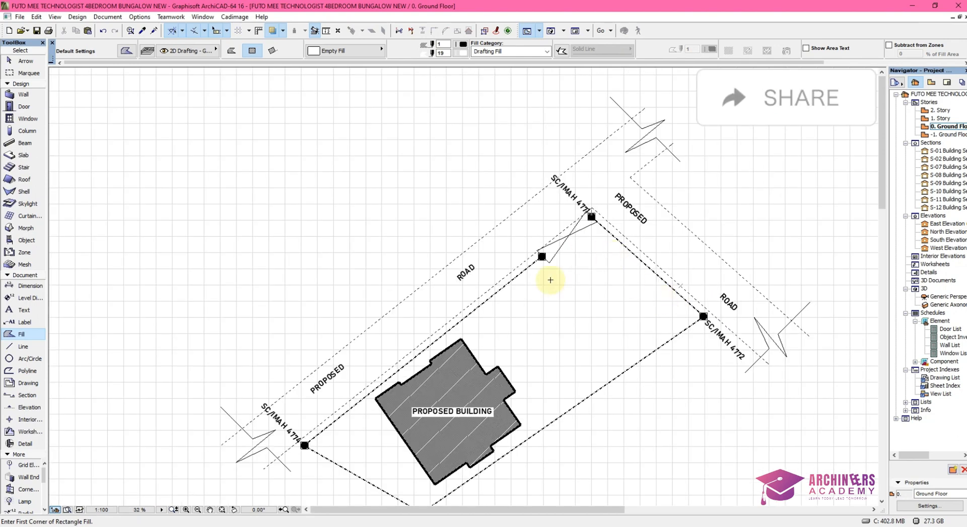
{"action": "scroll", "coordinate": [504, 302], "scroll_direction": "down", "scroll_amount": 2}
{"action": "scroll", "coordinate": [428, 417], "scroll_direction": "up", "scroll_amount": 1}
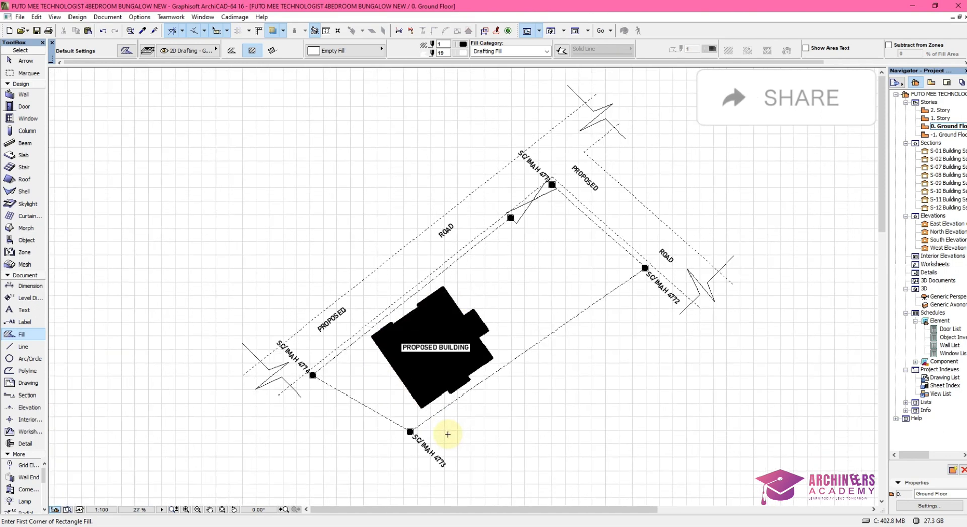
{"action": "scroll", "coordinate": [448, 434], "scroll_direction": "up", "scroll_amount": 1}
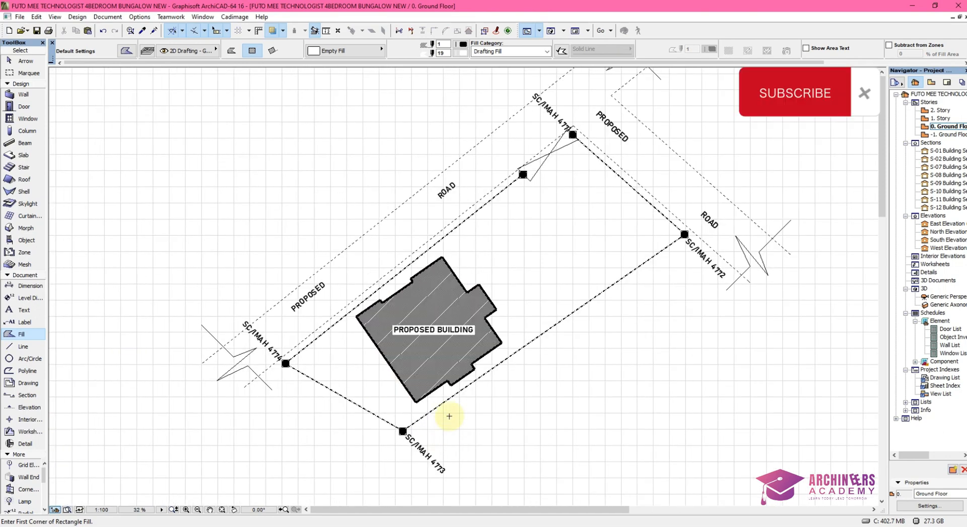